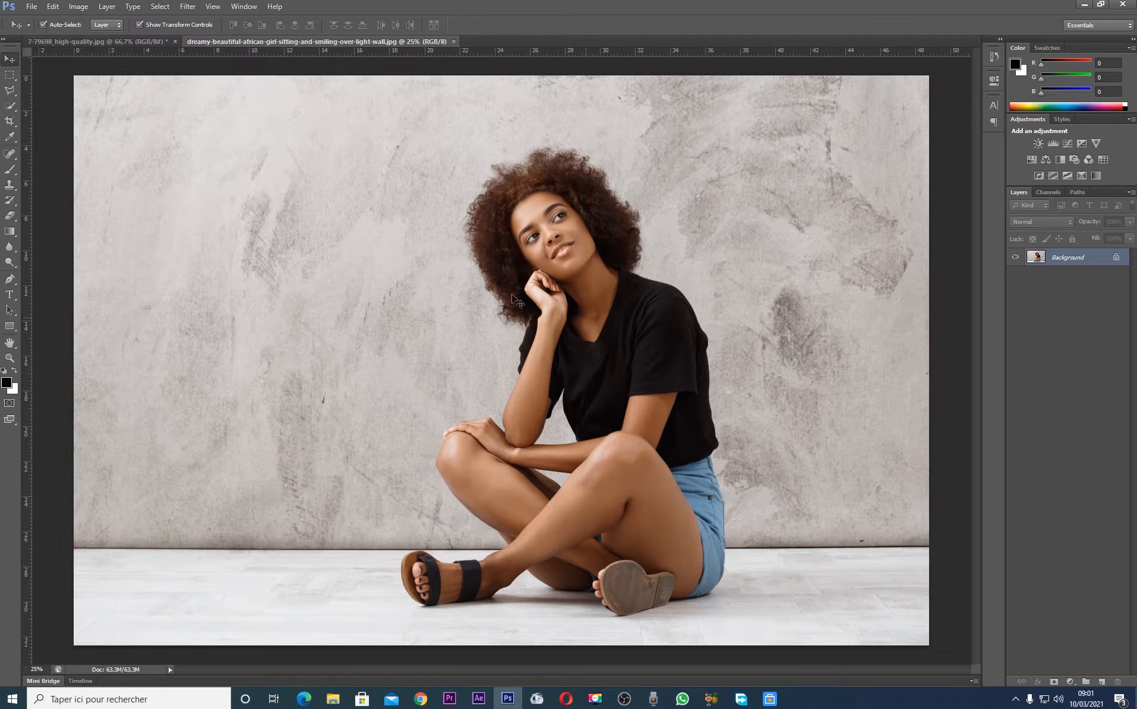
Convert the locked Background into an editable layer named Layer 0 with the default settings
{"action": "double_click", "coordinate": [1086, 262]}
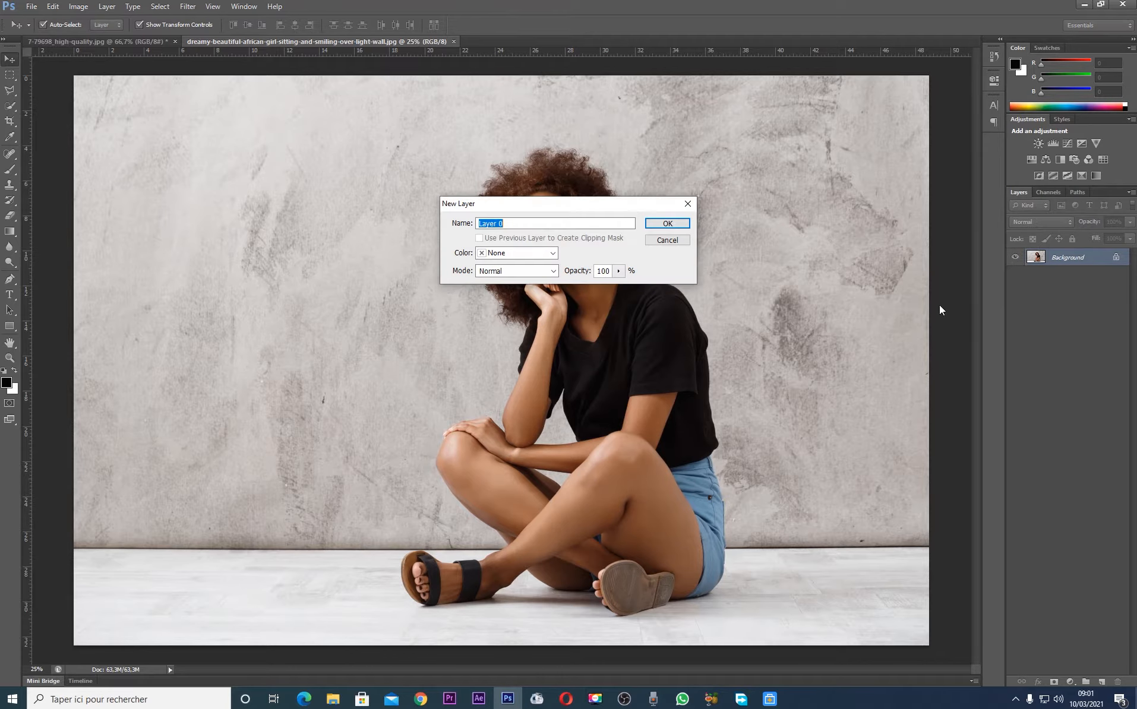
{"action": "left_click", "coordinate": [681, 243]}
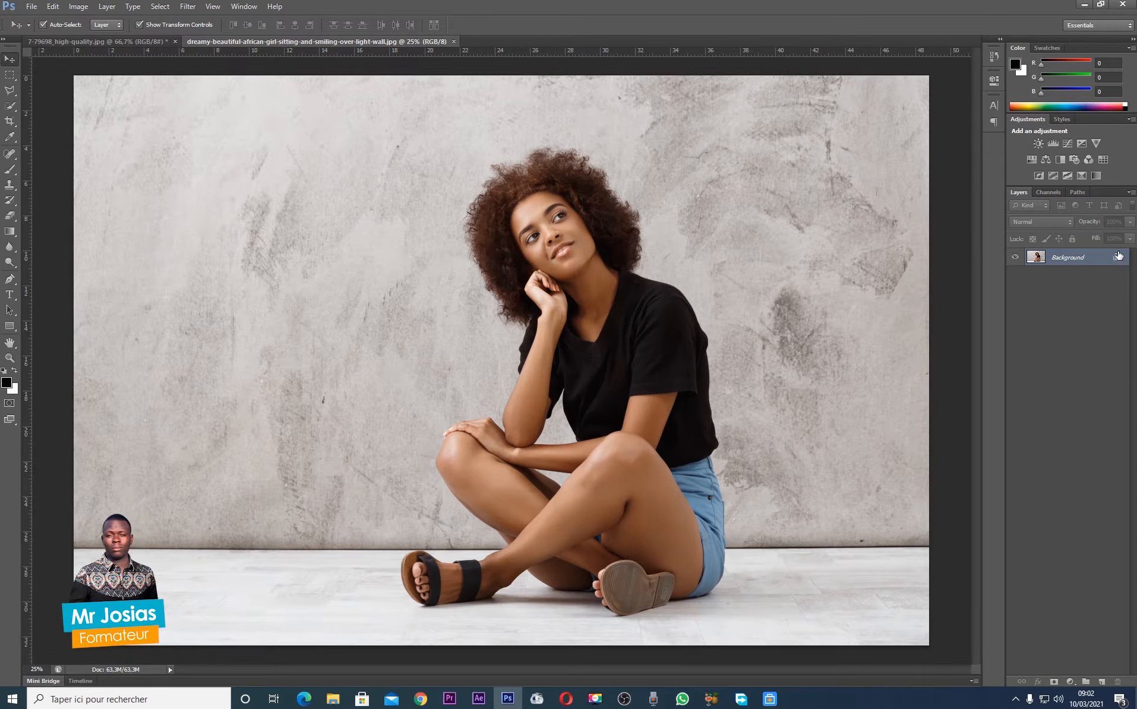
{"action": "double_click", "coordinate": [1076, 260]}
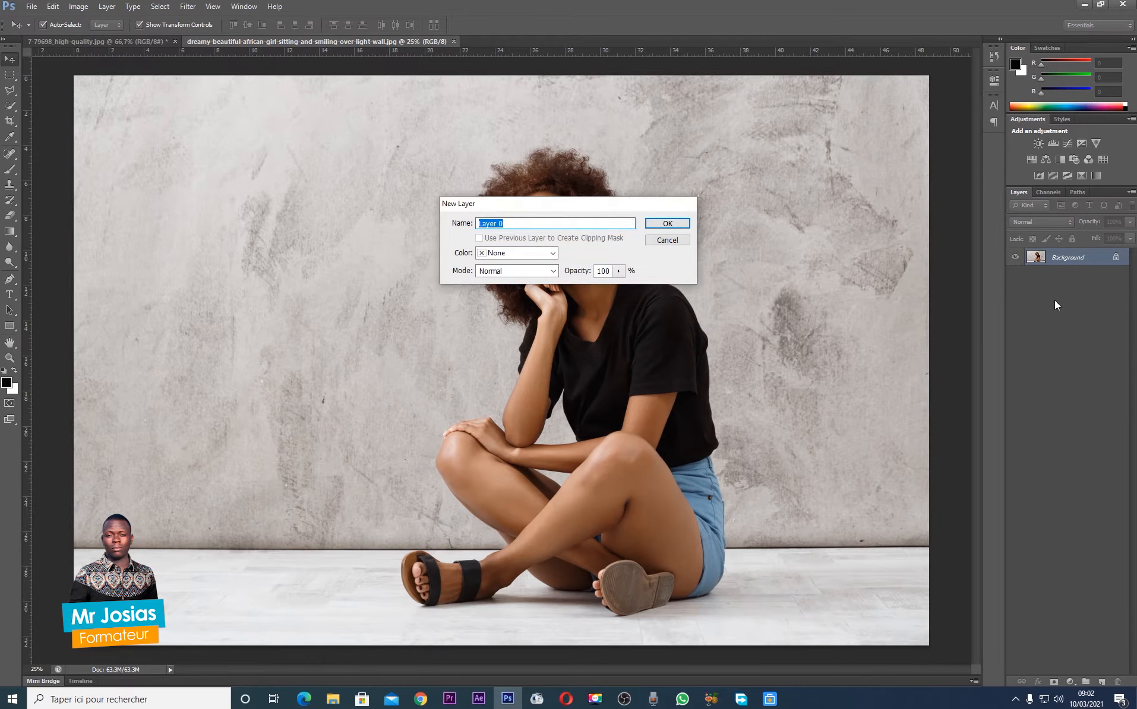
{"action": "key", "text": "Return"}
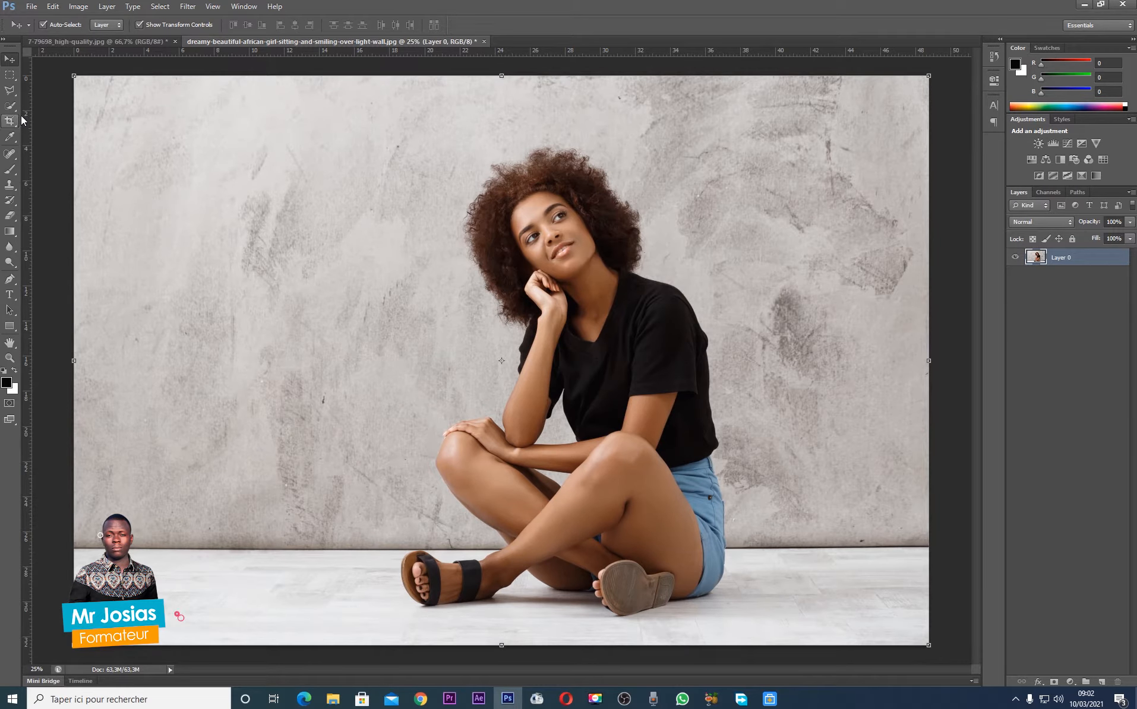
{"action": "left_click", "coordinate": [11, 217]}
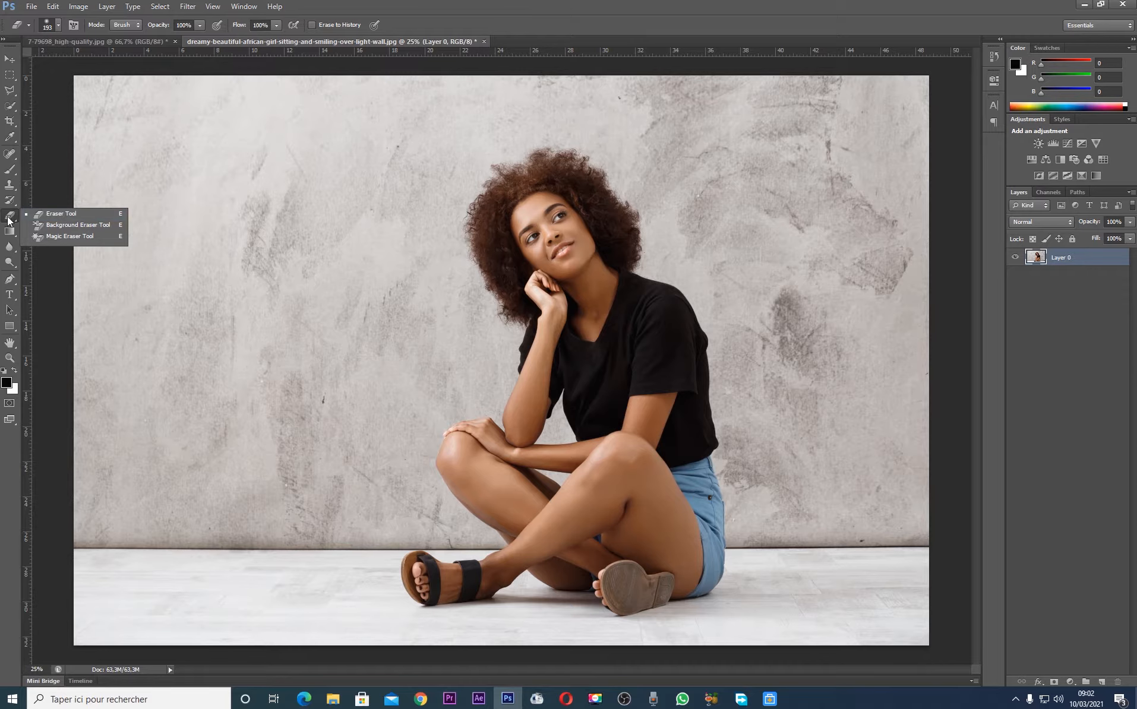
{"action": "left_click", "coordinate": [138, 309]}
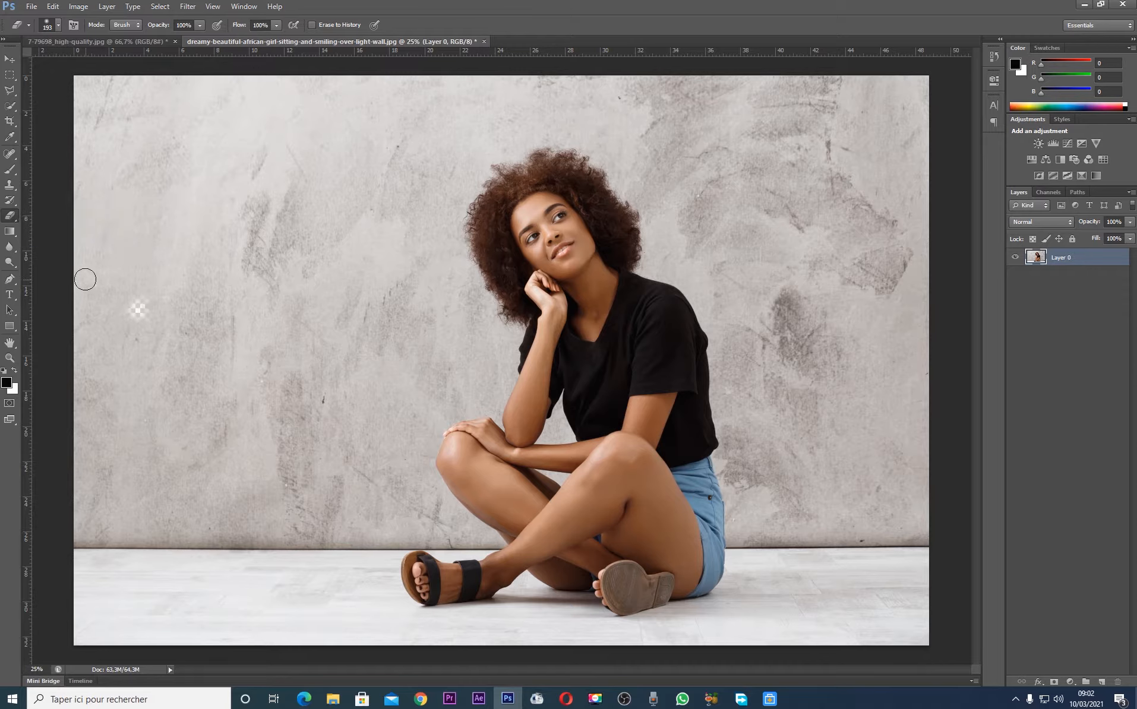
{"action": "key", "text": "ctrl+alt+z"}
Erase the textured wall around the woman and its larger leftover patches with the Magic Eraser at tolerance 32
{"action": "right_click", "coordinate": [15, 217]}
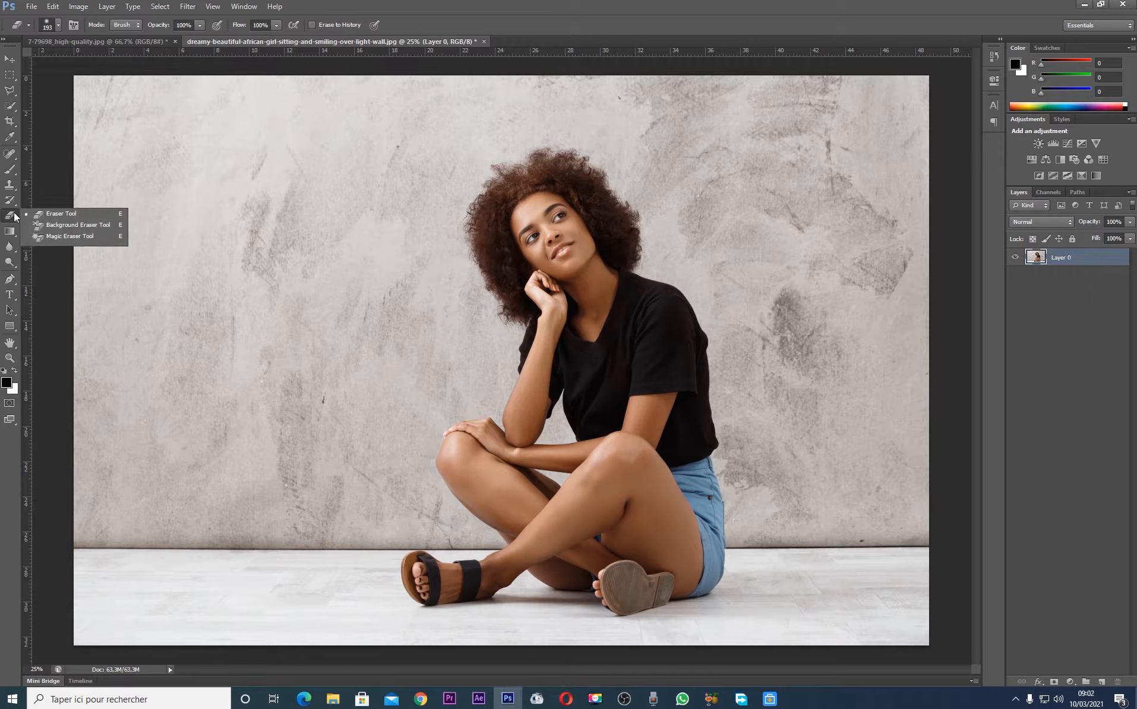
{"action": "left_click", "coordinate": [70, 236]}
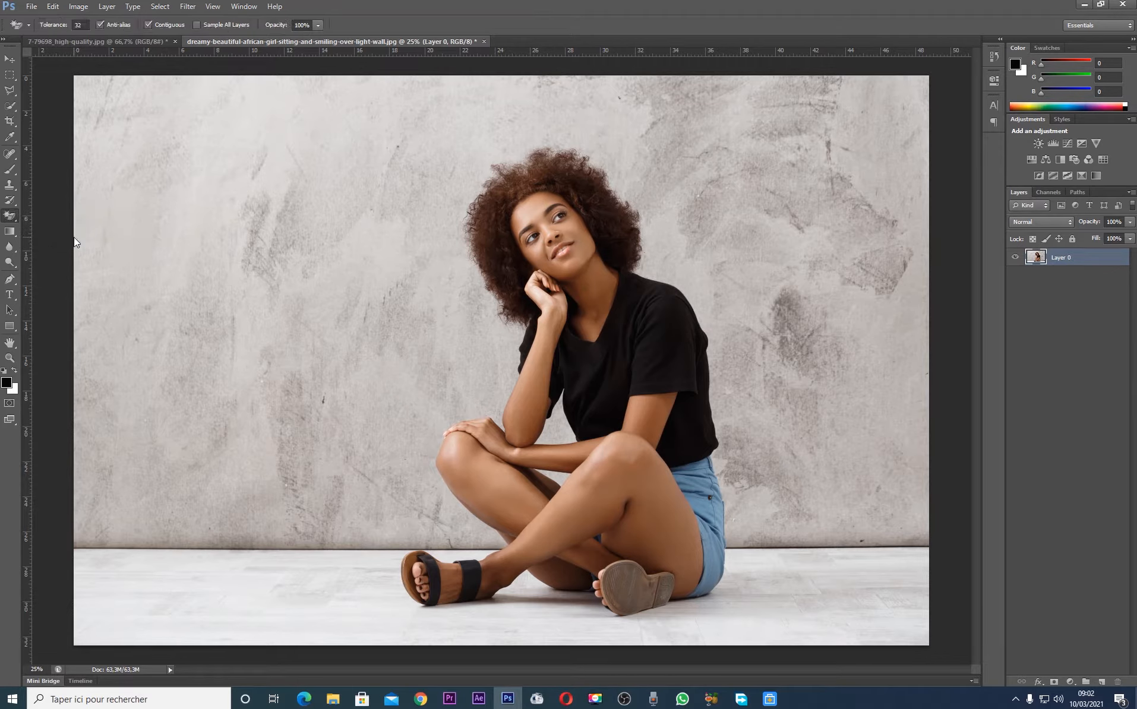
{"action": "left_click", "coordinate": [397, 329]}
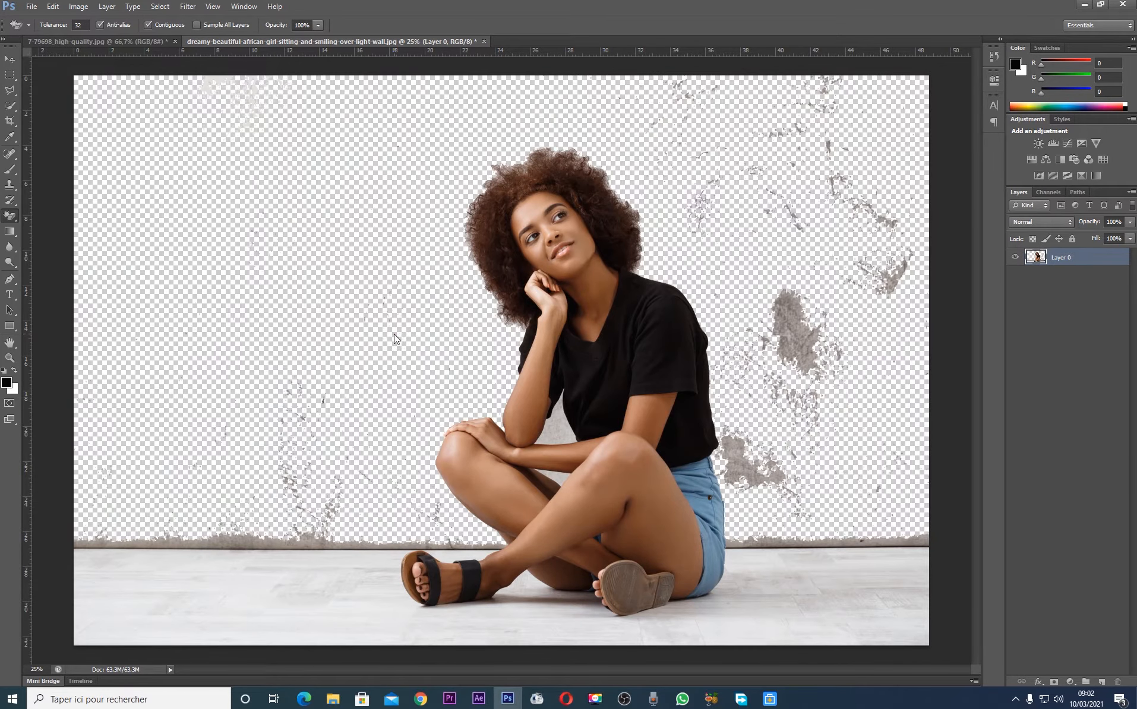
{"action": "left_click", "coordinate": [793, 331]}
{"action": "left_click", "coordinate": [775, 466]}
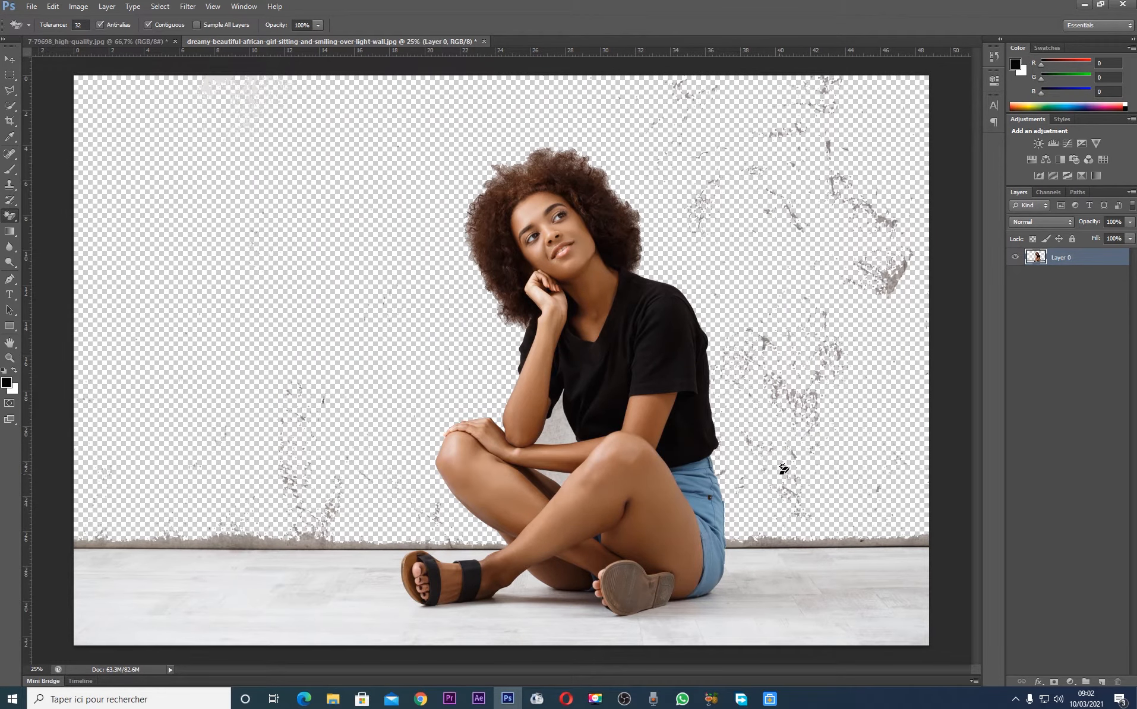
{"action": "left_click", "coordinate": [897, 273]}
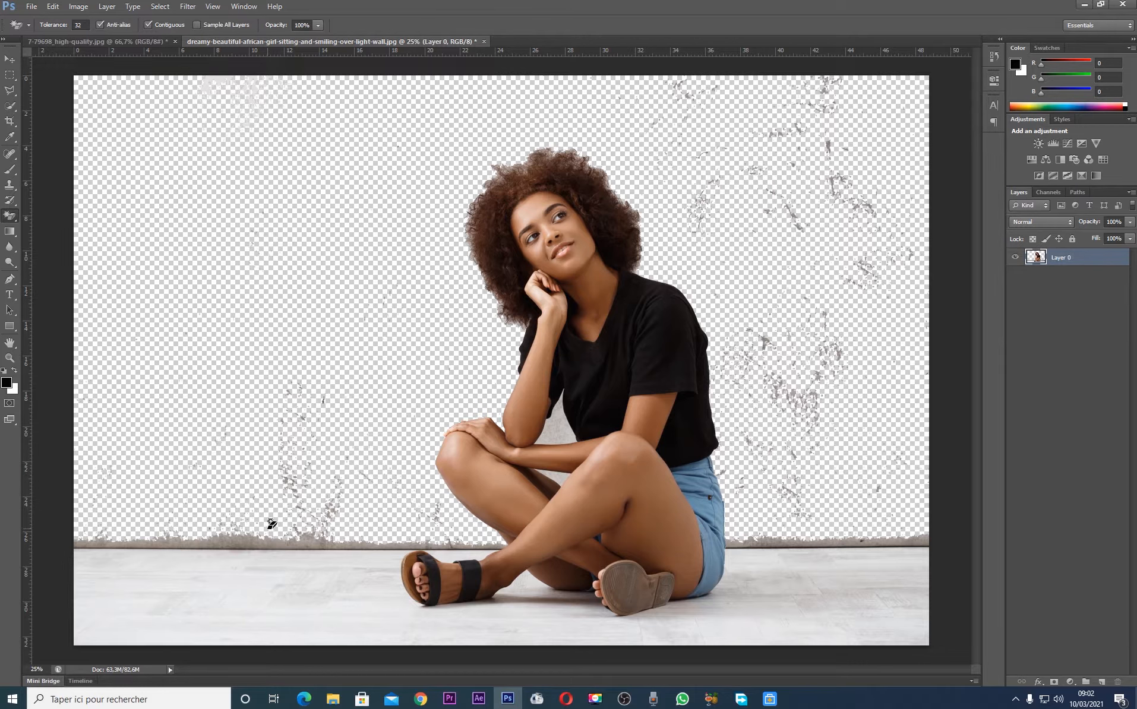
{"action": "left_click", "coordinate": [258, 535]}
Use the Magic Eraser on the gap between her arm and torso, the white floor and the leftover strip along the wall's base
{"action": "left_click", "coordinate": [11, 61]}
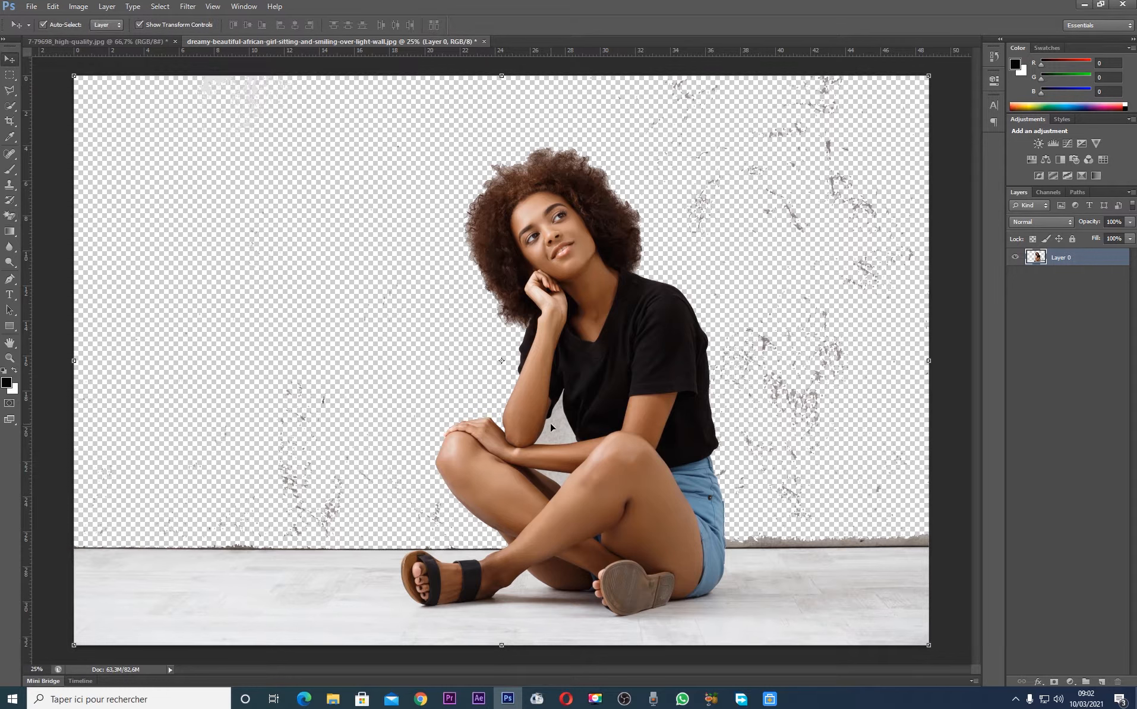
{"action": "left_click", "coordinate": [10, 216]}
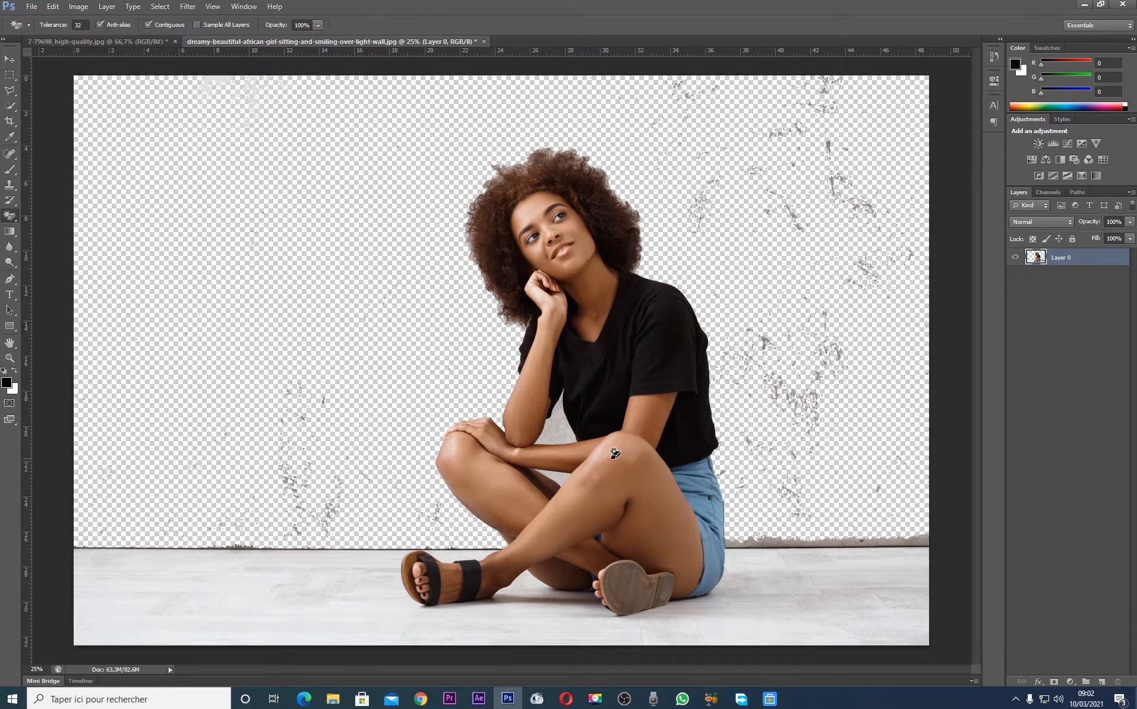
{"action": "left_click", "coordinate": [567, 426]}
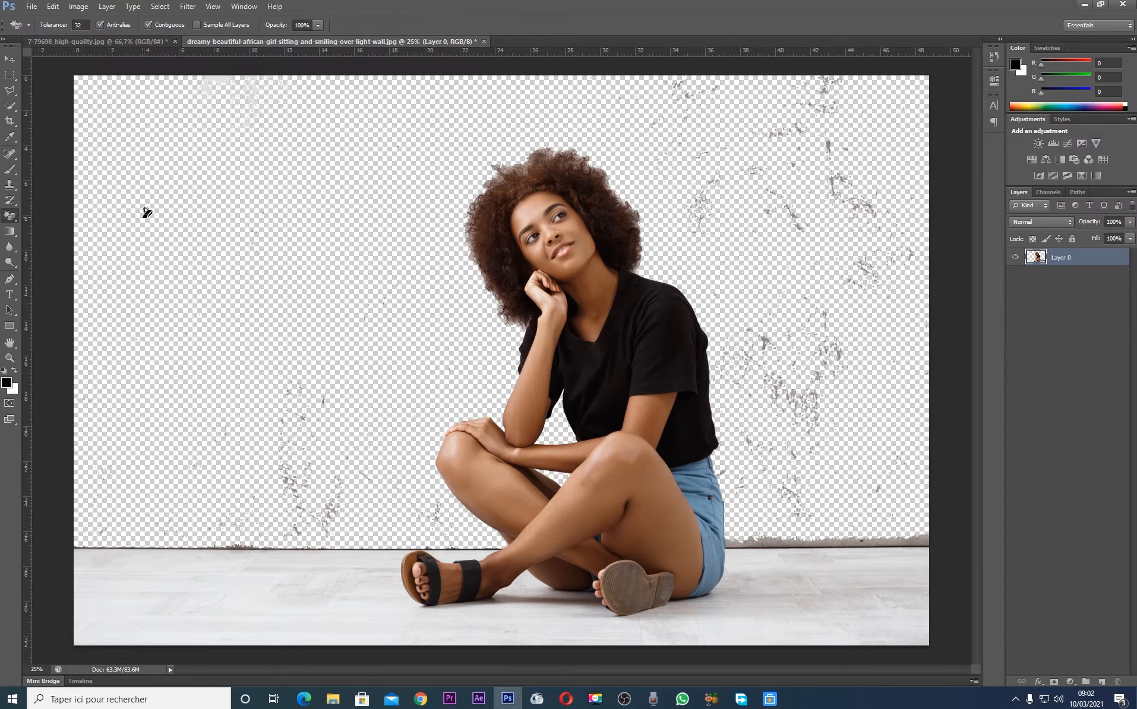
{"action": "left_click", "coordinate": [177, 594]}
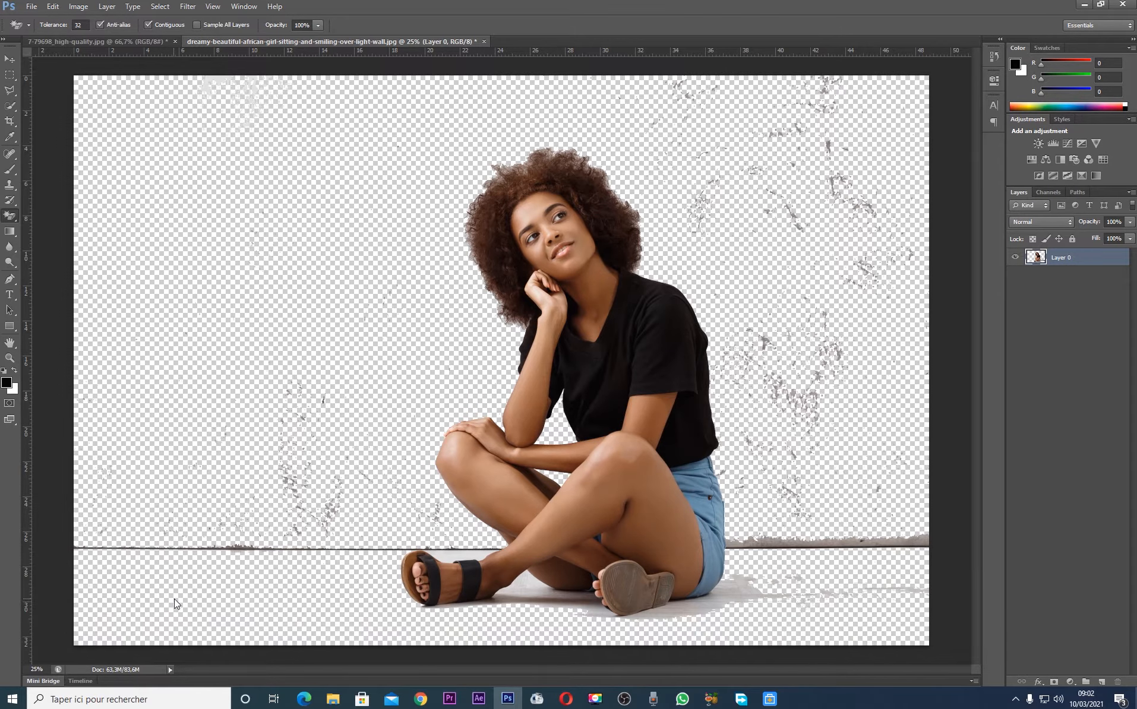
{"action": "left_click", "coordinate": [911, 543]}
{"action": "left_click", "coordinate": [236, 547]}
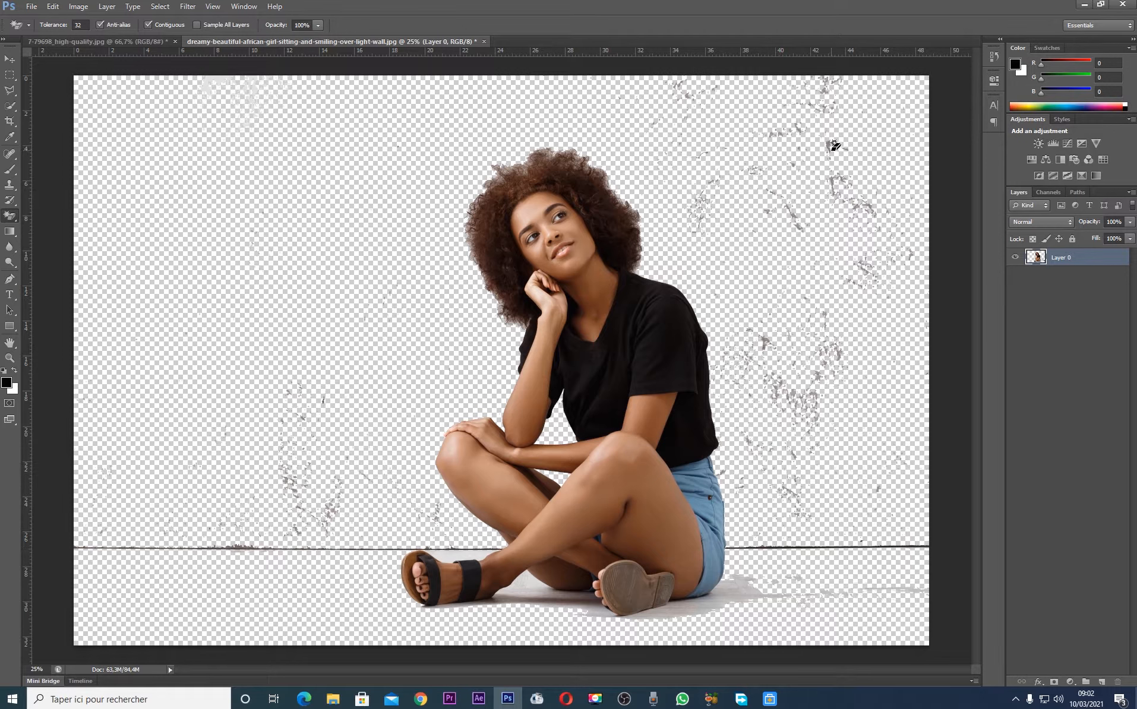
Select the areas on both sides of the woman with the Rectangular Marquee and delete the wall remnants in each
{"action": "left_click", "coordinate": [9, 74]}
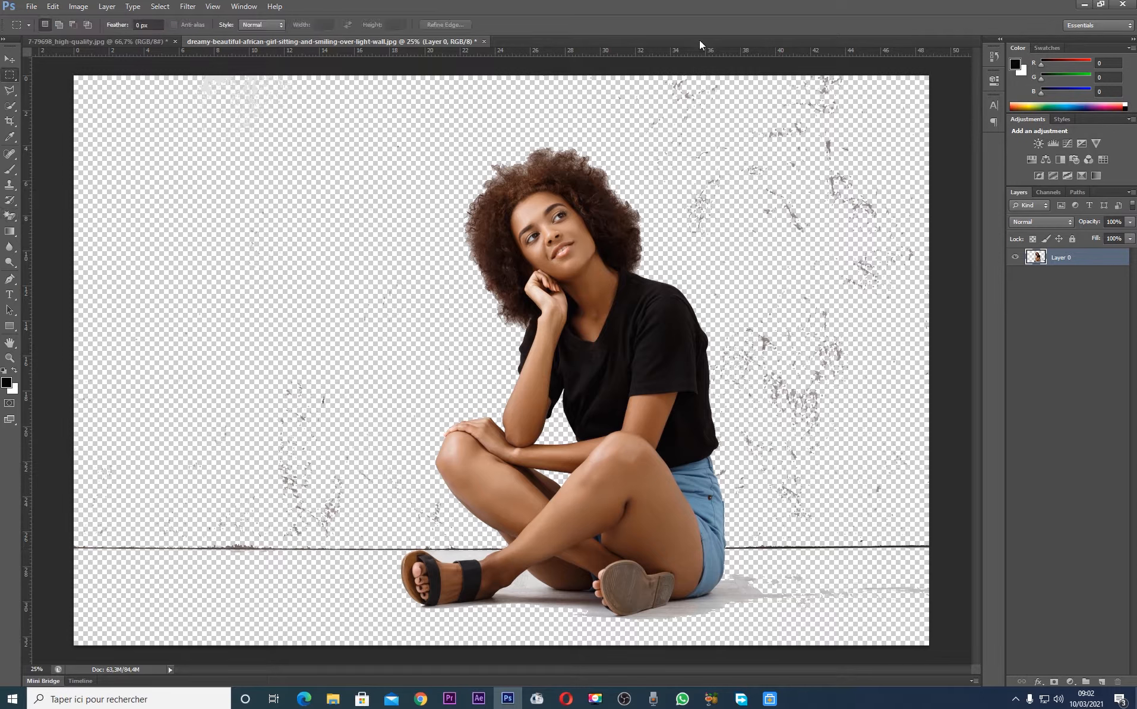
{"action": "left_click_drag", "start_coordinate": [754, 66], "coordinate": [1034, 552]}
{"action": "key", "text": "Delete"}
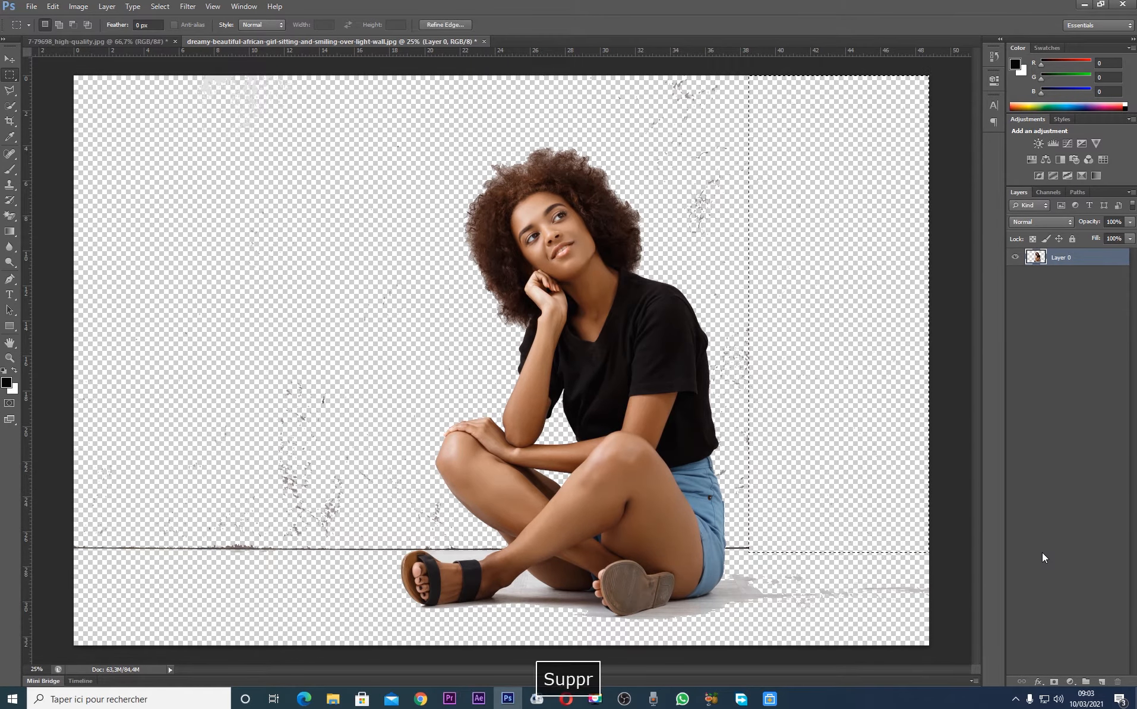
{"action": "left_click_drag", "start_coordinate": [73, 78], "coordinate": [392, 658]}
{"action": "left_click_drag", "start_coordinate": [391, 703], "coordinate": [395, 703]}
{"action": "key", "text": "Delete"}
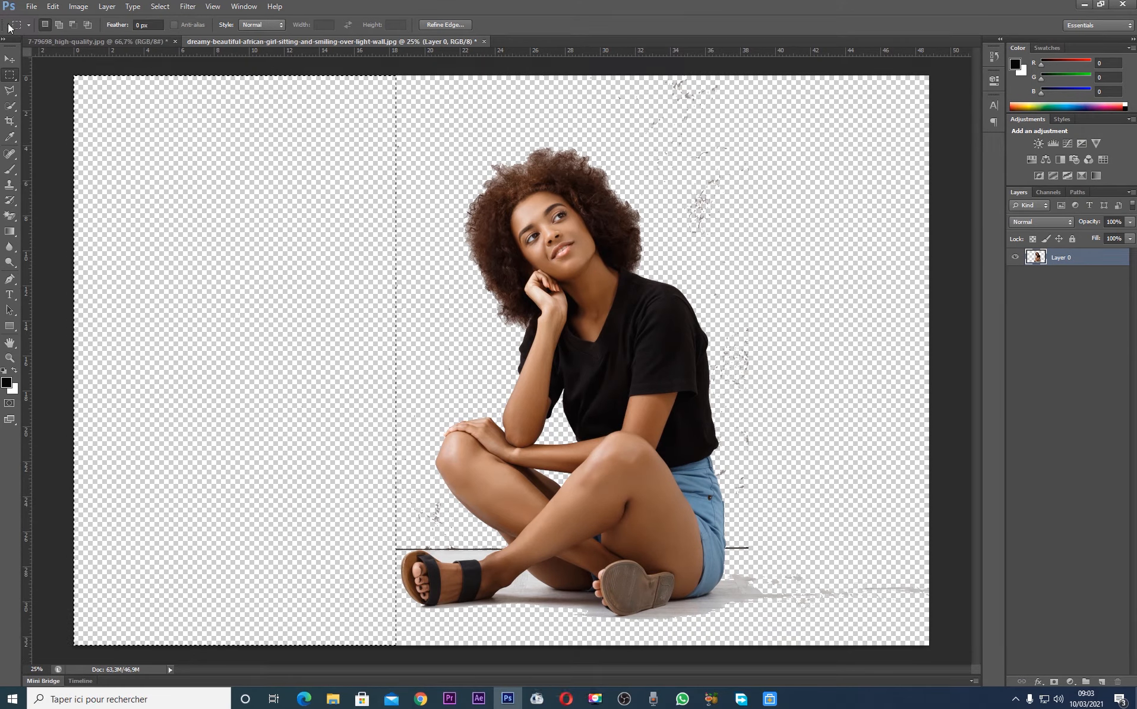
Delete the wall specks in rectangular selections above the woman's head and beside her hair over her raised shoulder
{"action": "left_click_drag", "start_coordinate": [253, 70], "coordinate": [944, 146]}
{"action": "key", "text": "Delete"}
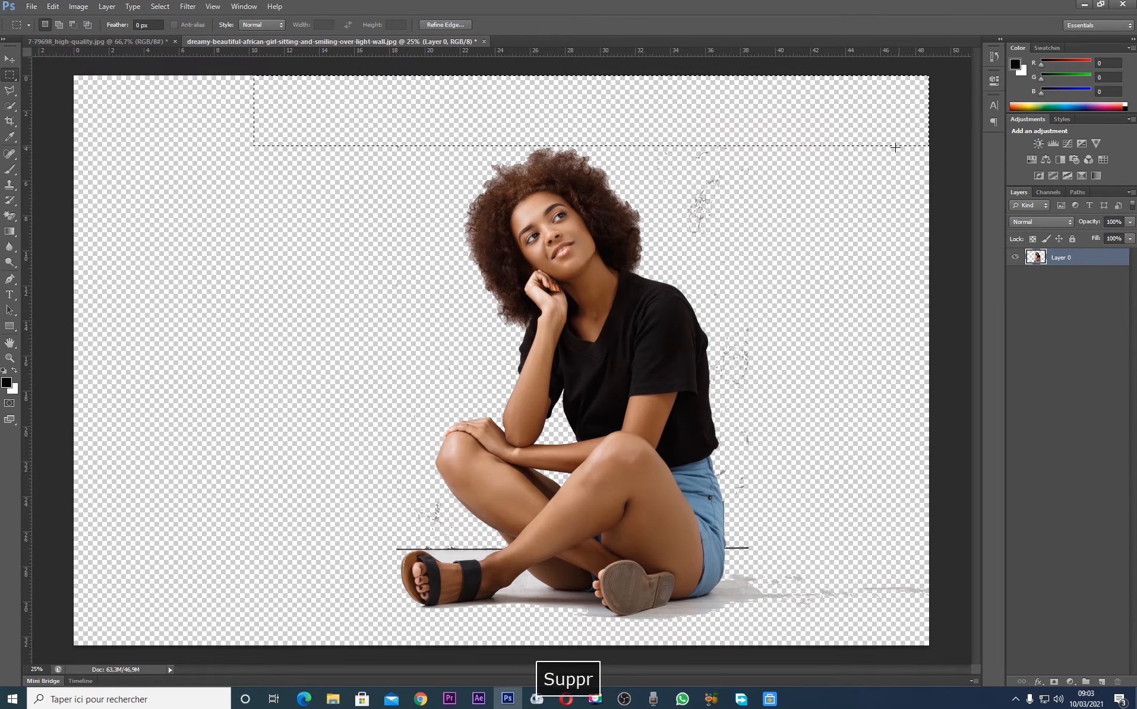
{"action": "left_click", "coordinate": [717, 143]}
{"action": "left_click_drag", "start_coordinate": [659, 87], "coordinate": [883, 274]}
{"action": "key", "text": "Delete"}
Delete the remaining specks behind the woman's back with rectangular selections beside her shirt and shorts, and deselect
{"action": "left_click", "coordinate": [707, 257]}
{"action": "left_click_drag", "start_coordinate": [707, 256], "coordinate": [854, 556]}
{"action": "mouse_move", "coordinate": [792, 430]}
{"action": "left_mouse_down"}
{"action": "mouse_move", "coordinate": [819, 429]}
{"action": "mouse_move", "coordinate": [814, 439]}
{"action": "left_mouse_up"}
{"action": "key", "text": "Delete"}
{"action": "left_click", "coordinate": [943, 321]}
{"action": "mouse_move", "coordinate": [692, 220]}
{"action": "left_mouse_down"}
{"action": "mouse_move", "coordinate": [736, 312]}
{"action": "mouse_move", "coordinate": [750, 395]}
{"action": "left_mouse_up"}
{"action": "mouse_move", "coordinate": [719, 272]}
{"action": "left_mouse_down"}
{"action": "mouse_move", "coordinate": [740, 301]}
{"action": "mouse_move", "coordinate": [740, 284]}
{"action": "left_mouse_up"}
{"action": "key", "text": "Delete"}
{"action": "left_click", "coordinate": [191, 172]}
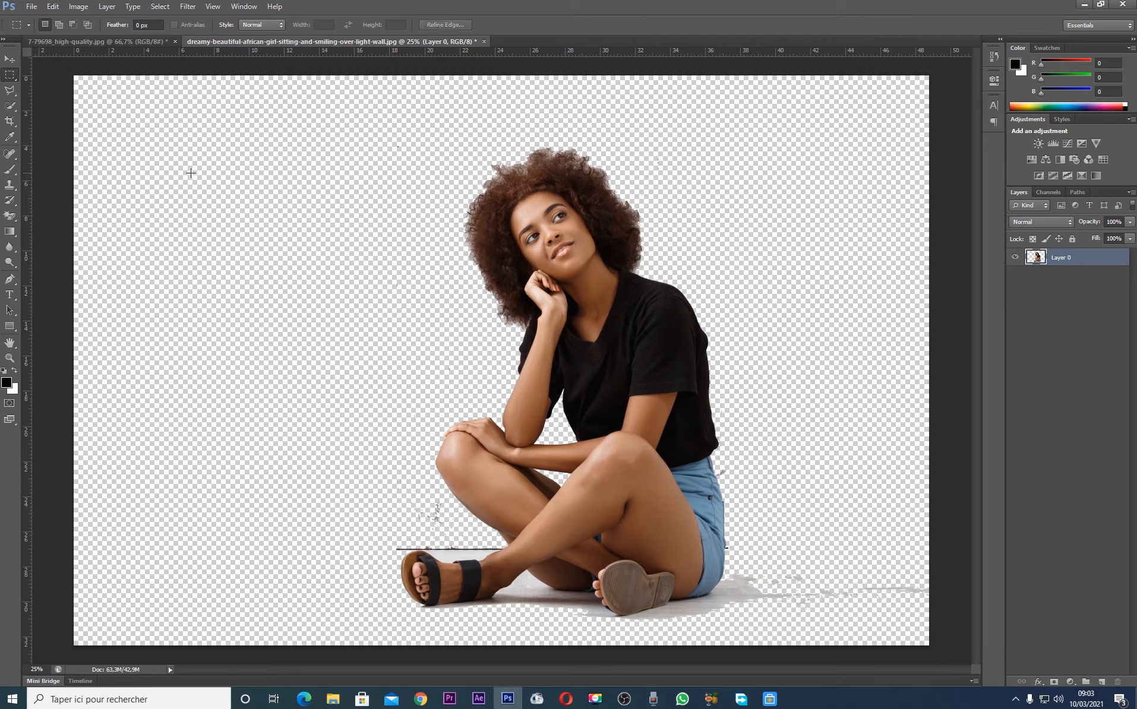
Start a Polygonal Lasso outline along the back edge of the black shirt, from the shoulder downward
{"action": "left_click", "coordinate": [11, 90]}
{"action": "key", "text": "ctrl+plus"}
{"action": "key", "text": "ctrl+plus"}
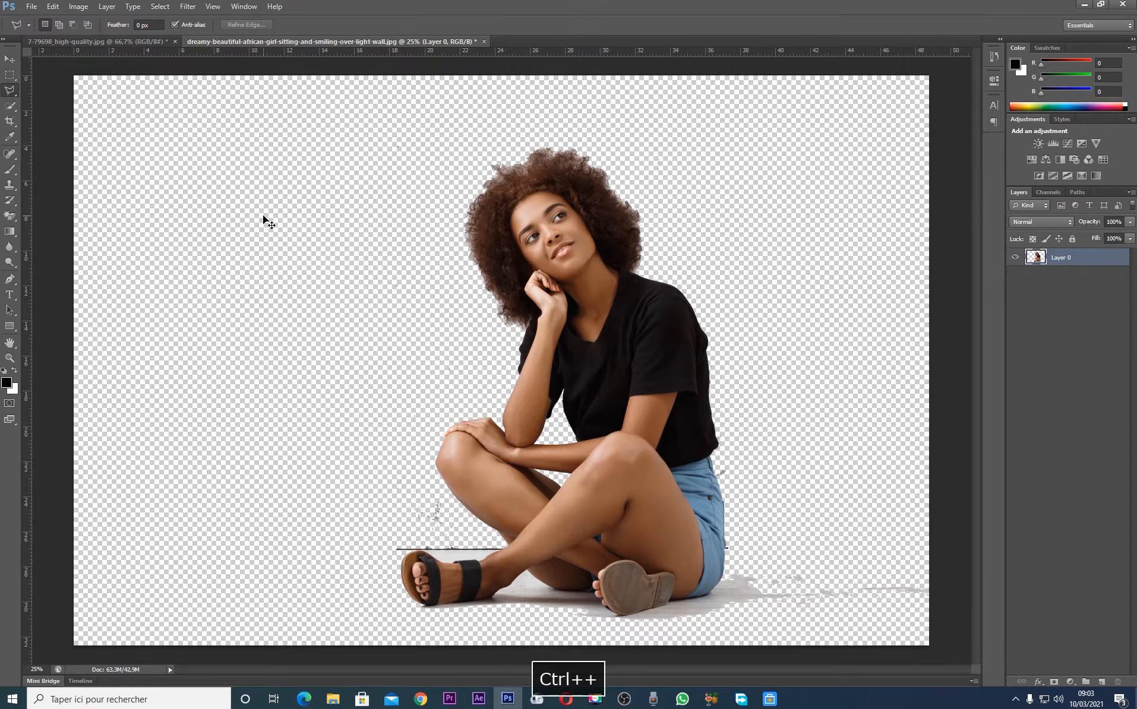
{"action": "right_click", "coordinate": [12, 92]}
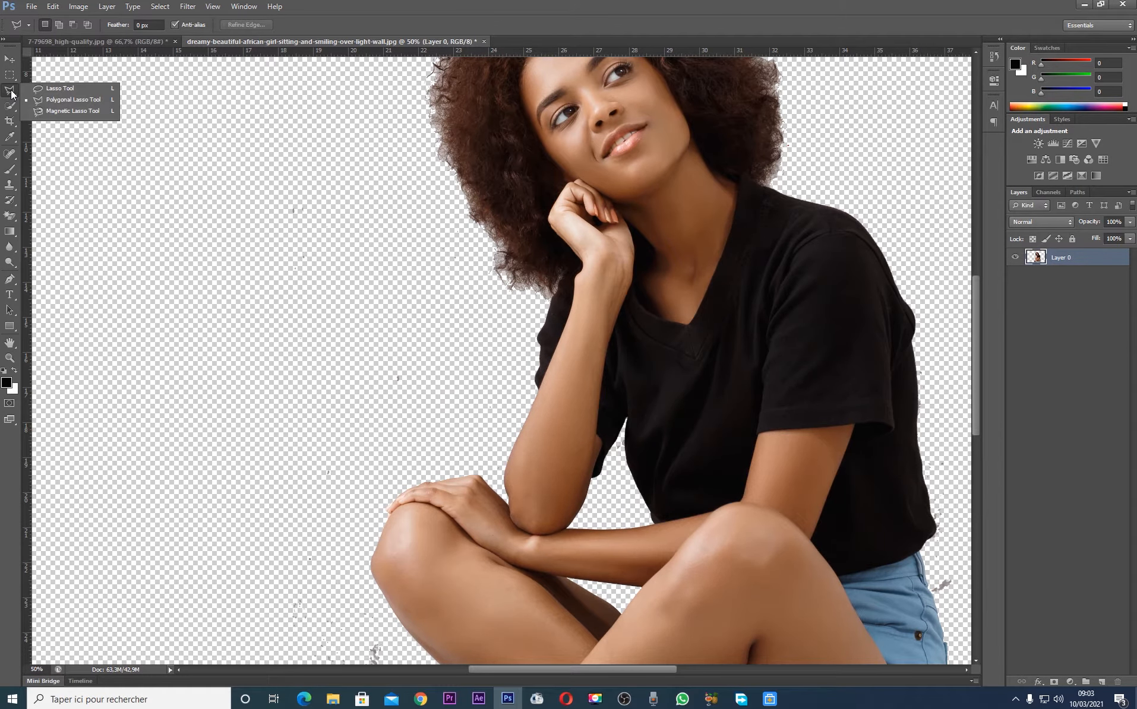
{"action": "left_click", "coordinate": [10, 92]}
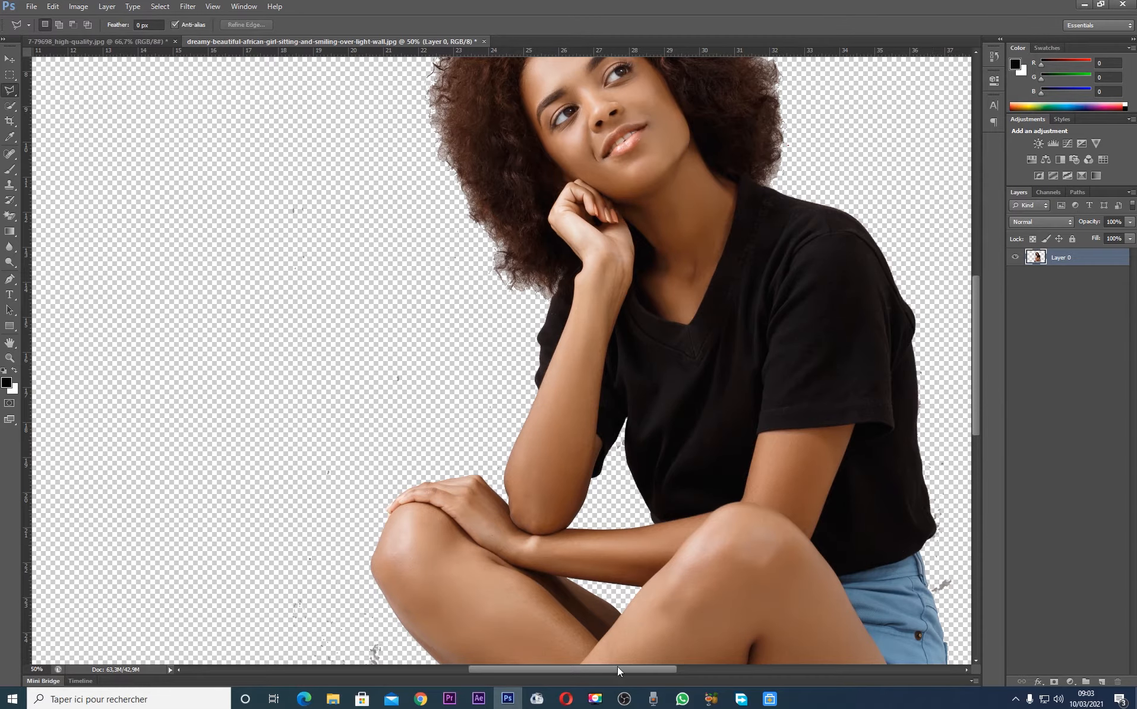
{"action": "left_click_drag", "start_coordinate": [617, 666], "coordinate": [653, 667]}
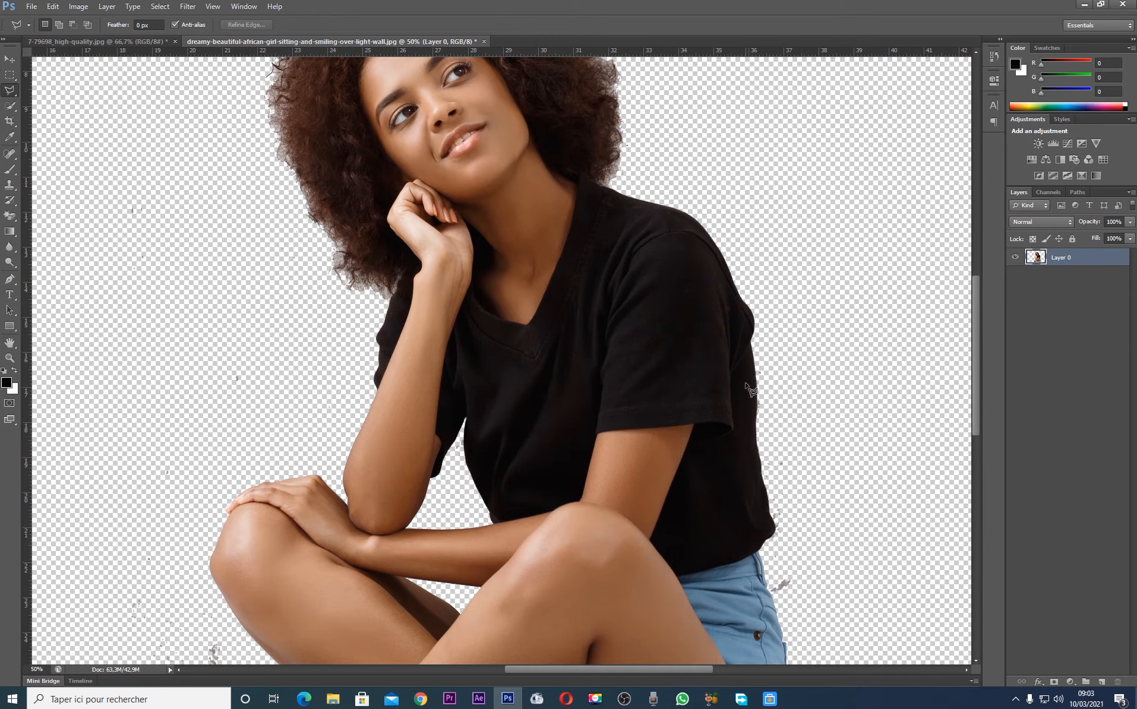
{"action": "left_click", "coordinate": [753, 346]}
{"action": "key", "text": "ctrl+plus"}
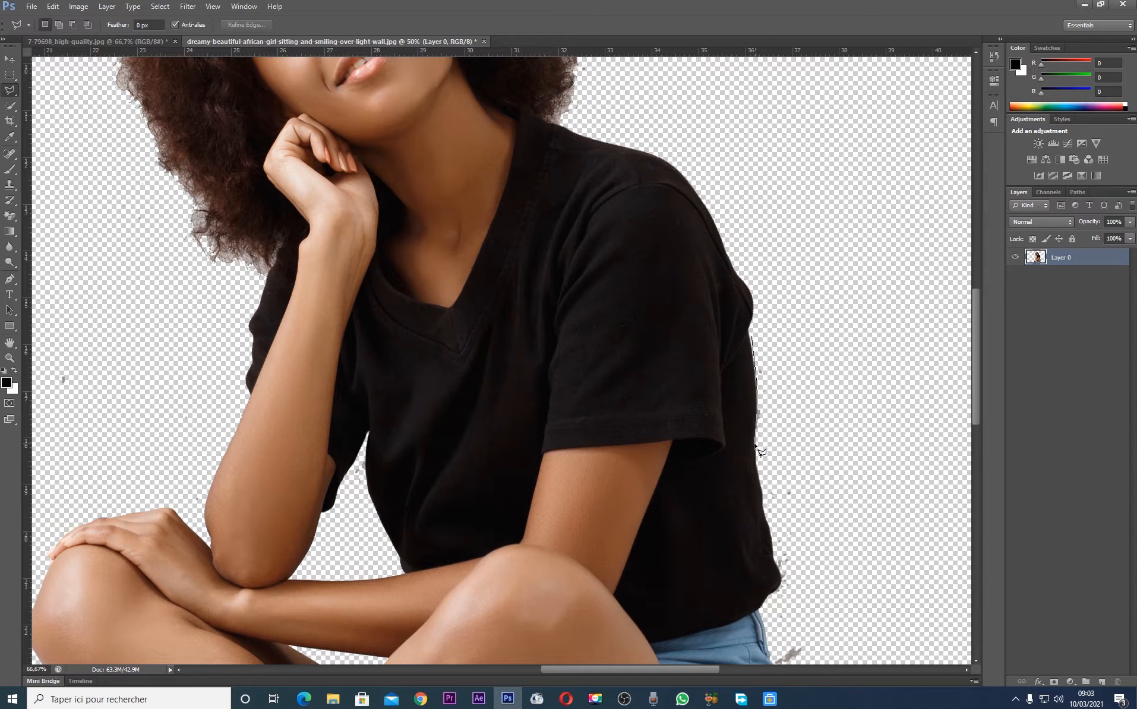
{"action": "left_click", "coordinate": [757, 468]}
Continue the lasso outline past the shirt hem and around the outer edge of the blue shorts, out into the empty background
{"action": "scroll", "coordinate": [766, 613], "scroll_direction": "down", "scroll_amount": 3}
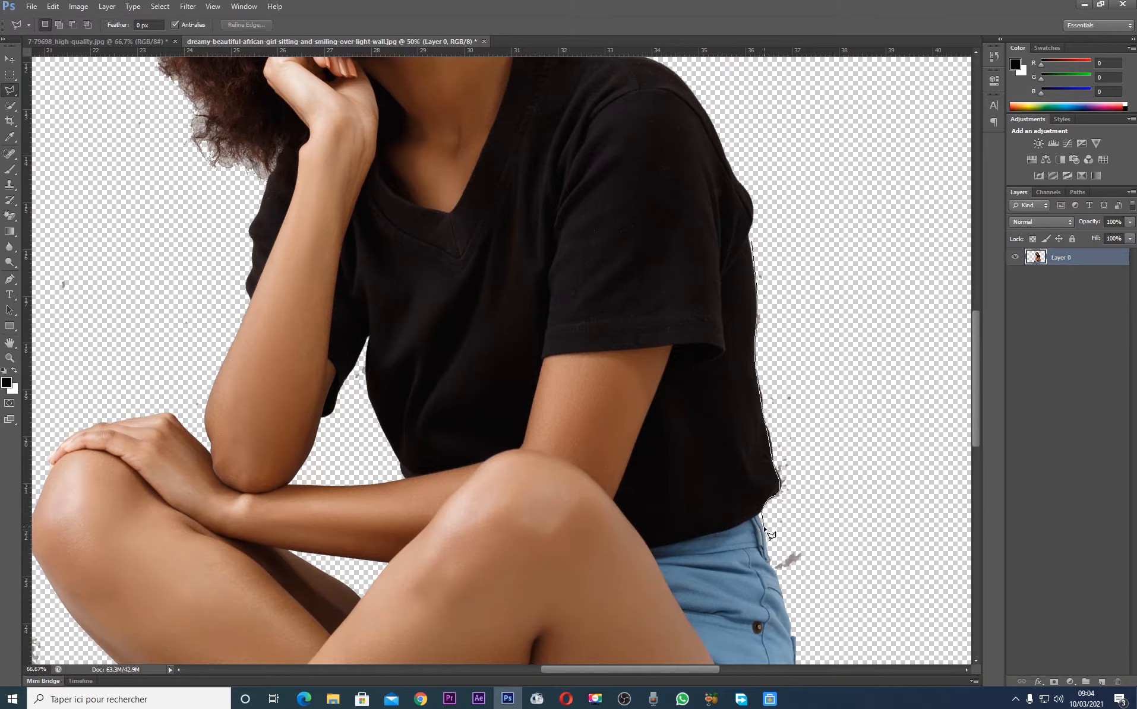
{"action": "left_click", "coordinate": [778, 583]}
{"action": "left_click", "coordinate": [795, 614]}
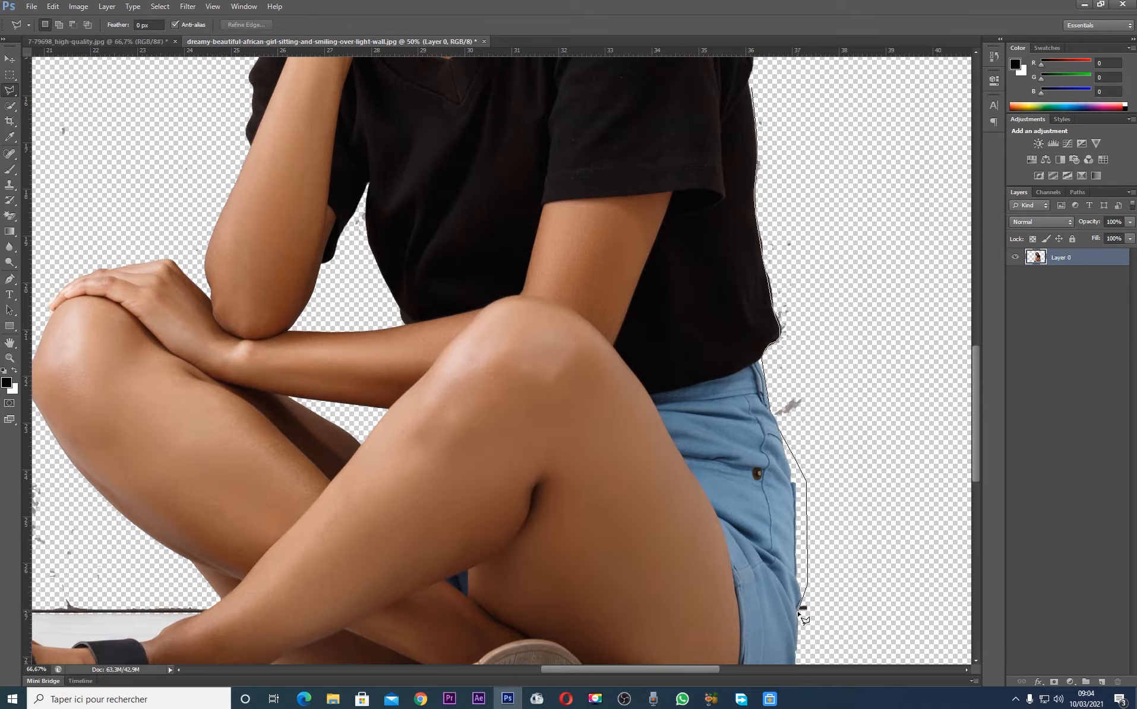
{"action": "left_click", "coordinate": [797, 613]}
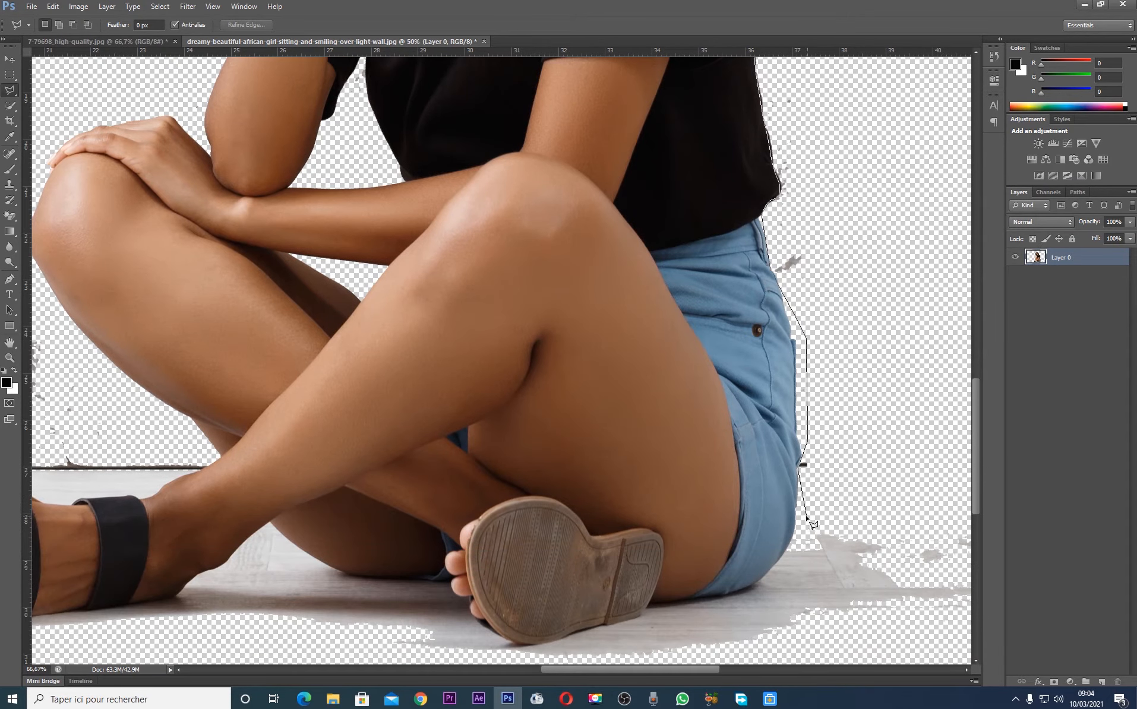
{"action": "left_click", "coordinate": [818, 540]}
{"action": "key", "text": "Delete"}
{"action": "key", "text": "Delete"}
{"action": "left_click", "coordinate": [830, 502]}
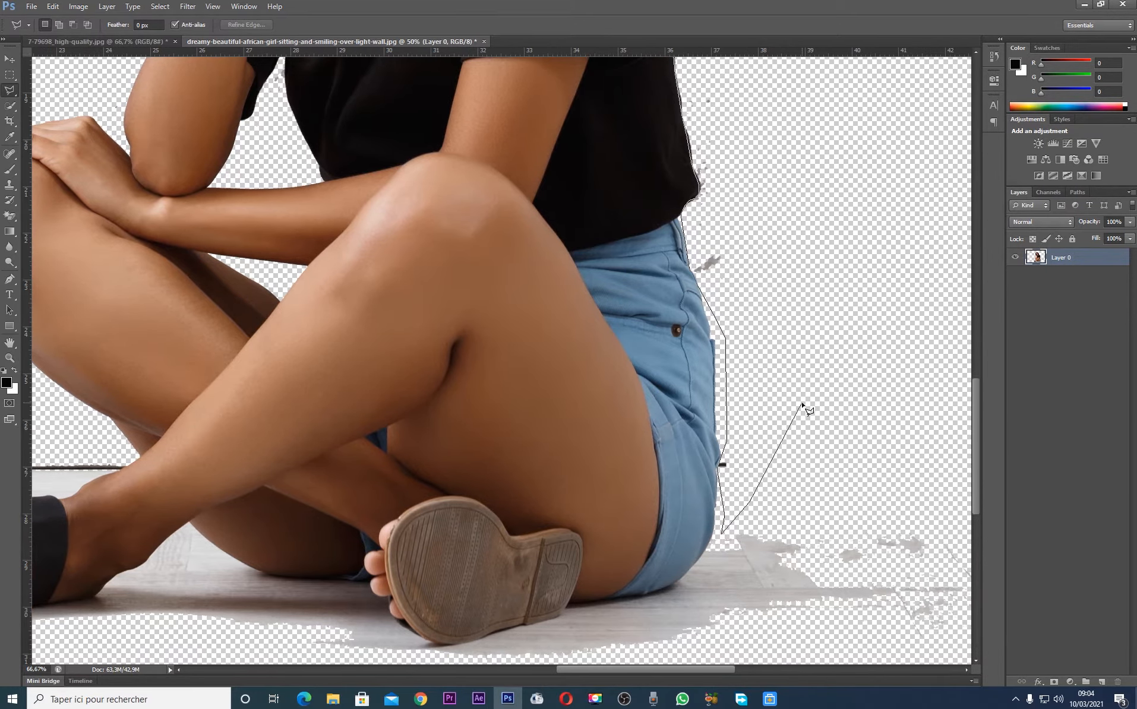
{"action": "left_click", "coordinate": [802, 404]}
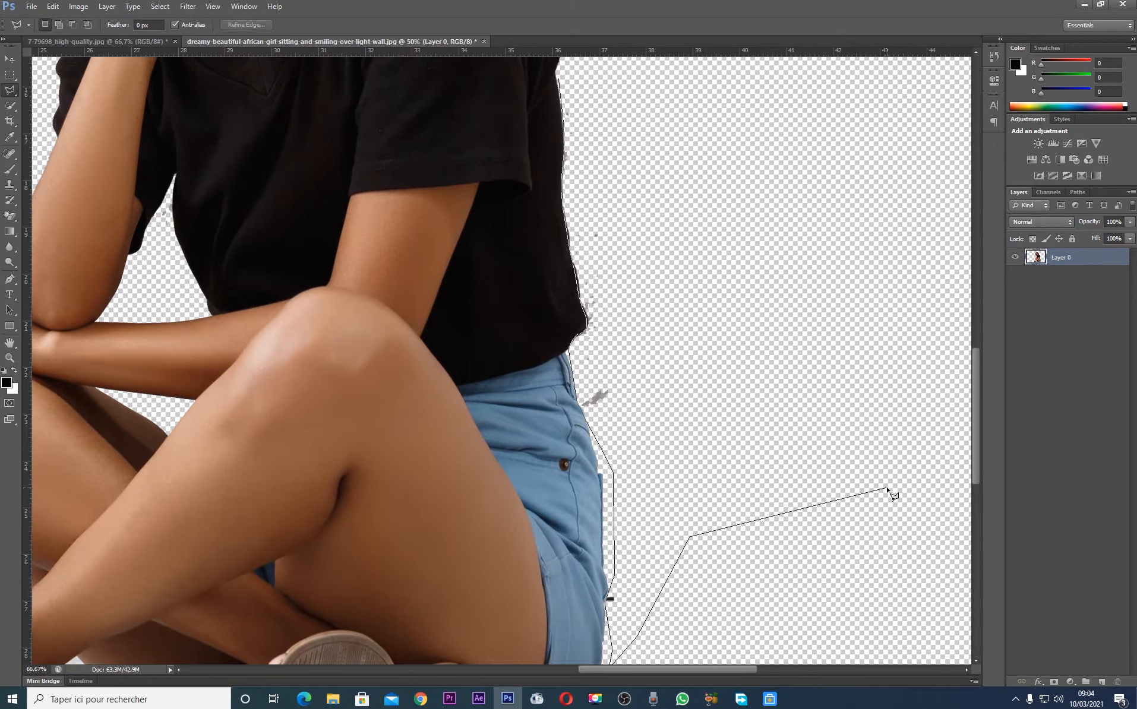
Close the lasso outline around the canvas edge, hair and shoulder on the woman's back side, and delete the enclosed remnants
{"action": "key", "text": "ctrl+minus"}
{"action": "key", "text": "ctrl+minus"}
{"action": "key", "text": "ctrl+minus"}
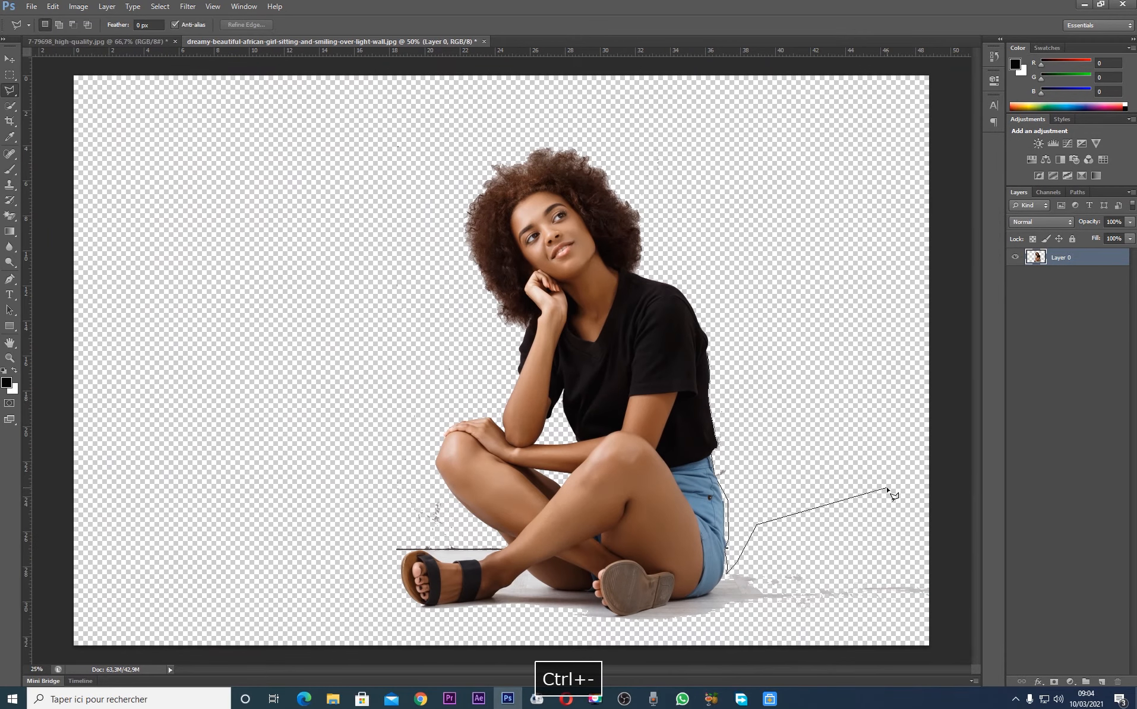
{"action": "left_click", "coordinate": [956, 521]}
{"action": "left_click", "coordinate": [945, 63]}
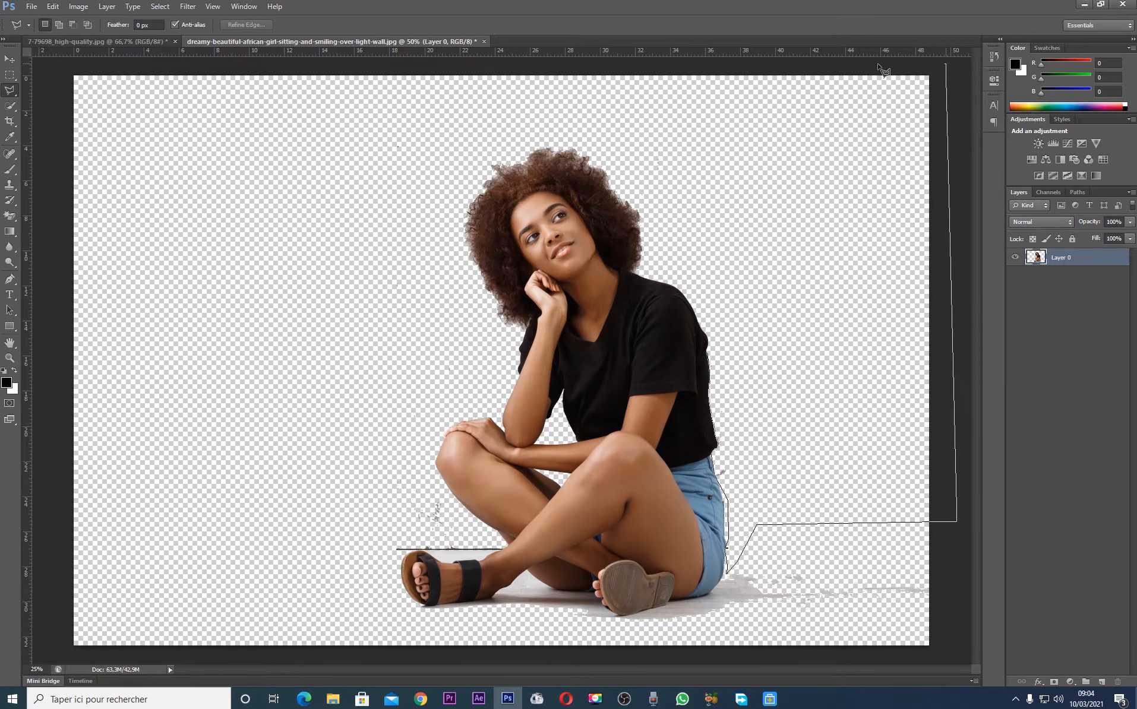
{"action": "left_click", "coordinate": [556, 70]}
{"action": "left_click", "coordinate": [644, 206]}
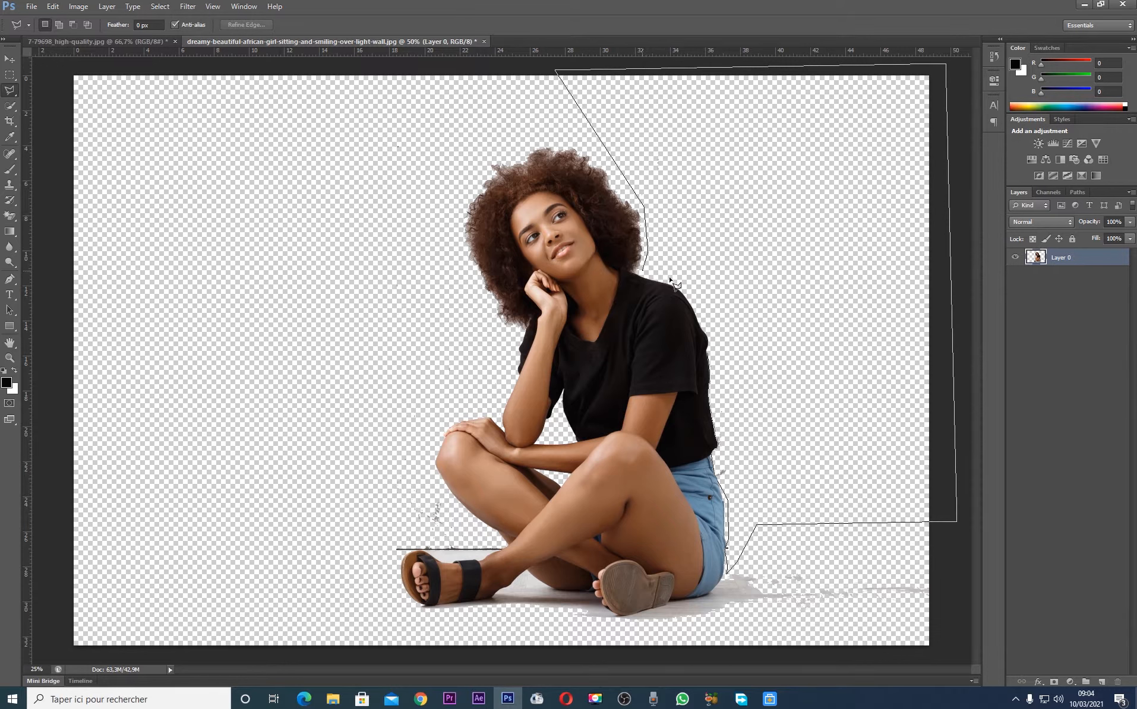
{"action": "left_click", "coordinate": [704, 298]}
{"action": "left_click", "coordinate": [711, 358]}
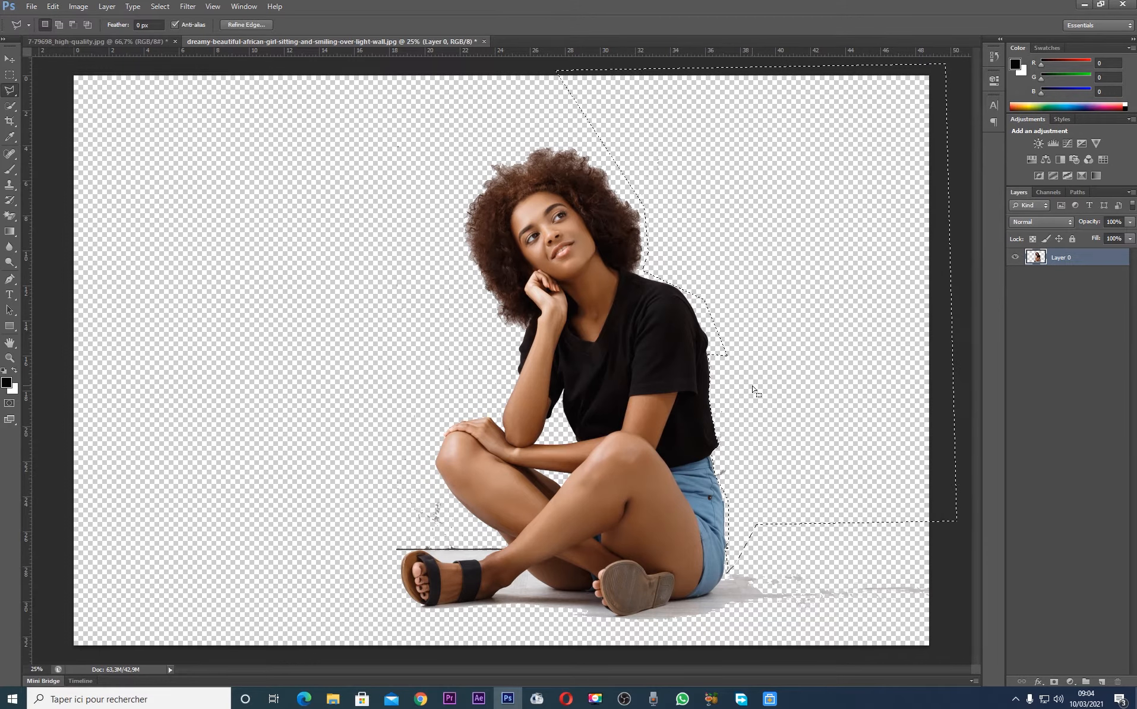
{"action": "key", "text": "Delete"}
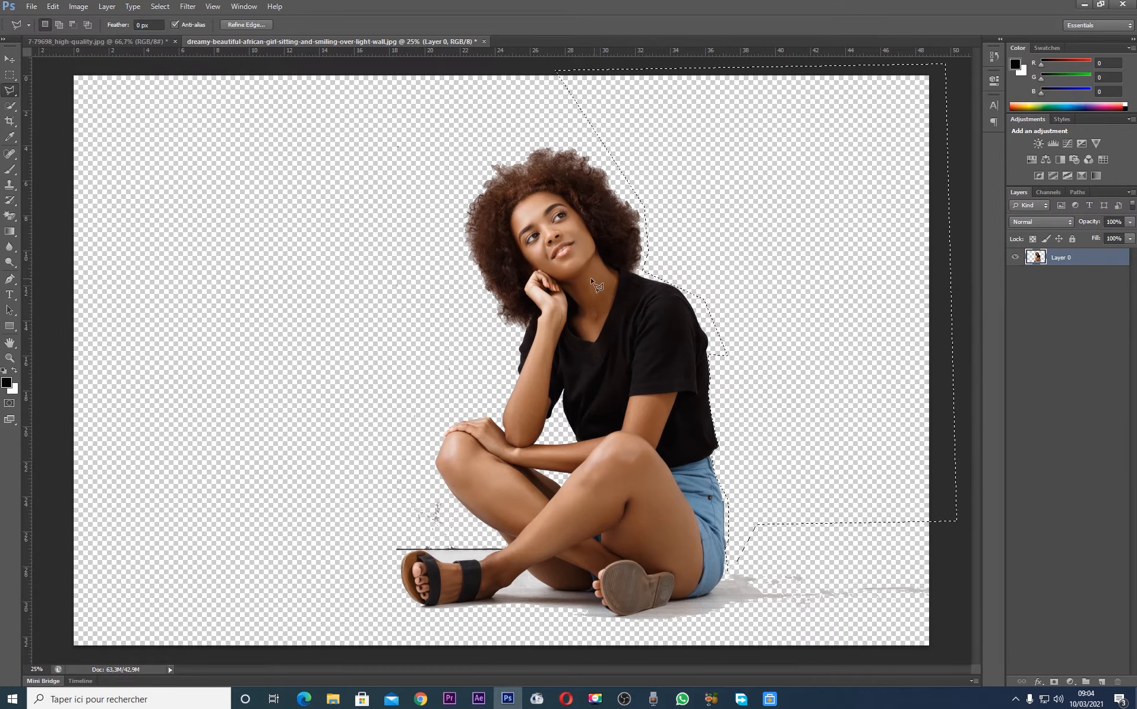
Delete the contents of the lassoed area behind the woman's back once more and clear the selection
{"action": "key", "text": "Delete"}
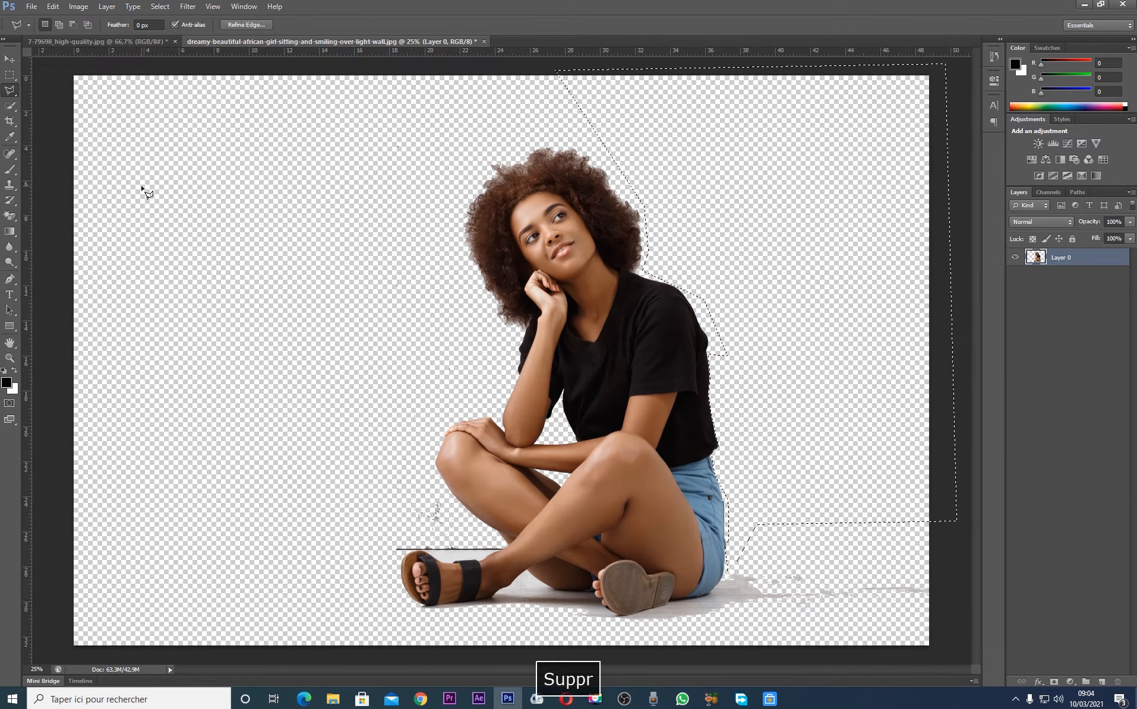
{"action": "key", "text": "m"}
{"action": "key", "text": "ctrl+d"}
{"action": "left_click", "coordinate": [10, 59]}
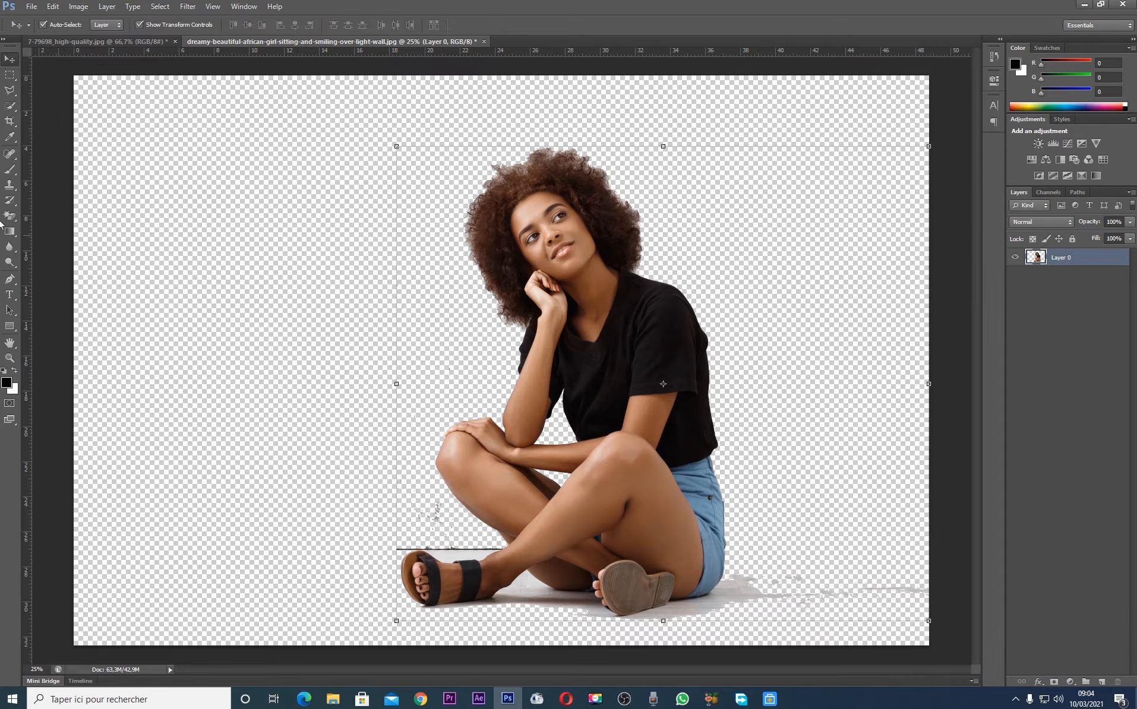
{"action": "left_click", "coordinate": [9, 74]}
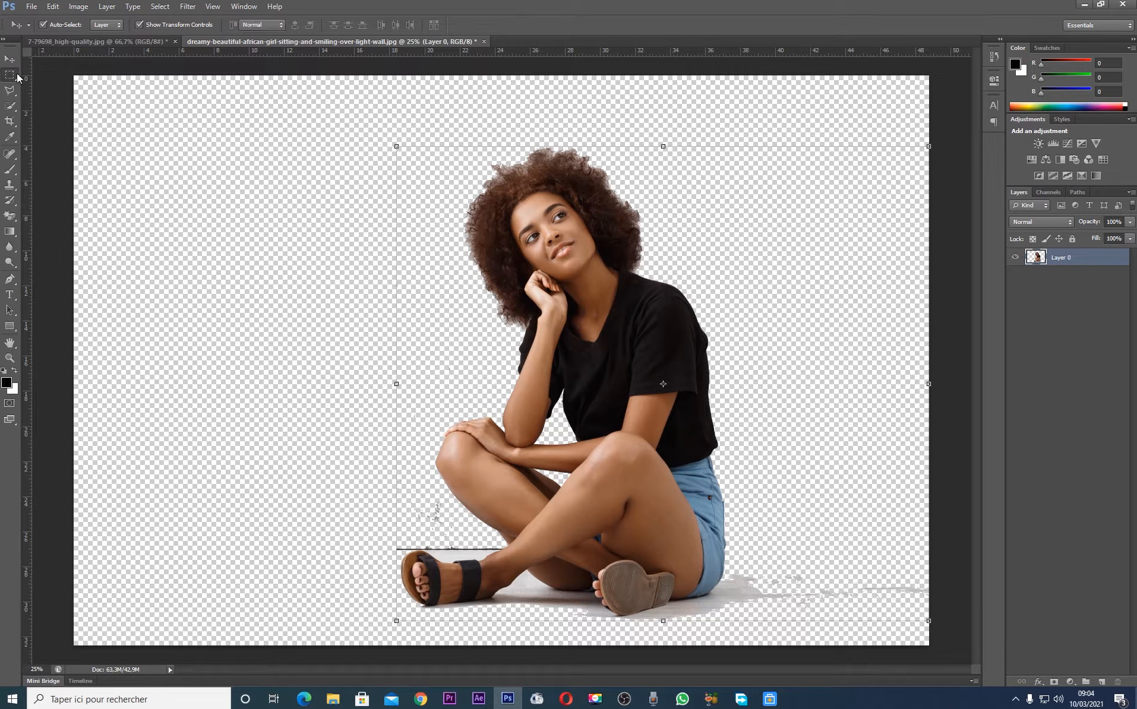
{"action": "left_click", "coordinate": [11, 59]}
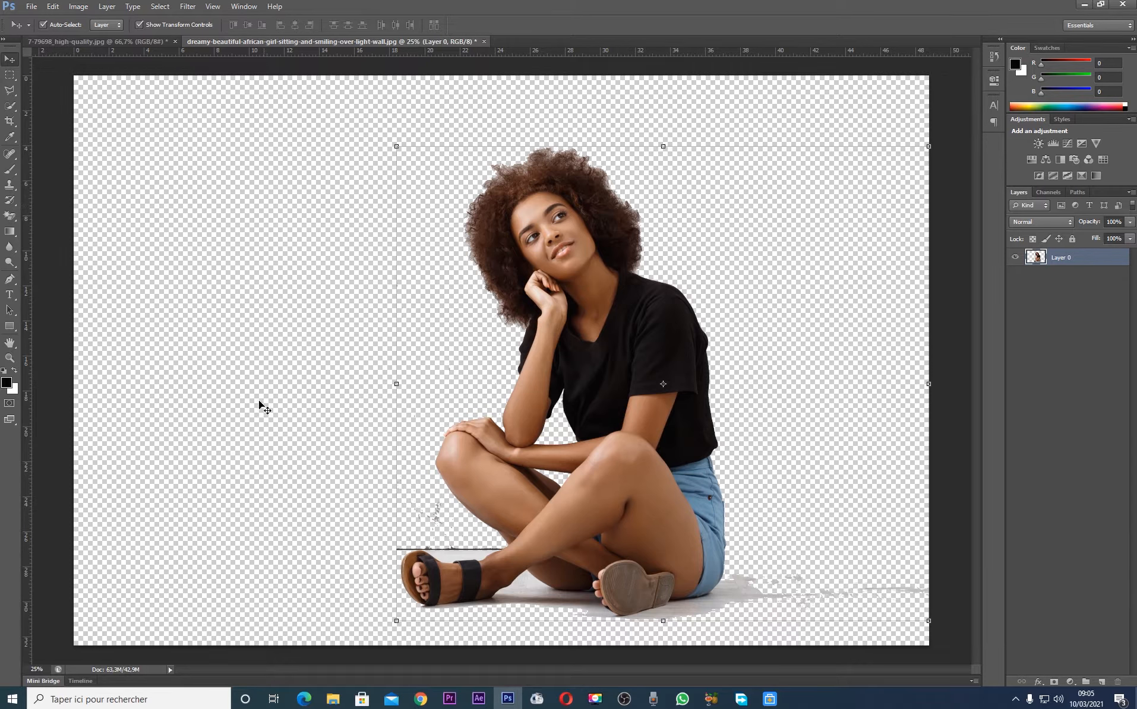
Erase the specks beside the shin and the dark floor line above the front sandal with a hard round 99 px Eraser
{"action": "left_click", "coordinate": [9, 215]}
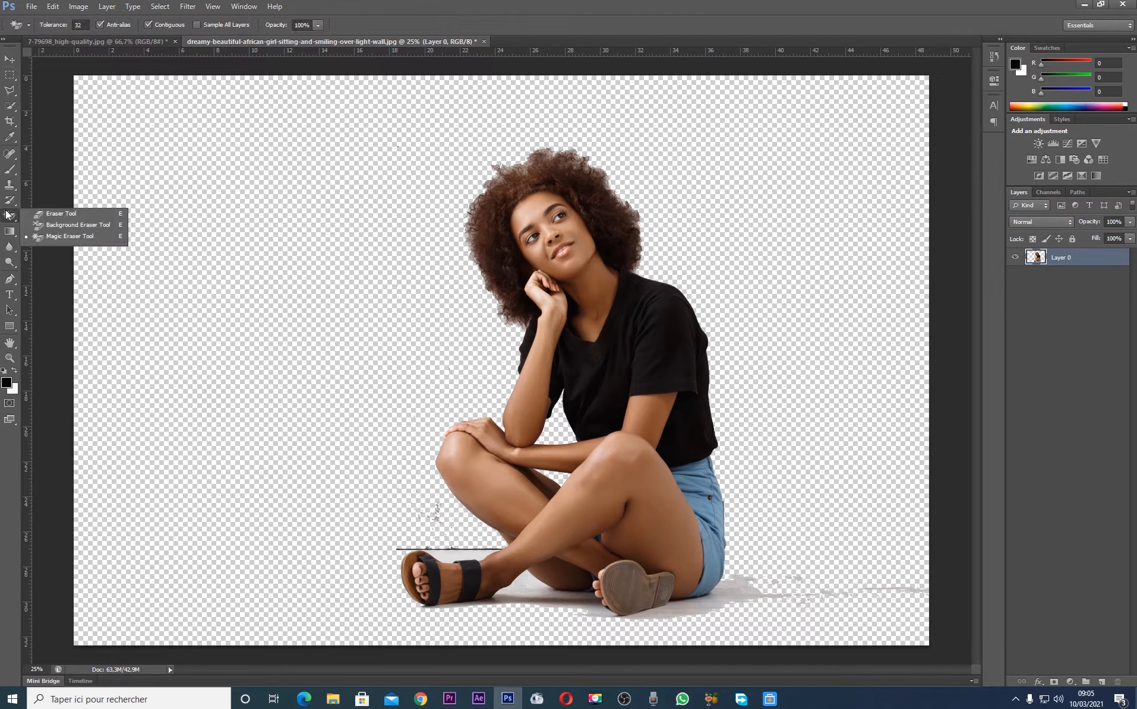
{"action": "left_click", "coordinate": [59, 213]}
{"action": "left_click", "coordinate": [59, 26]}
{"action": "left_click", "coordinate": [45, 112]}
{"action": "left_click", "coordinate": [72, 62]}
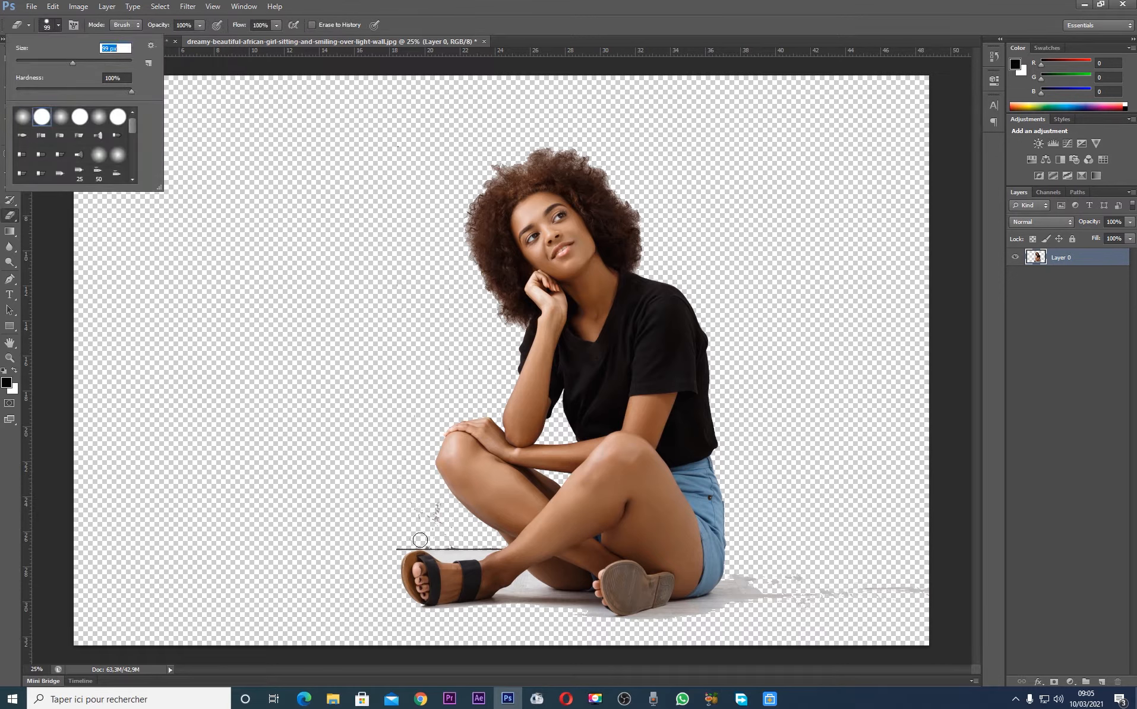
{"action": "left_click", "coordinate": [434, 514]}
{"action": "key", "text": "ctrl+plus"}
{"action": "key", "text": "ctrl+plus"}
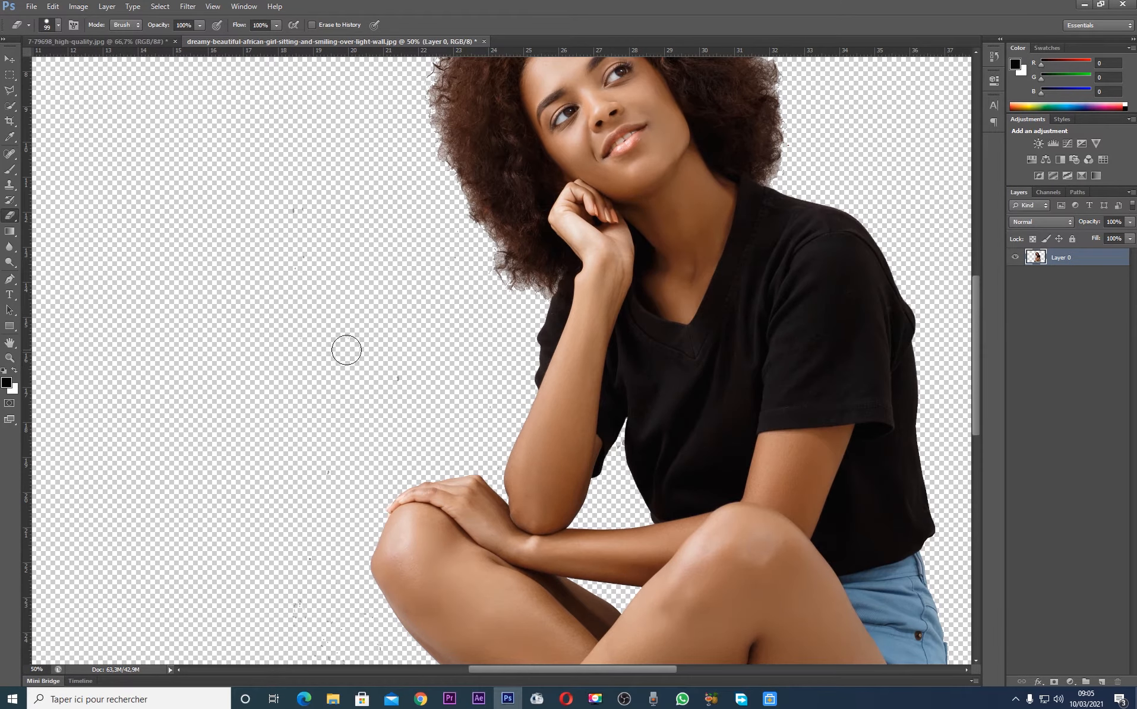
{"action": "mouse_move", "coordinate": [405, 362]}
{"action": "left_mouse_down"}
{"action": "mouse_move", "coordinate": [277, 507]}
{"action": "mouse_move", "coordinate": [282, 603]}
{"action": "mouse_move", "coordinate": [321, 506]}
{"action": "mouse_move", "coordinate": [332, 404]}
{"action": "mouse_move", "coordinate": [295, 181]}
{"action": "left_mouse_up"}
{"action": "left_click_drag", "start_coordinate": [974, 285], "coordinate": [974, 341]}
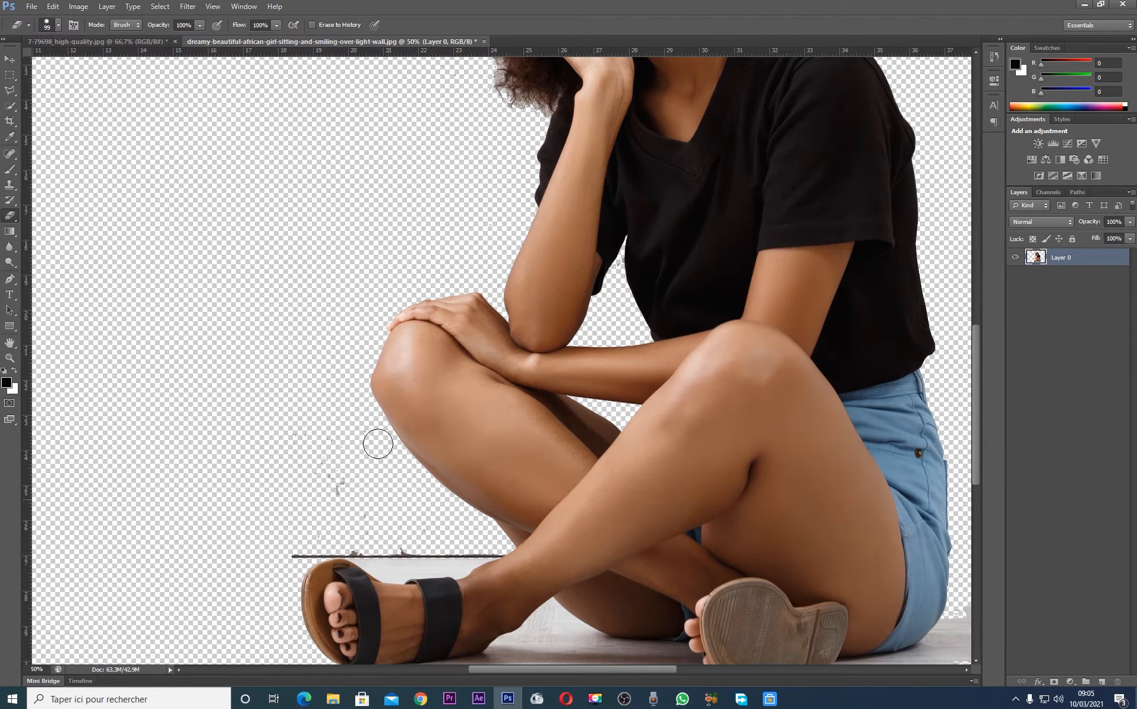
{"action": "mouse_move", "coordinate": [286, 427]}
{"action": "left_mouse_down"}
{"action": "mouse_move", "coordinate": [352, 508]}
{"action": "mouse_move", "coordinate": [416, 528]}
{"action": "mouse_move", "coordinate": [395, 544]}
{"action": "mouse_move", "coordinate": [300, 521]}
{"action": "mouse_move", "coordinate": [212, 559]}
{"action": "mouse_move", "coordinate": [304, 539]}
{"action": "mouse_move", "coordinate": [471, 555]}
{"action": "left_mouse_up"}
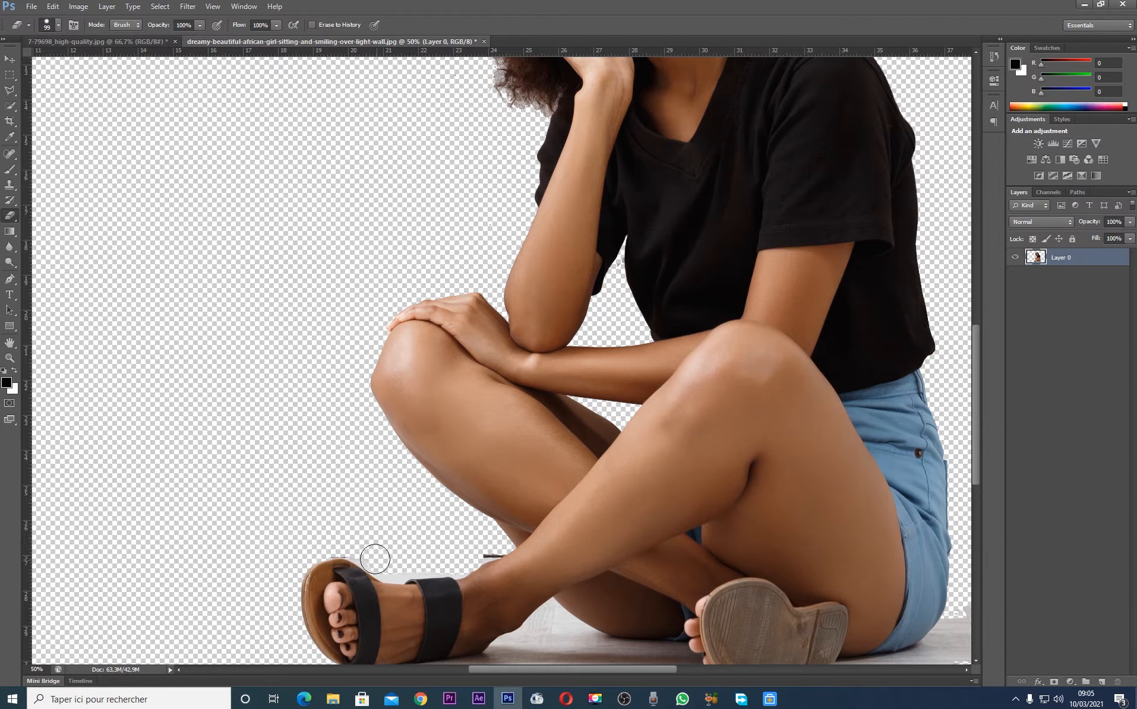
Remove the leftover pale floor patch between the front sandal and the shin with the Magic Eraser at tolerance 32
{"action": "left_click", "coordinate": [12, 217]}
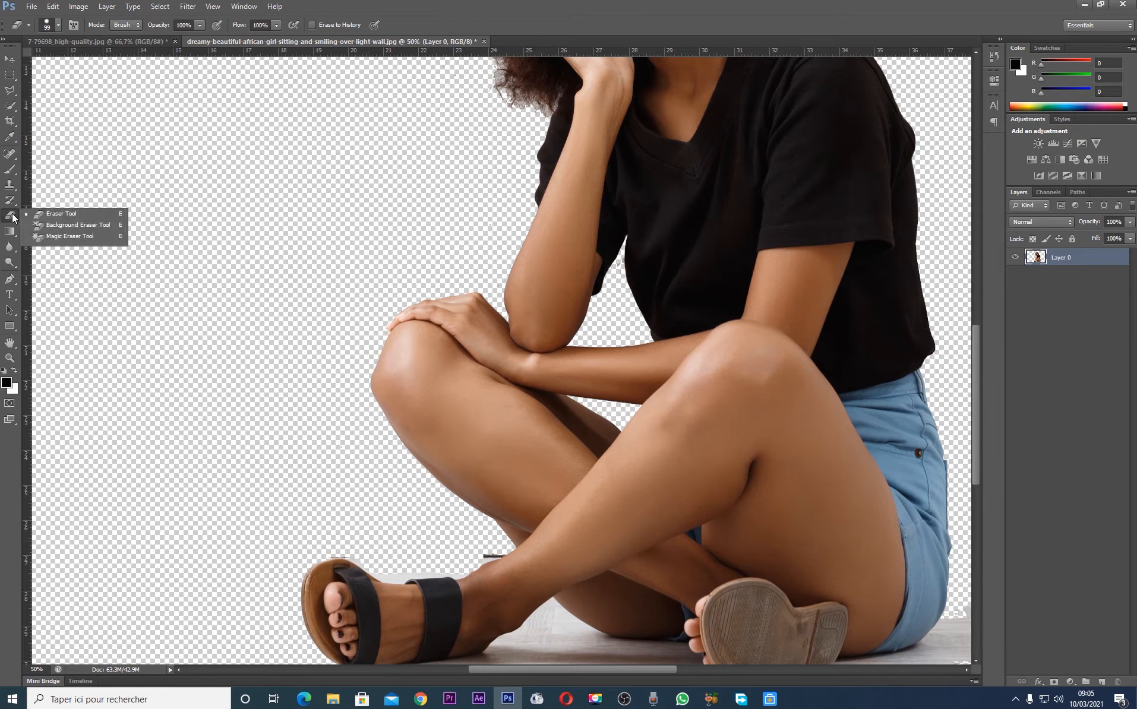
{"action": "left_click", "coordinate": [66, 236]}
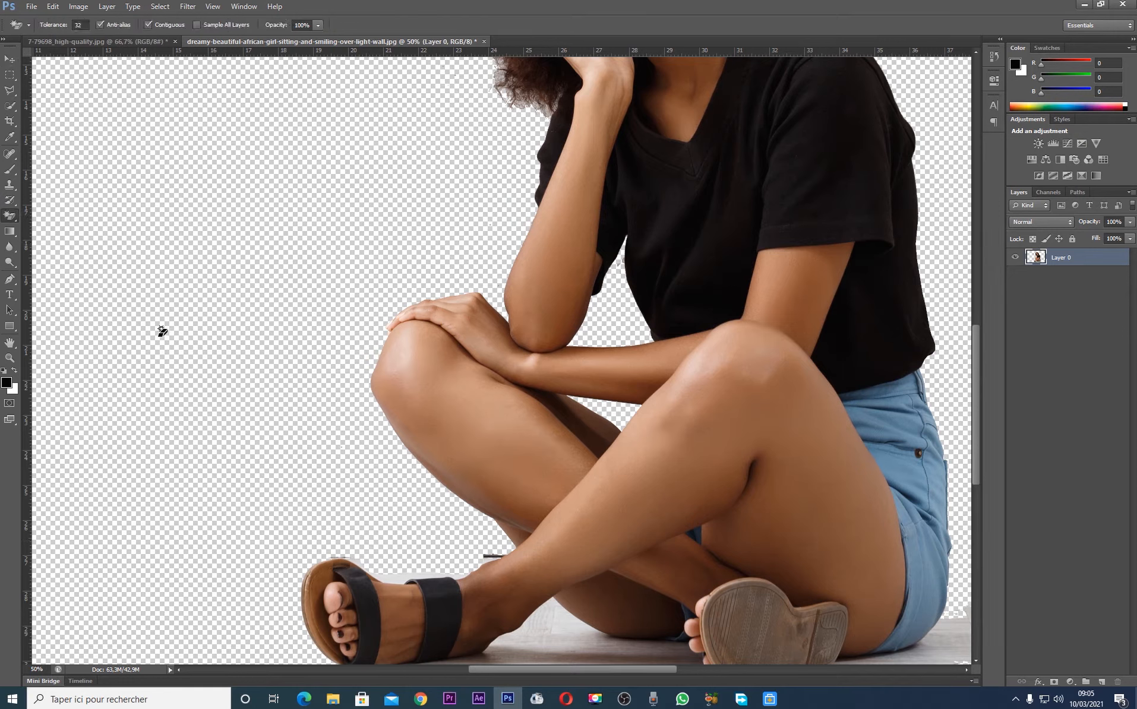
{"action": "left_click", "coordinate": [401, 576]}
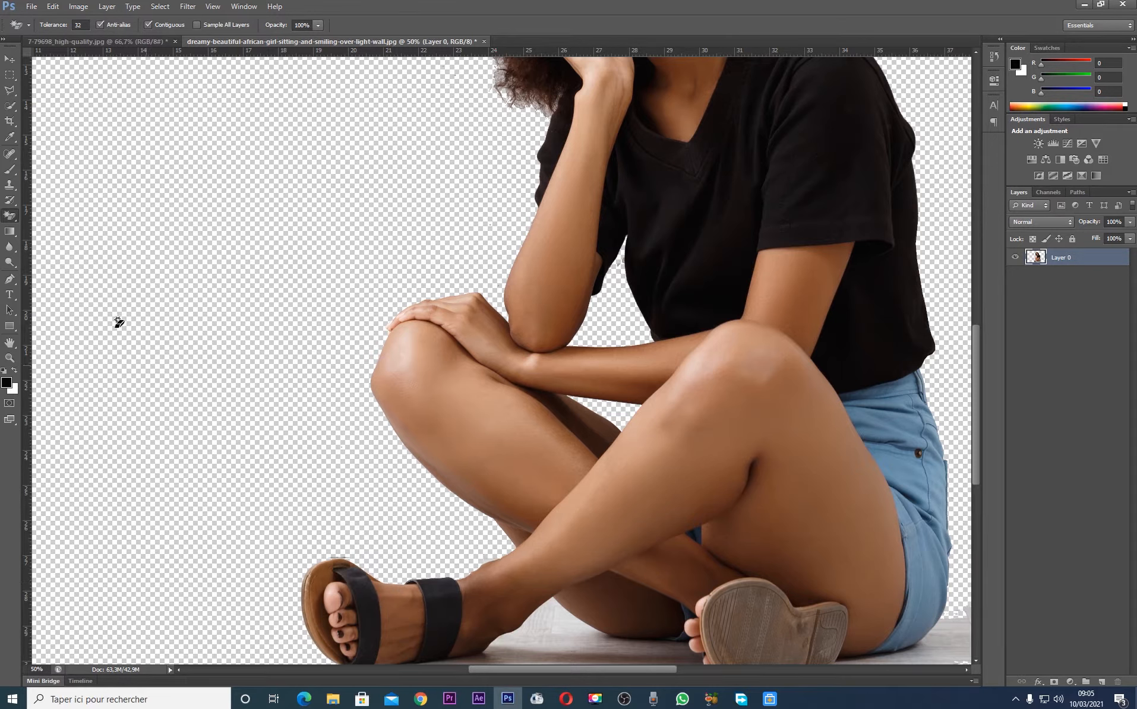
Erase the thin floor shadow streak trailing behind the shorts with the 99 px Eraser, keeping the shadow close to the body
{"action": "left_click", "coordinate": [16, 215]}
{"action": "left_click", "coordinate": [51, 215]}
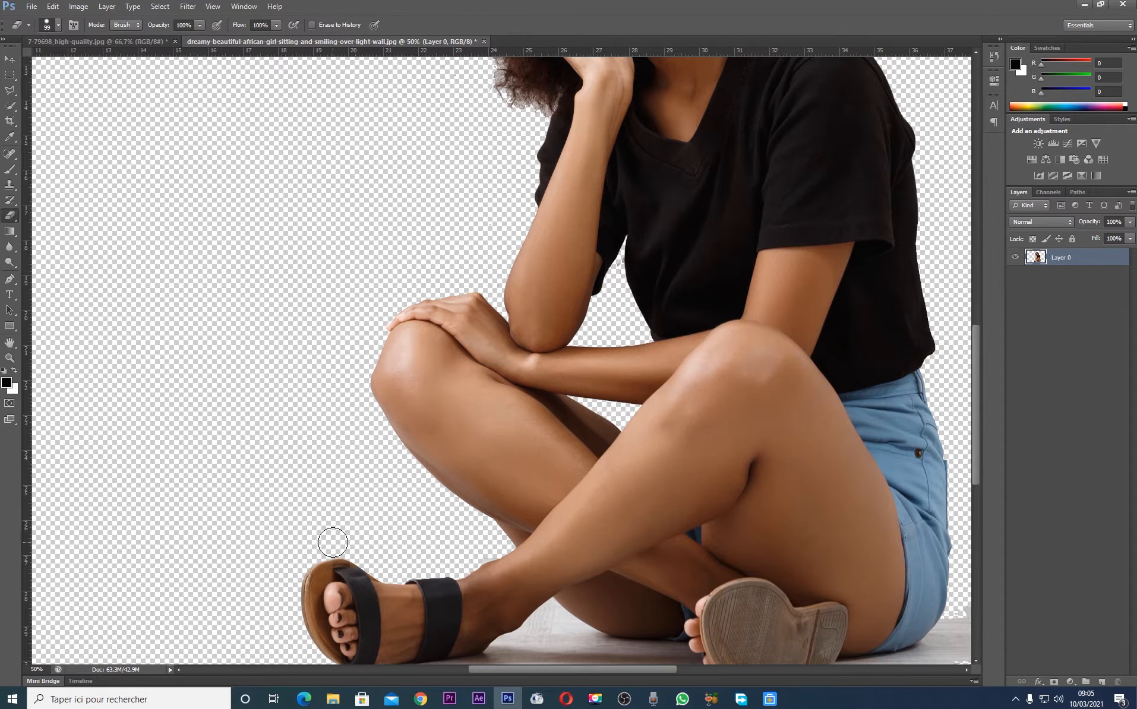
{"action": "left_click_drag", "start_coordinate": [978, 364], "coordinate": [979, 420]}
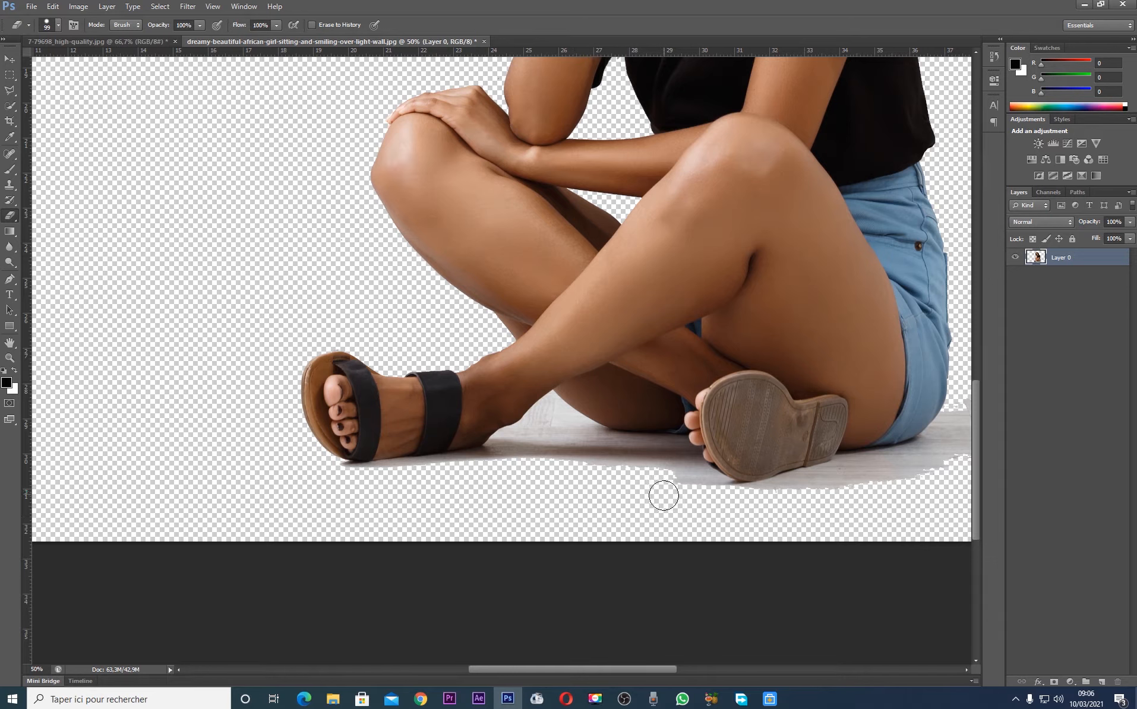
{"action": "left_click_drag", "start_coordinate": [548, 670], "coordinate": [661, 670]}
{"action": "mouse_move", "coordinate": [855, 432]}
{"action": "left_mouse_down"}
{"action": "mouse_move", "coordinate": [780, 423]}
{"action": "mouse_move", "coordinate": [880, 436]}
{"action": "mouse_move", "coordinate": [868, 507]}
{"action": "mouse_move", "coordinate": [851, 334]}
{"action": "mouse_move", "coordinate": [807, 413]}
{"action": "mouse_move", "coordinate": [775, 399]}
{"action": "mouse_move", "coordinate": [734, 473]}
{"action": "mouse_move", "coordinate": [699, 416]}
{"action": "mouse_move", "coordinate": [652, 432]}
{"action": "mouse_move", "coordinate": [618, 389]}
{"action": "mouse_move", "coordinate": [564, 407]}
{"action": "mouse_move", "coordinate": [635, 410]}
{"action": "mouse_move", "coordinate": [723, 451]}
{"action": "mouse_move", "coordinate": [680, 486]}
{"action": "mouse_move", "coordinate": [599, 472]}
{"action": "mouse_move", "coordinate": [635, 463]}
{"action": "left_mouse_up"}
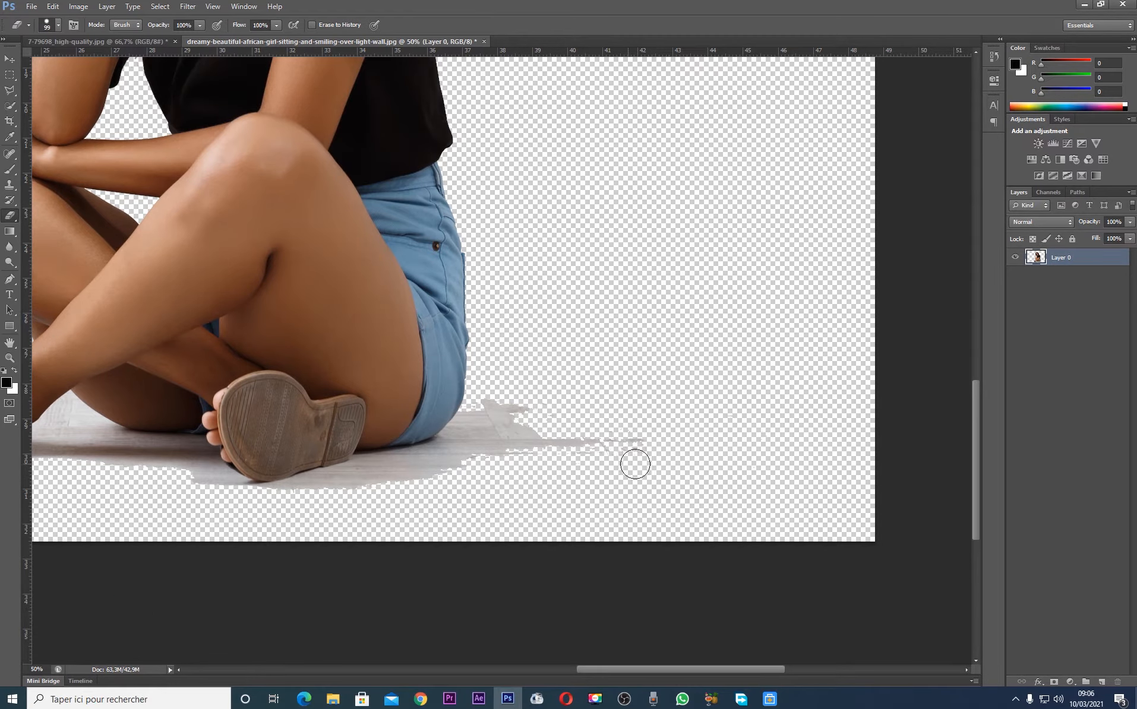
{"action": "mouse_move", "coordinate": [541, 398]}
{"action": "left_mouse_down"}
{"action": "mouse_move", "coordinate": [481, 395]}
{"action": "mouse_move", "coordinate": [564, 405]}
{"action": "mouse_move", "coordinate": [481, 407]}
{"action": "left_mouse_up"}
{"action": "key", "text": "ctrl+z"}
{"action": "mouse_move", "coordinate": [543, 445]}
{"action": "left_mouse_down"}
{"action": "mouse_move", "coordinate": [747, 417]}
{"action": "mouse_move", "coordinate": [674, 418]}
{"action": "mouse_move", "coordinate": [773, 417]}
{"action": "mouse_move", "coordinate": [844, 377]}
{"action": "left_mouse_up"}
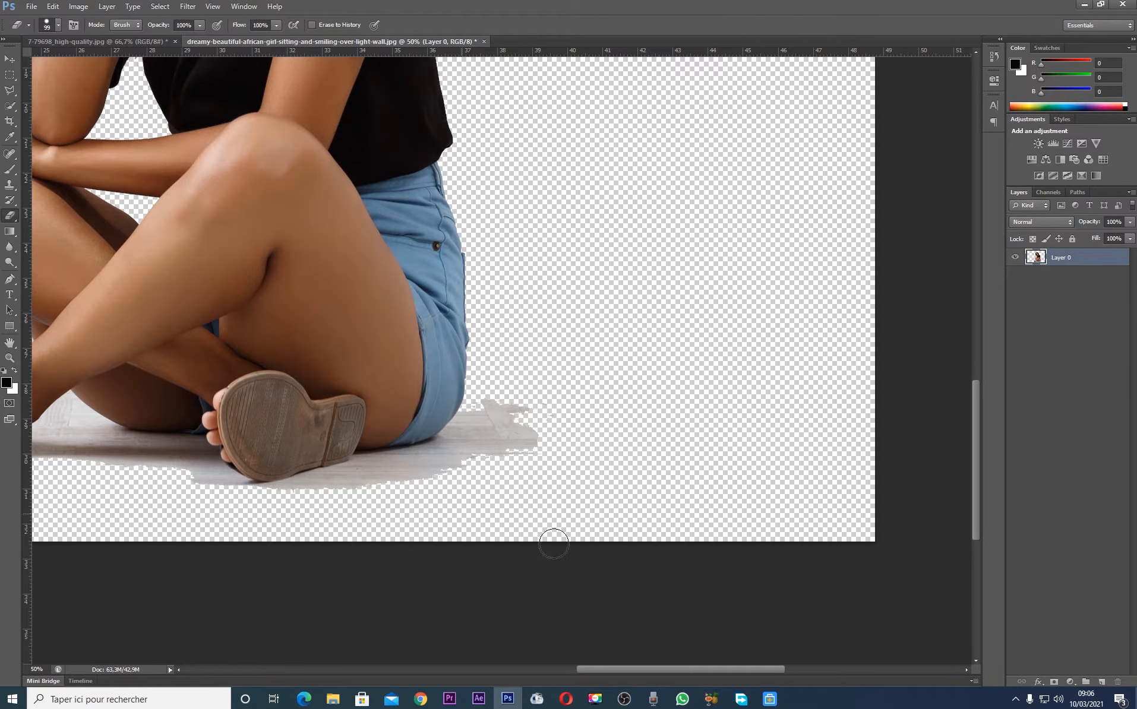
Soften the hair outline from the crown down the face side of the head with a soft round Eraser at 174 px
{"action": "left_click_drag", "start_coordinate": [695, 668], "coordinate": [638, 673]}
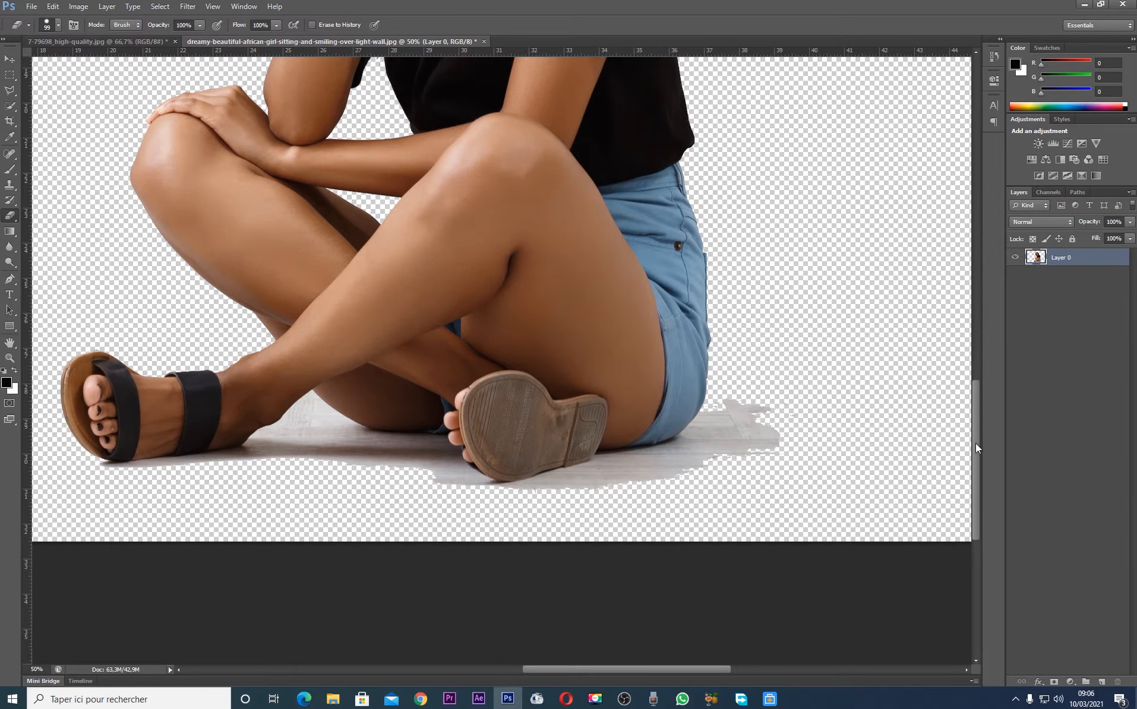
{"action": "left_click_drag", "start_coordinate": [975, 443], "coordinate": [991, 293]}
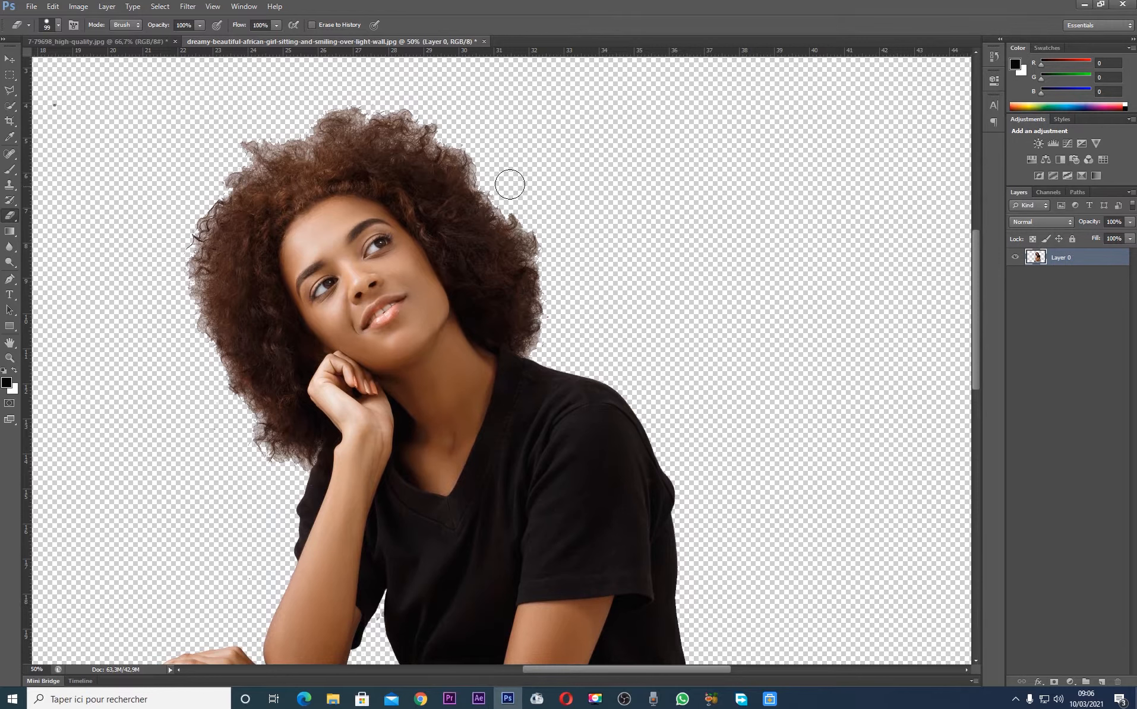
{"action": "right_click", "coordinate": [10, 217]}
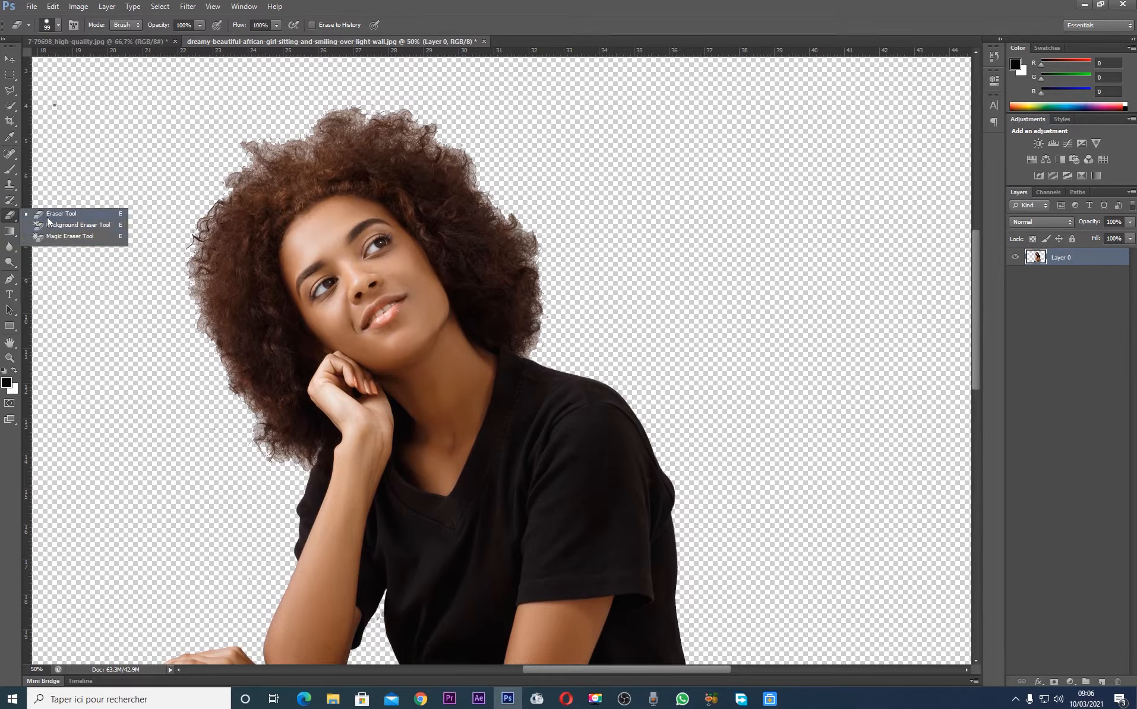
{"action": "left_click", "coordinate": [47, 215]}
{"action": "left_click", "coordinate": [59, 24]}
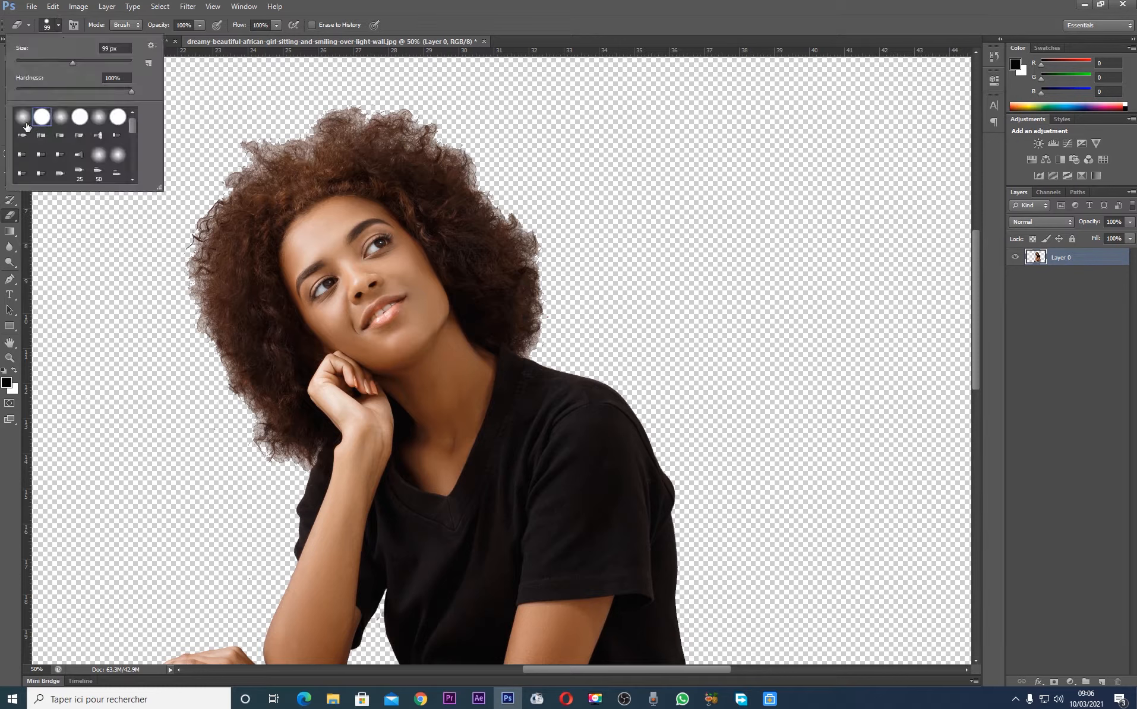
{"action": "left_click", "coordinate": [80, 61]}
{"action": "left_click", "coordinate": [477, 128]}
{"action": "mouse_move", "coordinate": [459, 122]}
{"action": "left_mouse_down"}
{"action": "mouse_move", "coordinate": [331, 96]}
{"action": "mouse_move", "coordinate": [261, 129]}
{"action": "mouse_move", "coordinate": [224, 165]}
{"action": "mouse_move", "coordinate": [180, 223]}
{"action": "mouse_move", "coordinate": [183, 333]}
{"action": "mouse_move", "coordinate": [239, 436]}
{"action": "mouse_move", "coordinate": [266, 459]}
{"action": "mouse_move", "coordinate": [188, 377]}
{"action": "left_mouse_up"}
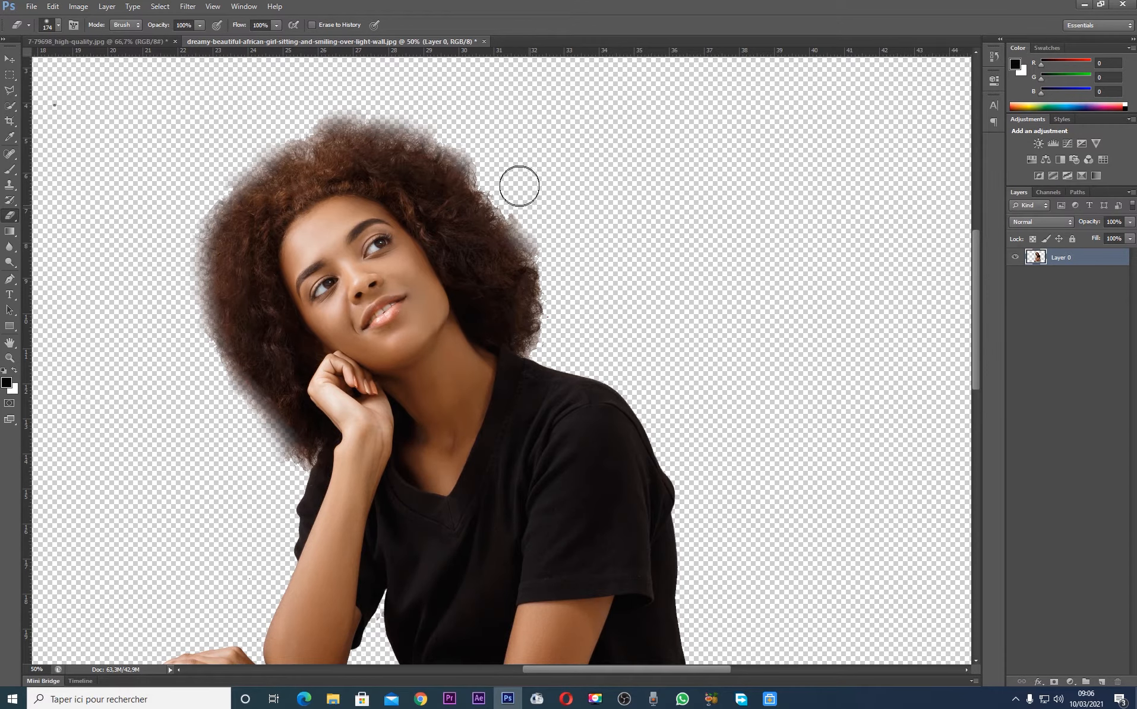
Feather the hair edge further over the crown and along both sides of the head with soft Eraser strokes
{"action": "left_click_drag", "start_coordinate": [480, 155], "coordinate": [530, 210]}
{"action": "mouse_move", "coordinate": [471, 133]}
{"action": "left_mouse_down"}
{"action": "mouse_move", "coordinate": [403, 106]}
{"action": "mouse_move", "coordinate": [315, 103]}
{"action": "mouse_move", "coordinate": [332, 102]}
{"action": "mouse_move", "coordinate": [277, 127]}
{"action": "mouse_move", "coordinate": [294, 134]}
{"action": "left_mouse_up"}
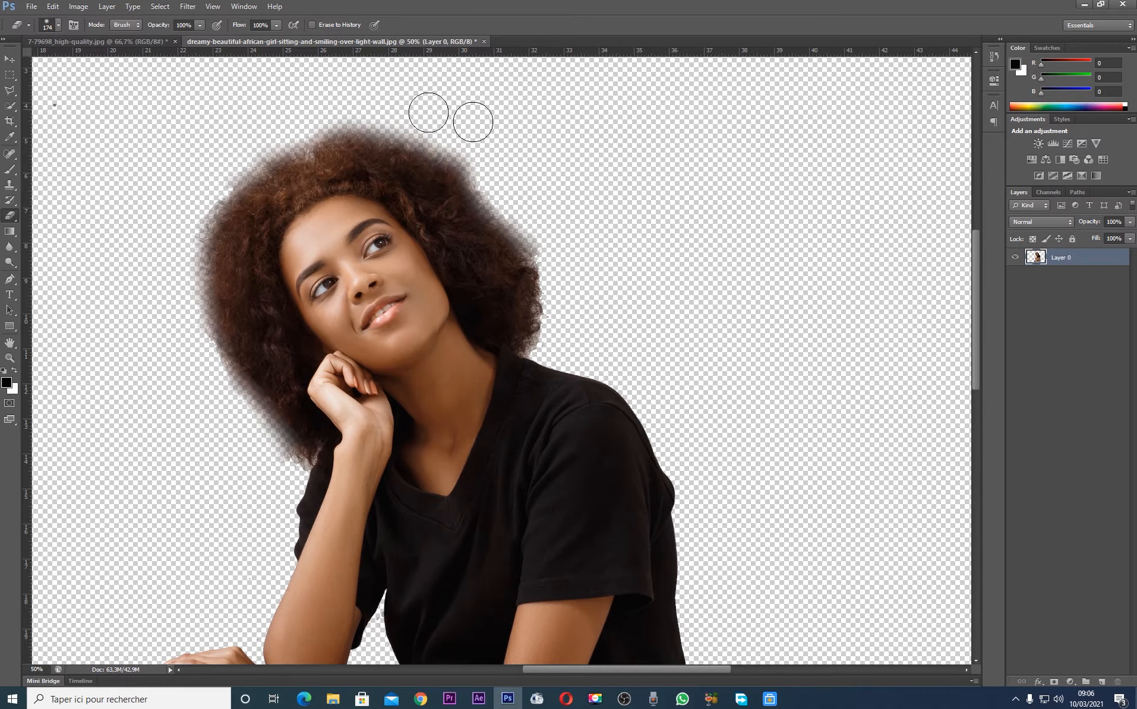
{"action": "left_click_drag", "start_coordinate": [476, 149], "coordinate": [448, 137]}
{"action": "mouse_move", "coordinate": [241, 145]}
{"action": "left_mouse_down"}
{"action": "mouse_move", "coordinate": [282, 138]}
{"action": "mouse_move", "coordinate": [299, 130]}
{"action": "mouse_move", "coordinate": [259, 145]}
{"action": "mouse_move", "coordinate": [312, 117]}
{"action": "left_mouse_up"}
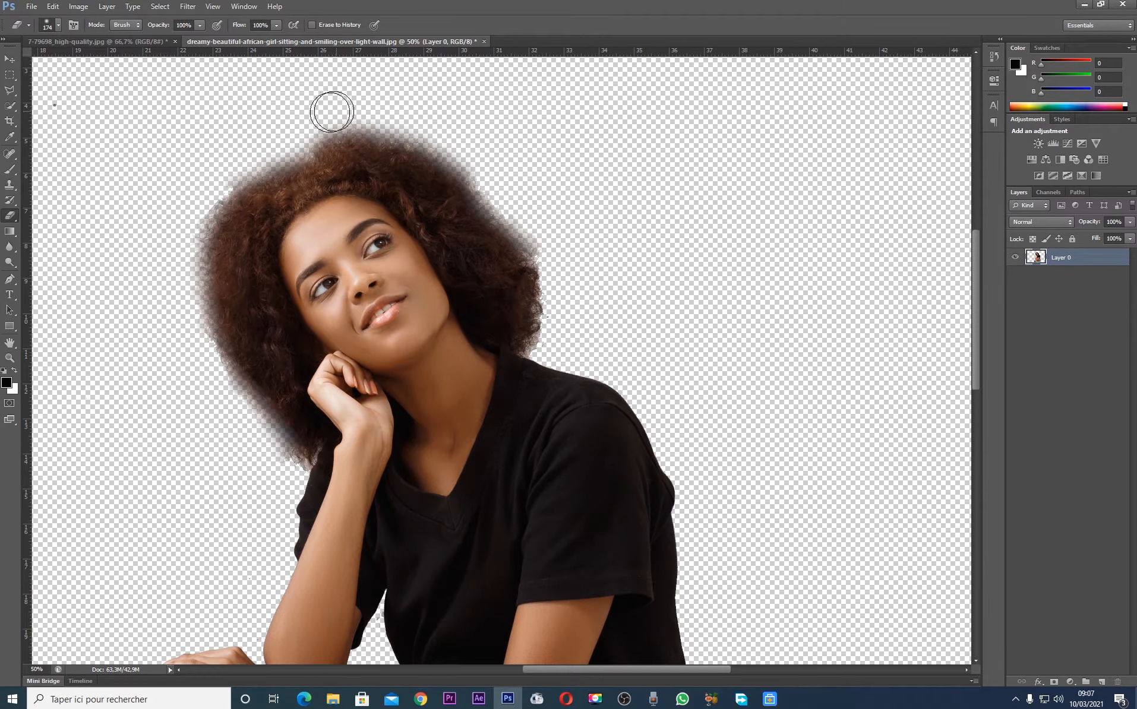
{"action": "left_click_drag", "start_coordinate": [549, 234], "coordinate": [568, 325]}
{"action": "mouse_move", "coordinate": [218, 180]}
{"action": "left_mouse_down"}
{"action": "mouse_move", "coordinate": [190, 215]}
{"action": "mouse_move", "coordinate": [213, 177]}
{"action": "mouse_move", "coordinate": [206, 205]}
{"action": "mouse_move", "coordinate": [179, 223]}
{"action": "mouse_move", "coordinate": [191, 213]}
{"action": "mouse_move", "coordinate": [188, 278]}
{"action": "left_mouse_up"}
{"action": "mouse_move", "coordinate": [200, 366]}
{"action": "left_mouse_down"}
{"action": "mouse_move", "coordinate": [180, 338]}
{"action": "mouse_move", "coordinate": [192, 362]}
{"action": "mouse_move", "coordinate": [183, 297]}
{"action": "mouse_move", "coordinate": [169, 355]}
{"action": "mouse_move", "coordinate": [183, 332]}
{"action": "mouse_move", "coordinate": [195, 354]}
{"action": "left_mouse_up"}
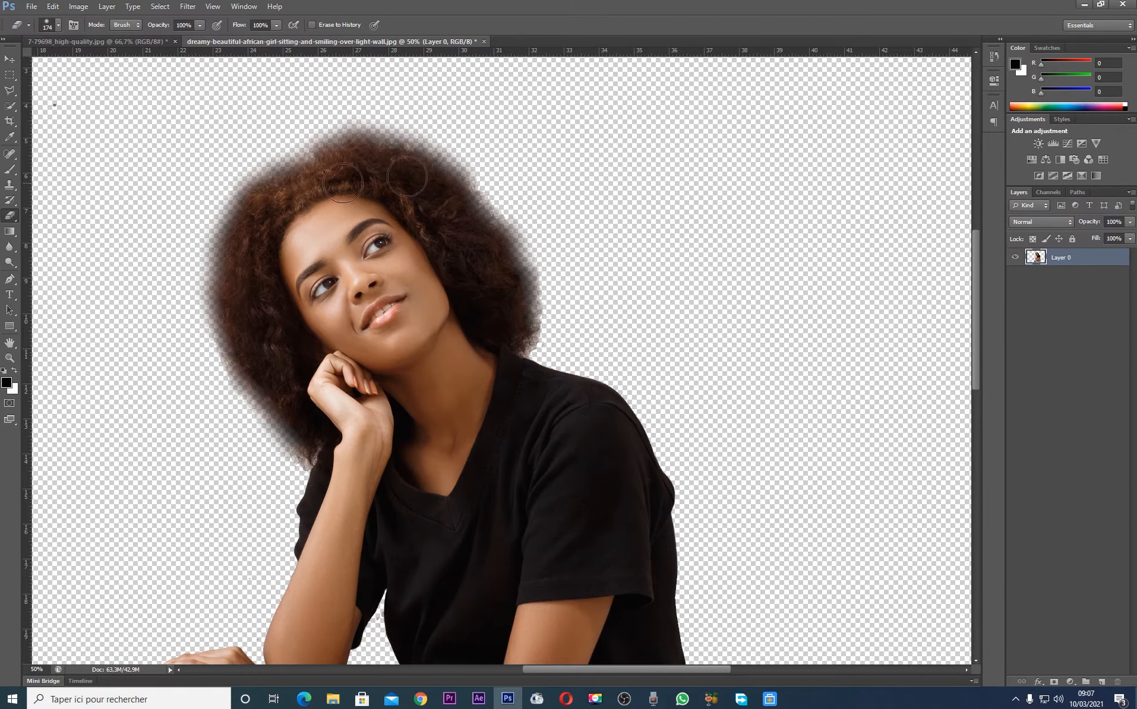
Set the soft Eraser to 74 px and trim the hair edge just above the back shoulder
{"action": "left_click", "coordinate": [58, 25]}
{"action": "type", "text": "74"}
{"action": "key", "text": "Return"}
{"action": "left_click", "coordinate": [542, 341]}
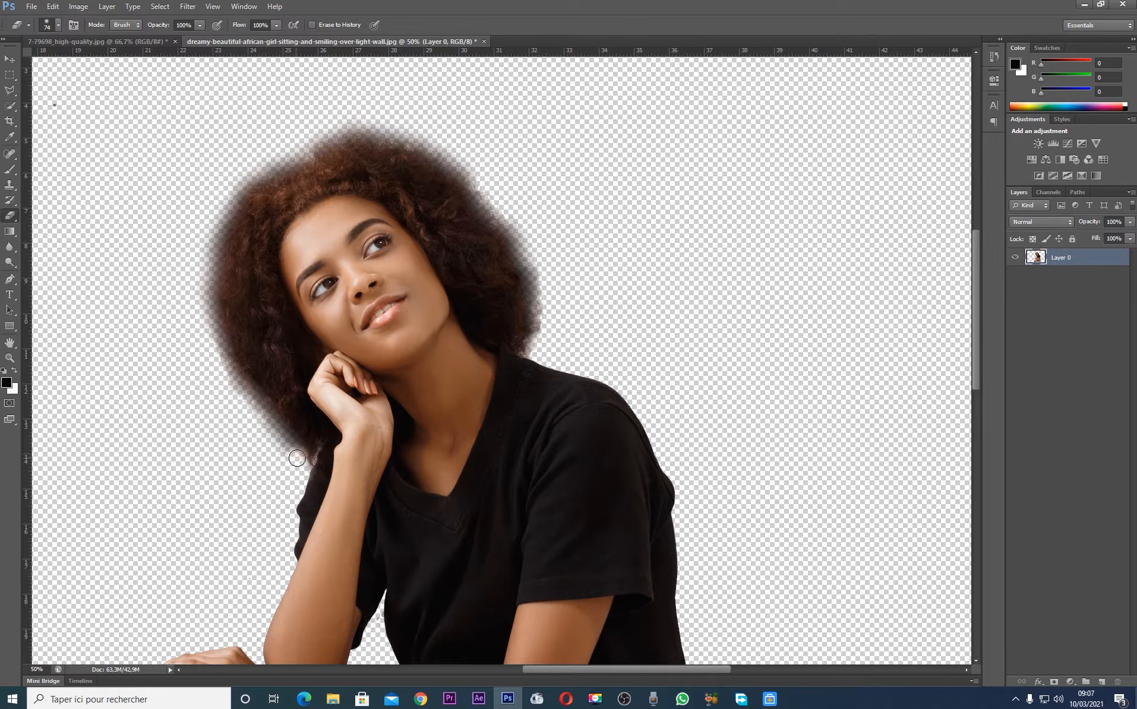
Examine the cutout both as a whole and up close for leftover background and uneven edges
{"action": "left_click", "coordinate": [10, 59]}
{"action": "key", "text": "ctrl+minus"}
{"action": "key", "text": "ctrl+minus"}
{"action": "key", "text": "ctrl+minus"}
{"action": "key", "text": "ctrl+minus"}
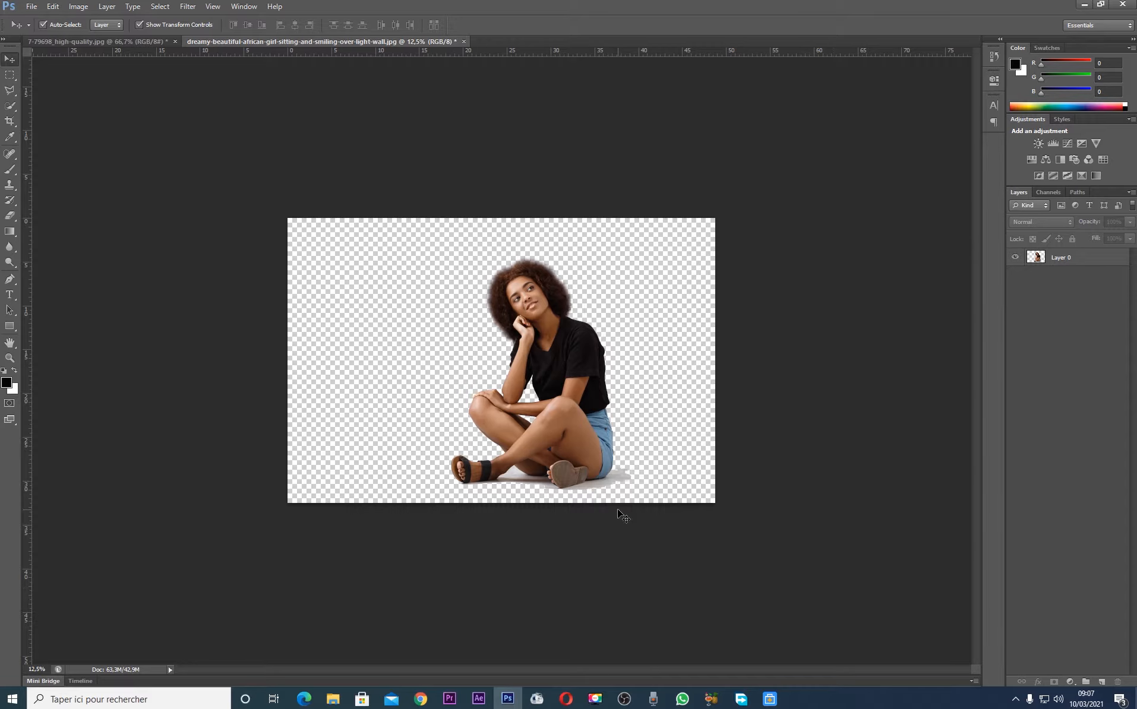
{"action": "key", "text": "ctrl+plus"}
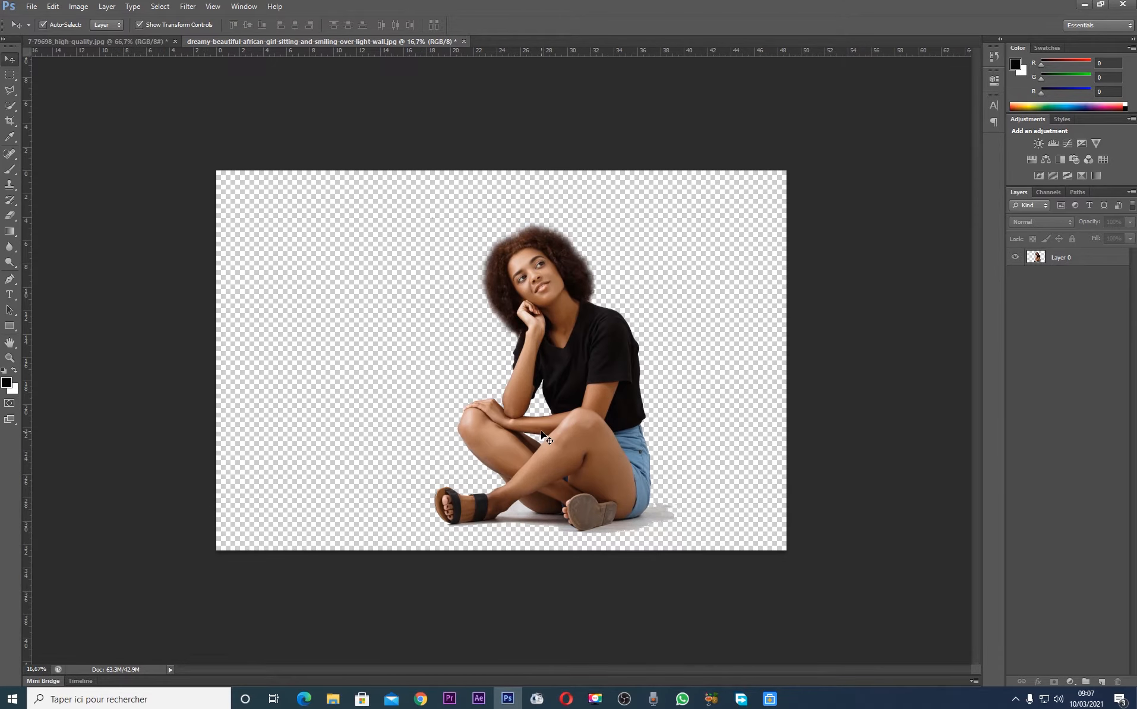
{"action": "key", "text": "ctrl+plus"}
{"action": "key", "text": "ctrl+plus"}
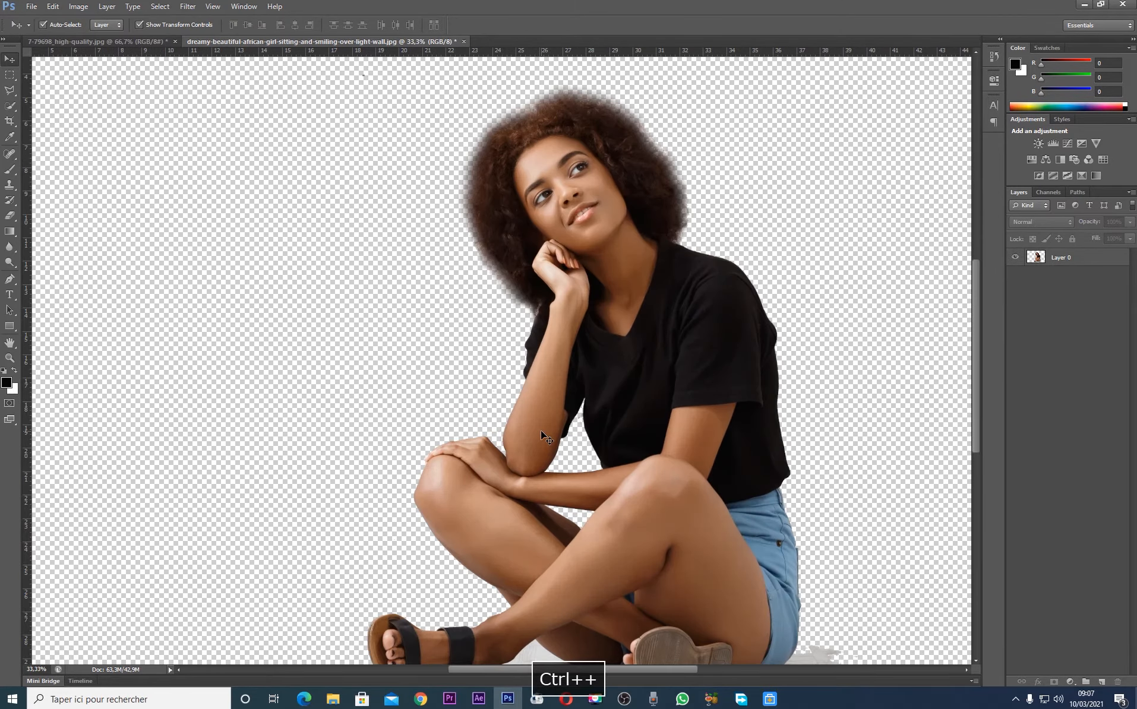
{"action": "key", "text": "ctrl+minus"}
{"action": "key", "text": "ctrl+minus"}
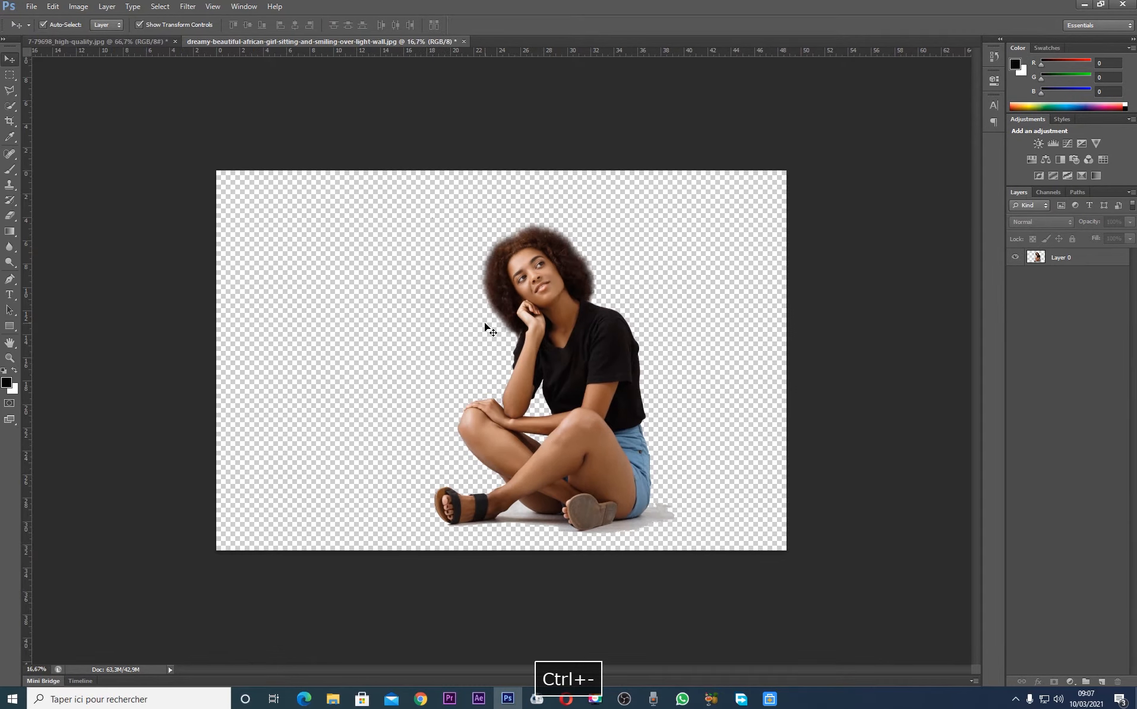
Move the woman toward the canvas centre and clear the empty area behind her with a full-height rectangular selection about 14.5 cm wide
{"action": "left_click_drag", "start_coordinate": [614, 364], "coordinate": [554, 342]}
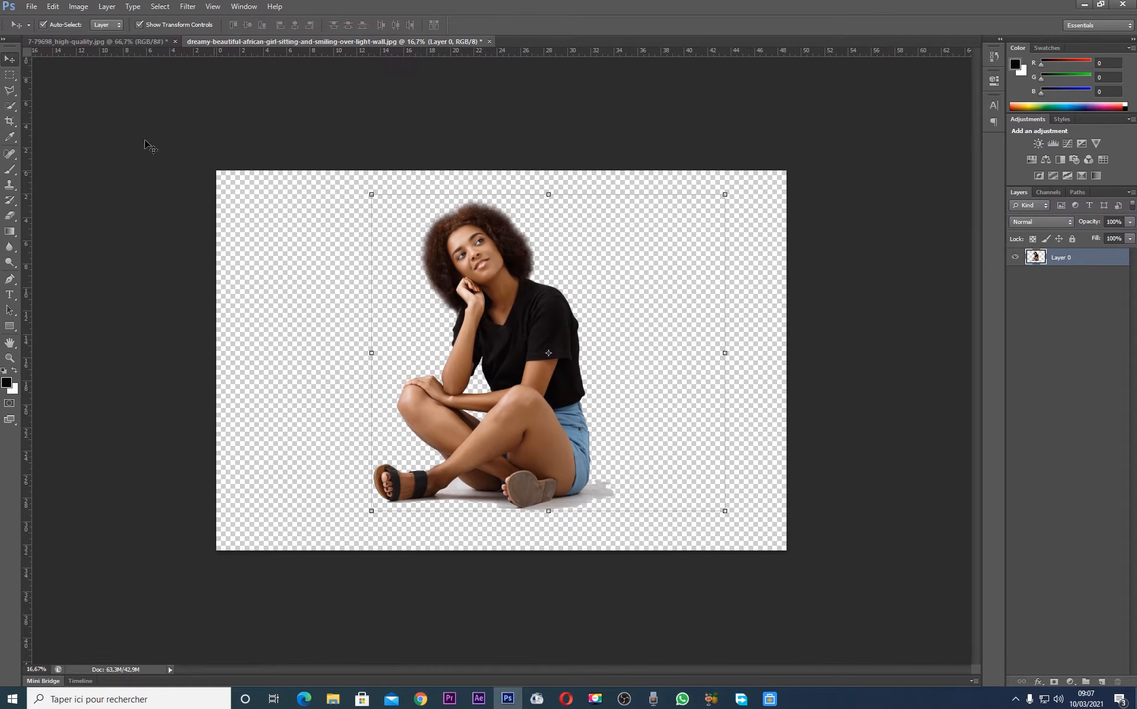
{"action": "left_click", "coordinate": [10, 74]}
{"action": "left_click_drag", "start_coordinate": [615, 140], "coordinate": [947, 585]}
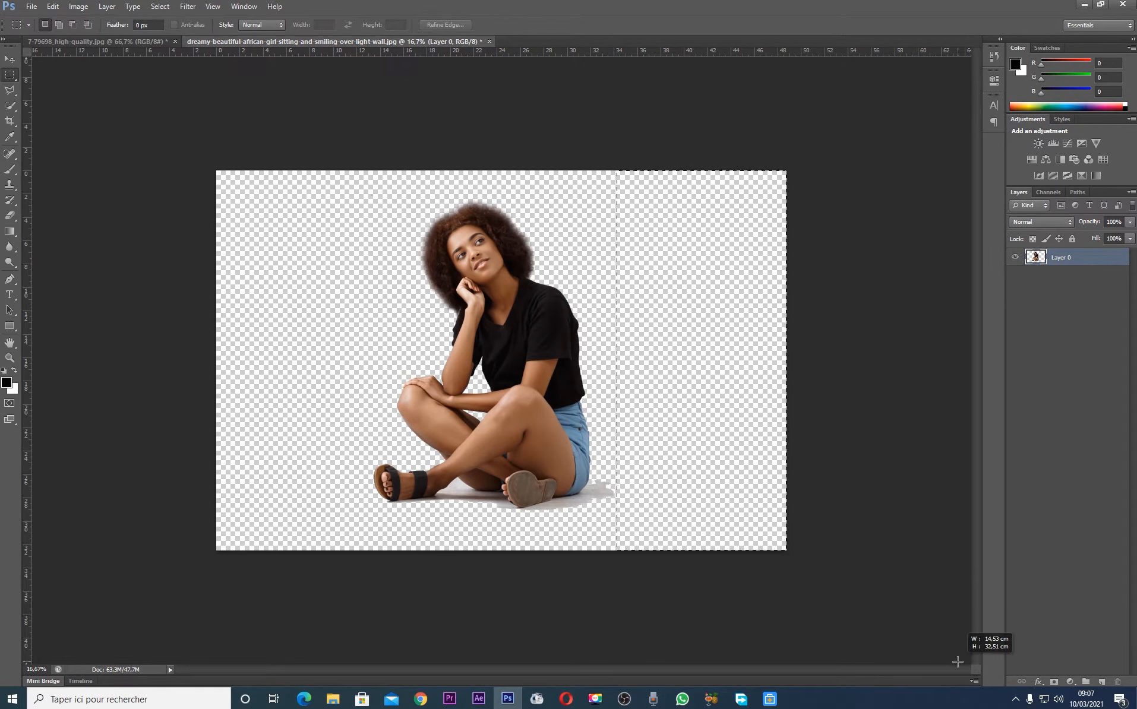
{"action": "key", "text": "Delete"}
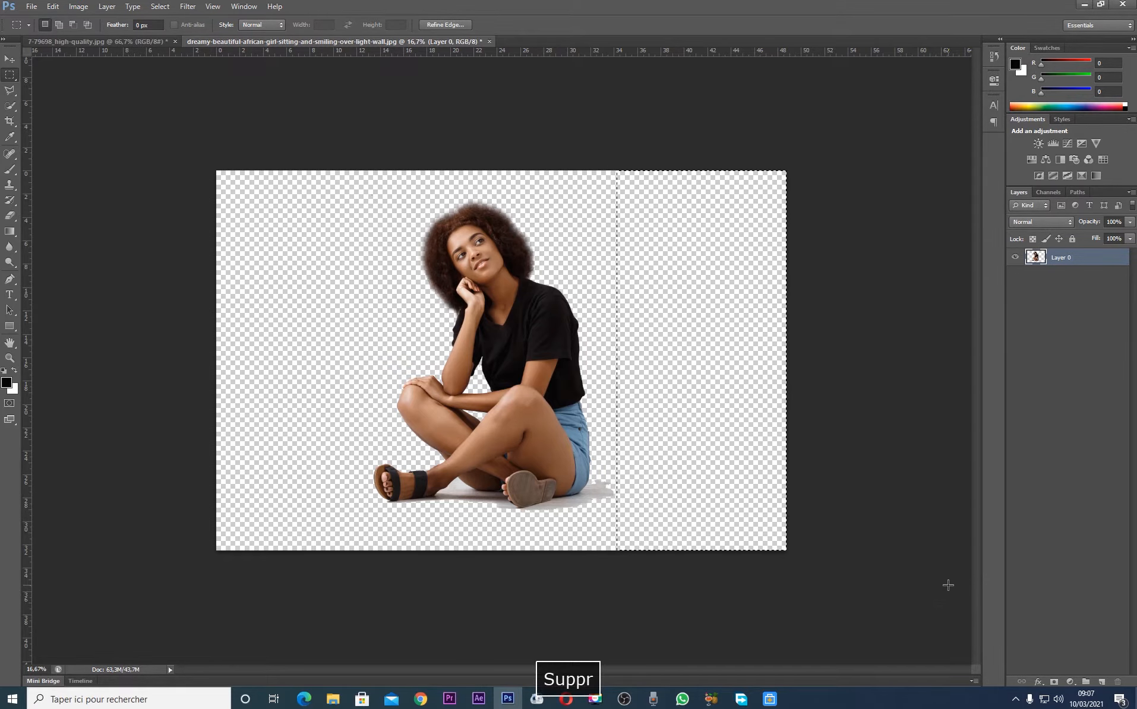
{"action": "left_click", "coordinate": [88, 183]}
{"action": "left_click", "coordinate": [8, 60]}
{"action": "mouse_move", "coordinate": [466, 310]}
{"action": "left_mouse_down"}
{"action": "mouse_move", "coordinate": [419, 318]}
{"action": "mouse_move", "coordinate": [561, 343]}
{"action": "mouse_move", "coordinate": [434, 323]}
{"action": "mouse_move", "coordinate": [475, 322]}
{"action": "left_mouse_up"}
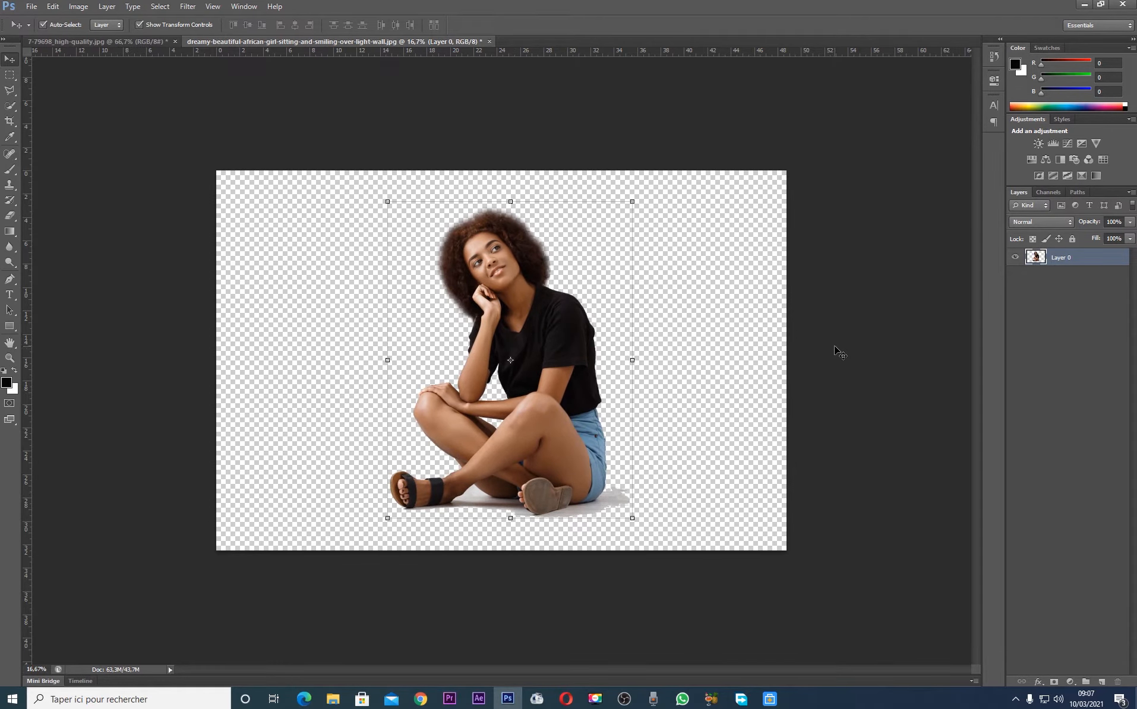
Create a new white document with the International Paper preset at A4 size, 210 × 297 mm and 300 pixels/inch
{"action": "key", "text": "ctrl+n"}
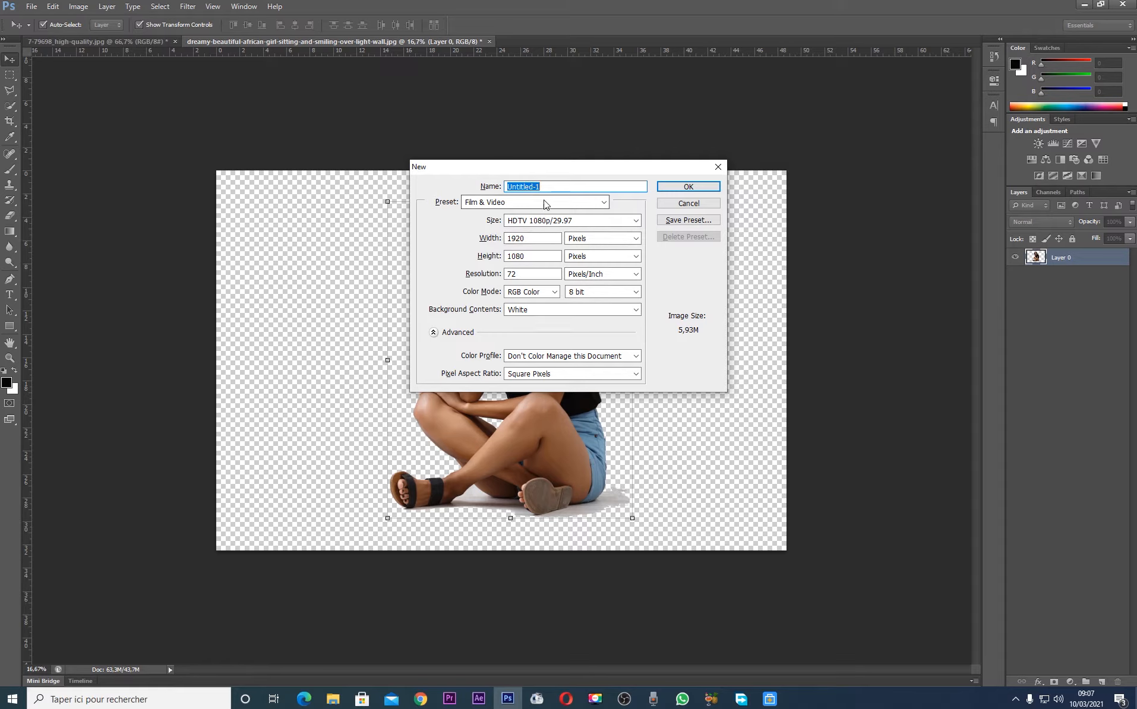
{"action": "left_click", "coordinate": [604, 203]}
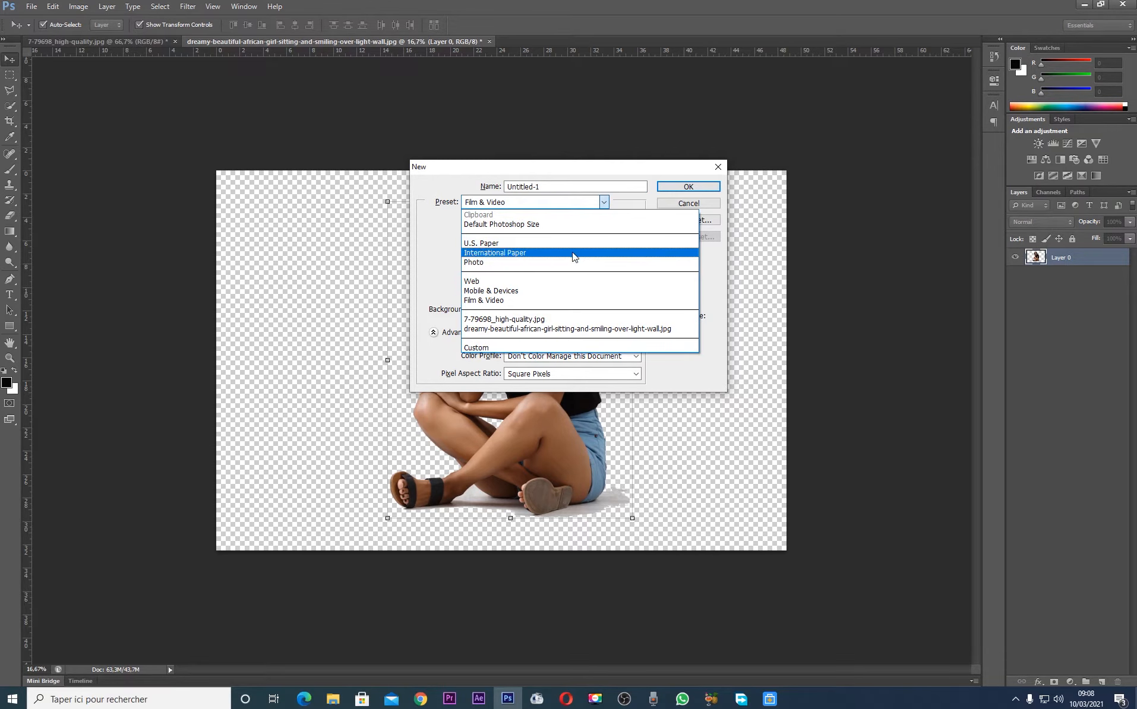
{"action": "left_click", "coordinate": [558, 254]}
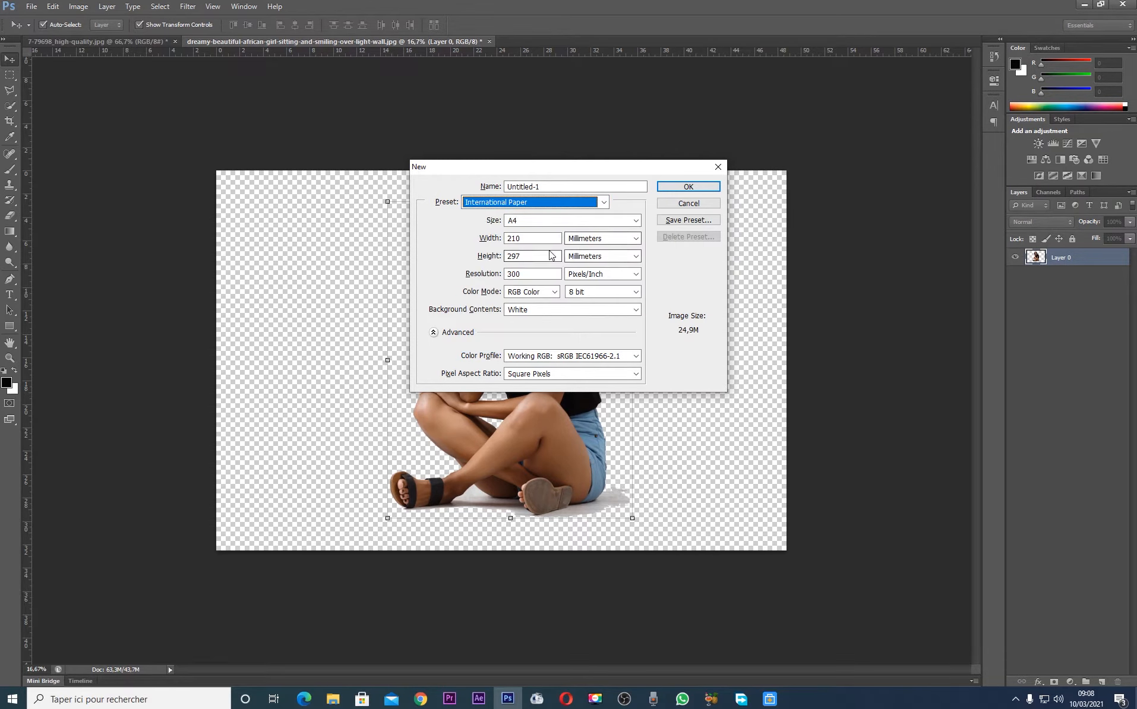
{"action": "left_click", "coordinate": [680, 188]}
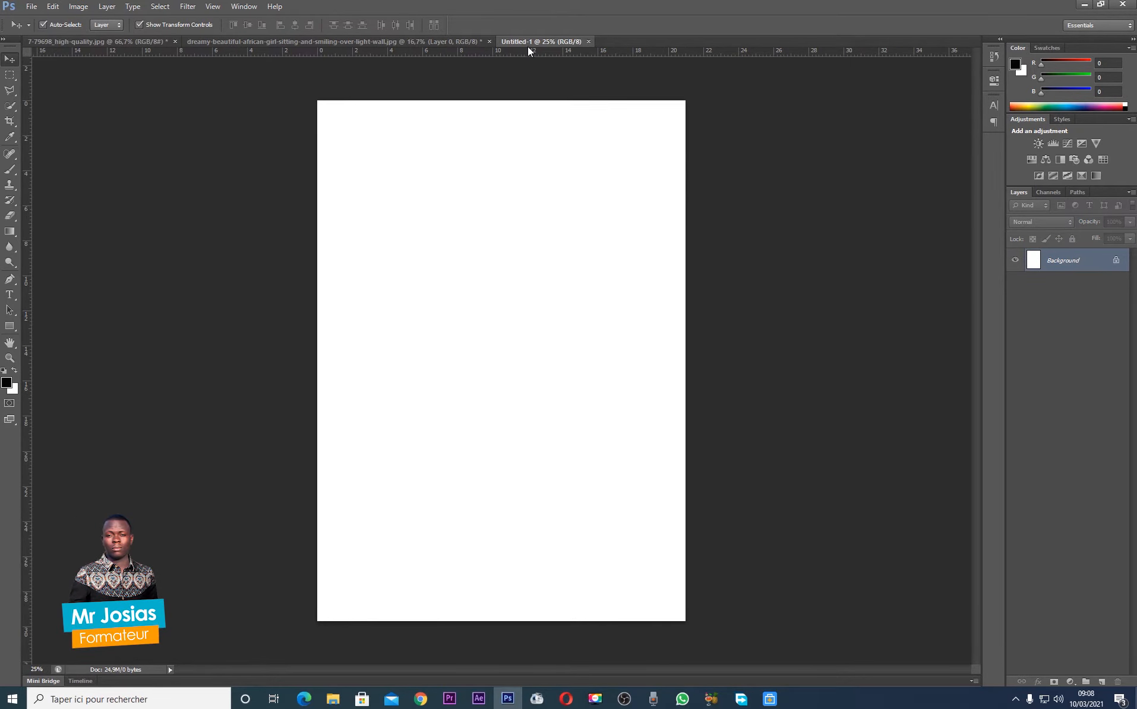
Bring the cut-out woman into the new A4 document and position her so she fills the lower part of the page
{"action": "left_click_drag", "start_coordinate": [526, 43], "coordinate": [510, 152]}
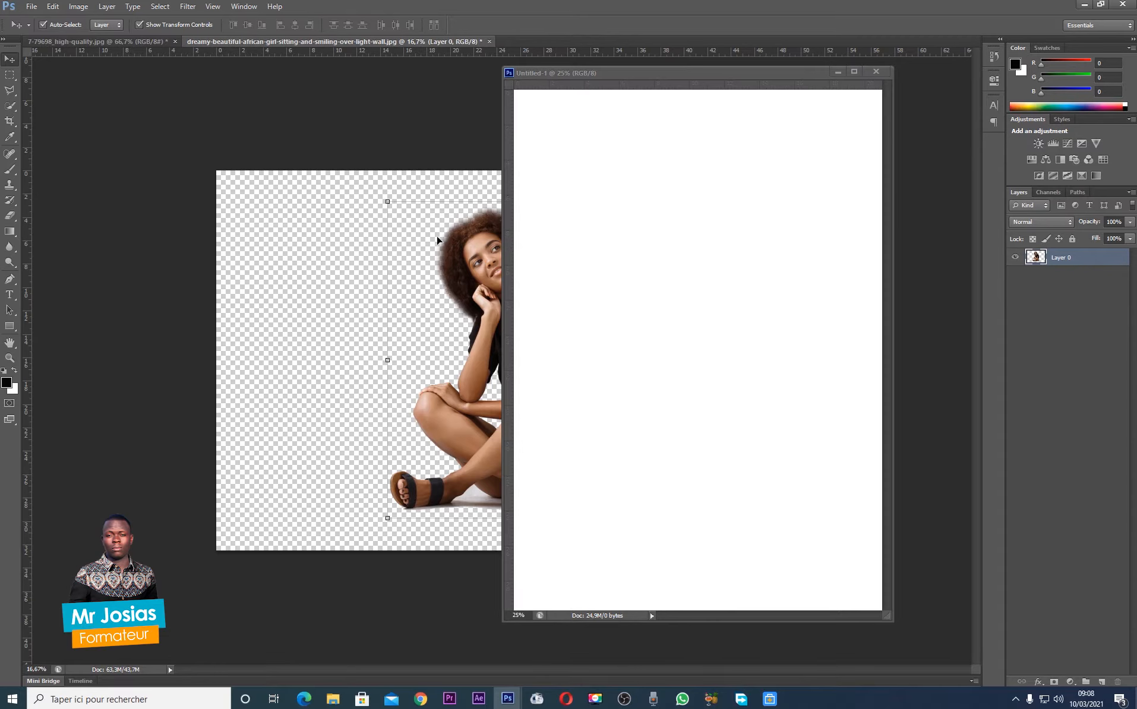
{"action": "left_click_drag", "start_coordinate": [477, 249], "coordinate": [648, 251]}
{"action": "left_click_drag", "start_coordinate": [771, 68], "coordinate": [733, 39]}
{"action": "left_click_drag", "start_coordinate": [482, 295], "coordinate": [496, 251]}
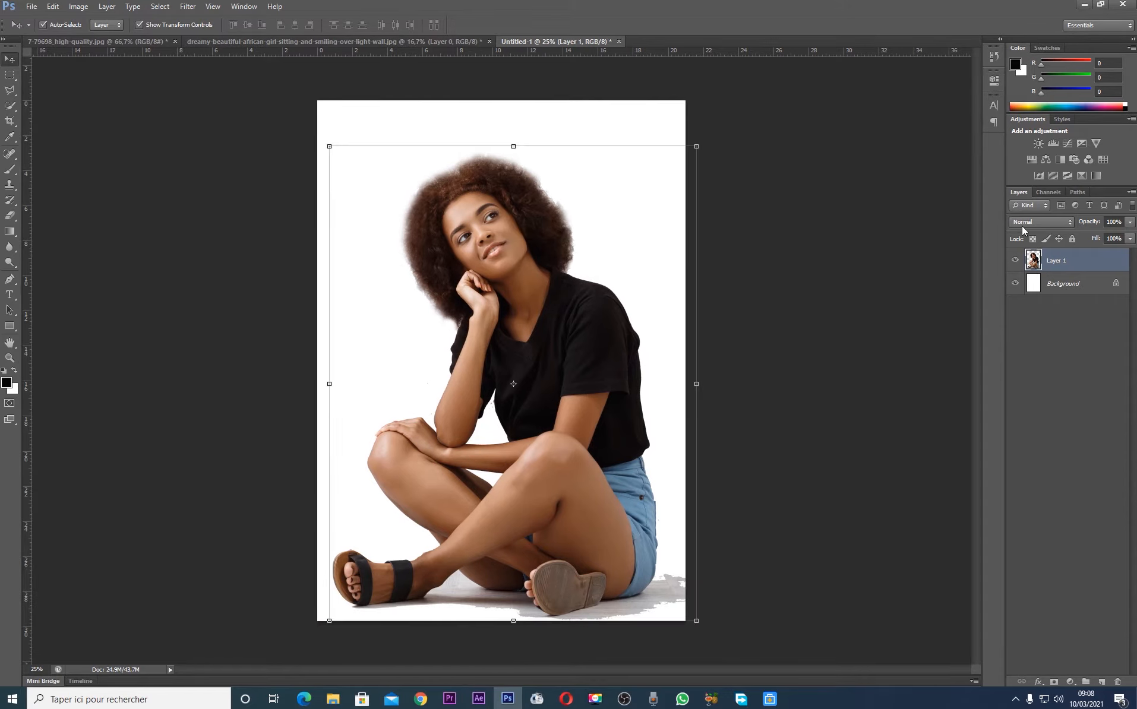
Convert the woman's layer to a smart object and scale it proportionally to about half size near the page centre
{"action": "right_click", "coordinate": [1091, 270]}
{"action": "left_click", "coordinate": [1093, 335]}
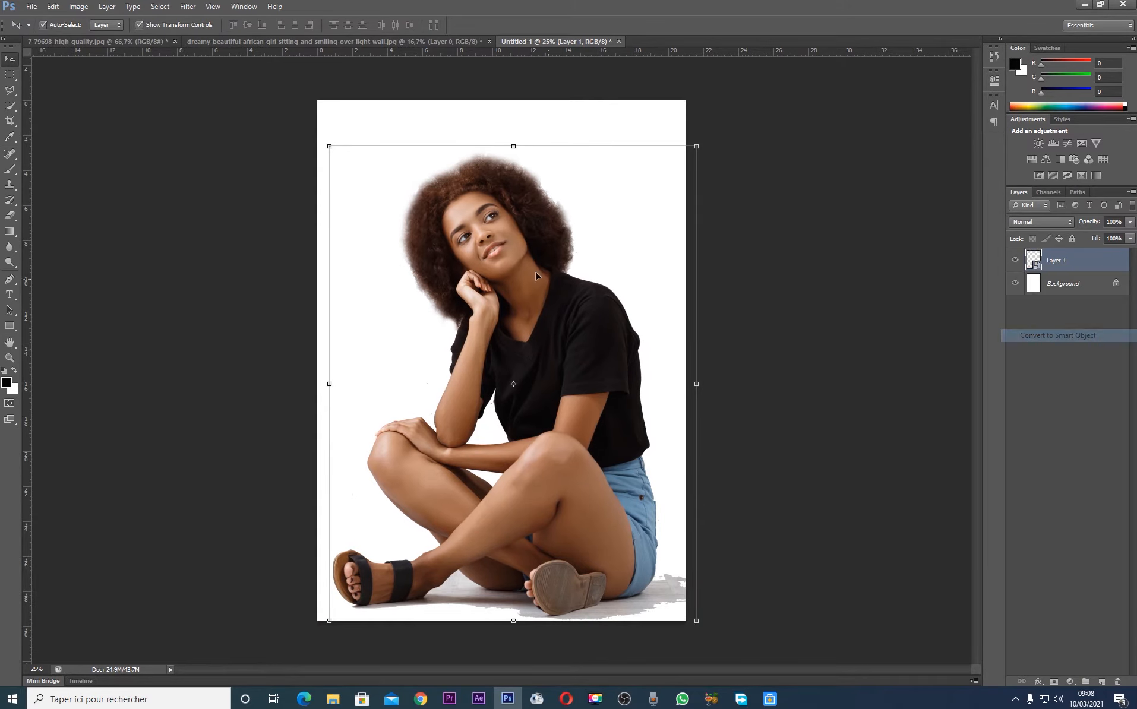
{"action": "left_click", "coordinate": [707, 136]}
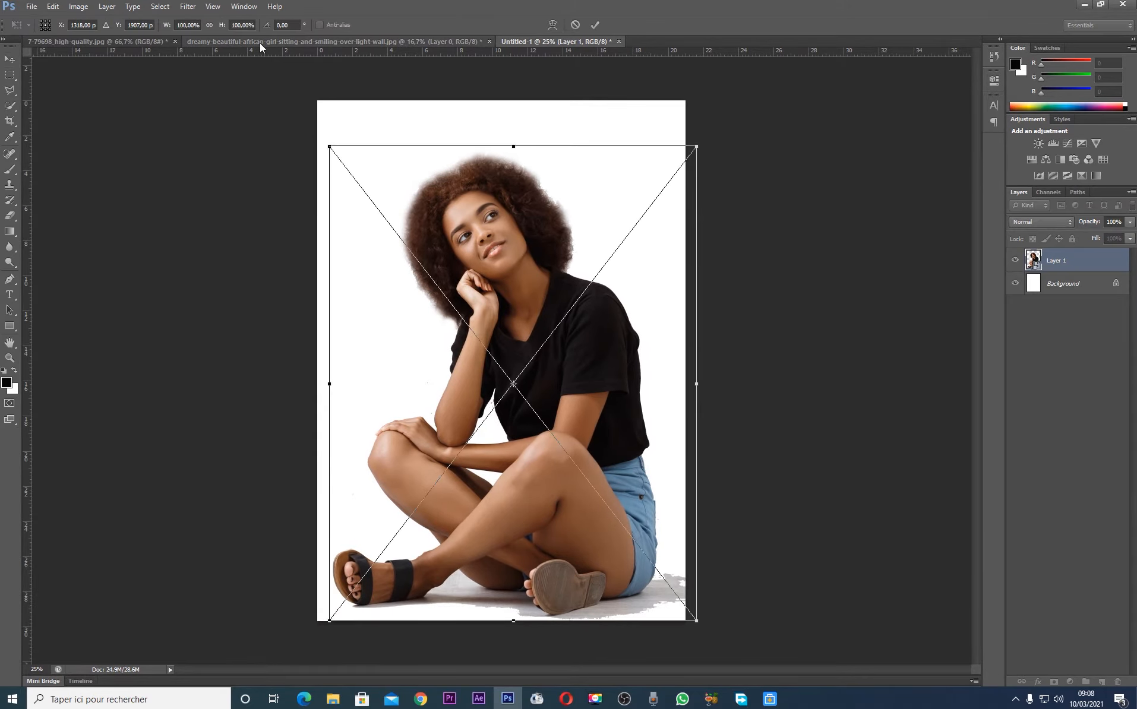
{"action": "left_click", "coordinate": [209, 25]}
{"action": "left_click_drag", "start_coordinate": [224, 26], "coordinate": [196, 31]}
{"action": "left_click_drag", "start_coordinate": [570, 338], "coordinate": [557, 303]}
{"action": "key", "text": "Return"}
{"action": "left_click_drag", "start_coordinate": [525, 341], "coordinate": [530, 348]}
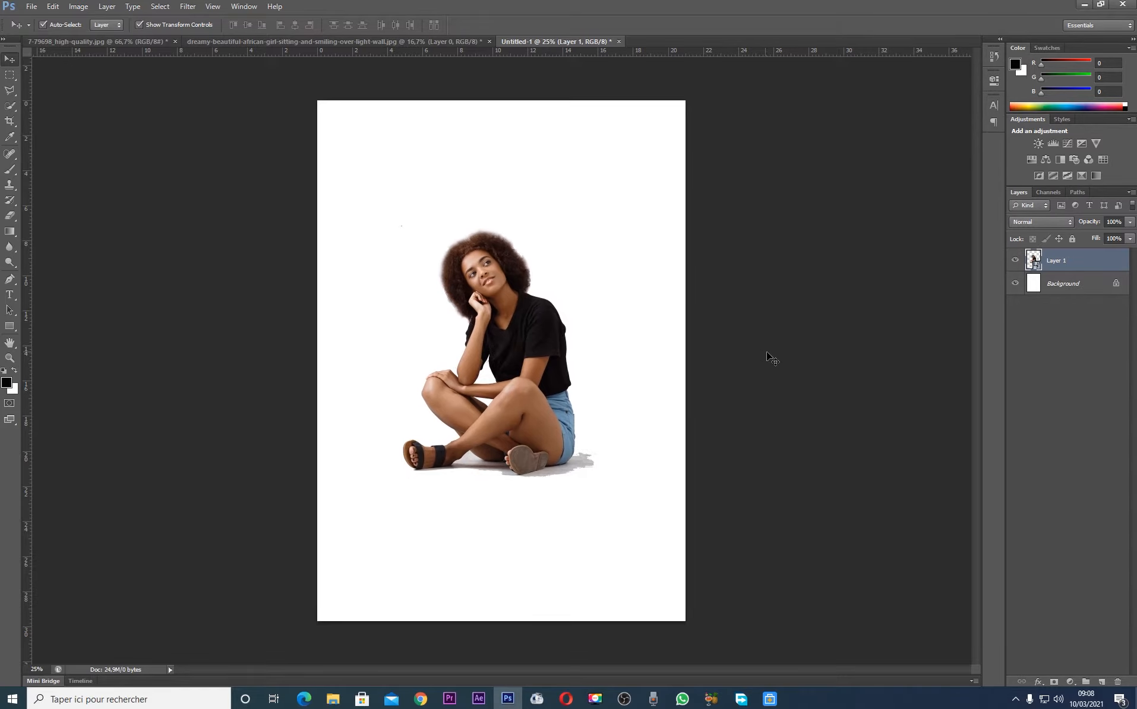
Turn the locked Background into a regular layer and shift the woman slightly upward on the page
{"action": "left_click", "coordinate": [1057, 284]}
{"action": "double_click", "coordinate": [1058, 284], "text": "alt"}
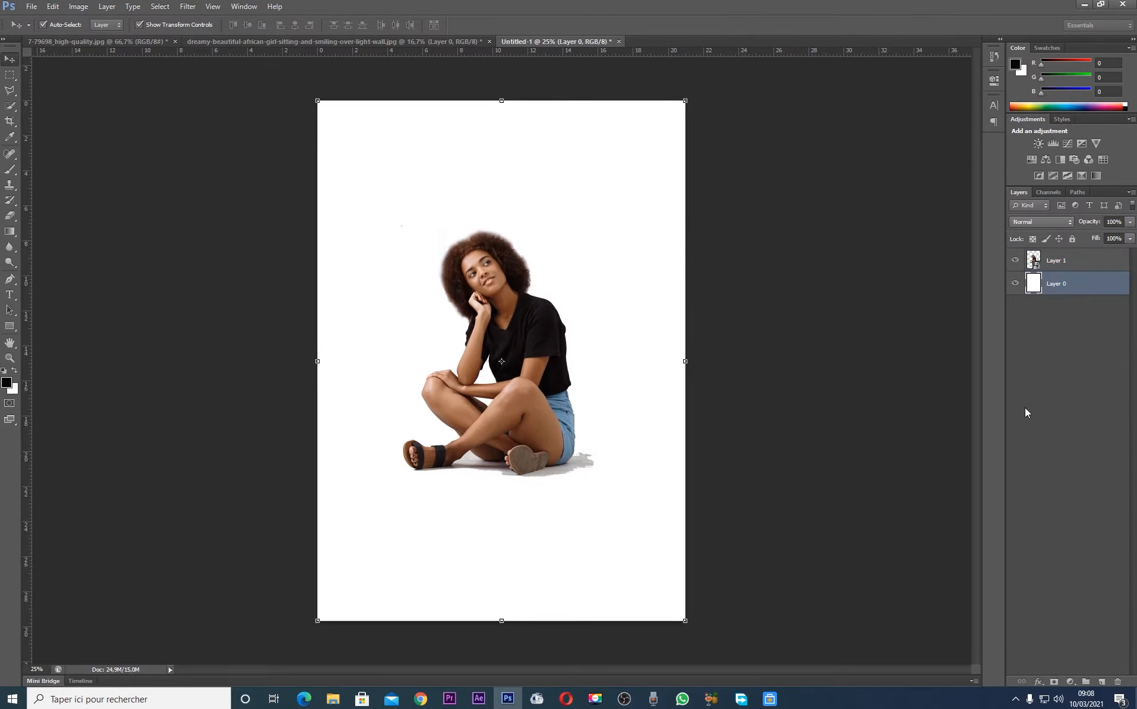
{"action": "left_click", "coordinate": [525, 393]}
{"action": "left_click_drag", "start_coordinate": [537, 410], "coordinate": [515, 387]}
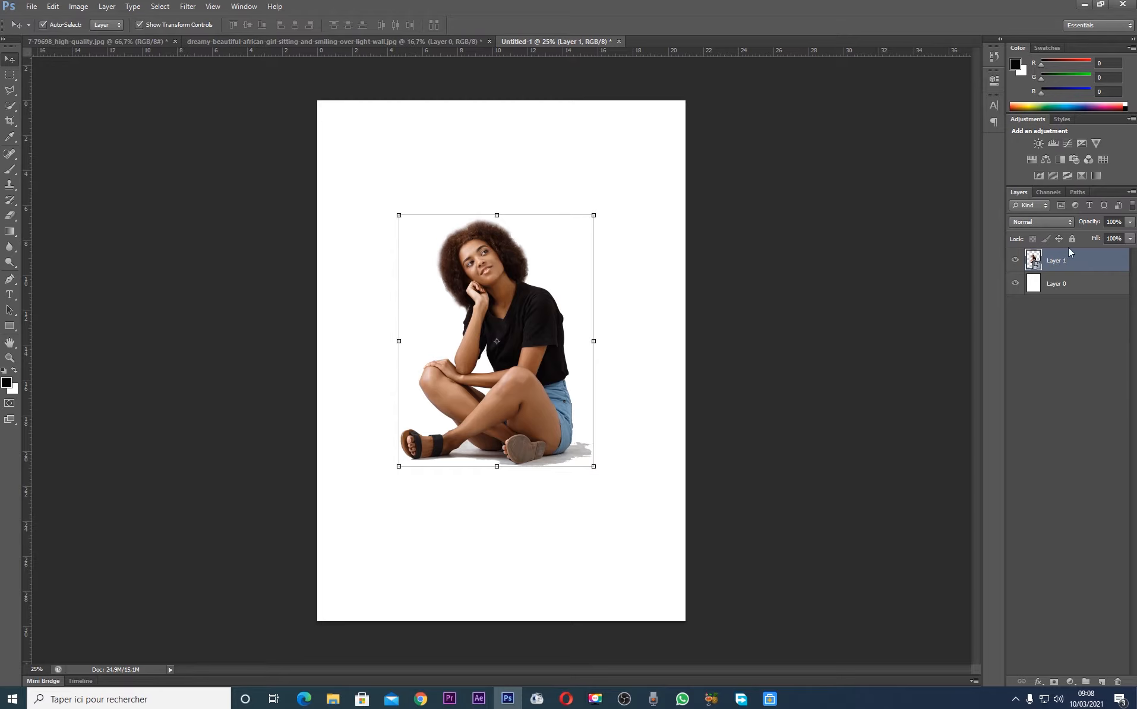
Duplicate the woman's layer and move the lower copy, Layer 1, straight down beneath her feet
{"action": "key", "text": "ctrl+j"}
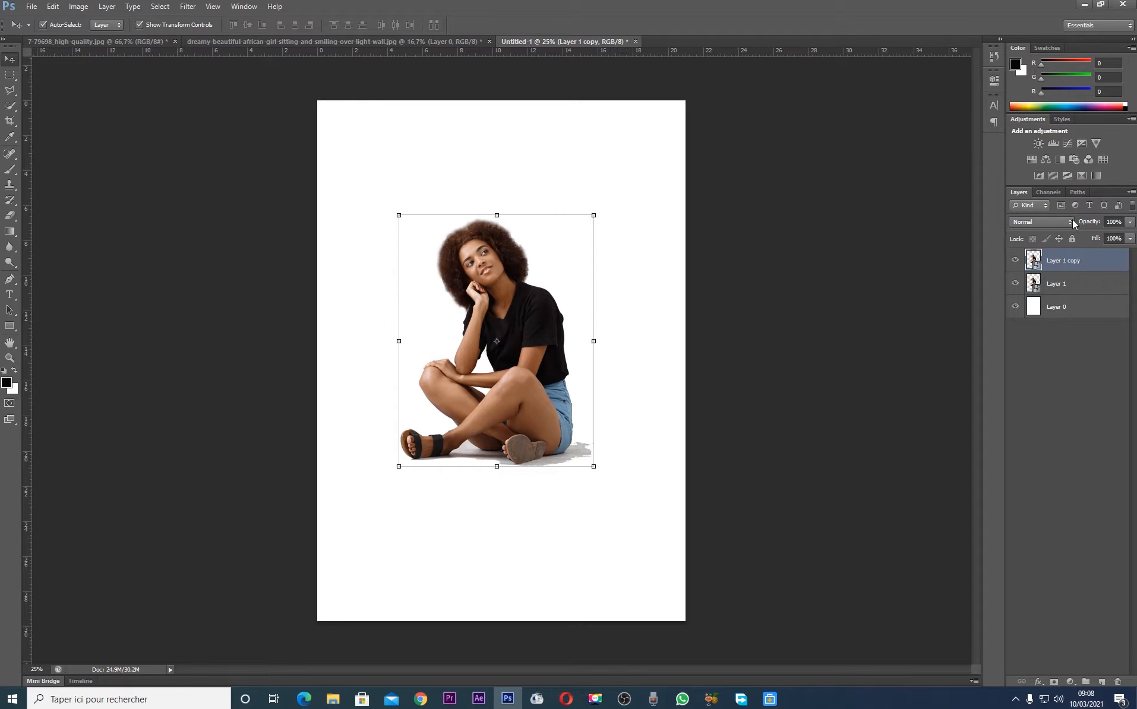
{"action": "left_click", "coordinate": [1090, 289]}
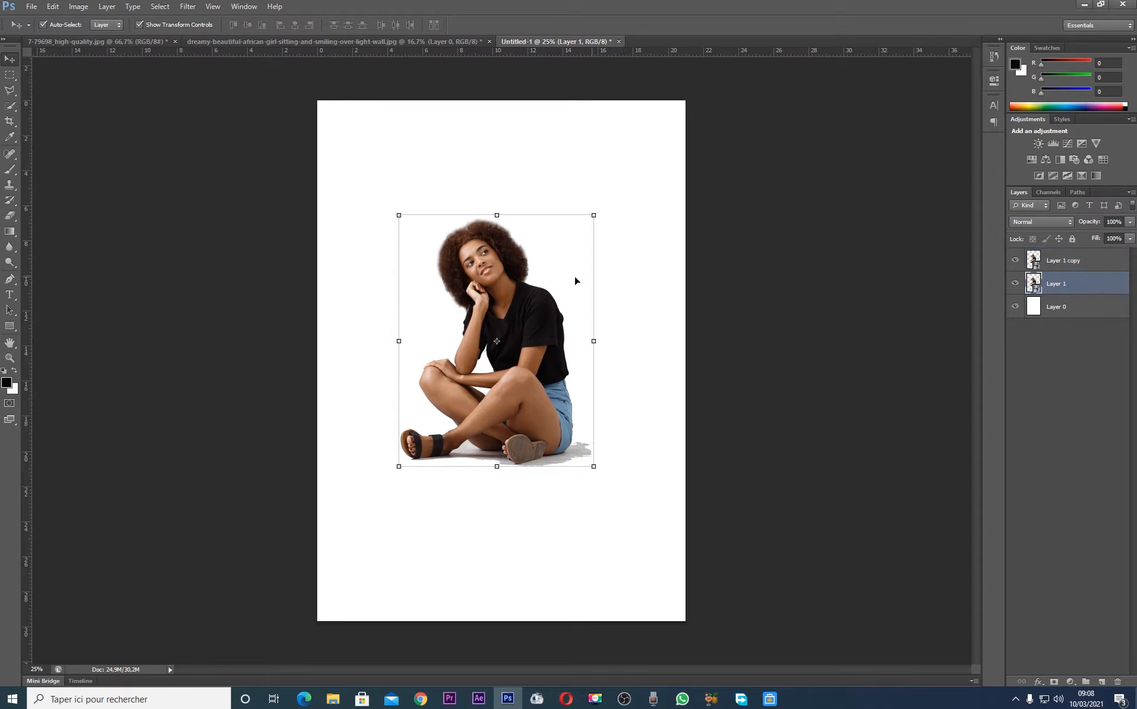
{"action": "left_click_drag", "start_coordinate": [527, 387], "coordinate": [554, 581]}
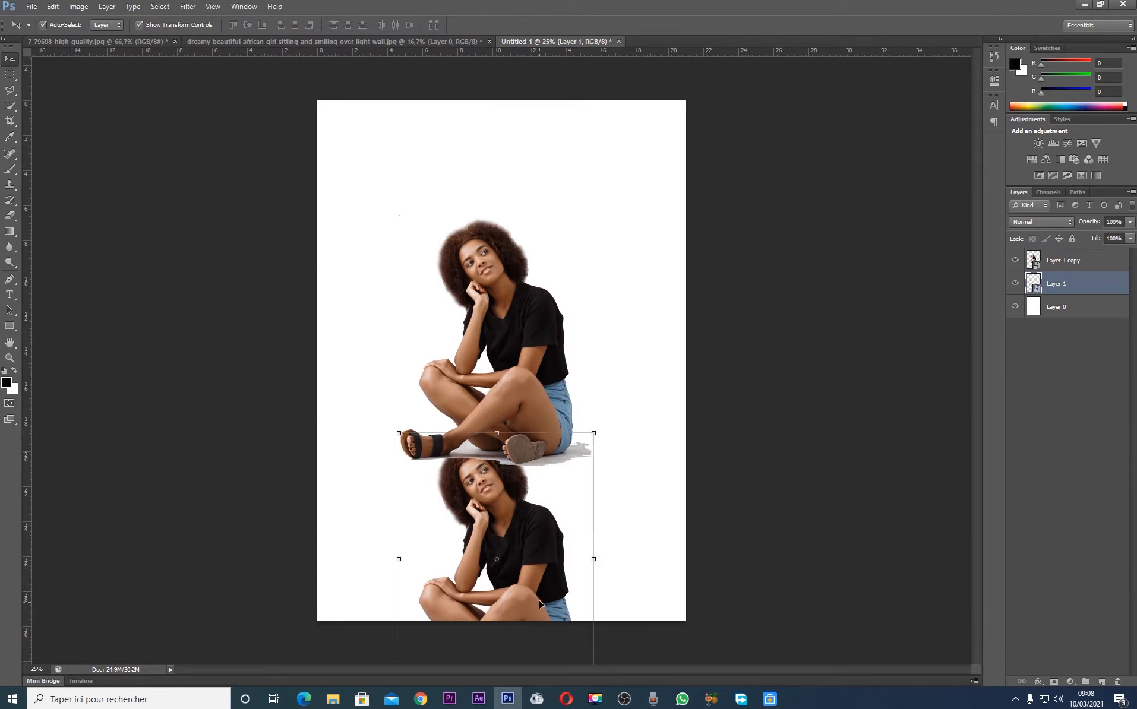
Rotate the lower copy of the woman 180° and flip it horizontally to form a mirrored reflection
{"action": "left_click", "coordinate": [52, 7]}
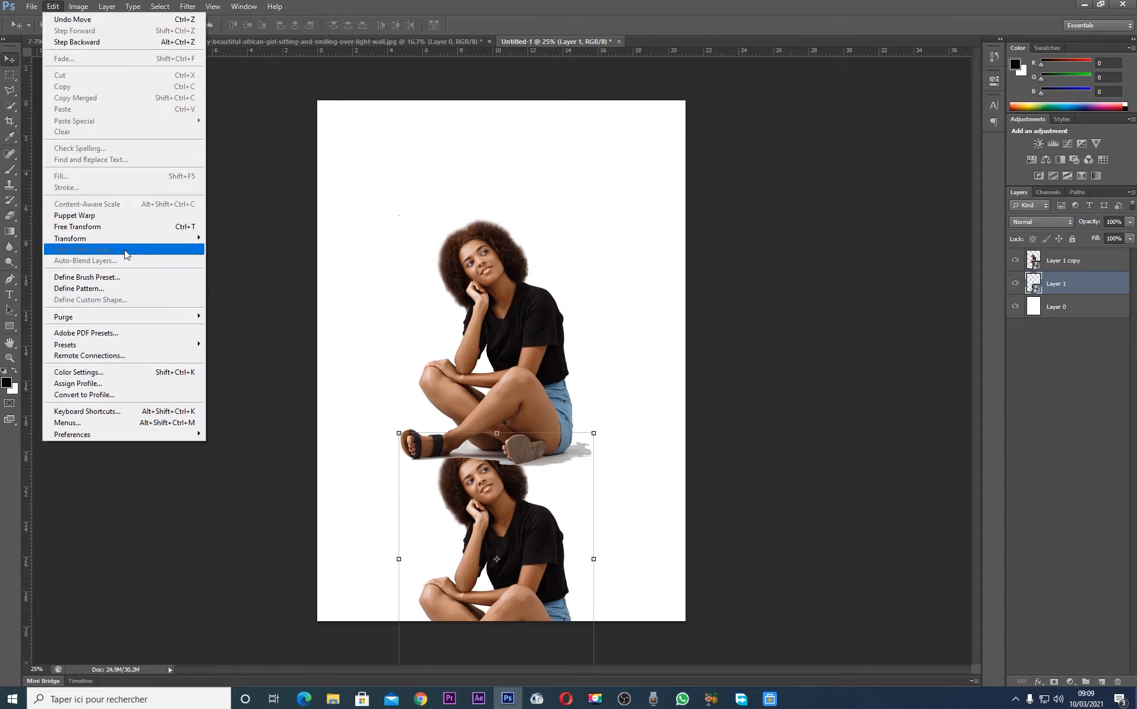
{"action": "mouse_move", "coordinate": [125, 243]}
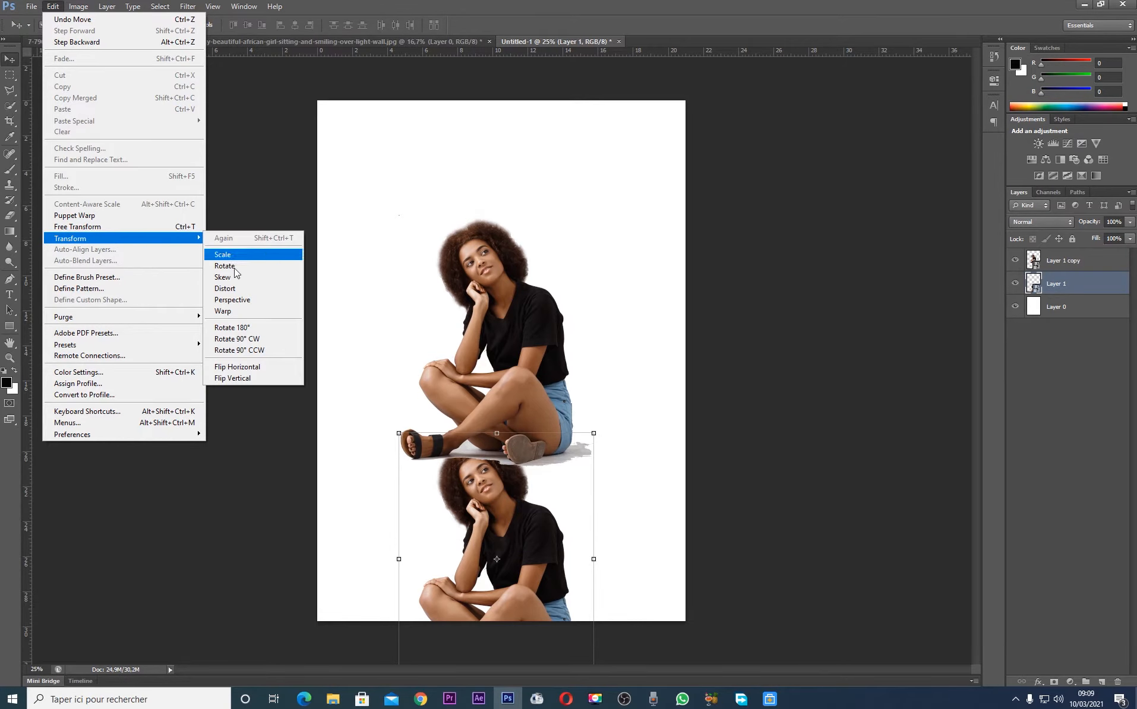
{"action": "left_click", "coordinate": [257, 328]}
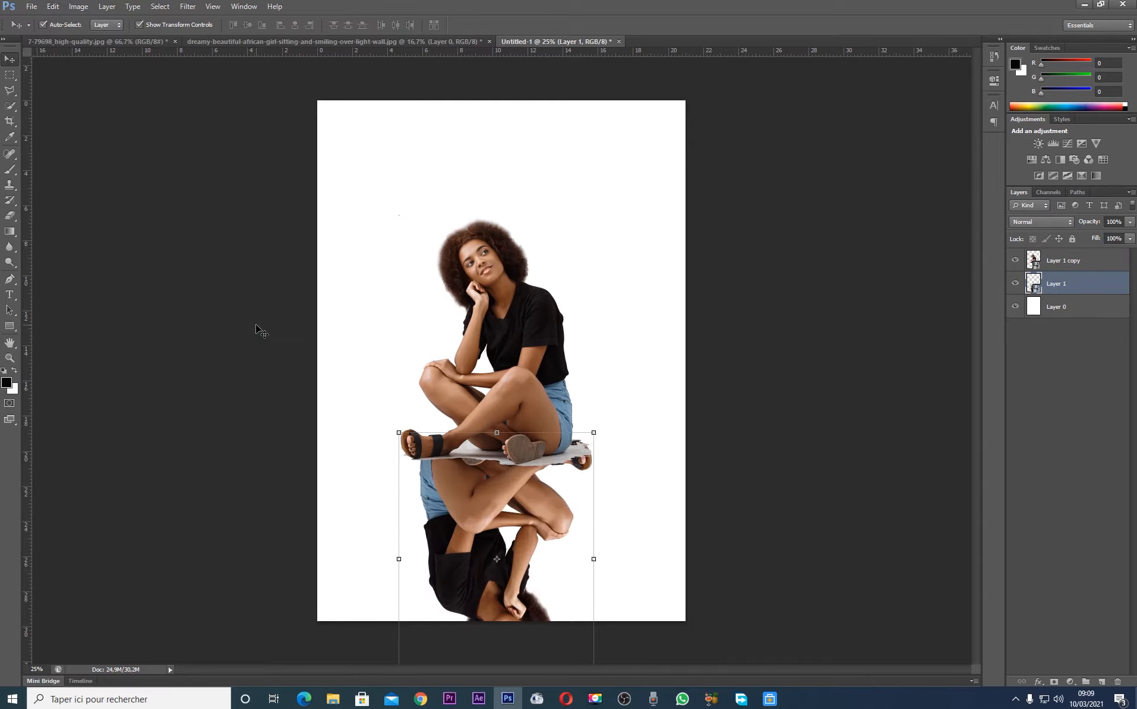
{"action": "left_click", "coordinate": [53, 6]}
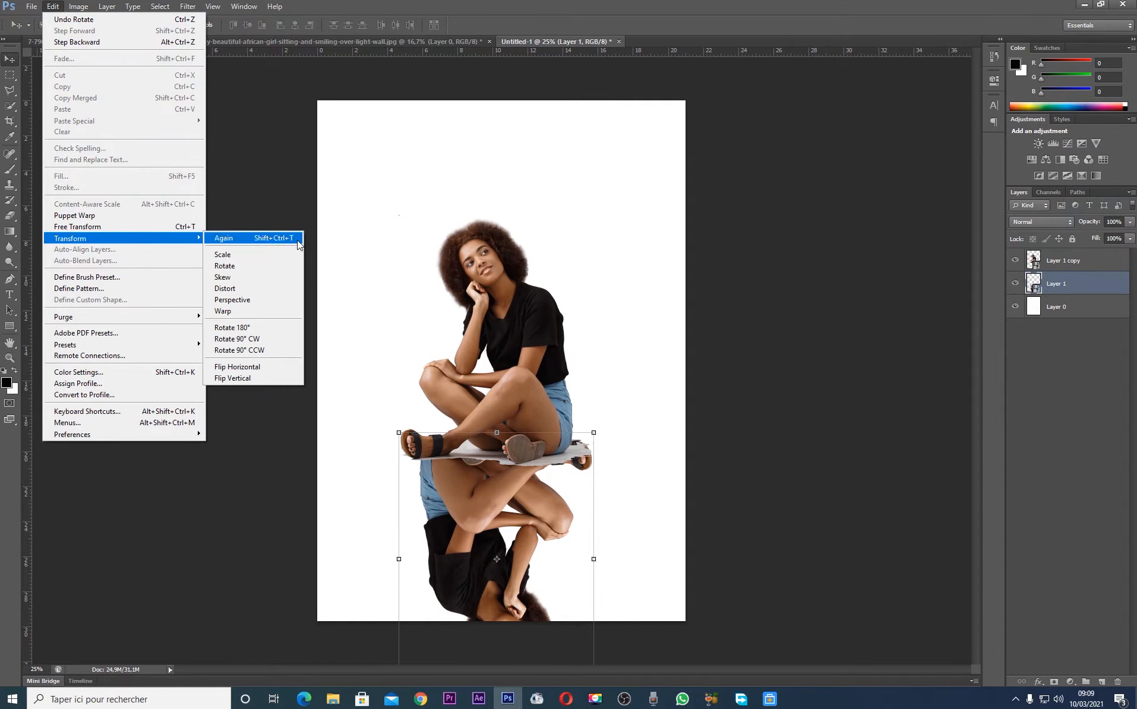
{"action": "left_click", "coordinate": [257, 367]}
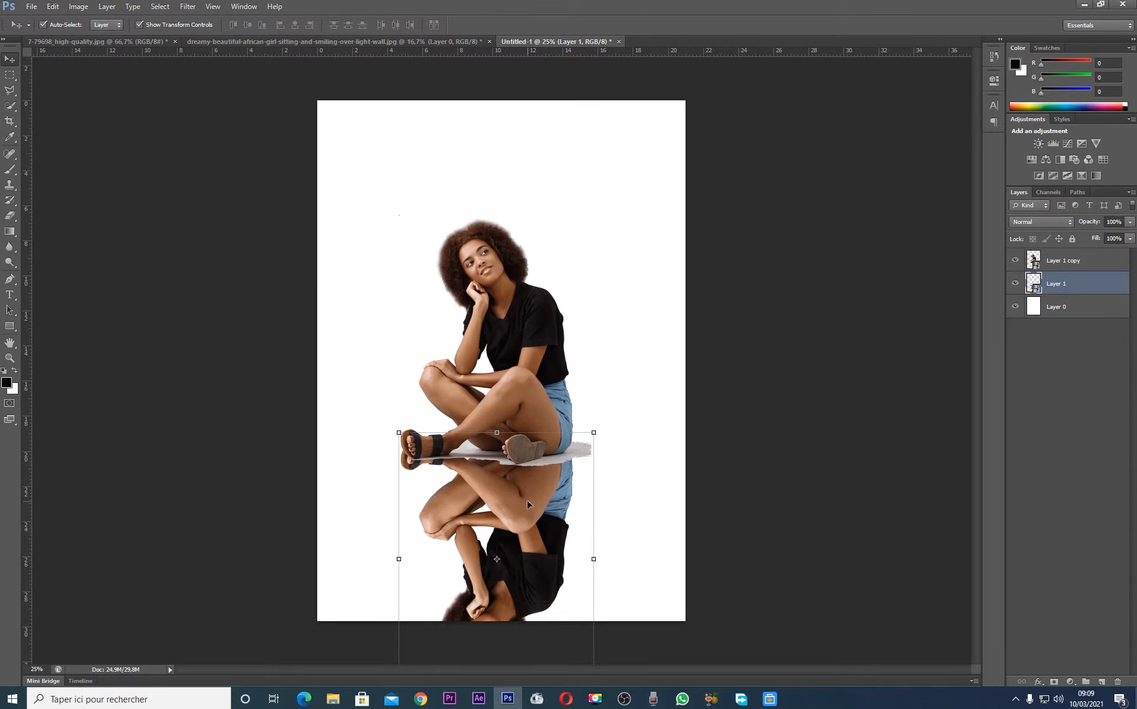
Nudge the reflection downward until its sandals meet the upright woman's feet, leaving no layer selected
{"action": "key", "text": "Down"}
{"action": "key", "text": "Down"}
{"action": "key", "text": "Down"}
{"action": "key", "text": "Down"}
{"action": "key", "text": "Down"}
{"action": "key", "text": "Down"}
{"action": "key", "text": "Down"}
{"action": "key", "text": "Down"}
{"action": "key", "text": "Down"}
{"action": "key", "text": "Down"}
{"action": "key", "text": "Down"}
{"action": "key", "text": "Down"}
{"action": "key", "text": "Down"}
{"action": "key", "text": "Down"}
{"action": "key", "text": "Down"}
{"action": "key", "text": "Down"}
{"action": "key", "text": "Down"}
{"action": "key", "text": "Down"}
{"action": "key", "text": "Down"}
{"action": "key", "text": "Down"}
{"action": "key", "text": "Down"}
{"action": "key", "text": "Down"}
{"action": "key", "text": "Down"}
{"action": "key", "text": "Down"}
{"action": "key", "text": "Down"}
{"action": "key", "text": "Down"}
{"action": "key", "text": "Down"}
{"action": "key", "text": "Down"}
{"action": "key", "text": "Up"}
{"action": "key", "text": "Up"}
{"action": "key", "text": "Up"}
{"action": "key", "text": "Up"}
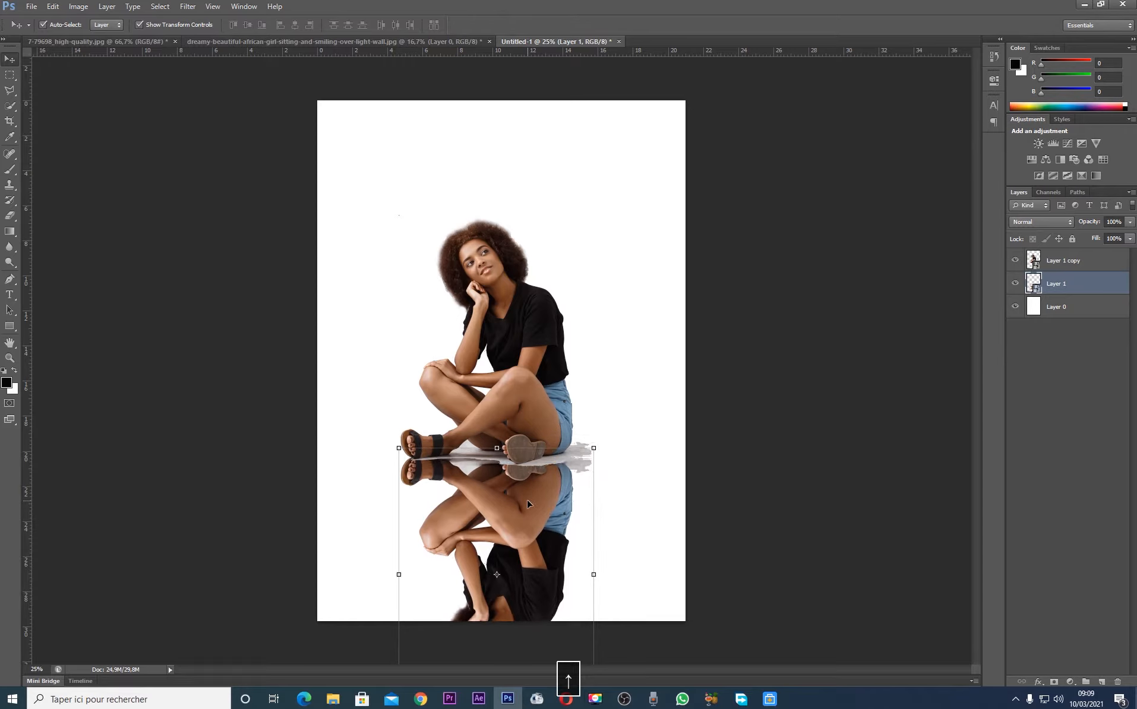
{"action": "left_click", "coordinate": [869, 324]}
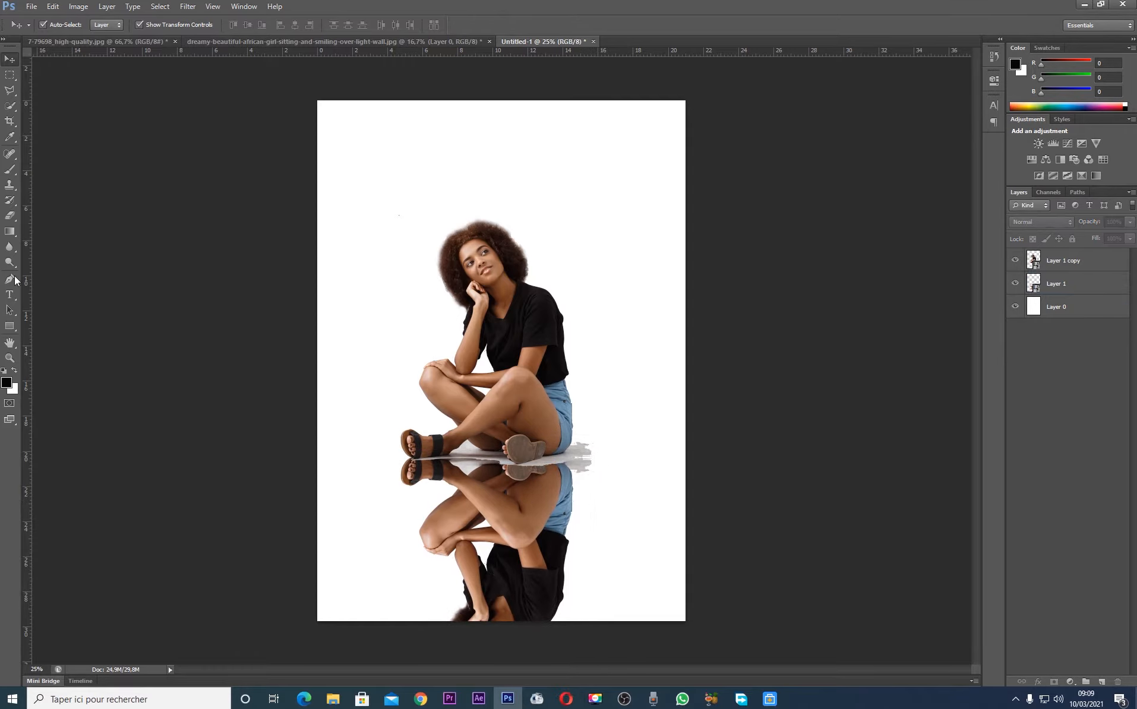
Draw a black rectangle 3016 × 220 px across the page at the feet and move it just below them
{"action": "left_click", "coordinate": [10, 326]}
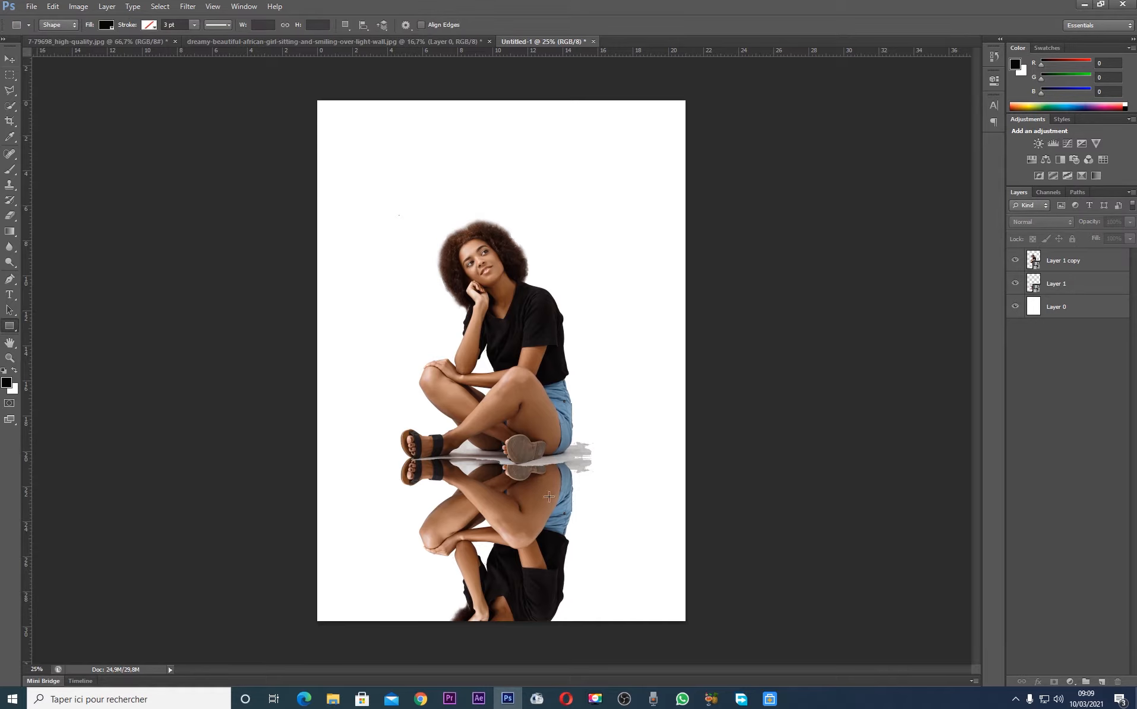
{"action": "left_click_drag", "start_coordinate": [331, 448], "coordinate": [778, 480]}
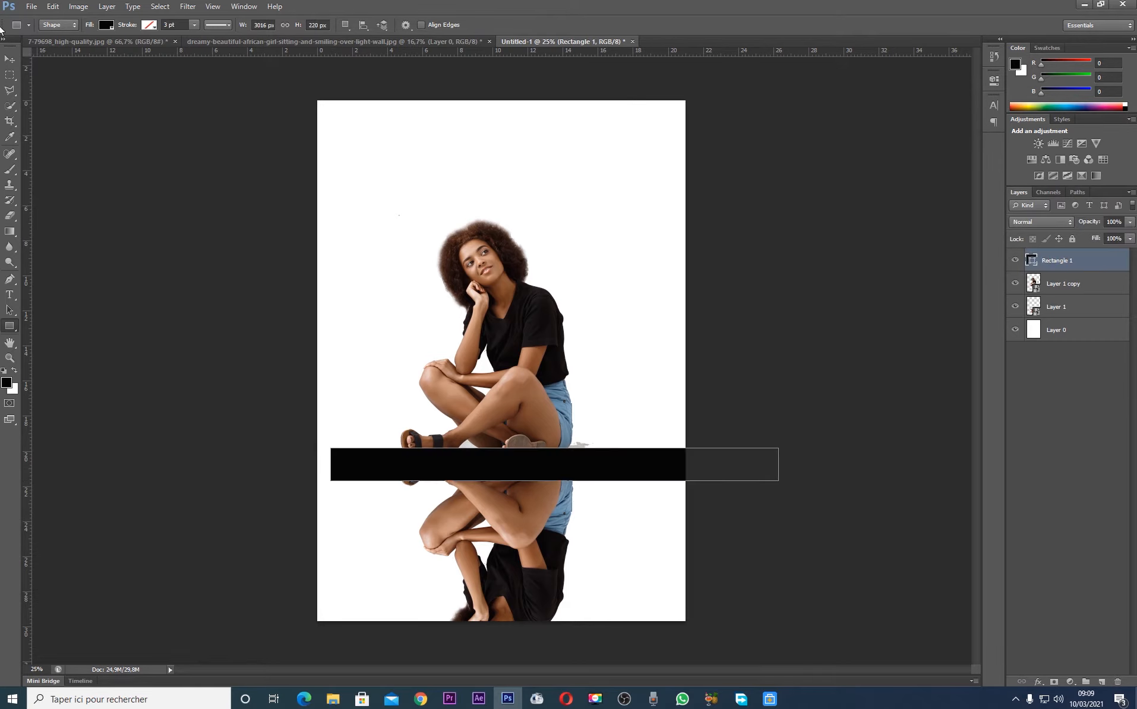
{"action": "left_click", "coordinate": [10, 59]}
{"action": "left_click_drag", "start_coordinate": [618, 457], "coordinate": [585, 489]}
Recolour the rectangle light grey, b9b8b6, by sampling the shadow beside the woman's shorts
{"action": "double_click", "coordinate": [1031, 259]}
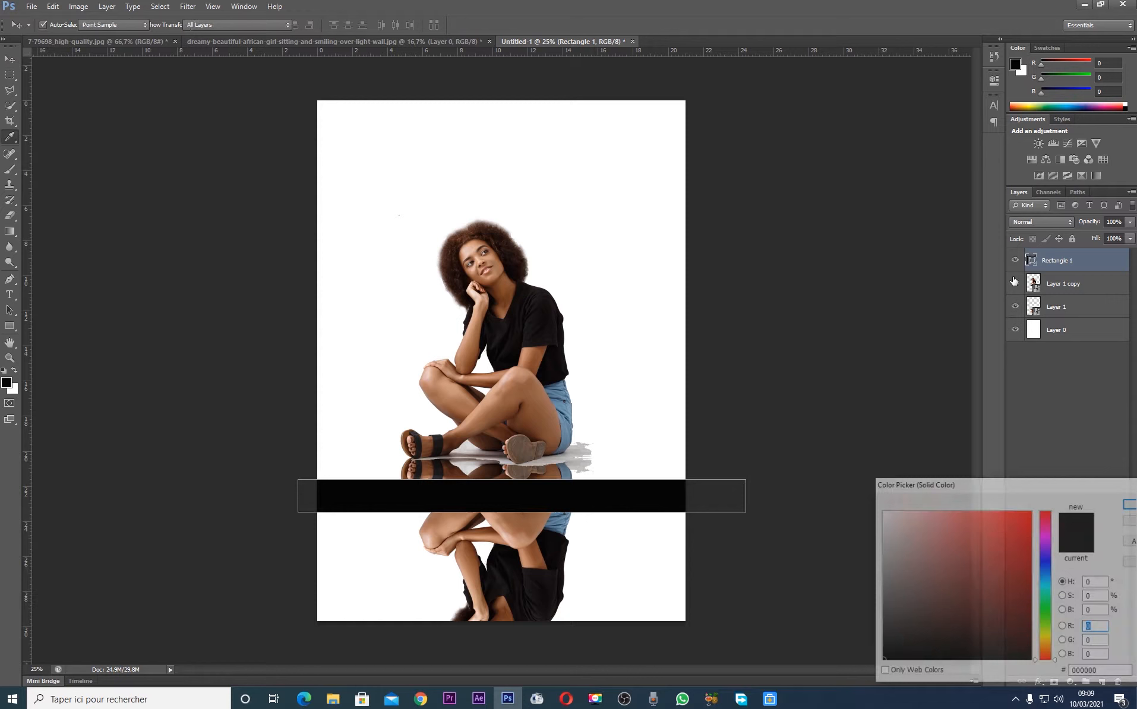
{"action": "left_click", "coordinate": [571, 455]}
{"action": "left_click", "coordinate": [562, 461]}
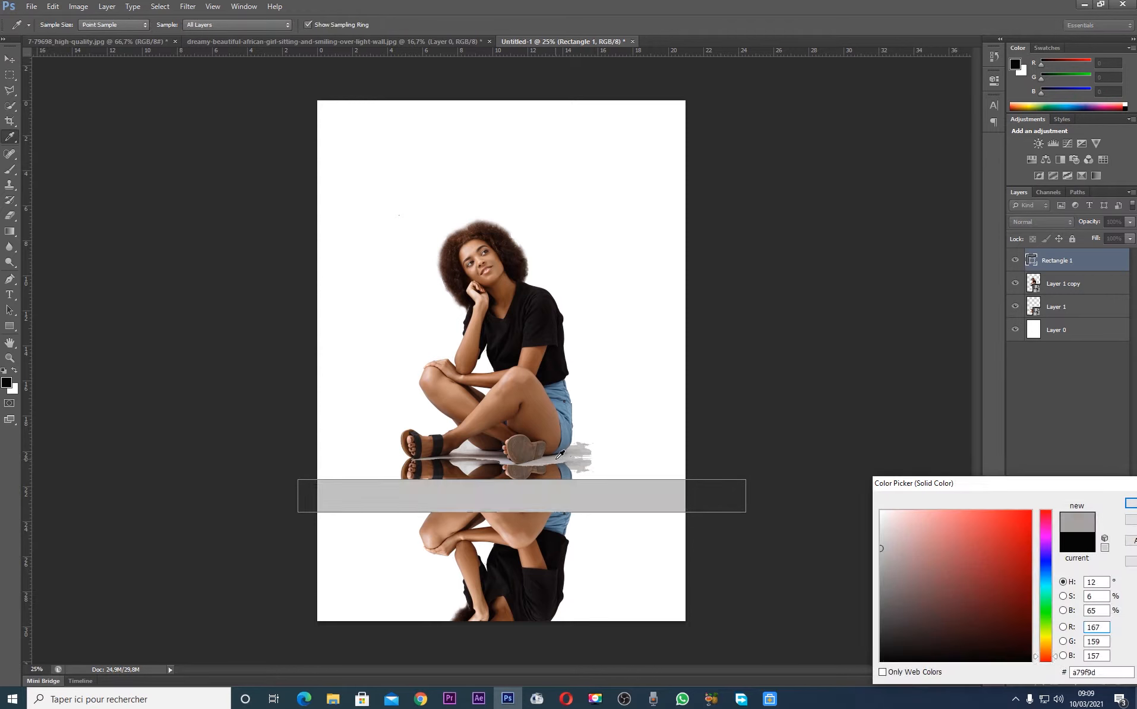
{"action": "left_click", "coordinate": [579, 461]}
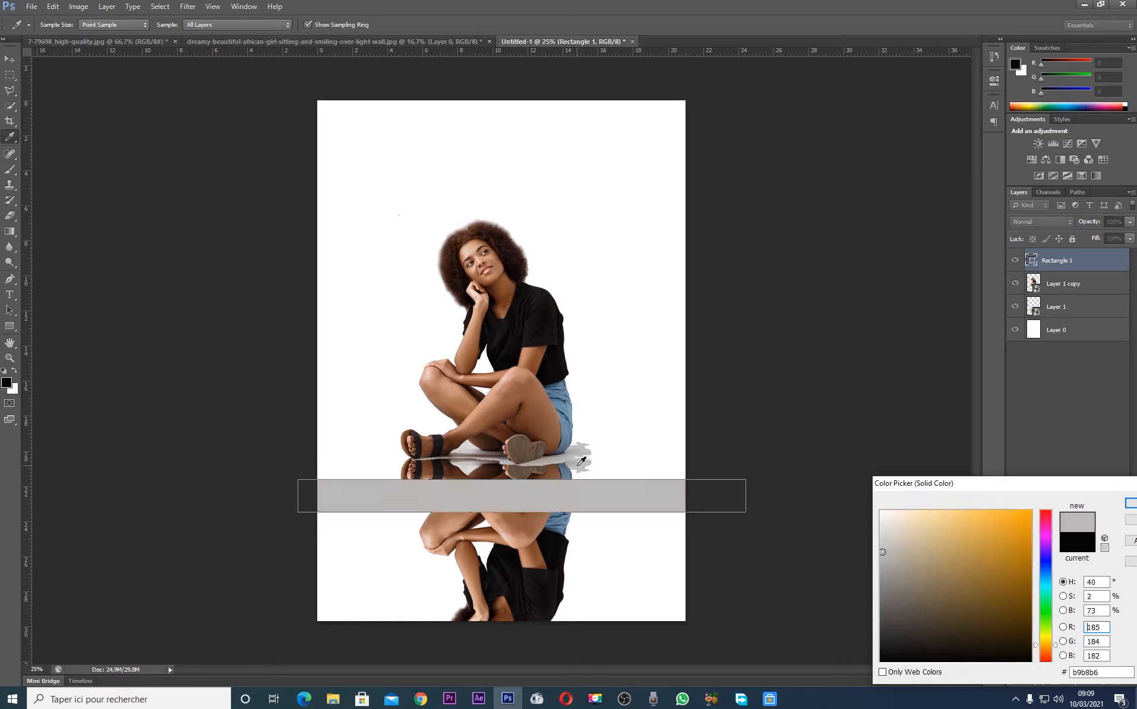
{"action": "key", "text": "Return"}
Place the grey rectangle's layer beneath the upright woman and resize it into a floor band about 3 cm tall behind her feet
{"action": "mouse_move", "coordinate": [632, 513]}
{"action": "left_mouse_down"}
{"action": "mouse_move", "coordinate": [621, 467]}
{"action": "mouse_move", "coordinate": [622, 496]}
{"action": "left_mouse_up"}
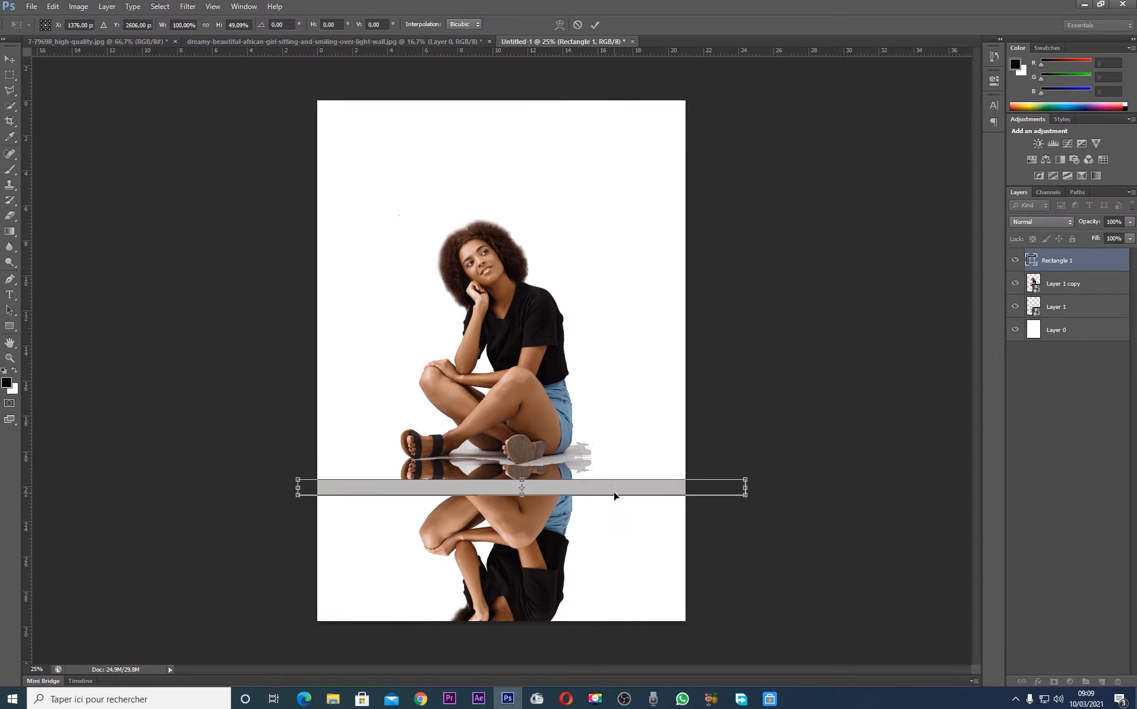
{"action": "left_click_drag", "start_coordinate": [521, 499], "coordinate": [571, 465]}
{"action": "key", "text": "Return"}
{"action": "left_click_drag", "start_coordinate": [1063, 268], "coordinate": [1062, 297]}
{"action": "left_click_drag", "start_coordinate": [644, 460], "coordinate": [611, 460]}
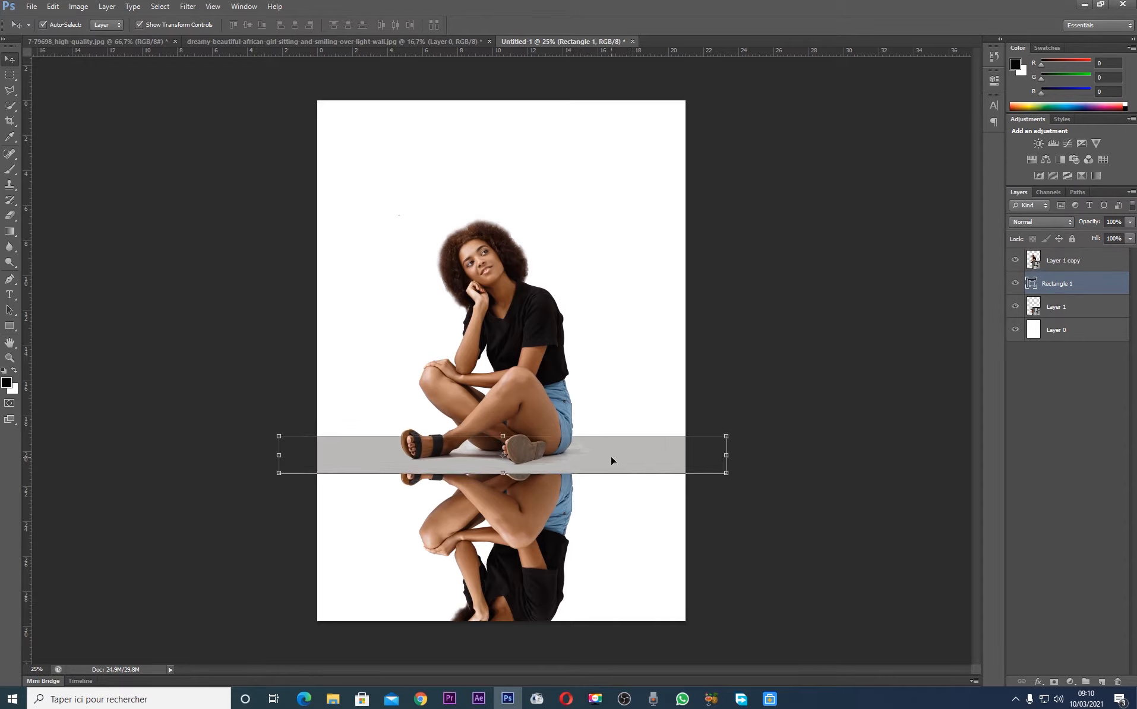
{"action": "left_click_drag", "start_coordinate": [497, 473], "coordinate": [497, 492]}
{"action": "mouse_move", "coordinate": [607, 464]}
{"action": "left_mouse_down"}
{"action": "mouse_move", "coordinate": [606, 455]}
{"action": "mouse_move", "coordinate": [627, 462]}
{"action": "left_mouse_up"}
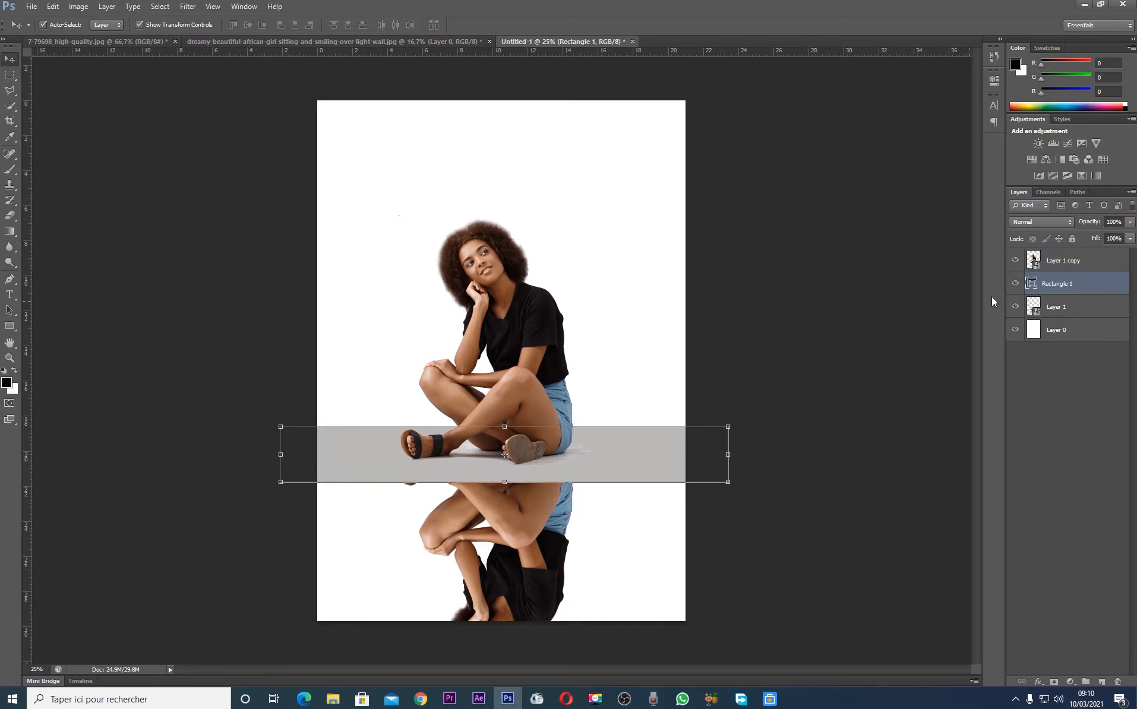
Rasterize the grey floor band's layer and erase its lower edge across the page with a soft 422 px eraser at 0% hardness
{"action": "right_click", "coordinate": [1060, 289]}
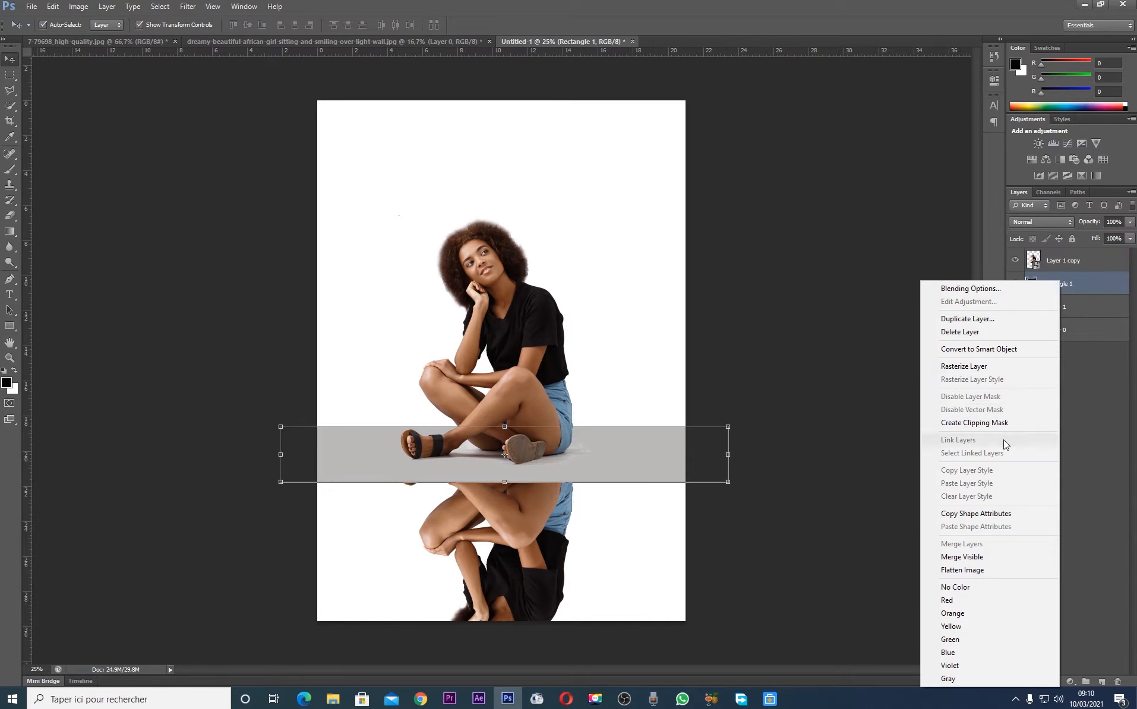
{"action": "left_click", "coordinate": [1001, 369]}
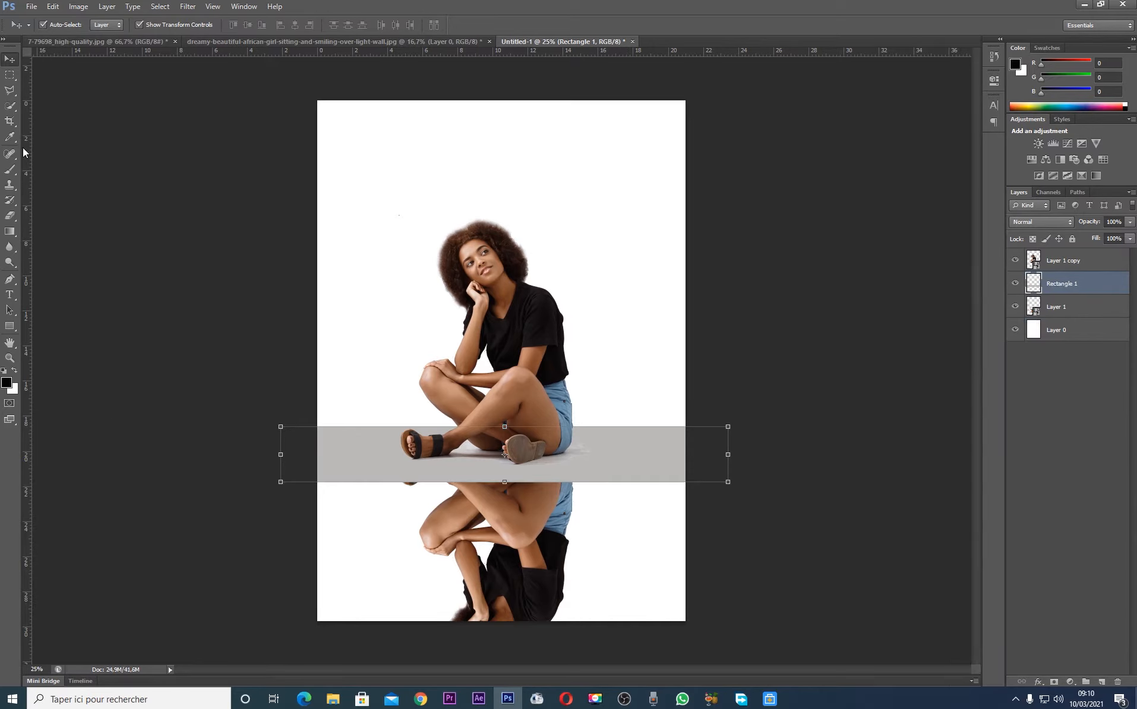
{"action": "left_click", "coordinate": [7, 216]}
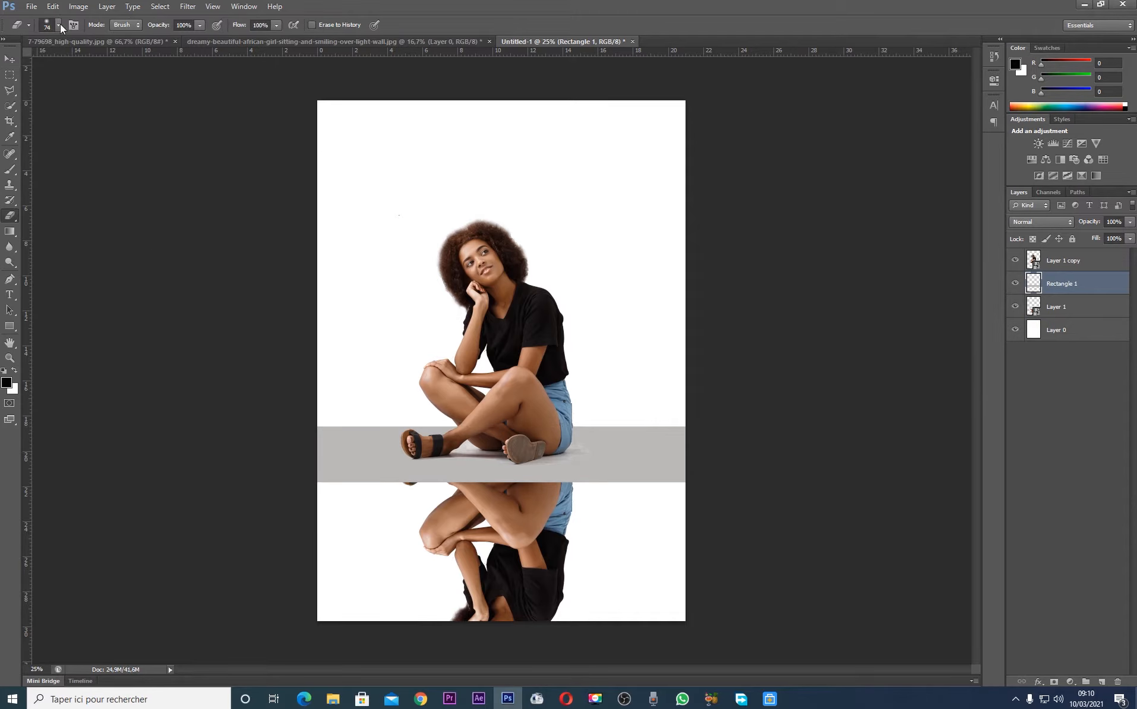
{"action": "left_click", "coordinate": [58, 25]}
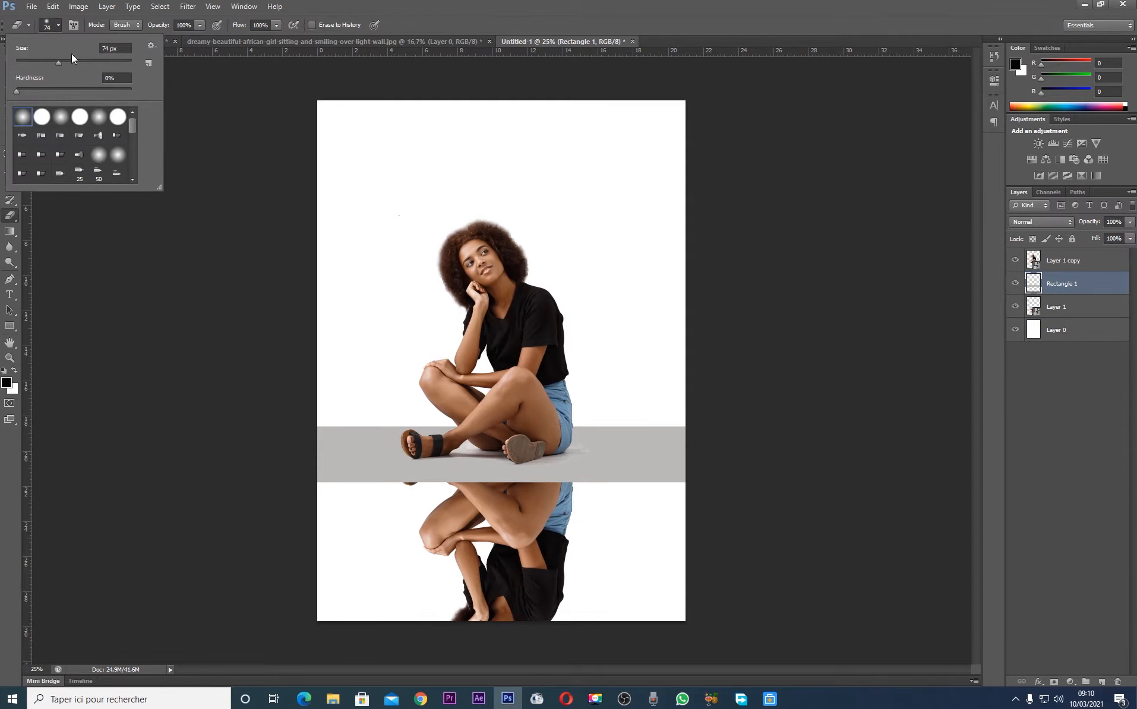
{"action": "left_click_drag", "start_coordinate": [107, 62], "coordinate": [106, 62]}
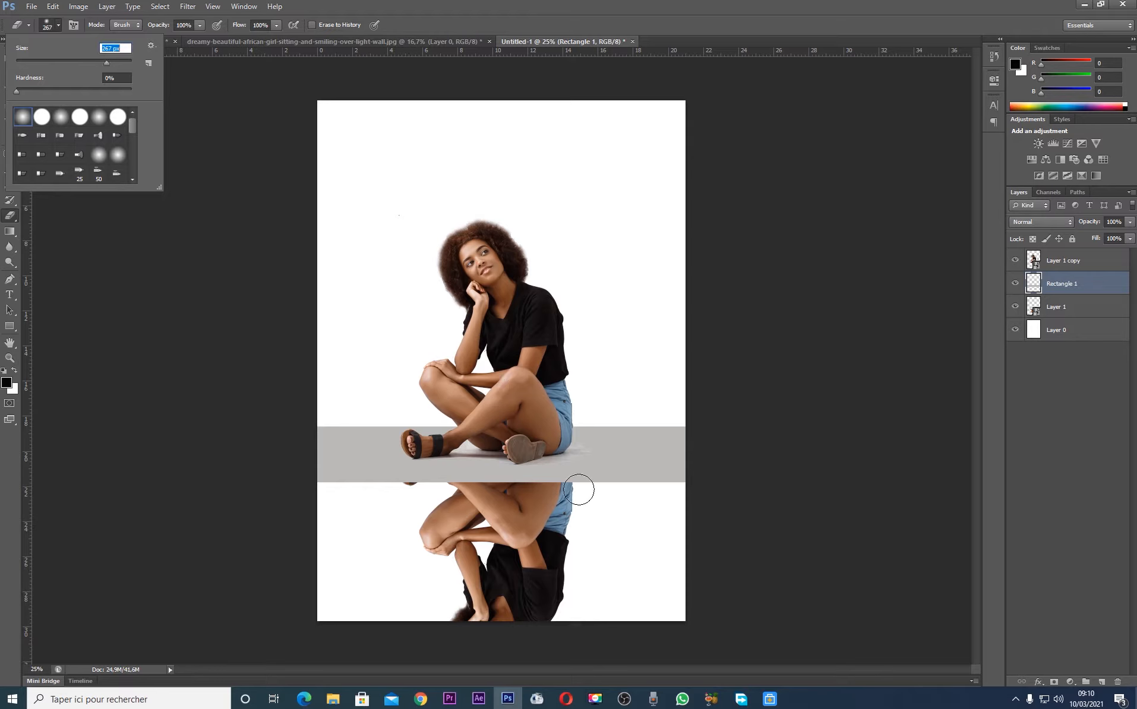
{"action": "left_click", "coordinate": [720, 495]}
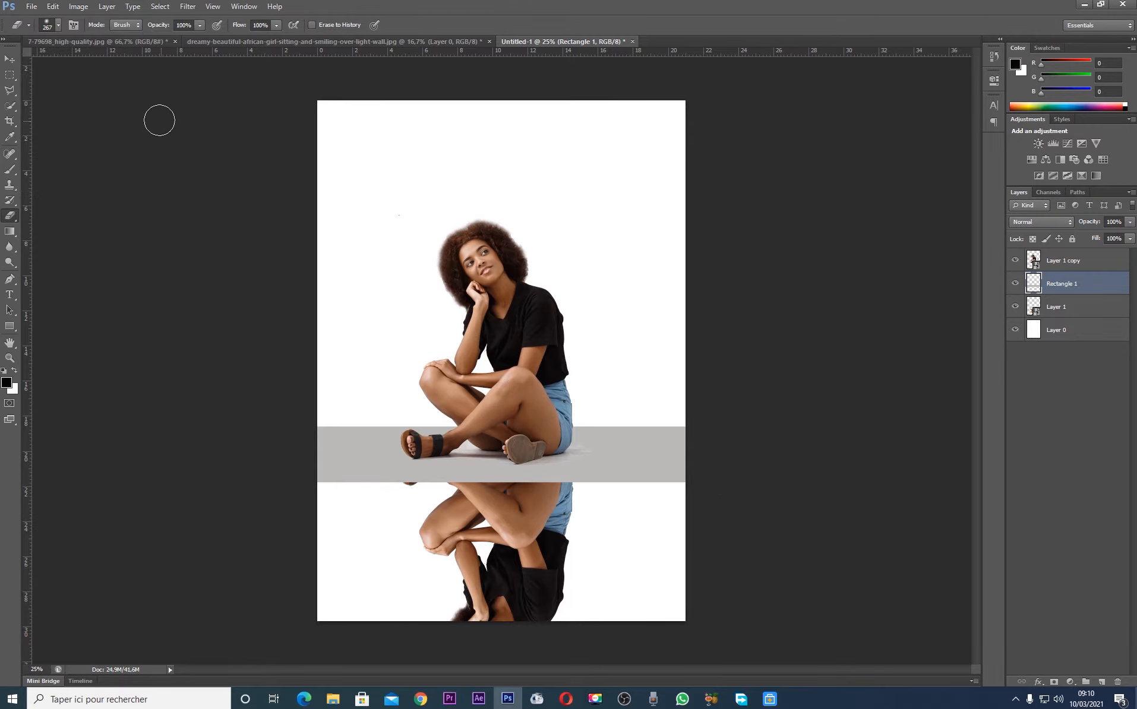
{"action": "left_click", "coordinate": [58, 27]}
{"action": "left_click", "coordinate": [115, 61]}
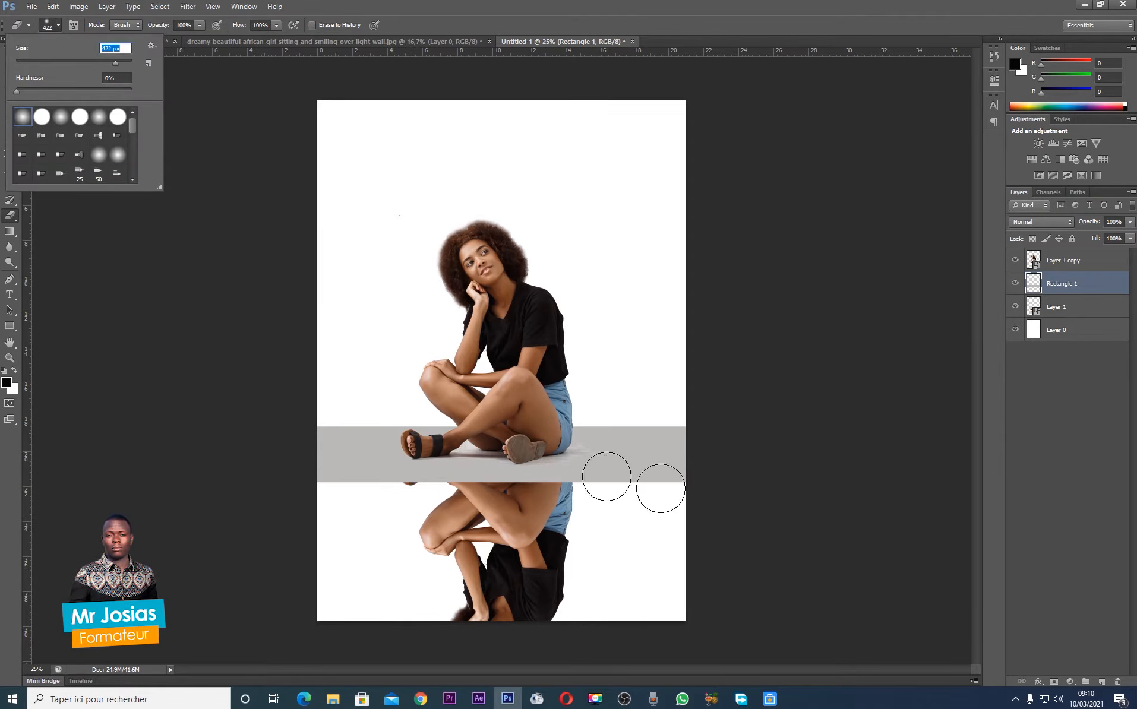
{"action": "mouse_move", "coordinate": [721, 490]}
{"action": "left_mouse_down"}
{"action": "mouse_move", "coordinate": [355, 482]}
{"action": "mouse_move", "coordinate": [226, 495]}
{"action": "left_mouse_up"}
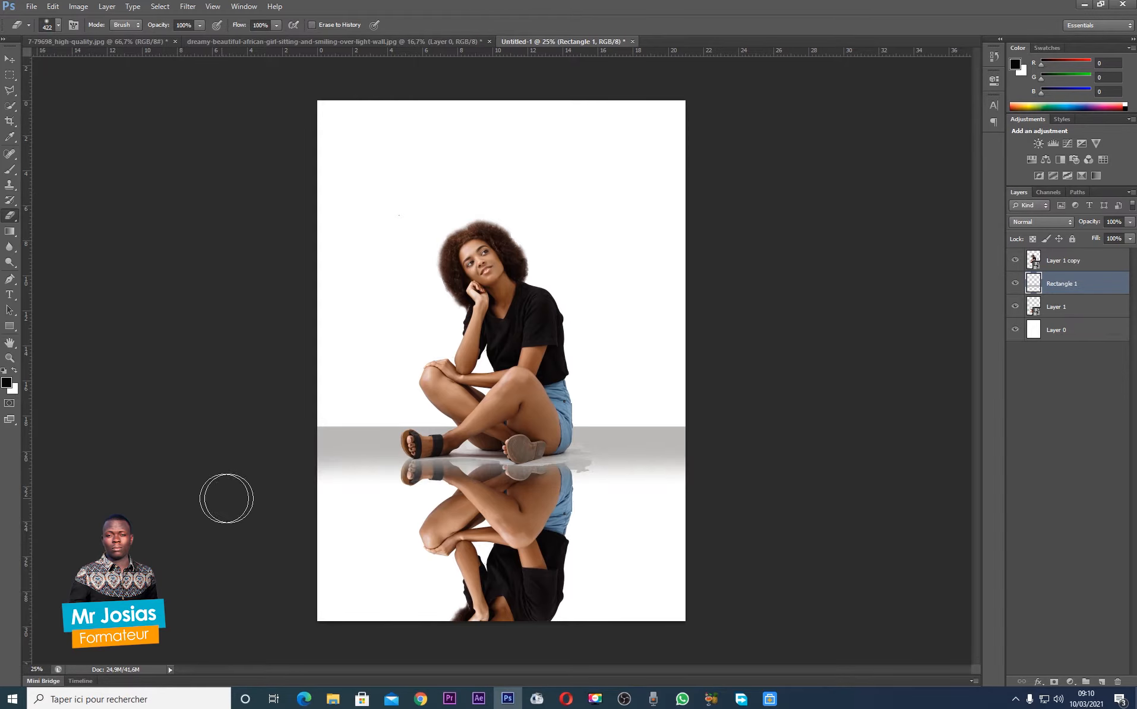
Nudge the faded grey band slightly downward behind the feet and leave no layer selected
{"action": "left_click", "coordinate": [9, 58]}
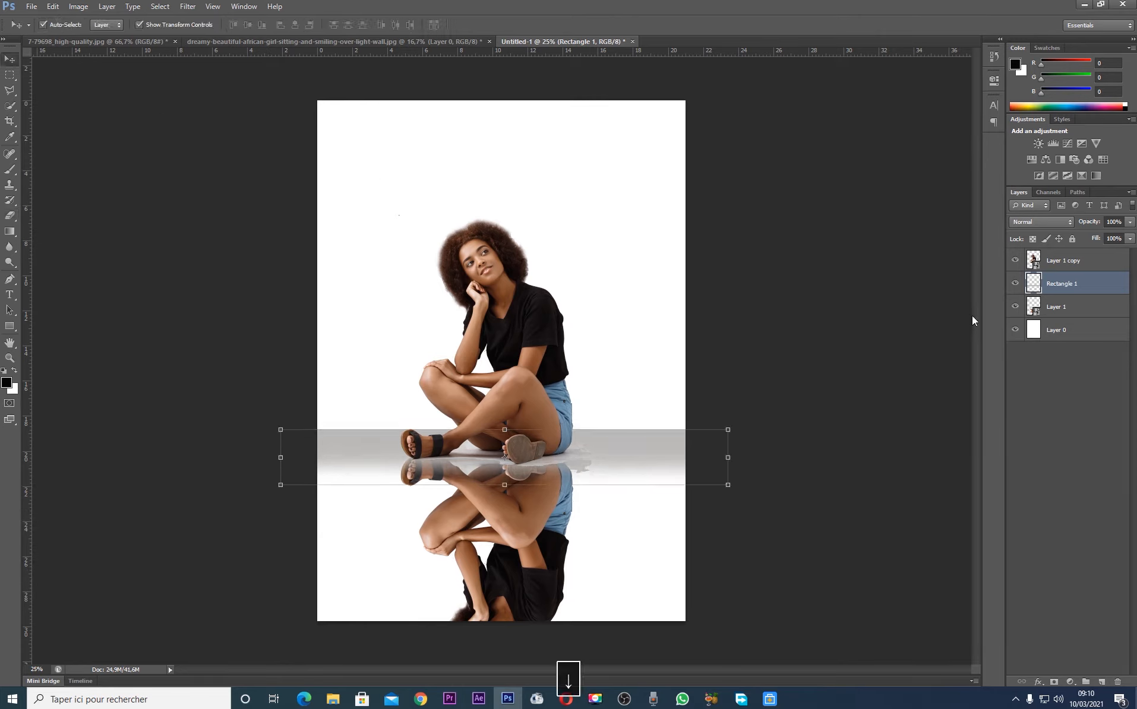
{"action": "left_click", "coordinate": [781, 432]}
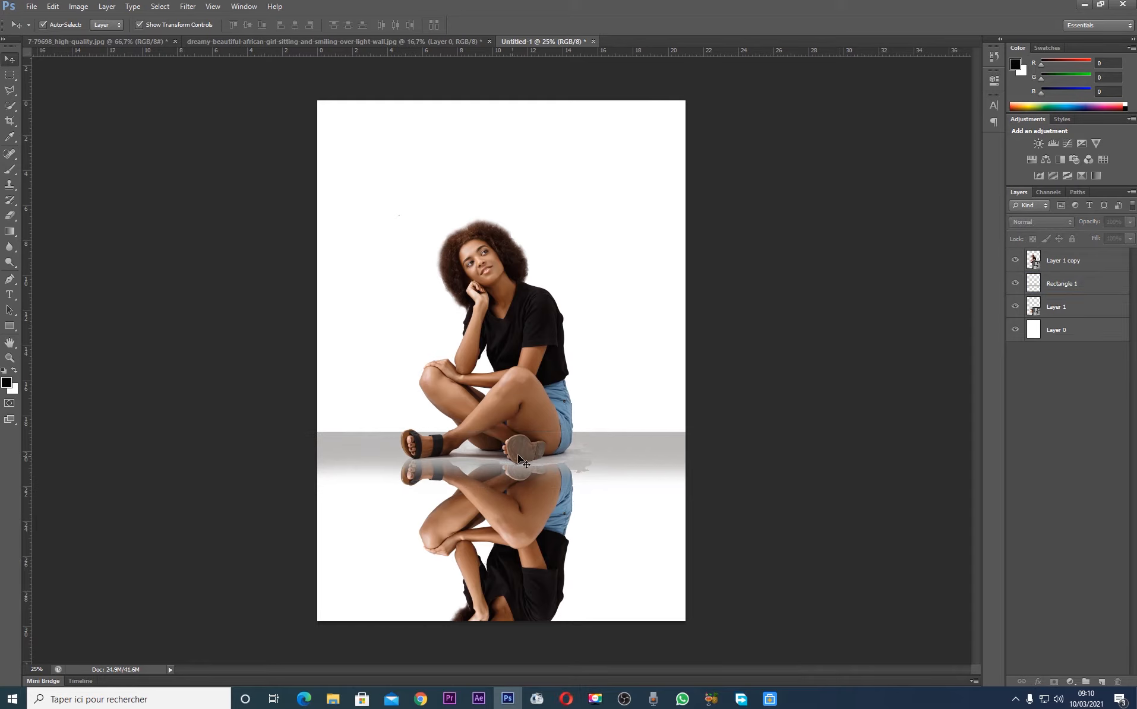
{"action": "left_click", "coordinate": [679, 451]}
{"action": "left_click", "coordinate": [791, 426]}
Add a Color Overlay in pale yellow, fcebb1, to the white background layer
{"action": "left_click", "coordinate": [660, 354]}
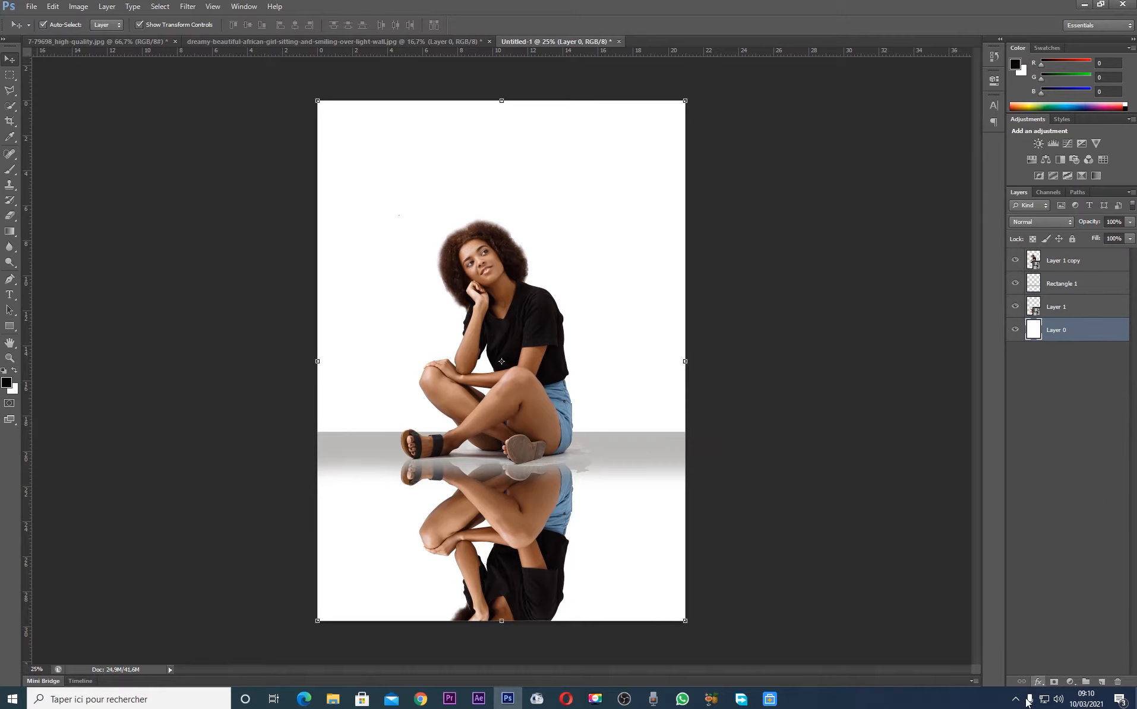
{"action": "left_click", "coordinate": [1037, 682]}
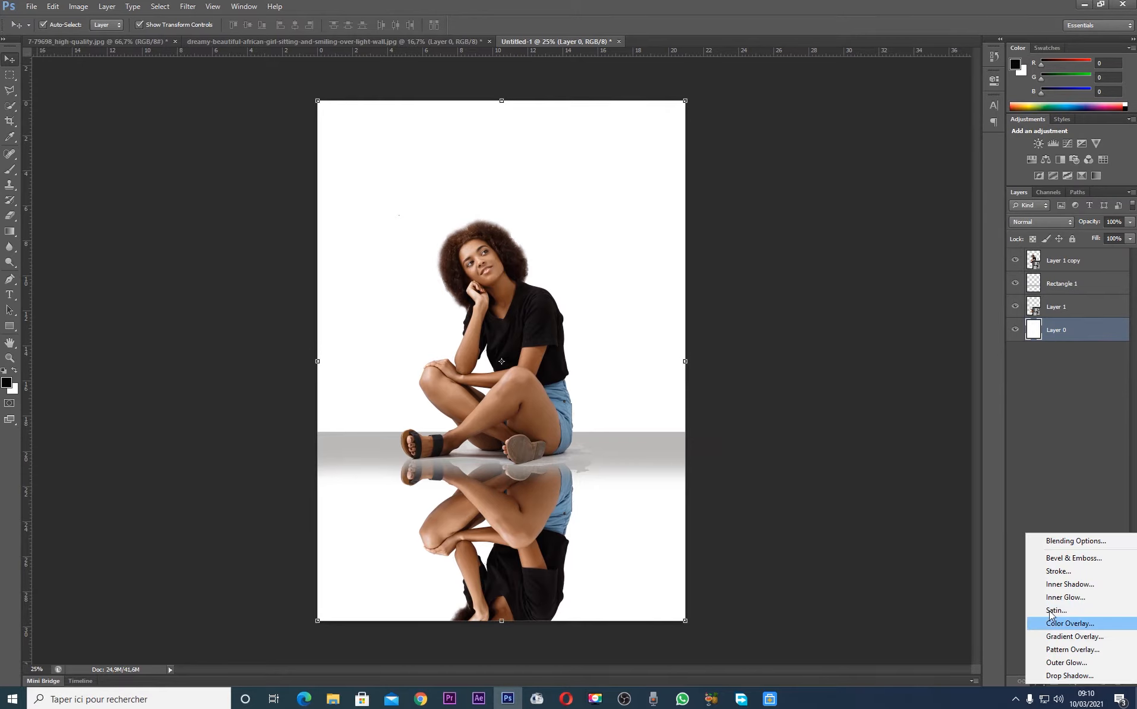
{"action": "left_click", "coordinate": [1068, 623]}
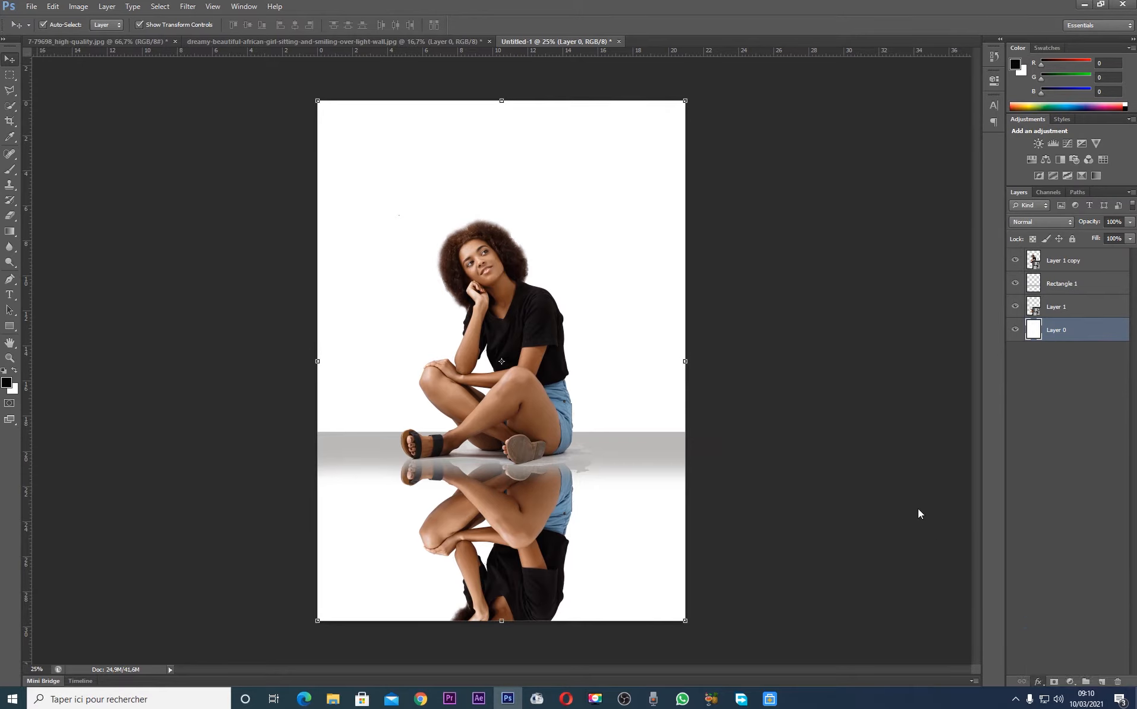
{"action": "left_click", "coordinate": [1100, 72]}
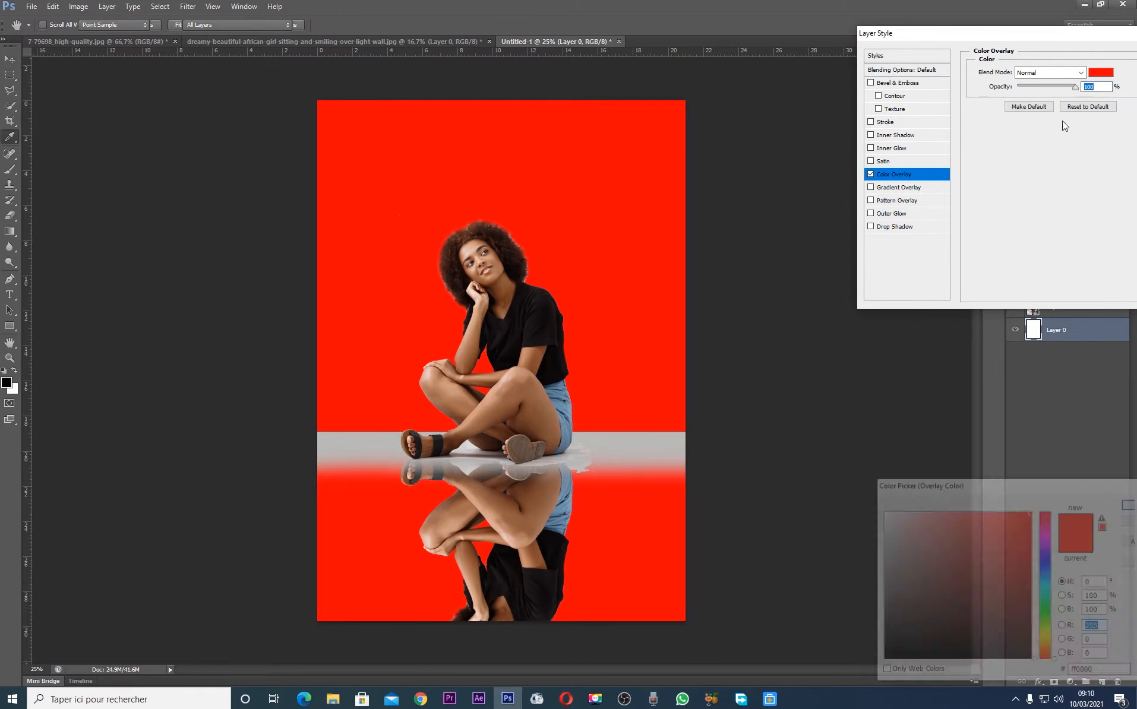
{"action": "left_click", "coordinate": [1043, 637]}
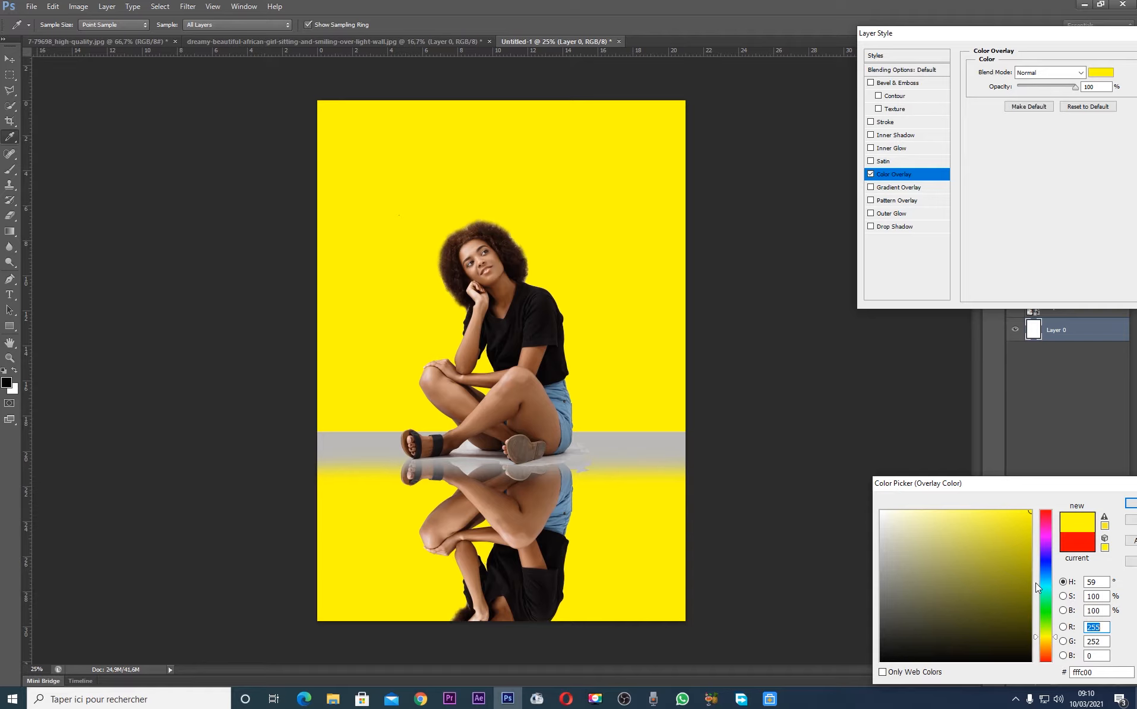
{"action": "left_click", "coordinate": [1047, 639]}
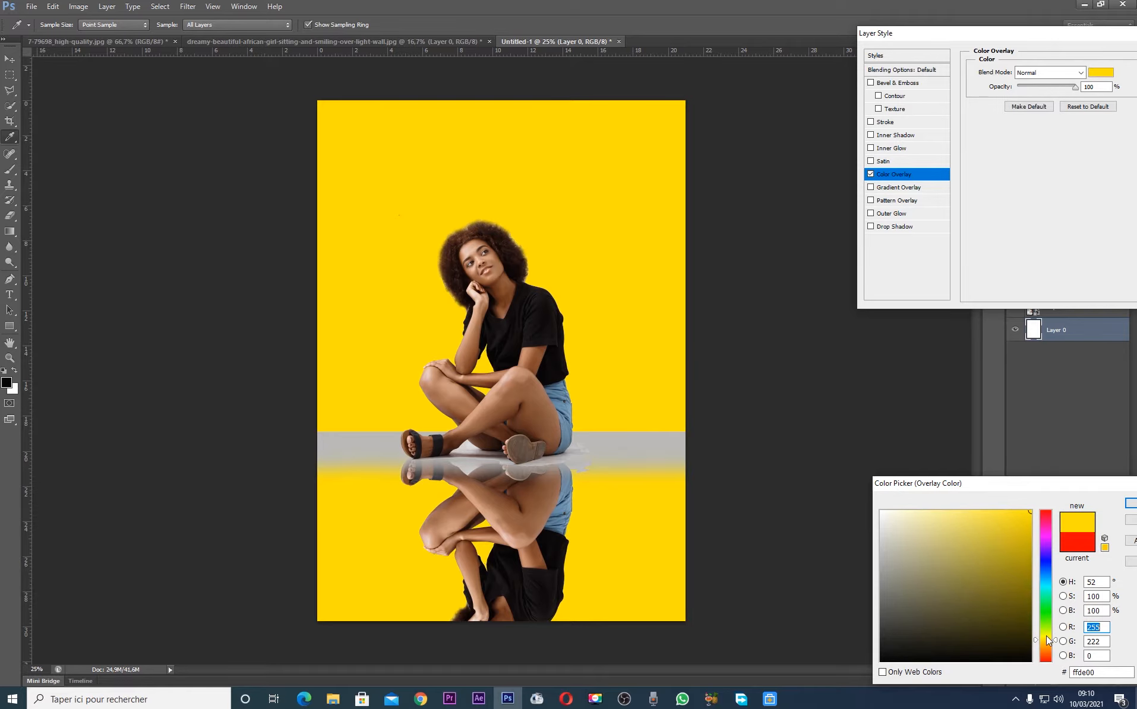
{"action": "left_click", "coordinate": [1043, 642]}
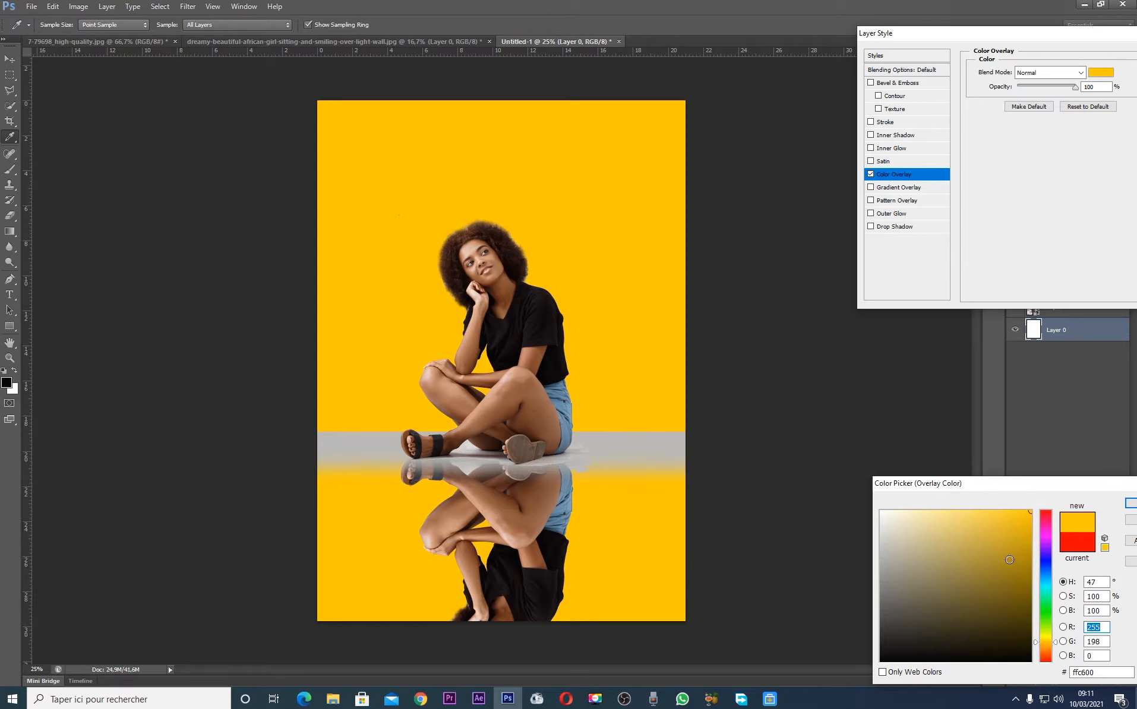
{"action": "left_click", "coordinate": [949, 523]}
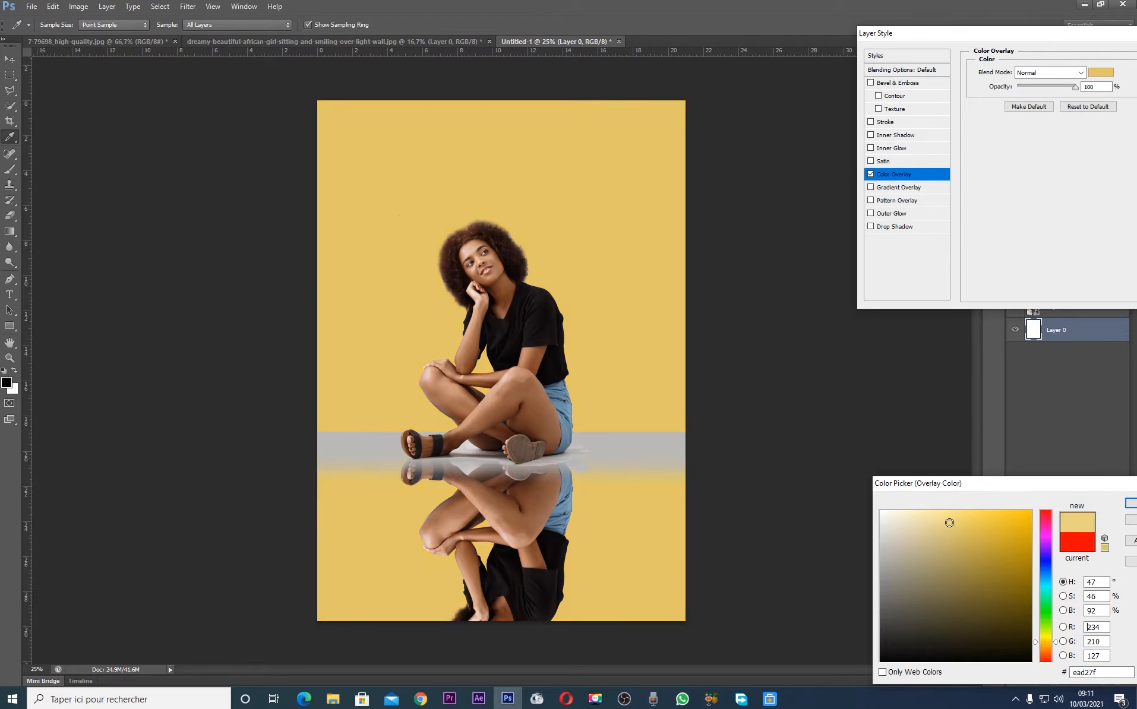
{"action": "left_click_drag", "start_coordinate": [949, 522], "coordinate": [924, 512]}
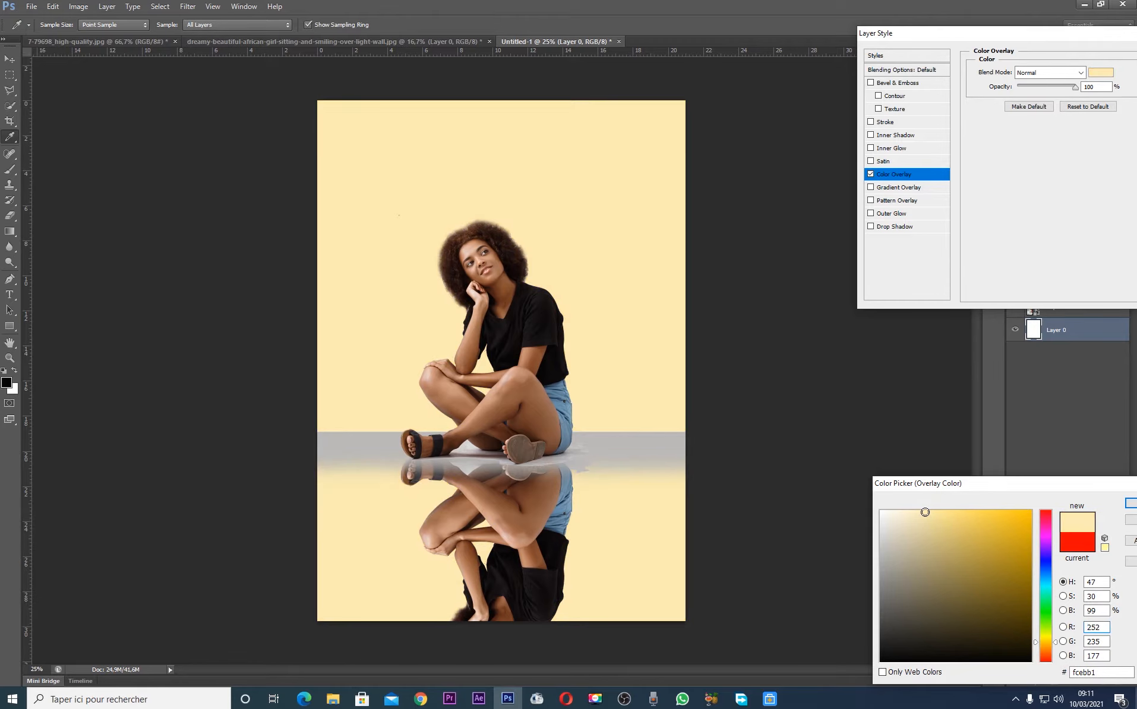
{"action": "key", "text": "Return"}
{"action": "key", "text": "Return"}
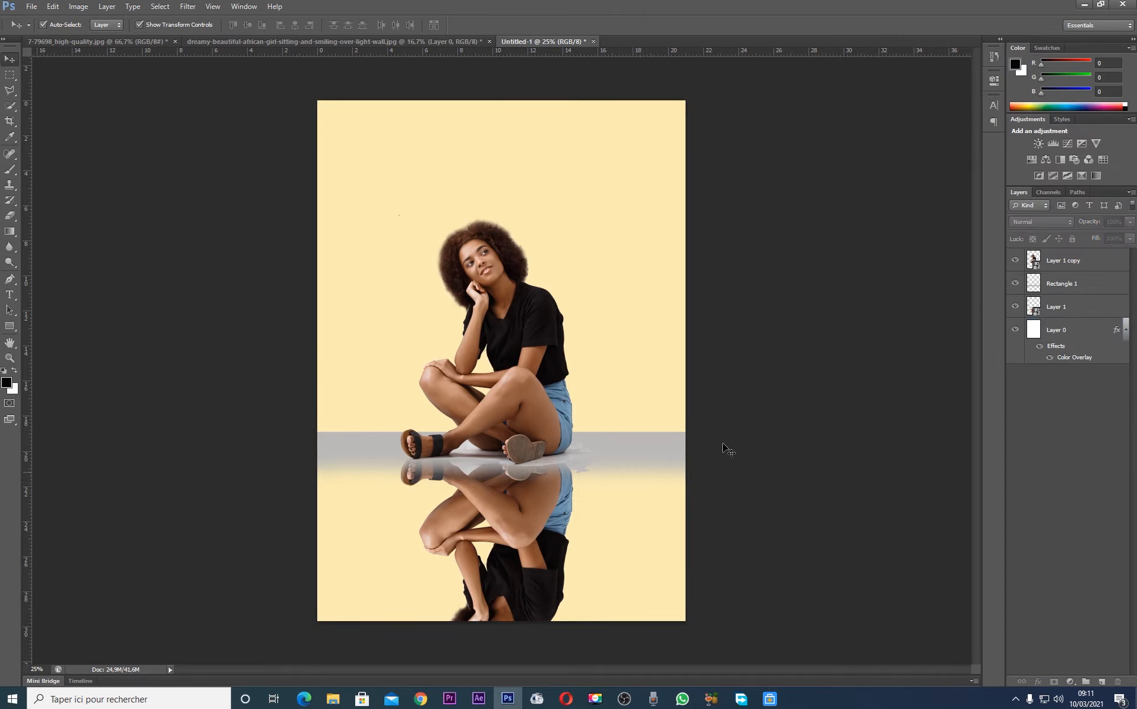
Hide the background layer's effects and collapse its effects list, leaving the page white
{"action": "left_click", "coordinate": [647, 445]}
{"action": "left_click", "coordinate": [824, 451]}
{"action": "left_click", "coordinate": [619, 445]}
{"action": "left_click", "coordinate": [901, 426]}
{"action": "left_click", "coordinate": [1046, 347]}
{"action": "left_click", "coordinate": [1039, 346]}
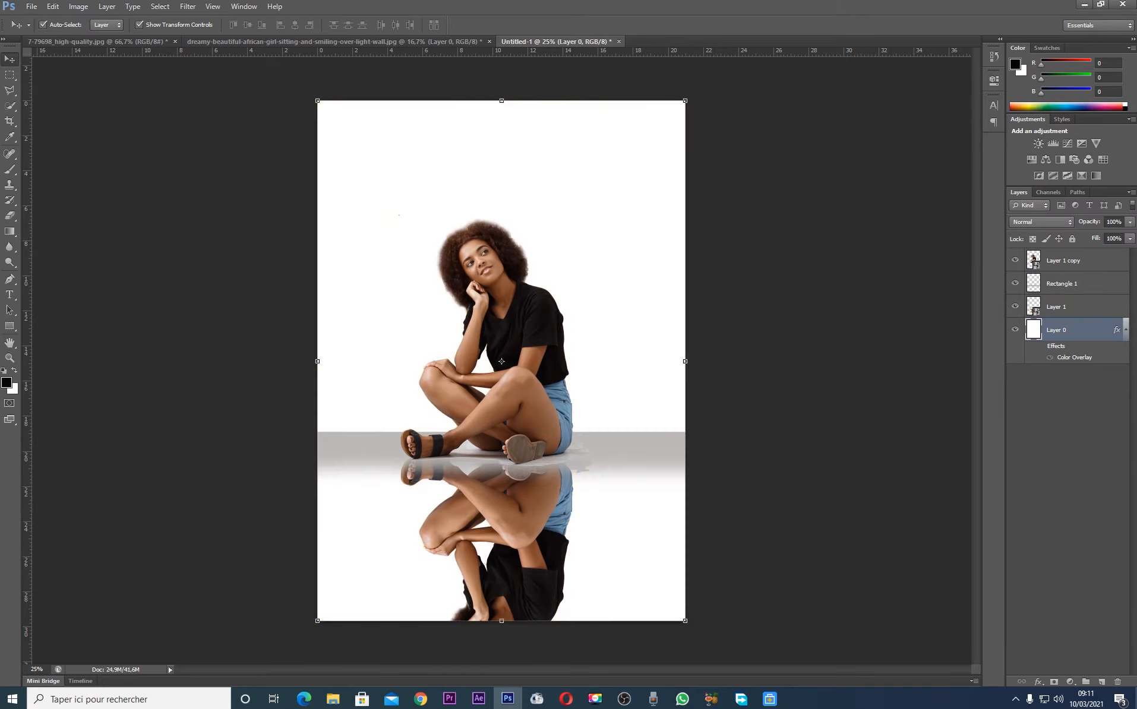
{"action": "left_click", "coordinate": [1125, 331]}
{"action": "left_click", "coordinate": [801, 332]}
Stretch the grey floor band vertically to about 4 cm tall
{"action": "left_click", "coordinate": [594, 465]}
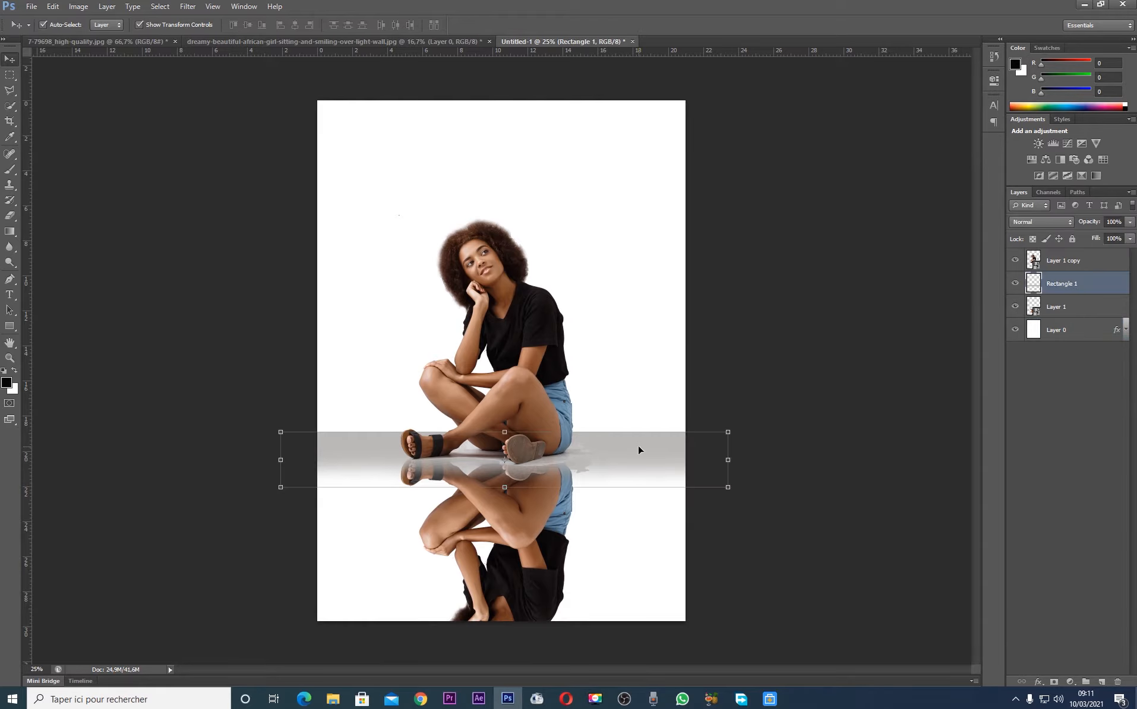
{"action": "key", "text": "ctrl+t"}
{"action": "left_click_drag", "start_coordinate": [506, 425], "coordinate": [506, 415]}
{"action": "key", "text": "Return"}
Nudge the grey band down until its top edge sits level with the top of the front sandal, then deselect it
{"action": "key", "text": "Down"}
{"action": "key", "text": "Down"}
{"action": "key", "text": "Down"}
{"action": "key", "text": "Down"}
{"action": "key", "text": "Down"}
{"action": "key", "text": "Down"}
{"action": "key", "text": "Down"}
{"action": "key", "text": "Down"}
{"action": "key", "text": "Down"}
{"action": "key", "text": "Down"}
{"action": "key", "text": "Down"}
{"action": "key", "text": "Down"}
{"action": "key", "text": "Down"}
{"action": "key", "text": "Down"}
{"action": "key", "text": "Down"}
{"action": "key", "text": "Down"}
{"action": "key", "text": "Down"}
{"action": "key", "text": "Down"}
{"action": "key", "text": "Down"}
{"action": "key", "text": "Down"}
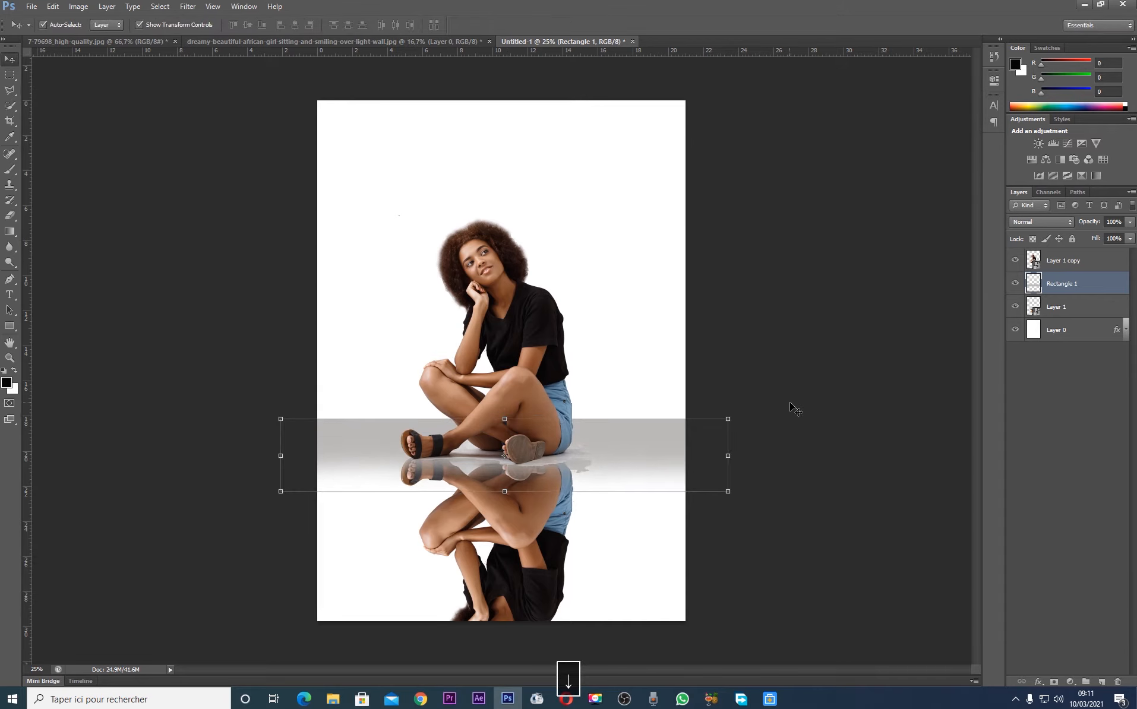
{"action": "key", "text": "Down"}
{"action": "key", "text": "Down"}
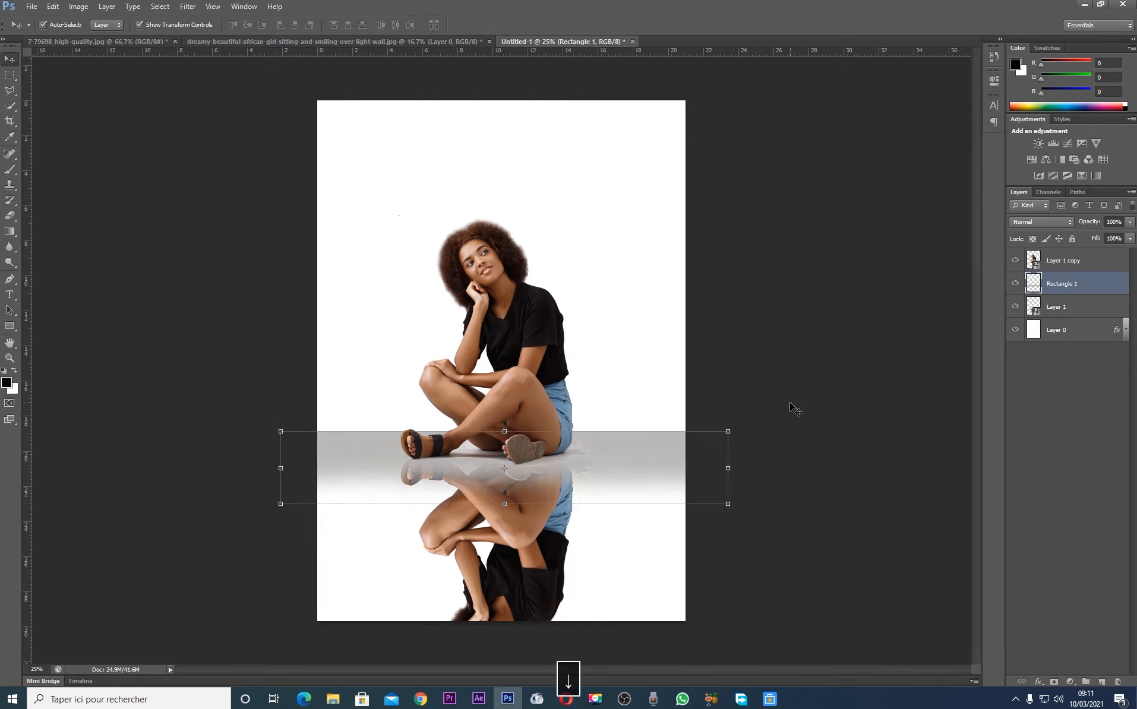
{"action": "key", "text": "Down"}
{"action": "key", "text": "Down"}
{"action": "key", "text": "Down"}
{"action": "key", "text": "Down"}
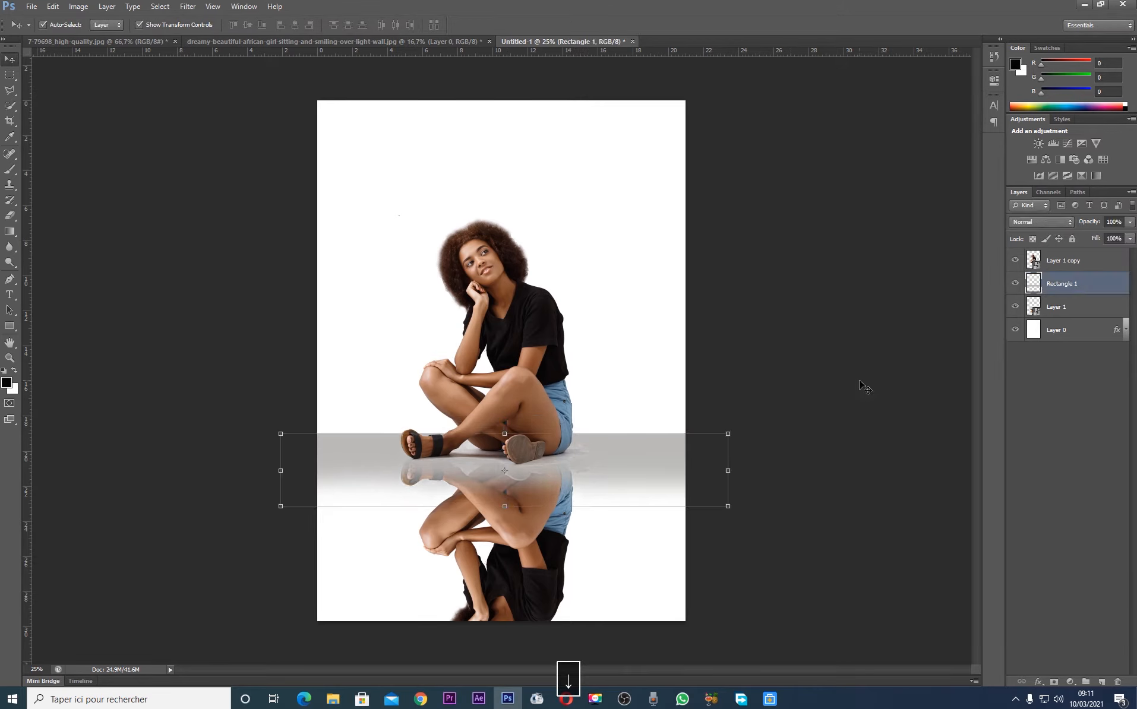
{"action": "left_click", "coordinate": [849, 397]}
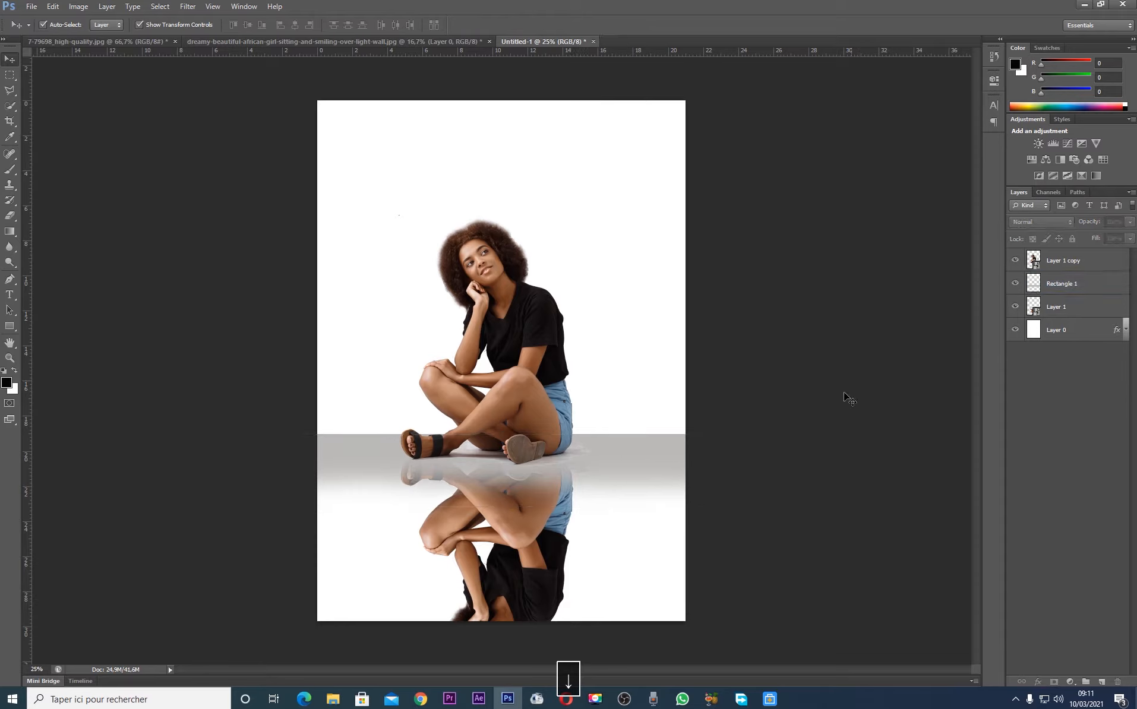
Select the mirrored reflection's layer beneath the floor band
{"action": "left_click", "coordinate": [484, 591]}
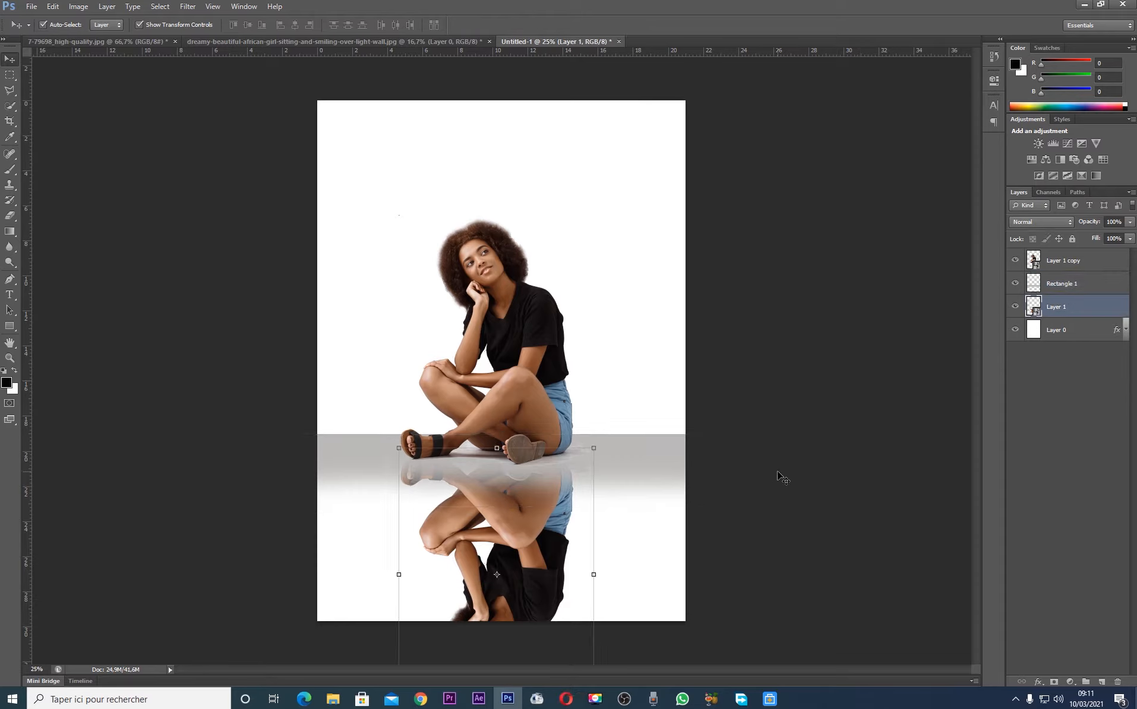
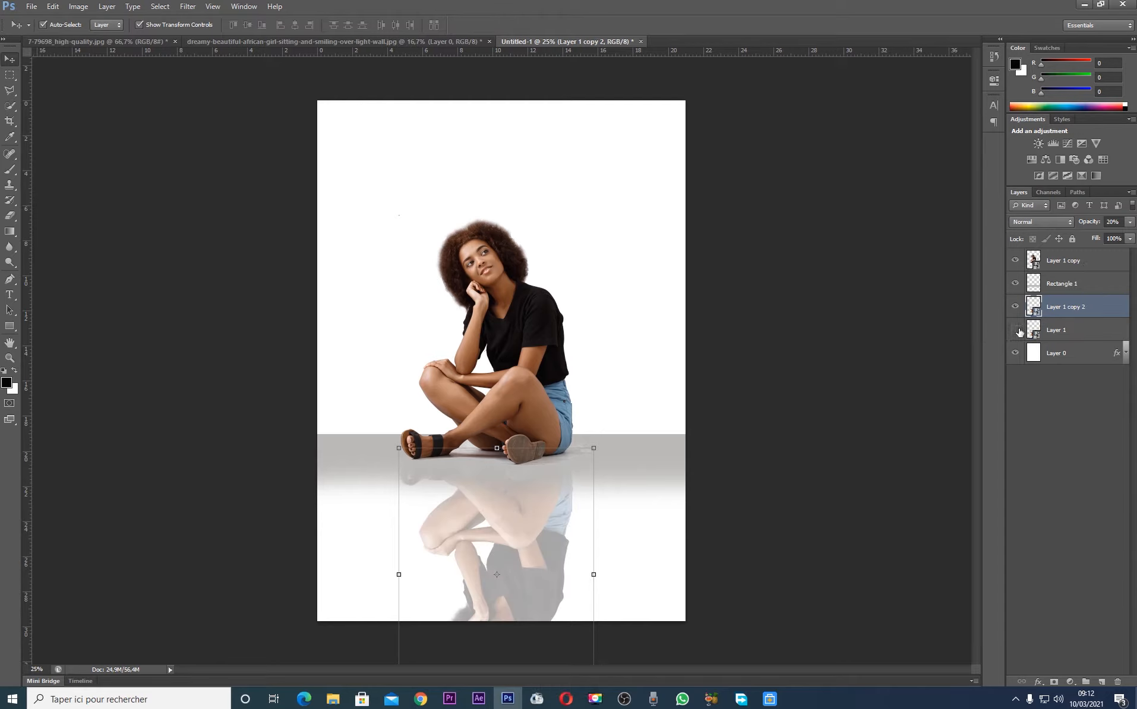
Hide the duplicate reflection layer Layer 1 and rasterize the mirrored reflection layer Layer 1 copy 2
{"action": "left_click", "coordinate": [1015, 331]}
{"action": "right_click", "coordinate": [1078, 316]}
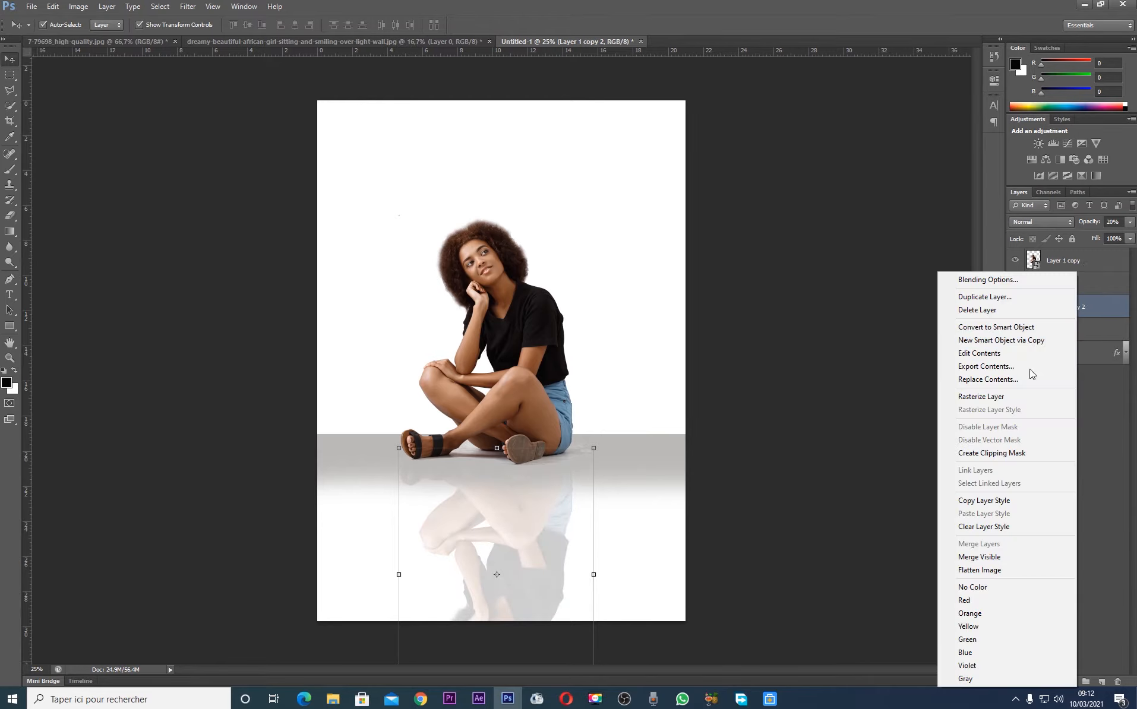
{"action": "key", "text": "Escape"}
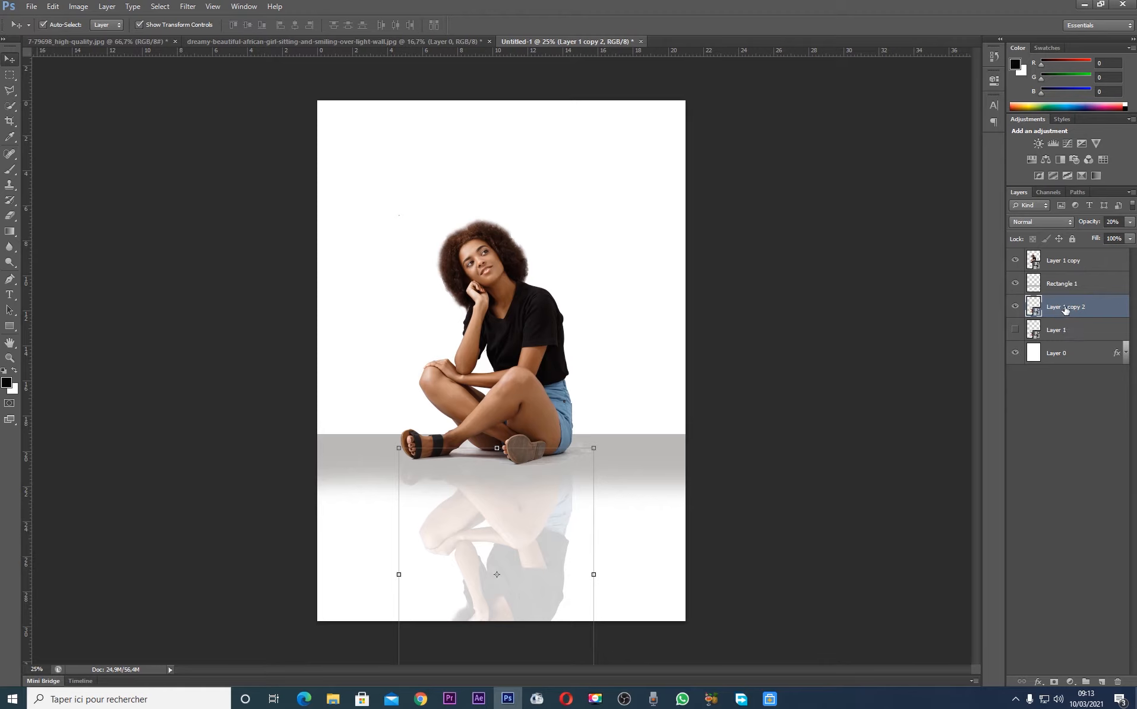
{"action": "left_click", "coordinate": [1015, 329]}
{"action": "left_click", "coordinate": [1015, 330]}
{"action": "right_click", "coordinate": [1079, 308]}
{"action": "left_click", "coordinate": [1089, 310]}
{"action": "right_click", "coordinate": [1090, 310]}
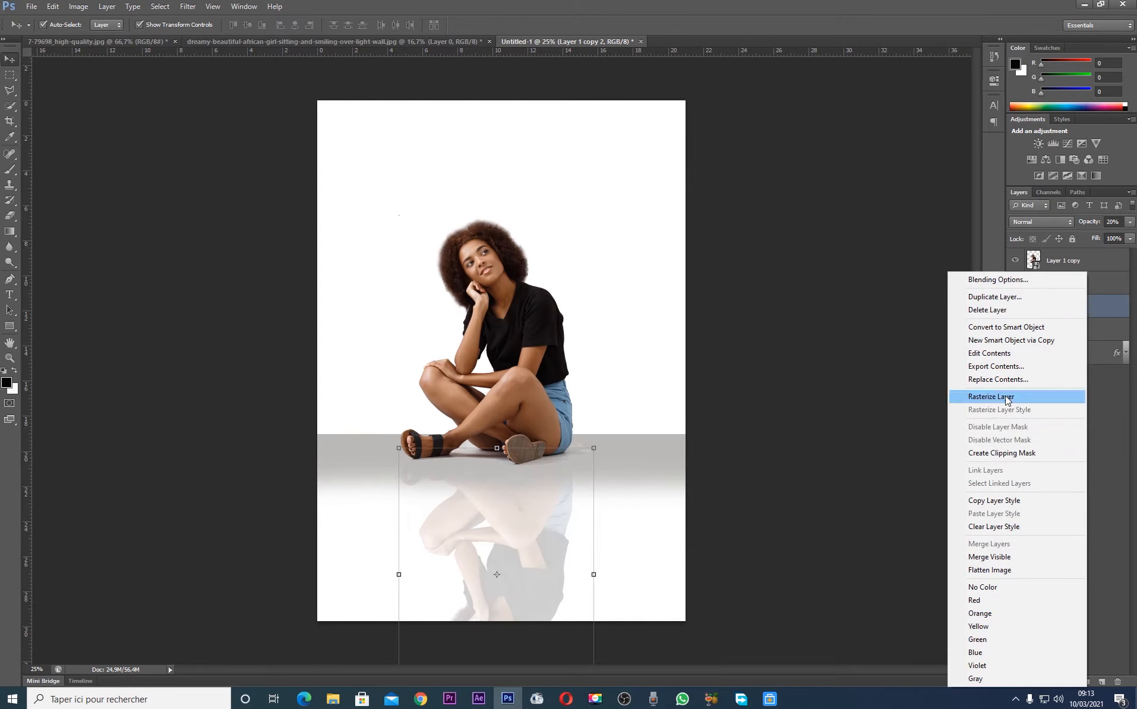
{"action": "left_click", "coordinate": [977, 399]}
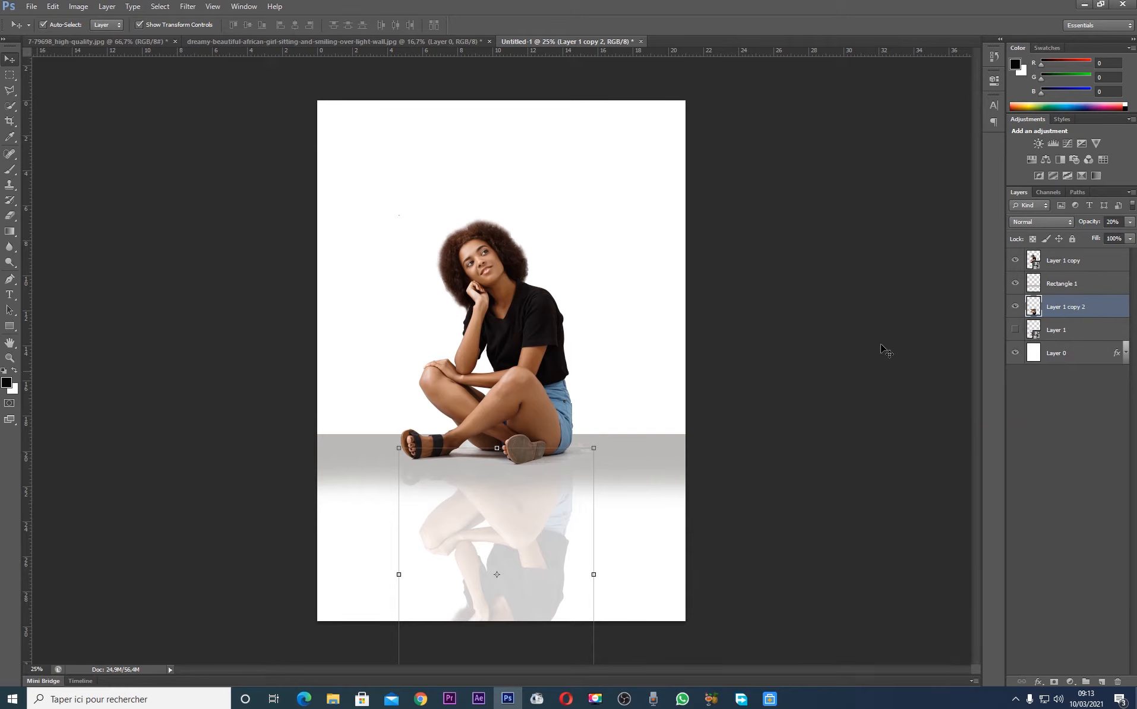
Erase the lower part of the reflection with a soft round Eraser of 473 px at 0% hardness, fading it out below the legs
{"action": "left_click", "coordinate": [9, 216]}
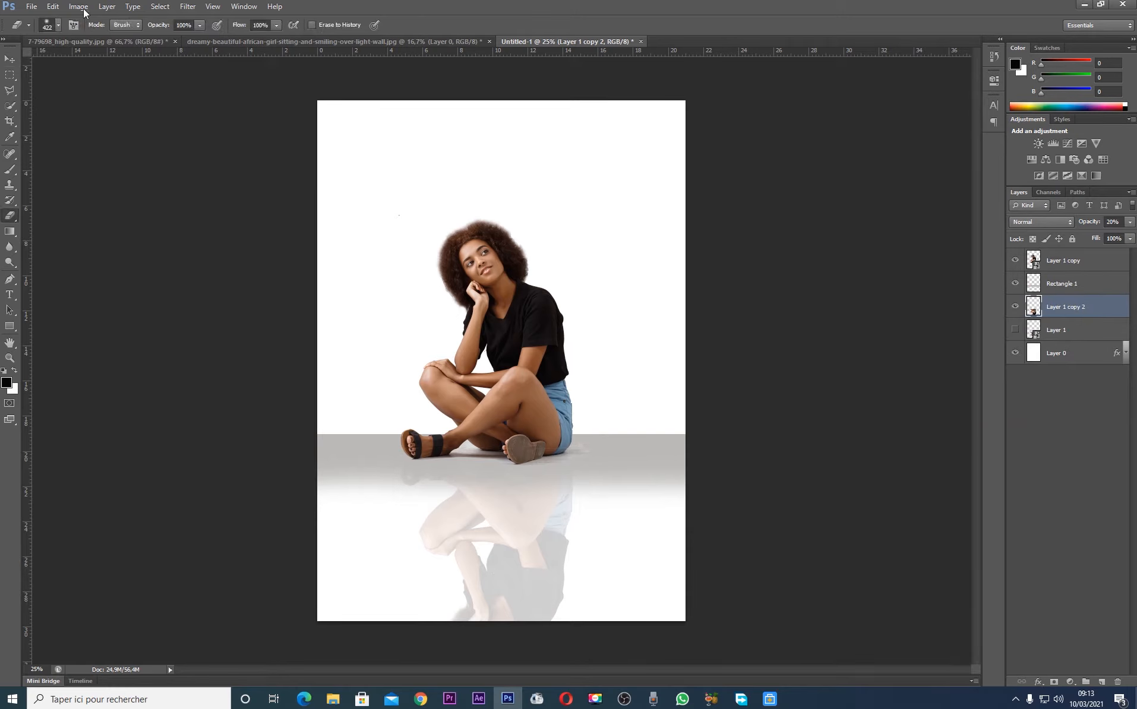
{"action": "left_click", "coordinate": [58, 27]}
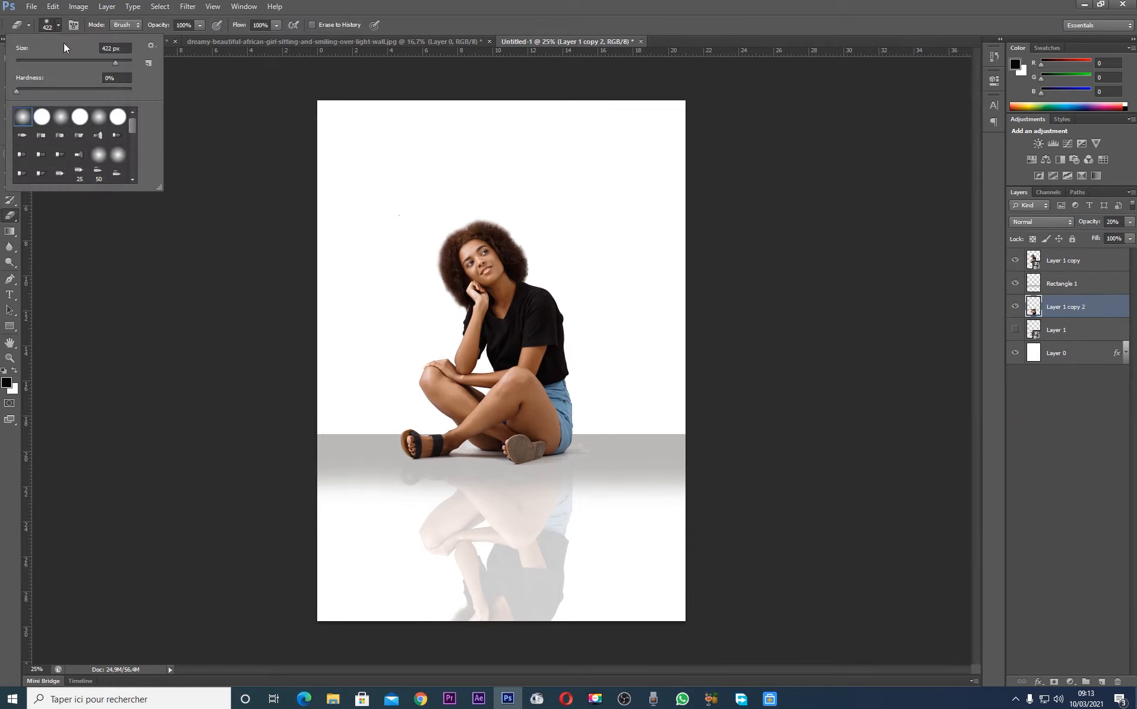
{"action": "left_click", "coordinate": [45, 120]}
{"action": "left_click", "coordinate": [28, 119]}
{"action": "mouse_move", "coordinate": [553, 632]}
{"action": "left_mouse_down"}
{"action": "mouse_move", "coordinate": [374, 627]}
{"action": "mouse_move", "coordinate": [605, 602]}
{"action": "mouse_move", "coordinate": [355, 596]}
{"action": "mouse_move", "coordinate": [611, 564]}
{"action": "mouse_move", "coordinate": [423, 558]}
{"action": "mouse_move", "coordinate": [389, 566]}
{"action": "mouse_move", "coordinate": [634, 551]}
{"action": "mouse_move", "coordinate": [516, 553]}
{"action": "mouse_move", "coordinate": [388, 578]}
{"action": "mouse_move", "coordinate": [412, 542]}
{"action": "mouse_move", "coordinate": [477, 566]}
{"action": "mouse_move", "coordinate": [603, 562]}
{"action": "mouse_move", "coordinate": [496, 546]}
{"action": "left_mouse_up"}
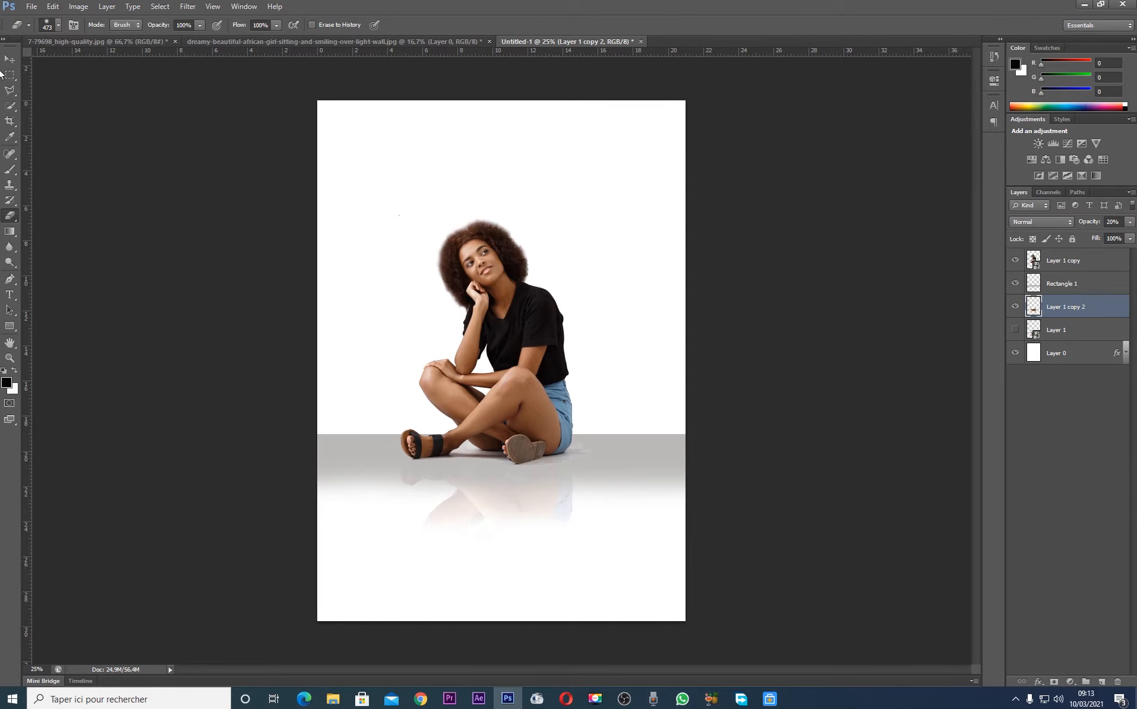
{"action": "left_click", "coordinate": [9, 59]}
{"action": "left_click", "coordinate": [794, 349]}
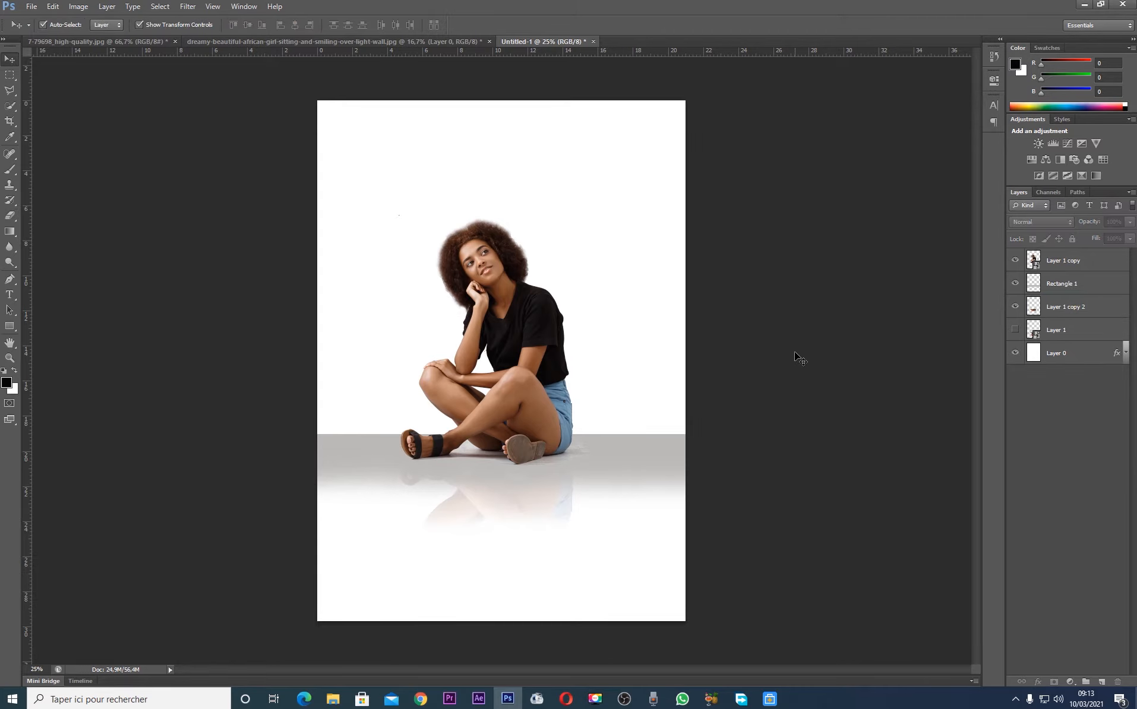
Apply a Color Overlay to the Rectangle 1 floor band, using the warm grey bfb9b7 sampled from the shadow beside the sandal
{"action": "left_click", "coordinate": [627, 444]}
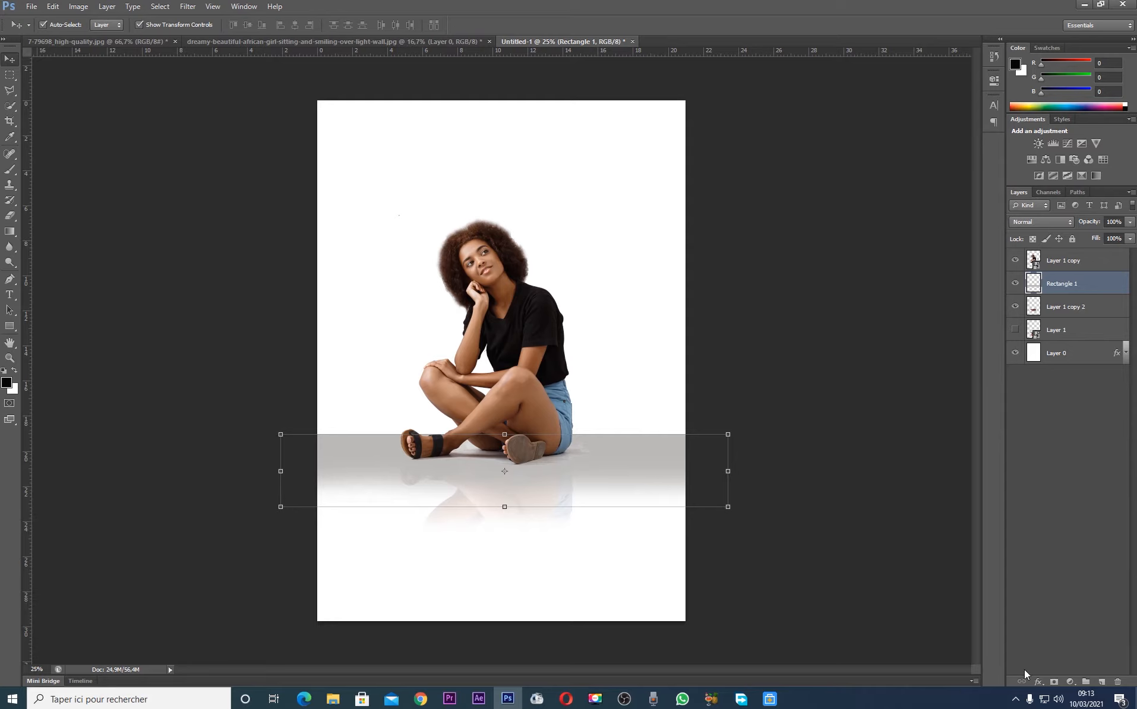
{"action": "left_click", "coordinate": [1038, 682]}
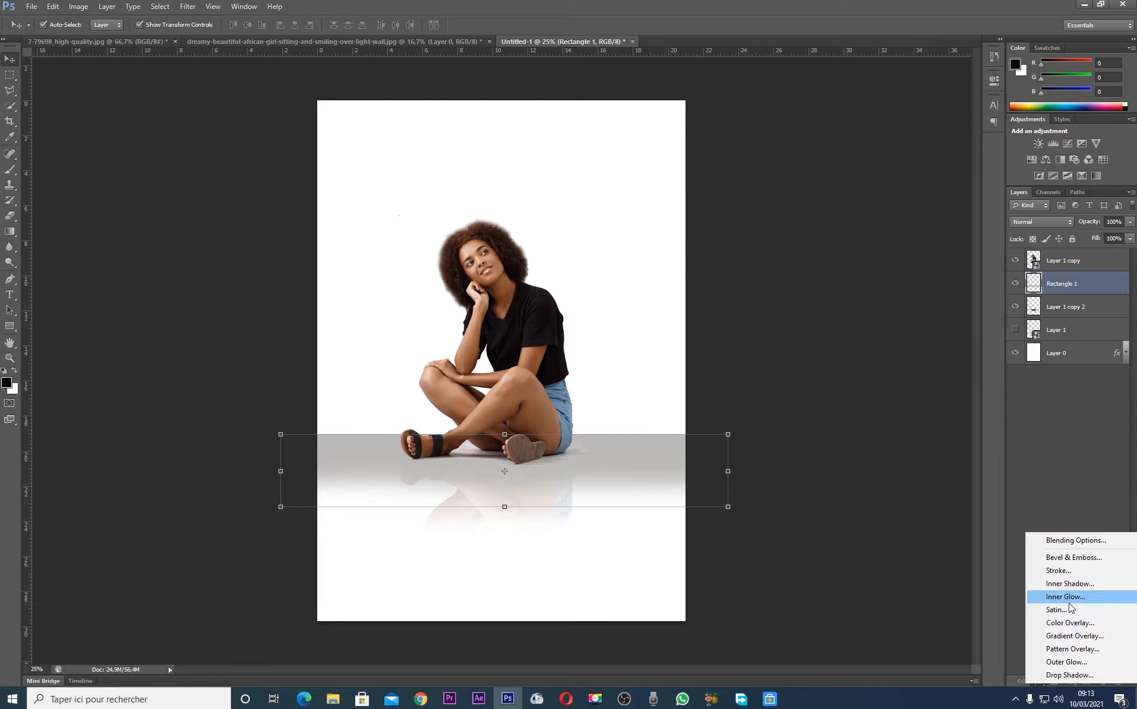
{"action": "left_click", "coordinate": [1071, 624]}
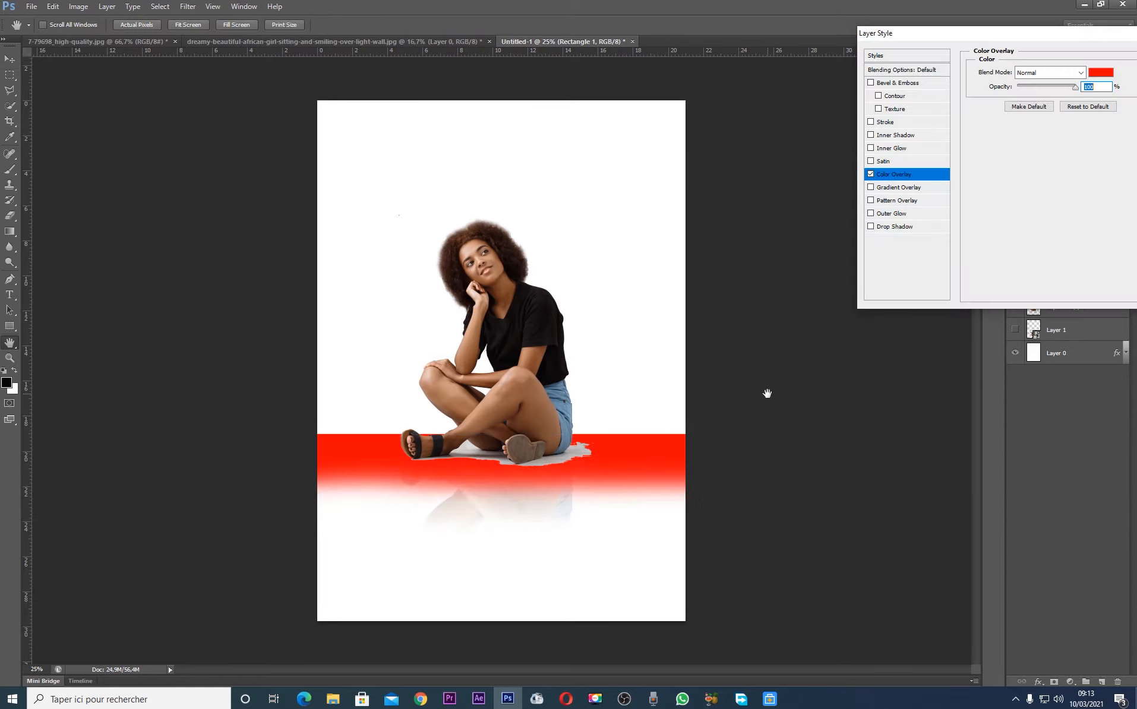
{"action": "left_click", "coordinate": [1105, 75]}
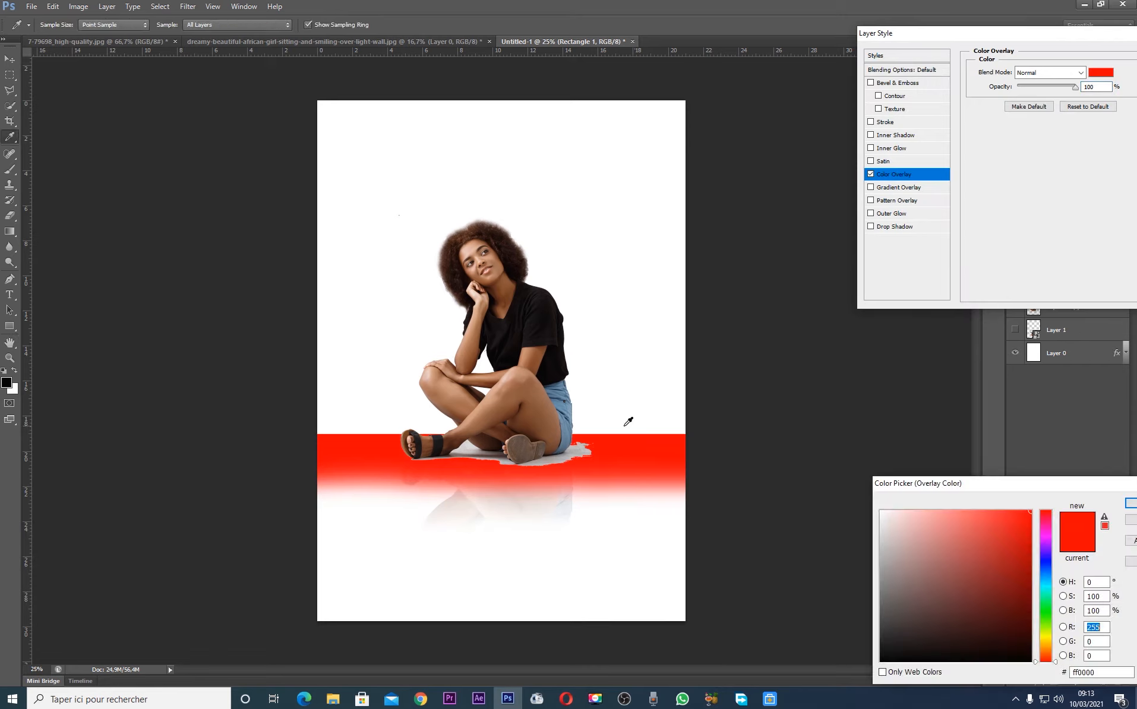
{"action": "left_click", "coordinate": [565, 454]}
{"action": "left_click", "coordinate": [556, 456]}
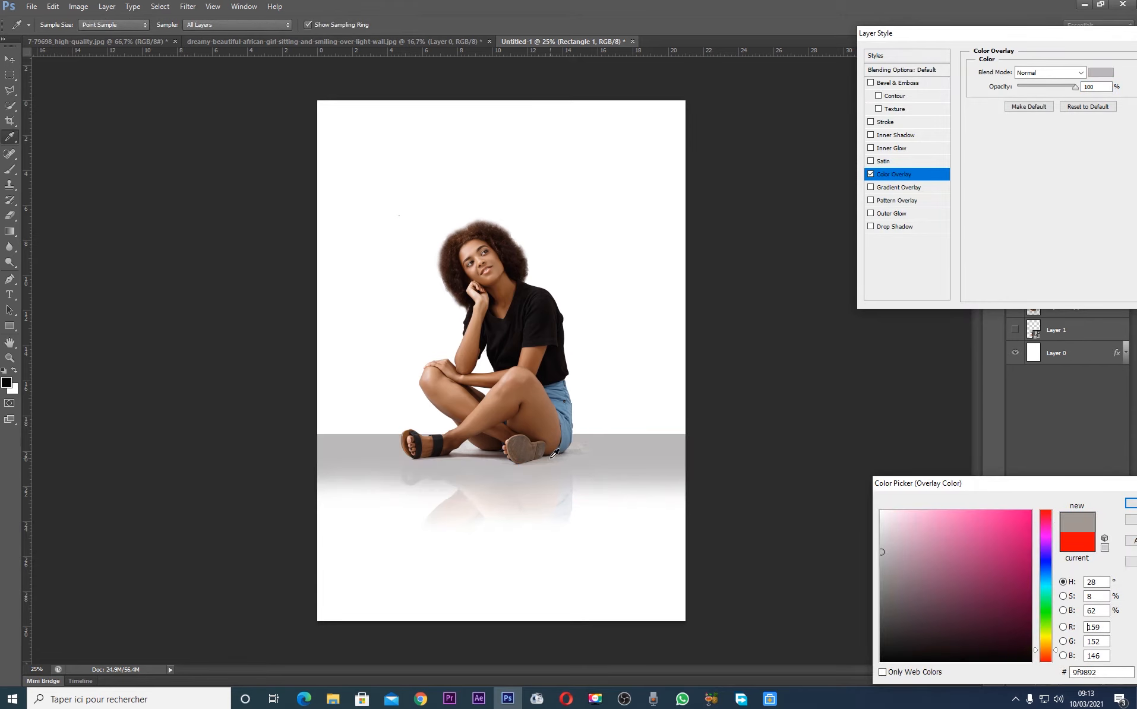
{"action": "left_click", "coordinate": [555, 458]}
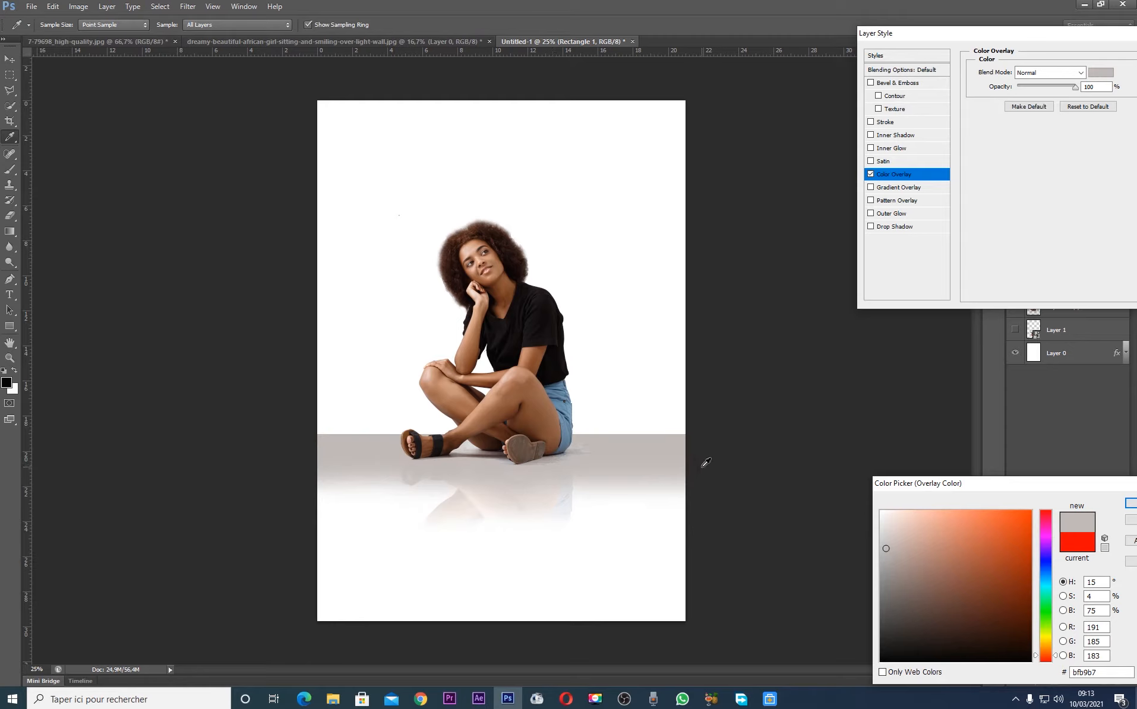
{"action": "key", "text": "Return"}
{"action": "key", "text": "Return"}
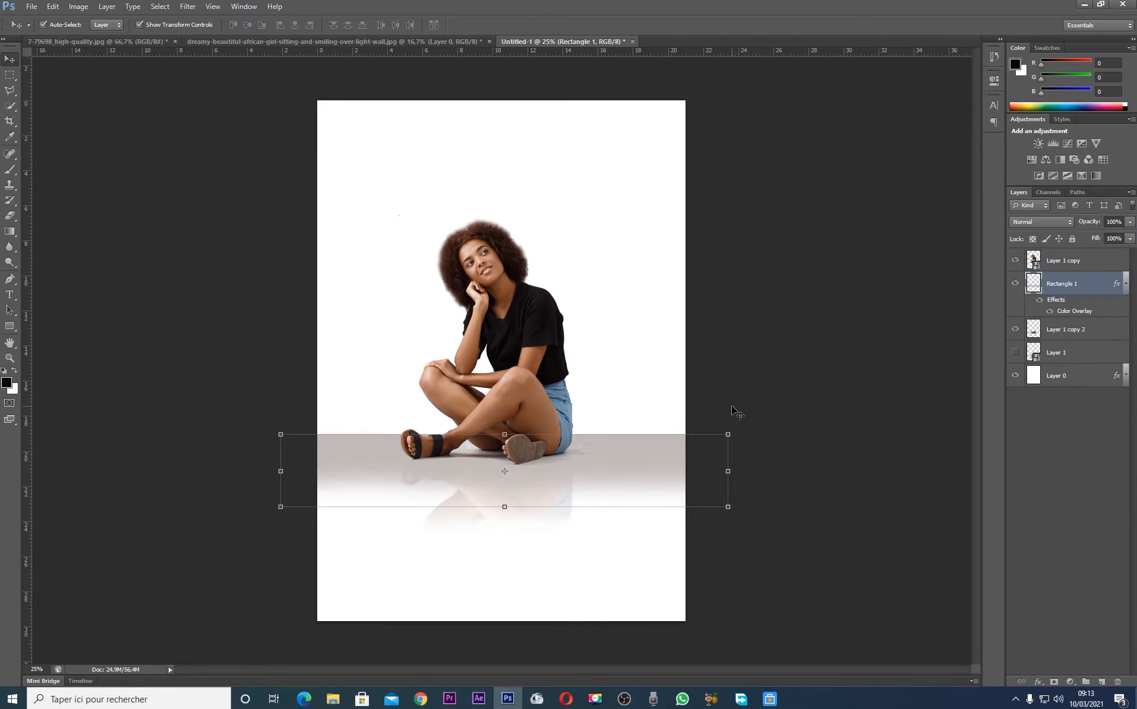
{"action": "left_click", "coordinate": [761, 386]}
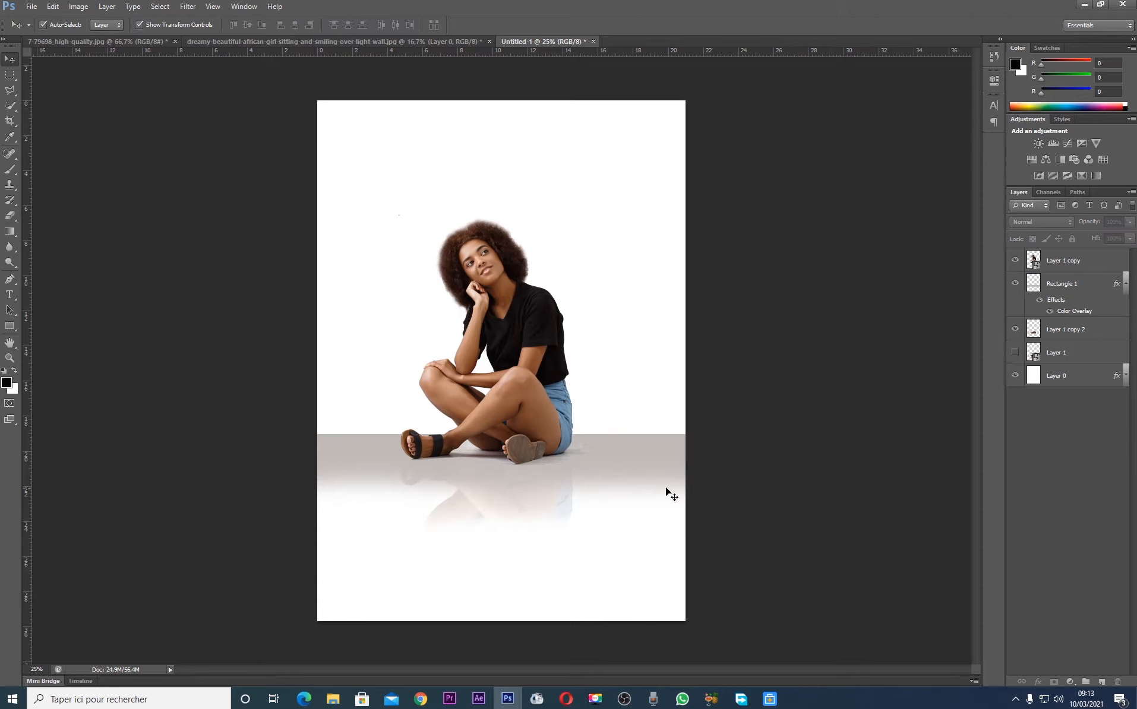
Duplicate the floor band and move the copy up until it sits directly above the original band
{"action": "left_click", "coordinate": [631, 445]}
{"action": "left_click", "coordinate": [769, 426]}
{"action": "left_click", "coordinate": [647, 476]}
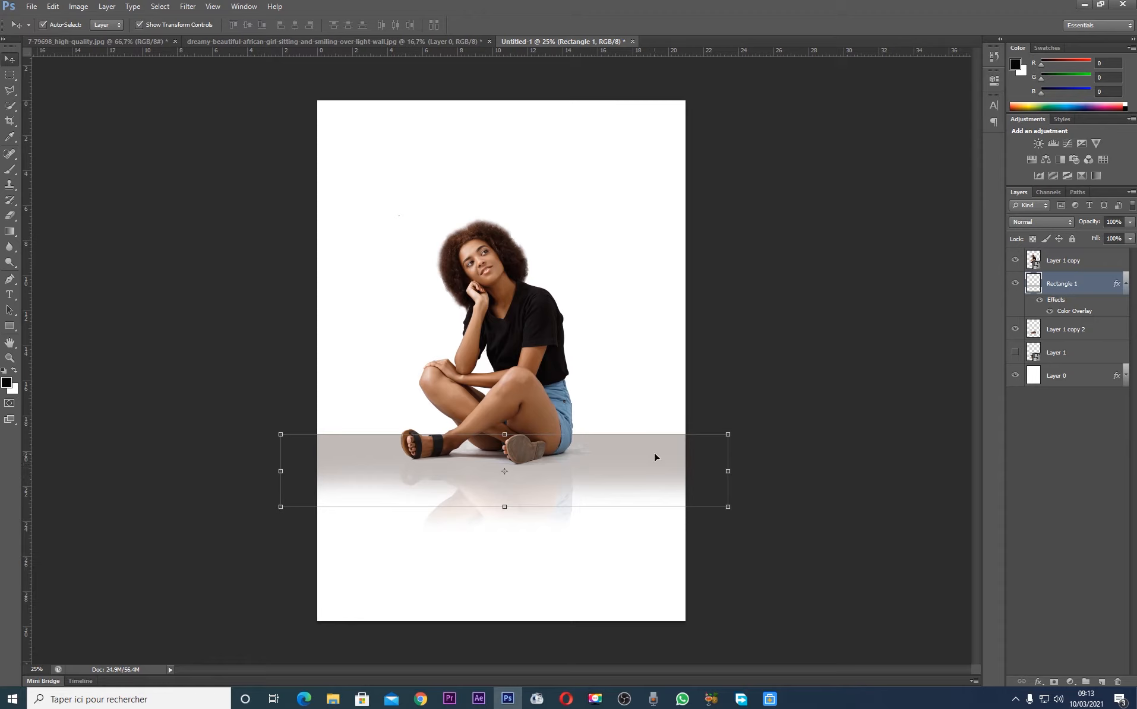
{"action": "key", "text": "ctrl+j"}
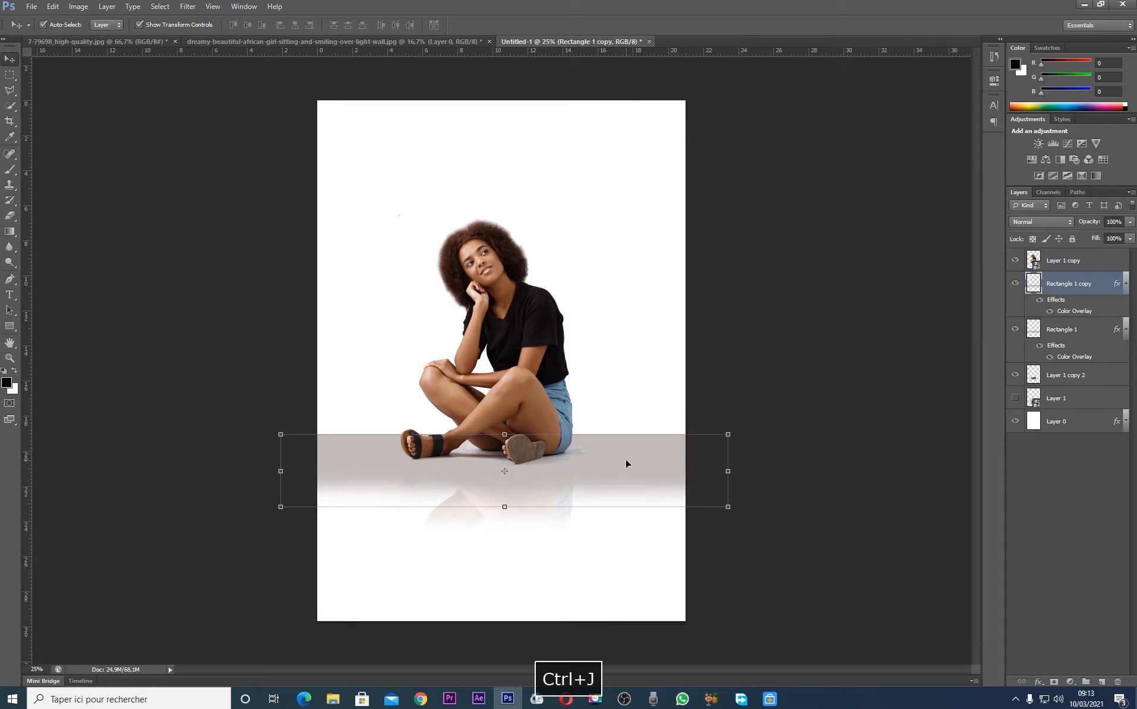
{"action": "left_click_drag", "start_coordinate": [626, 461], "coordinate": [631, 350]}
{"action": "key", "text": "Down"}
{"action": "key", "text": "Down"}
{"action": "key", "text": "Down"}
{"action": "key", "text": "Down"}
{"action": "key", "text": "Down"}
{"action": "key", "text": "Down"}
{"action": "key", "text": "Down"}
{"action": "key", "text": "Down"}
{"action": "key", "text": "Down"}
{"action": "key", "text": "Down"}
{"action": "key", "text": "Down"}
{"action": "key", "text": "Down"}
{"action": "key", "text": "Down"}
{"action": "key", "text": "Down"}
{"action": "key", "text": "Down"}
{"action": "key", "text": "Down"}
{"action": "key", "text": "Down"}
{"action": "key", "text": "Down"}
{"action": "key", "text": "Down"}
{"action": "key", "text": "Down"}
{"action": "key", "text": "Down"}
{"action": "key", "text": "Down"}
{"action": "key", "text": "Down"}
{"action": "key", "text": "Down"}
{"action": "key", "text": "Down"}
{"action": "key", "text": "Down"}
{"action": "key", "text": "Down"}
{"action": "key", "text": "Down"}
{"action": "key", "text": "Down"}
{"action": "key", "text": "Down"}
{"action": "key", "text": "Down"}
{"action": "key", "text": "Down"}
{"action": "key", "text": "Down"}
{"action": "key", "text": "Down"}
Flip the copied band vertically and nudge it down until its solid edge meets the original band's top edge
{"action": "left_click", "coordinate": [52, 6]}
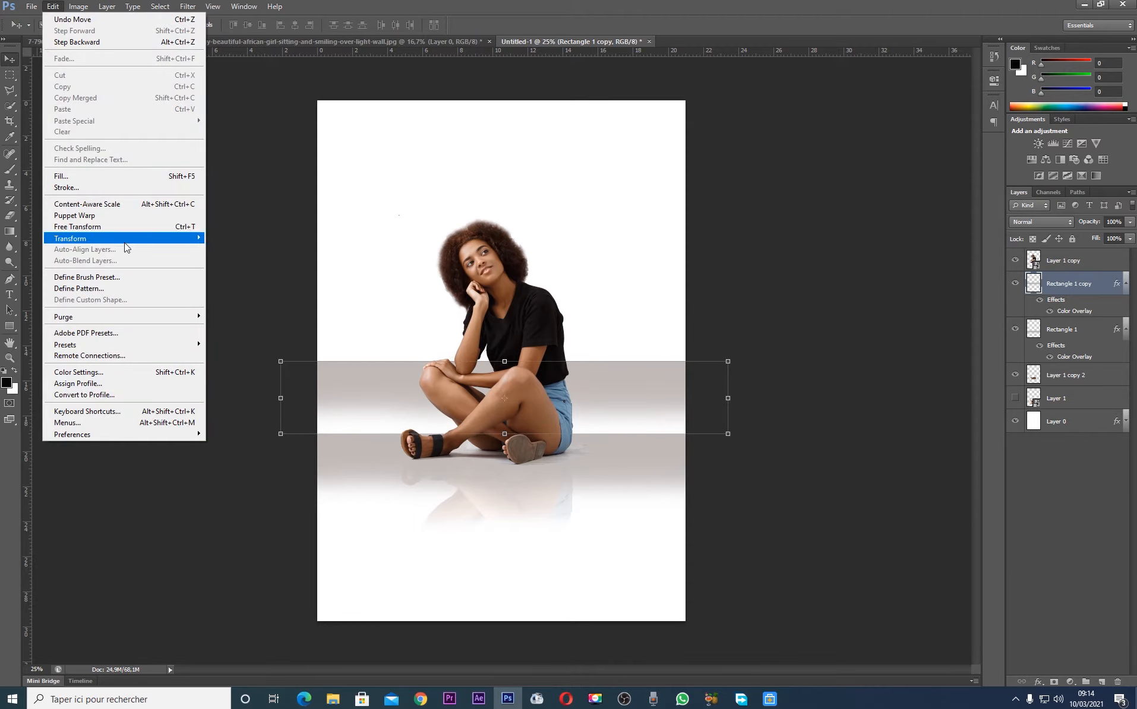
{"action": "mouse_move", "coordinate": [124, 243]}
{"action": "left_click", "coordinate": [238, 327]}
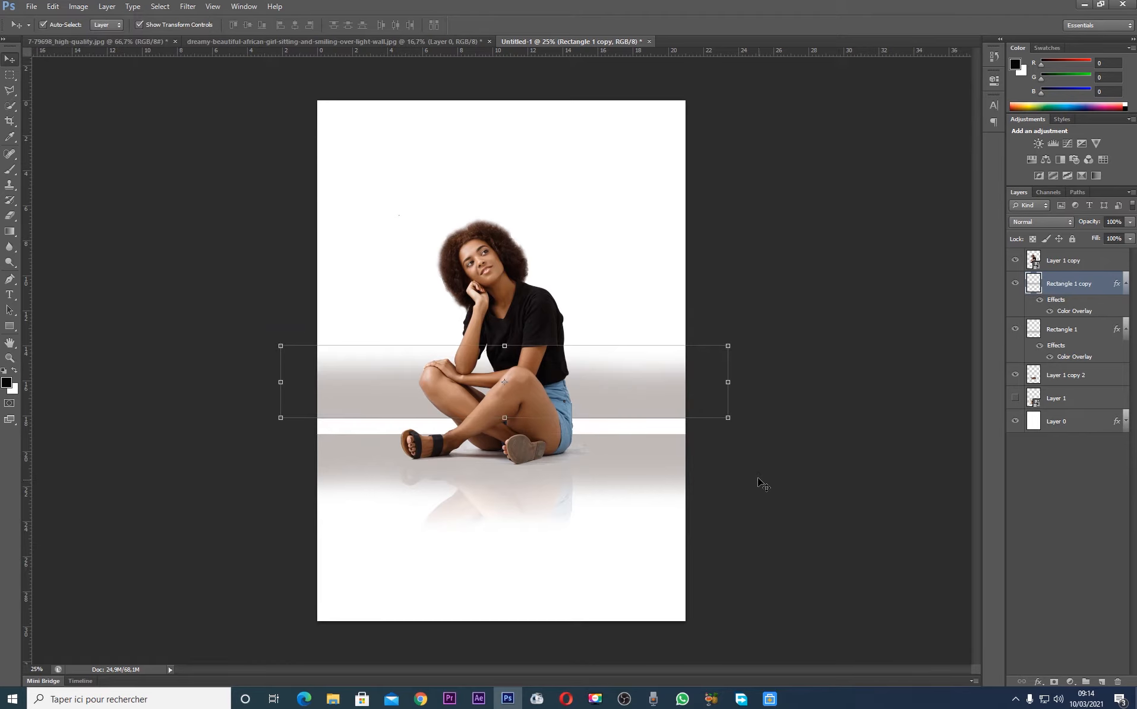
{"action": "key", "text": "Down"}
{"action": "key", "text": "Down"}
{"action": "key", "text": "Down"}
{"action": "key", "text": "Down"}
{"action": "key", "text": "Down"}
{"action": "key", "text": "Down"}
{"action": "key", "text": "Down"}
{"action": "key", "text": "Down"}
{"action": "key", "text": "Down"}
{"action": "key", "text": "Down"}
{"action": "key", "text": "Down"}
{"action": "key", "text": "Down"}
{"action": "key", "text": "Down"}
{"action": "key", "text": "Down"}
{"action": "key", "text": "Down"}
{"action": "key", "text": "Down"}
{"action": "key", "text": "Down"}
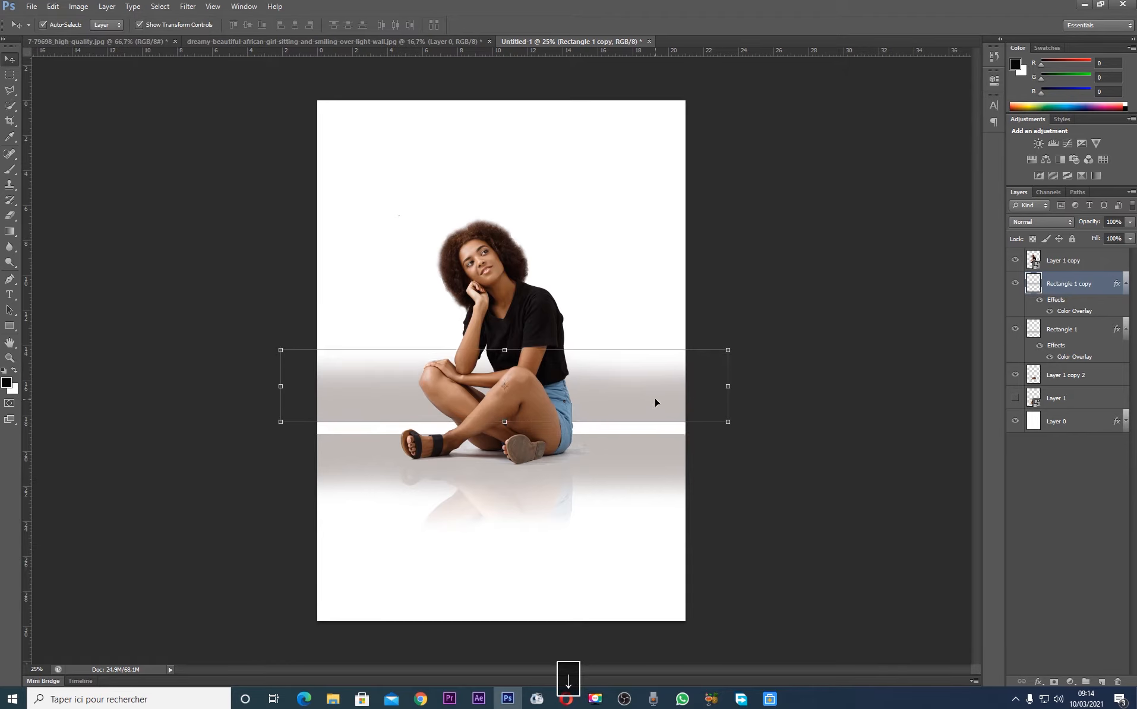
{"action": "key", "text": "Down"}
{"action": "key", "text": "Down"}
{"action": "key", "text": "Down"}
{"action": "key", "text": "Down"}
{"action": "key", "text": "Down"}
{"action": "key", "text": "Down"}
{"action": "key", "text": "Down"}
{"action": "key", "text": "Down"}
{"action": "key", "text": "Down"}
{"action": "key", "text": "Down"}
{"action": "key", "text": "Down"}
{"action": "key", "text": "Down"}
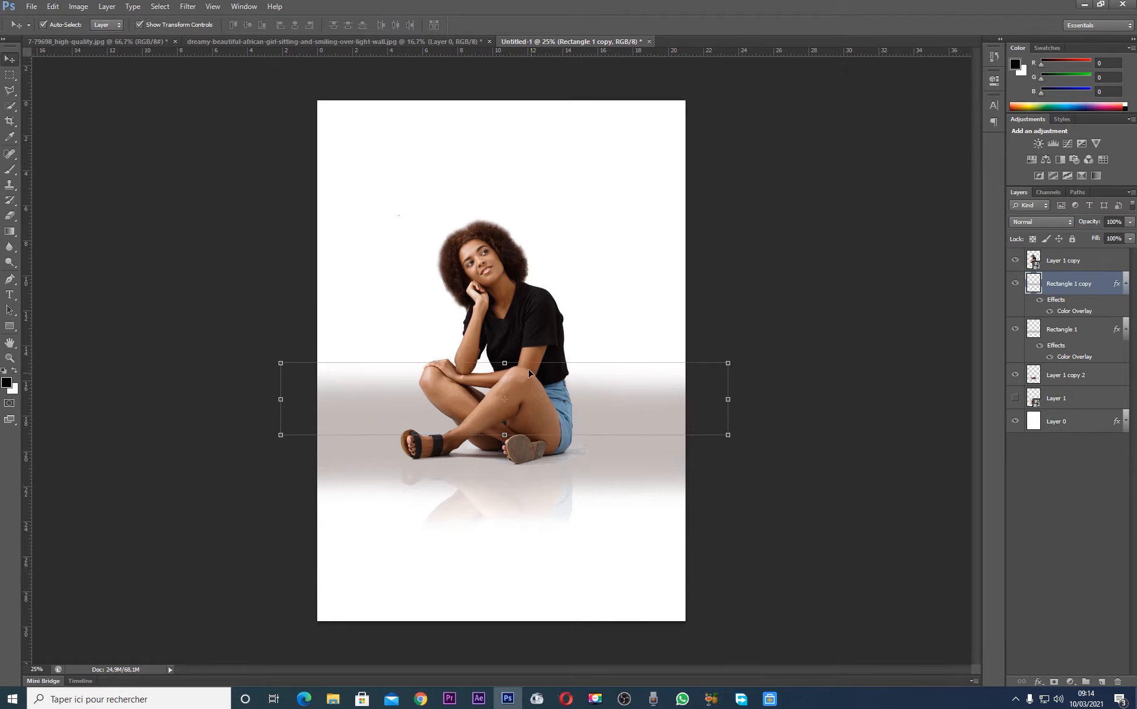
Squash the flipped band vertically into a strip about 0.6 cm tall and nudge it against the original band's top edge
{"action": "left_click_drag", "start_coordinate": [504, 361], "coordinate": [511, 425]}
{"action": "key", "text": "Return"}
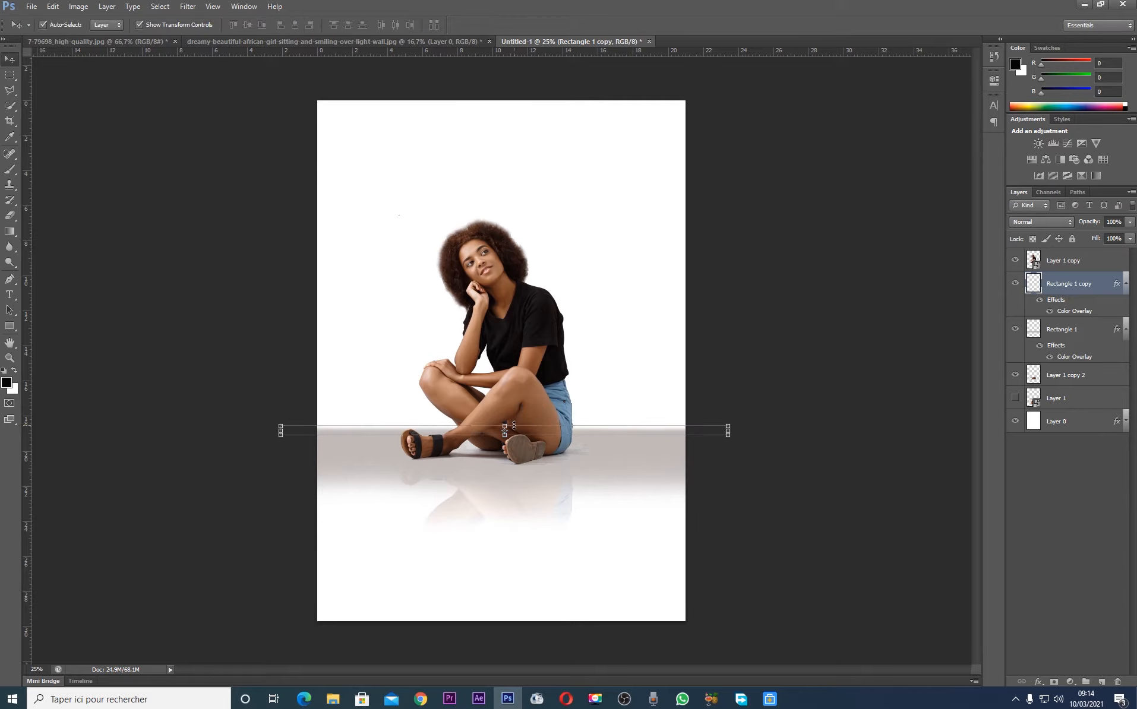
{"action": "key", "text": "Up"}
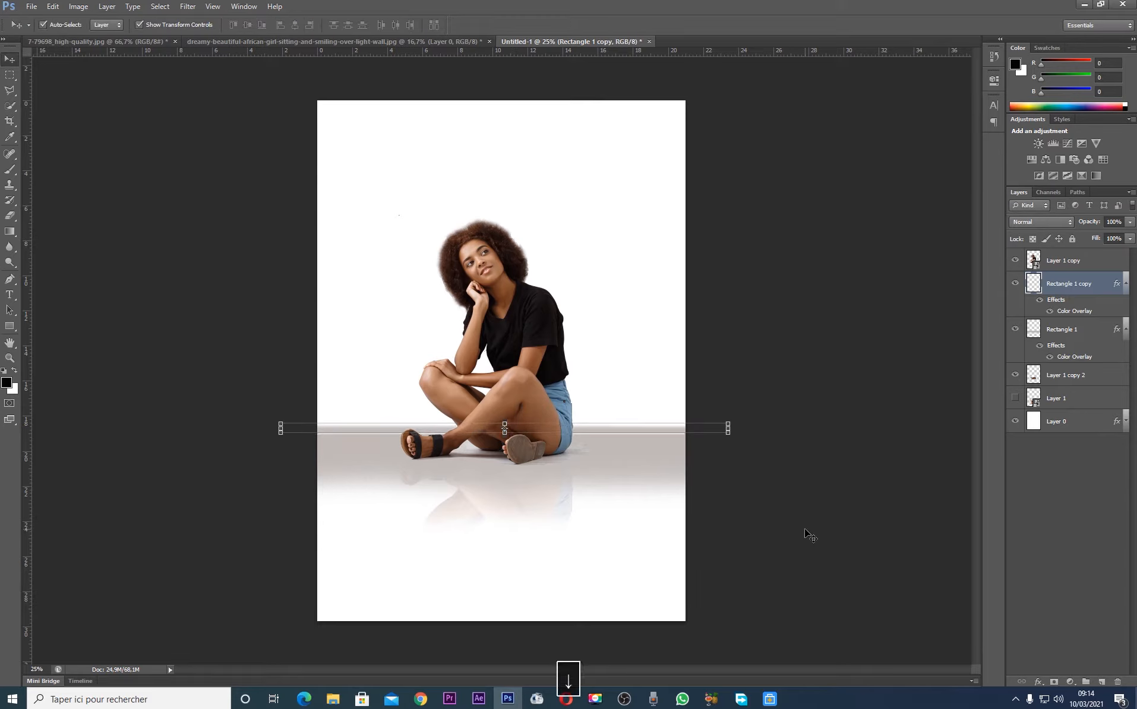
{"action": "key", "text": "Down"}
{"action": "left_click", "coordinate": [804, 529]}
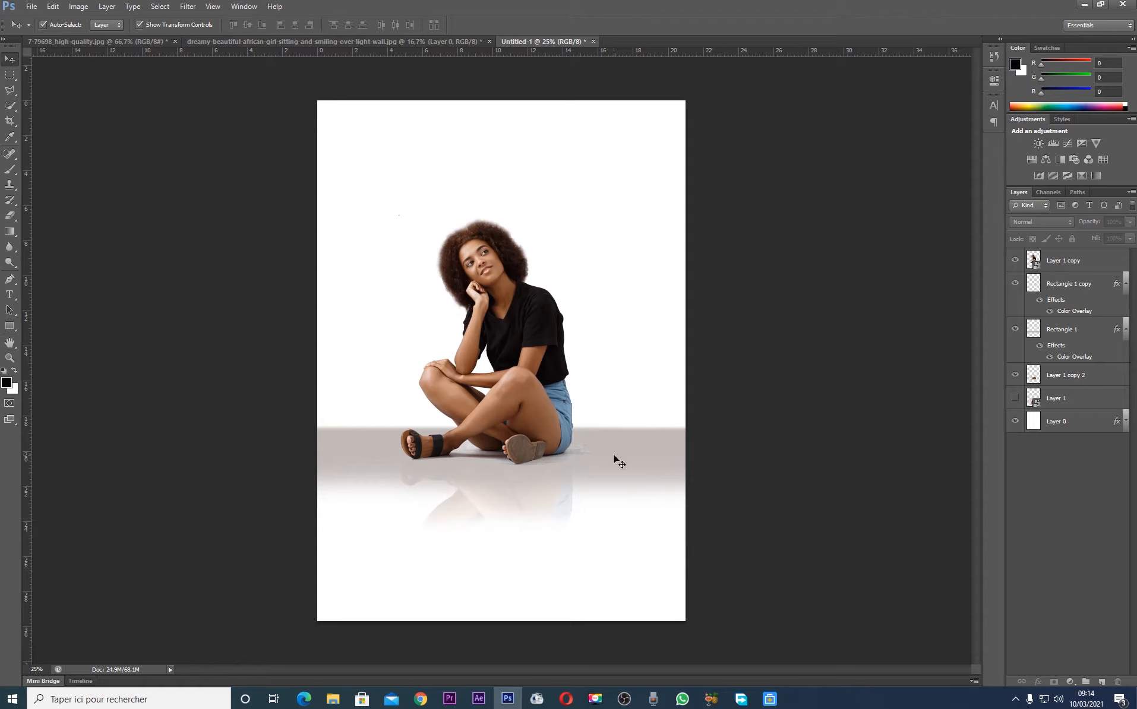
Stretch the flipped strip upward to about 1.1 cm tall to soften the floor's back edge, and deselect it
{"action": "left_click", "coordinate": [642, 438]}
{"action": "left_click", "coordinate": [512, 423]}
{"action": "left_click_drag", "start_coordinate": [511, 423], "coordinate": [512, 419]}
{"action": "key", "text": "Return"}
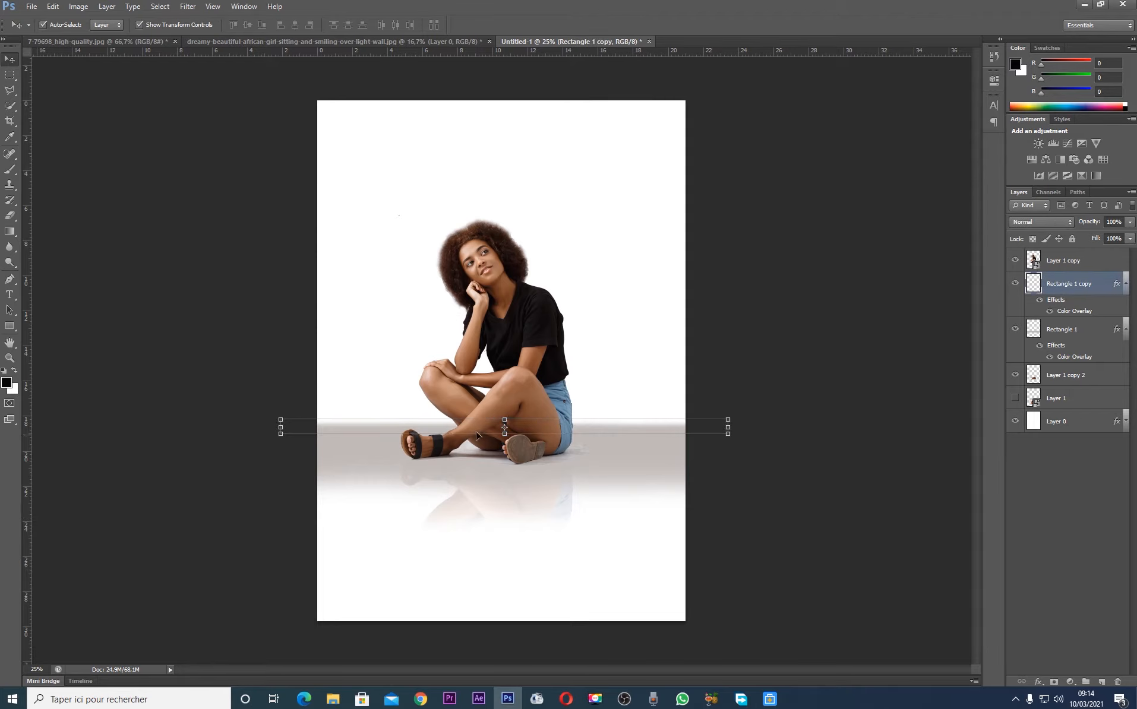
{"action": "left_click_drag", "start_coordinate": [504, 419], "coordinate": [504, 414]}
{"action": "key", "text": "Return"}
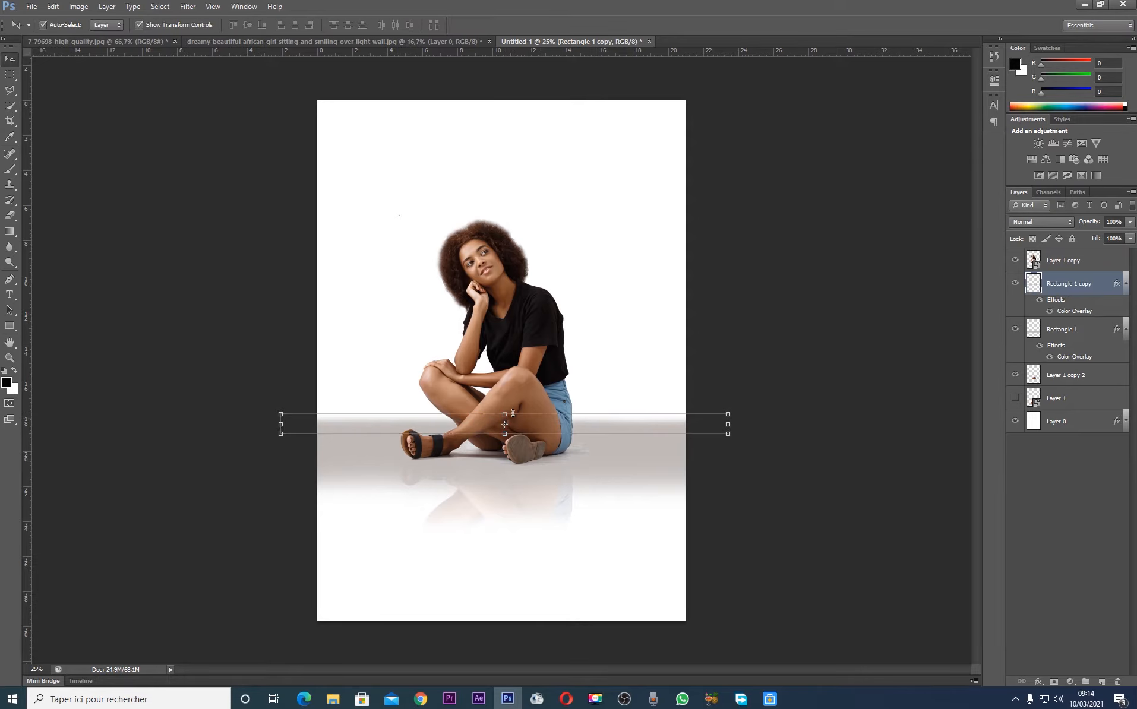
{"action": "left_click", "coordinate": [813, 289]}
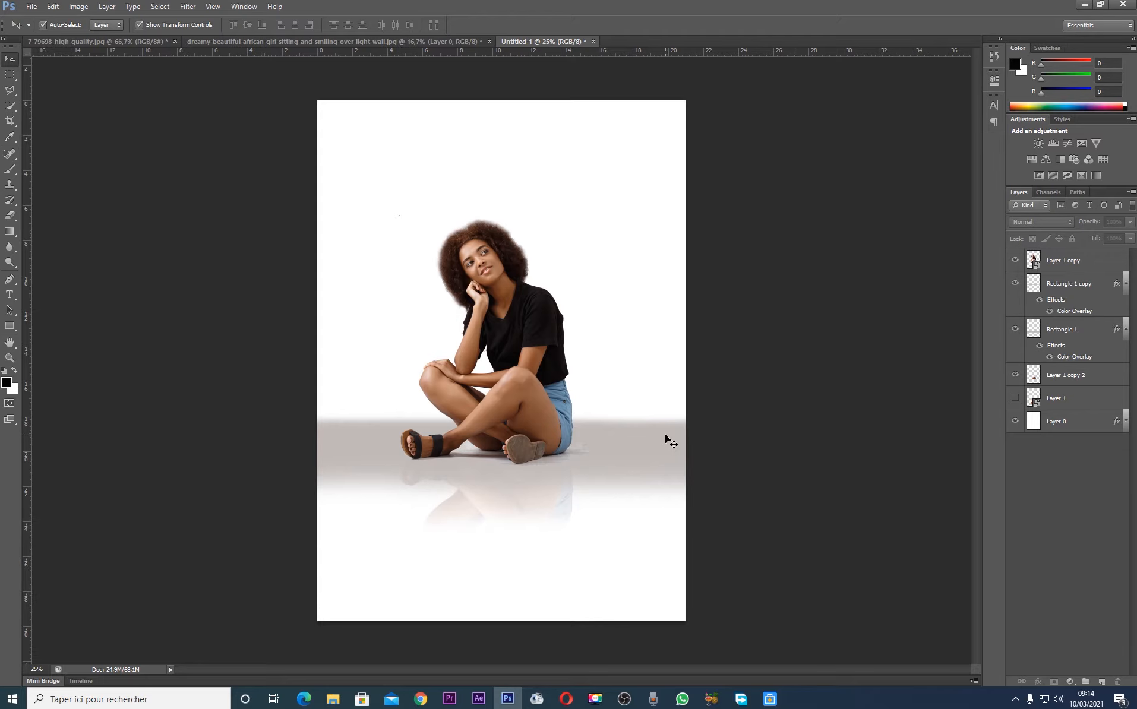
Save the document as the Photoshop file "fille assise reflet" in the projets Ps folder with Maximize Compatibility on
{"action": "key", "text": "ctrl+shift+s"}
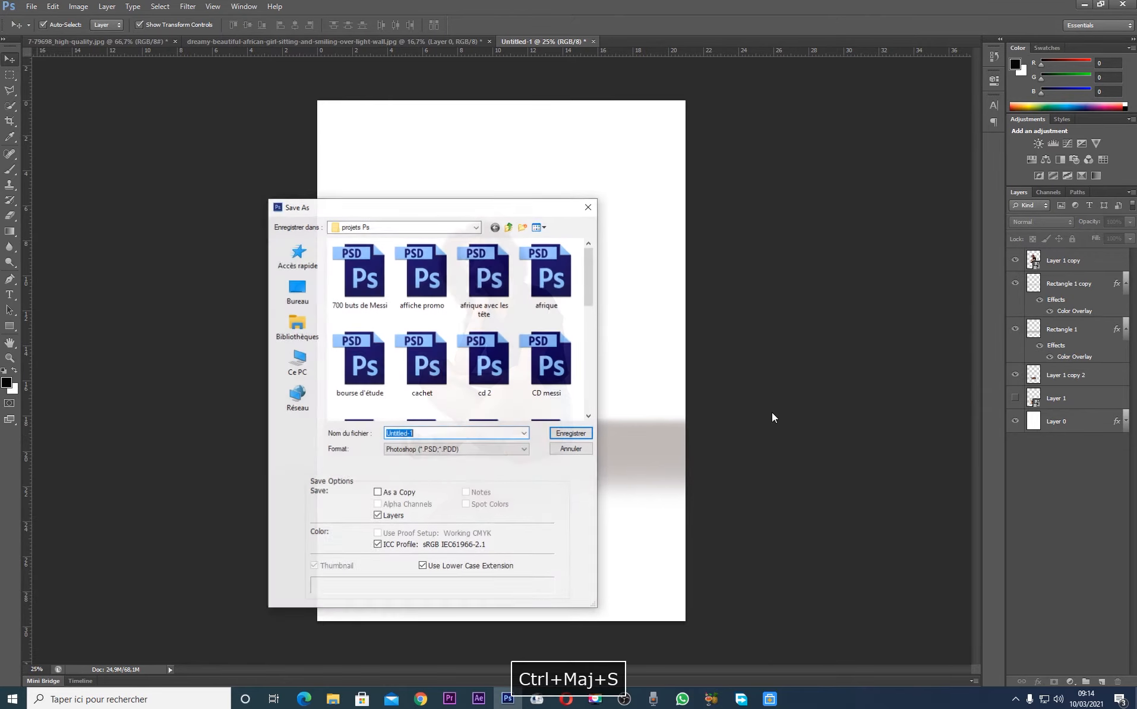
{"action": "left_click_drag", "start_coordinate": [433, 208], "coordinate": [606, 171]}
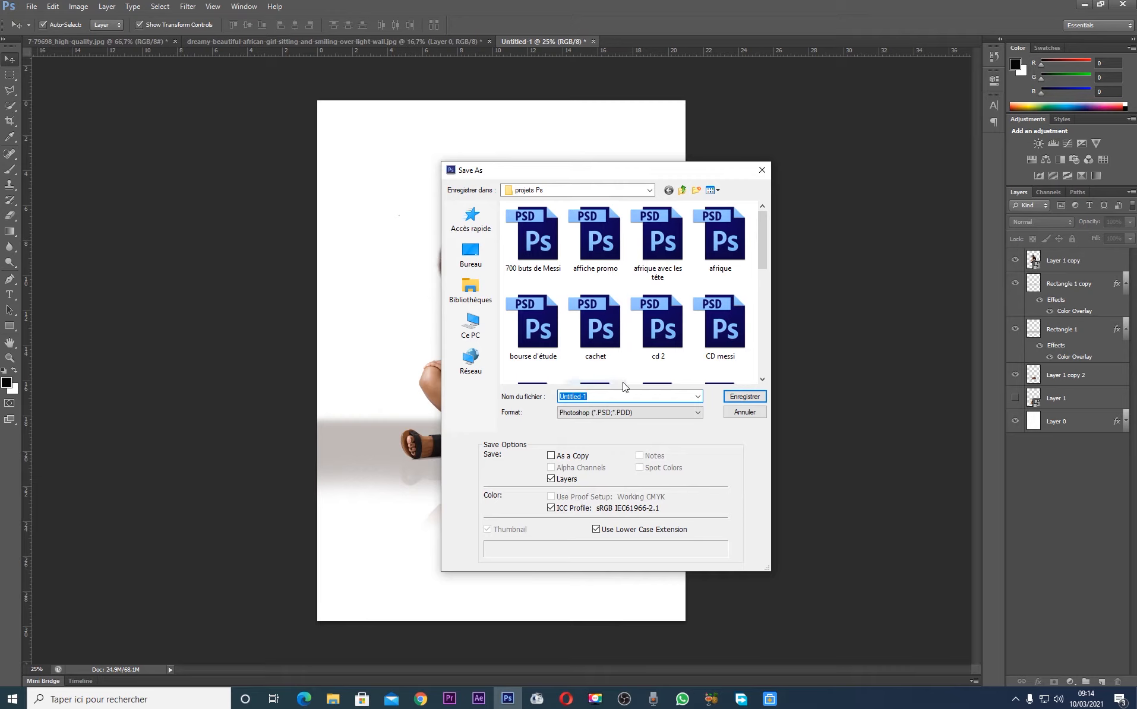
{"action": "type", "text": "fill"}
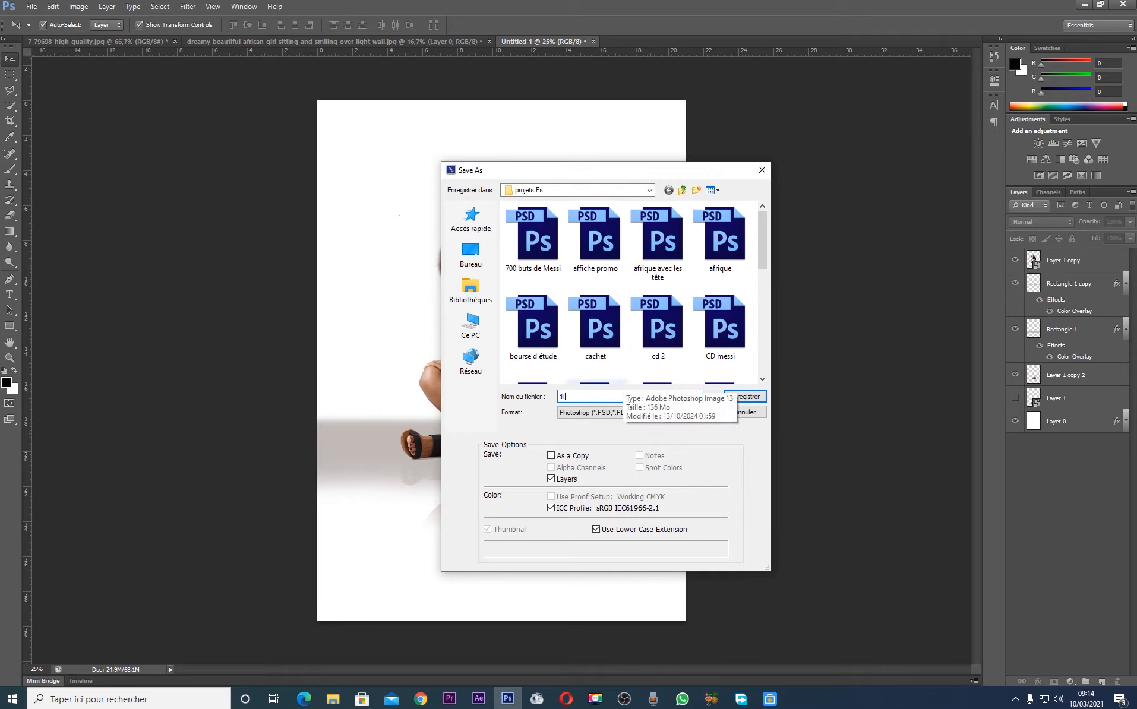
{"action": "type", "text": "e assise "}
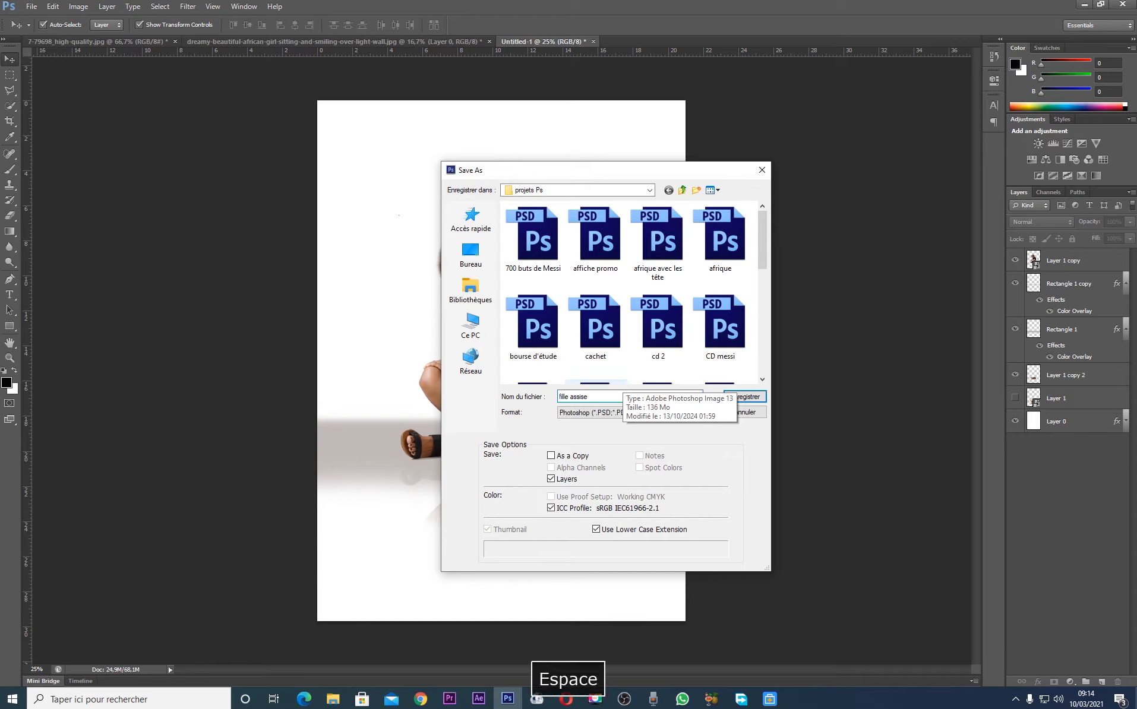
{"action": "type", "text": "reflet"}
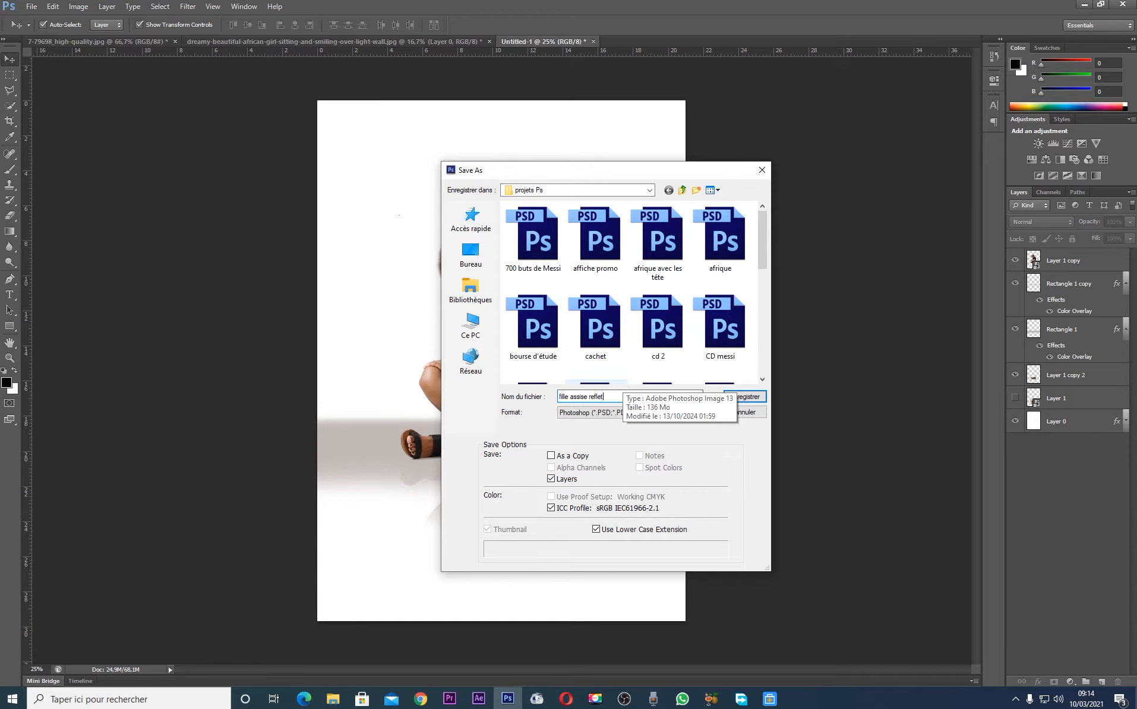
{"action": "key", "text": "Return"}
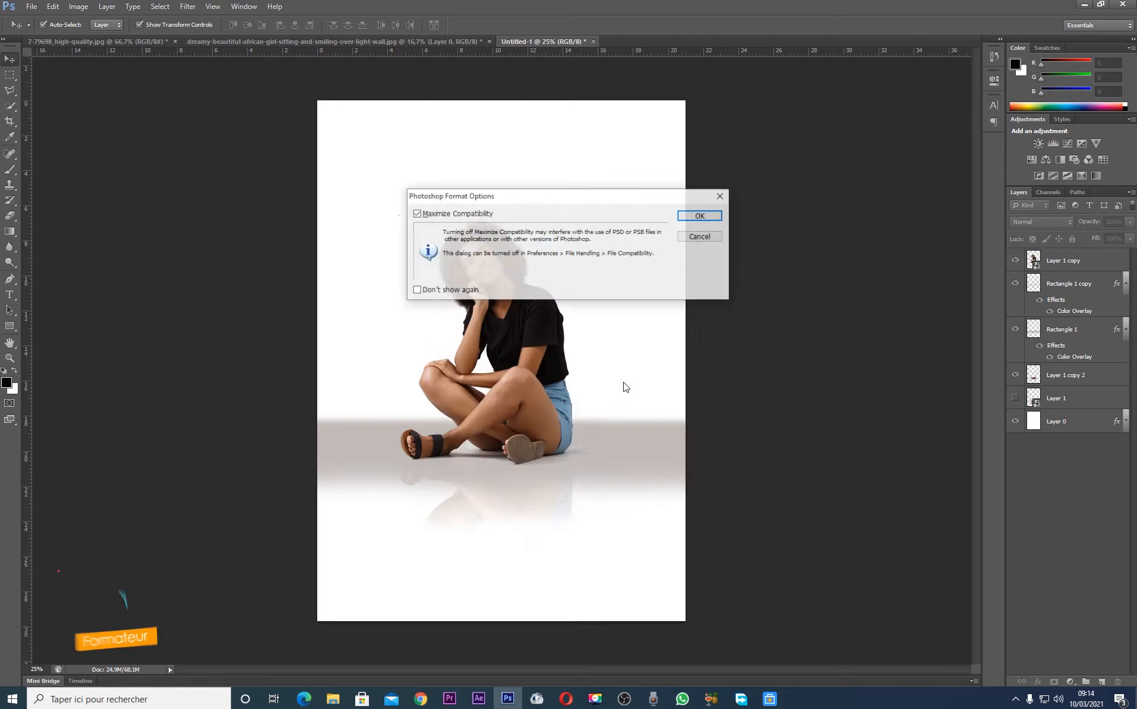
{"action": "left_click", "coordinate": [706, 219]}
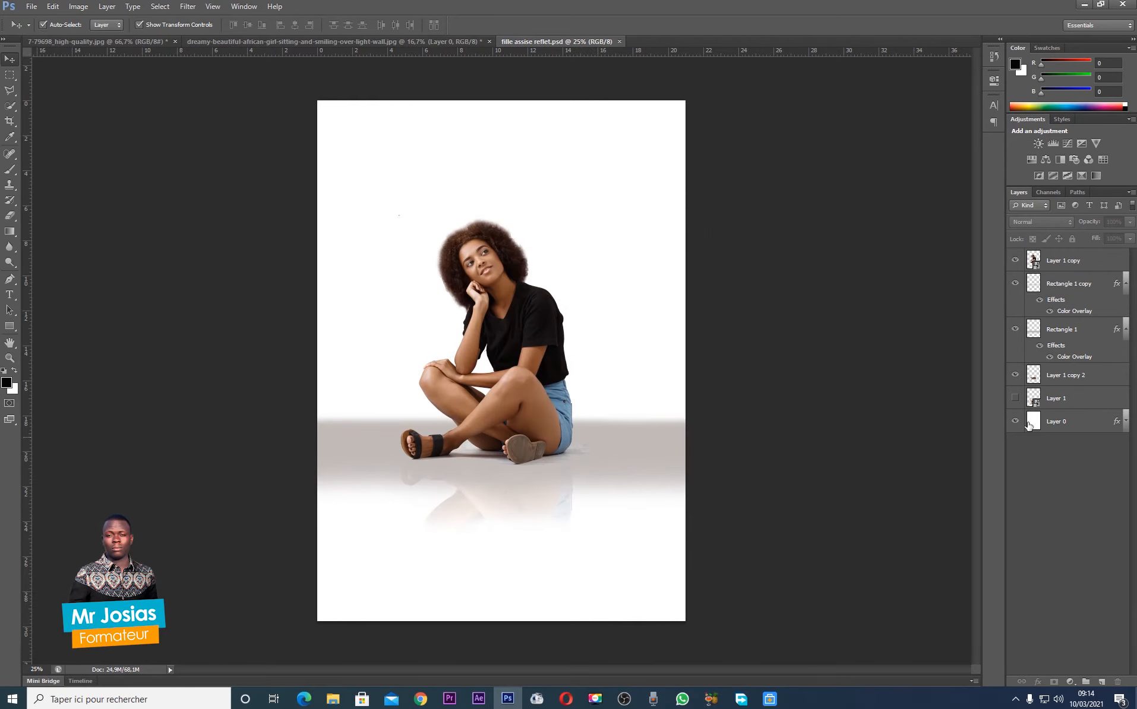
Collapse the effects lists of the Rectangle 1 copy and Rectangle 1 layers, and save the document
{"action": "left_click", "coordinate": [1125, 285]}
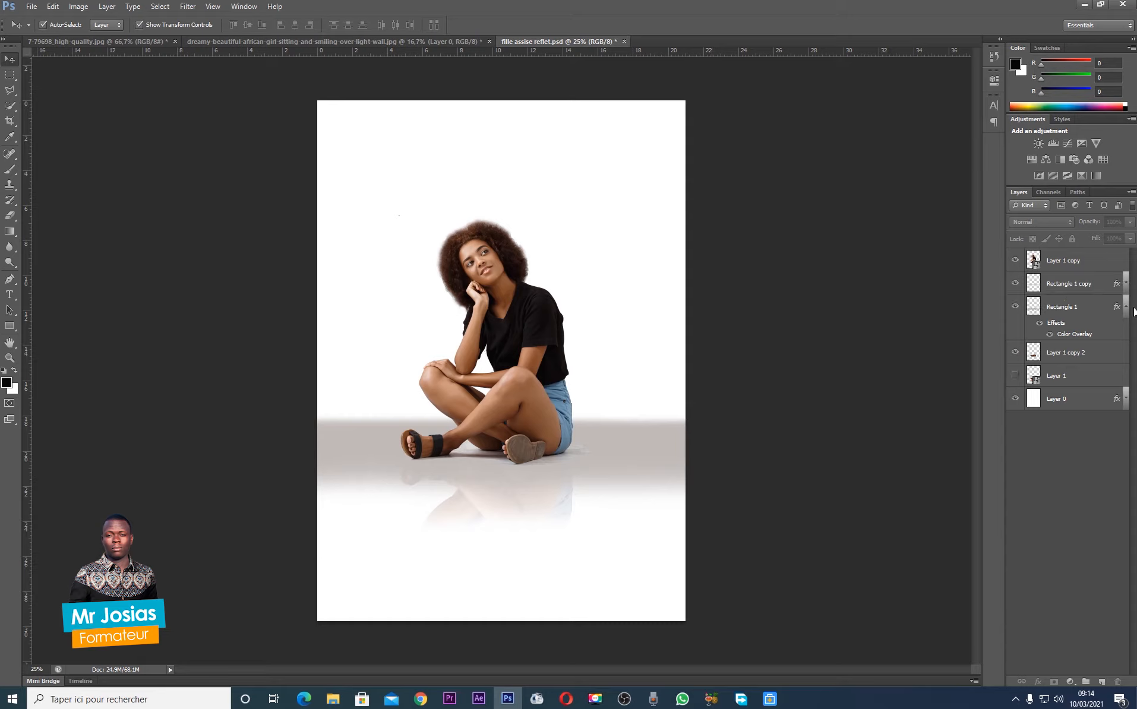
{"action": "left_click", "coordinate": [1125, 307]}
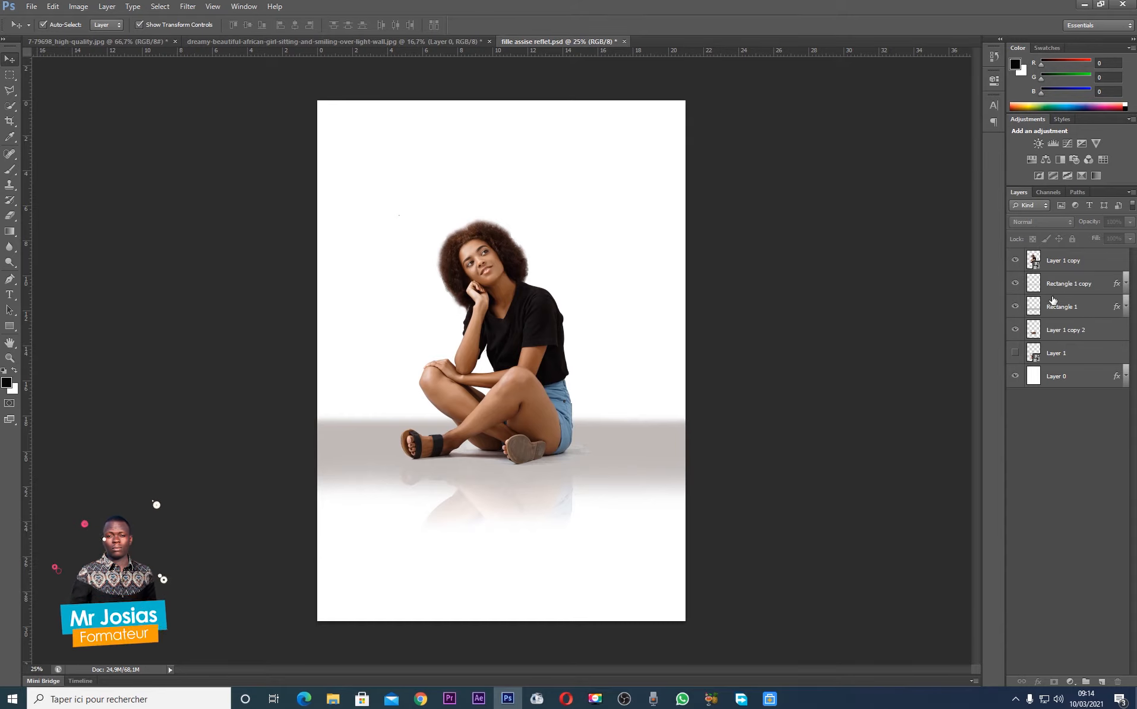
{"action": "left_click", "coordinate": [465, 502]}
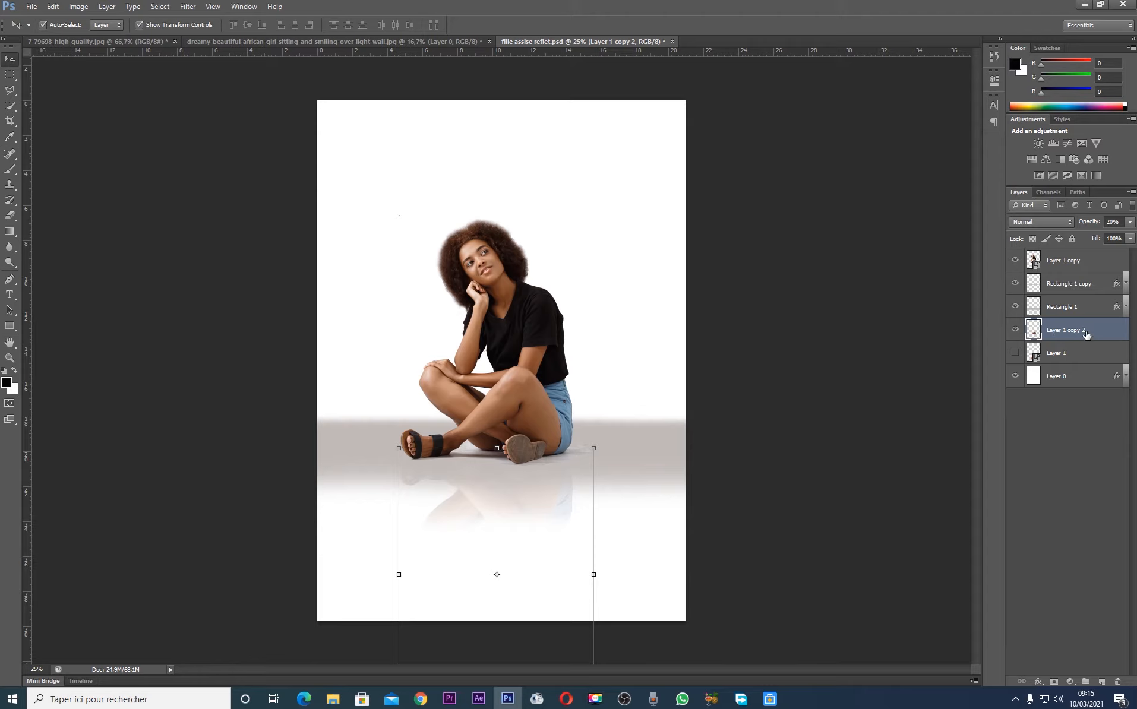
{"action": "left_click", "coordinate": [778, 390]}
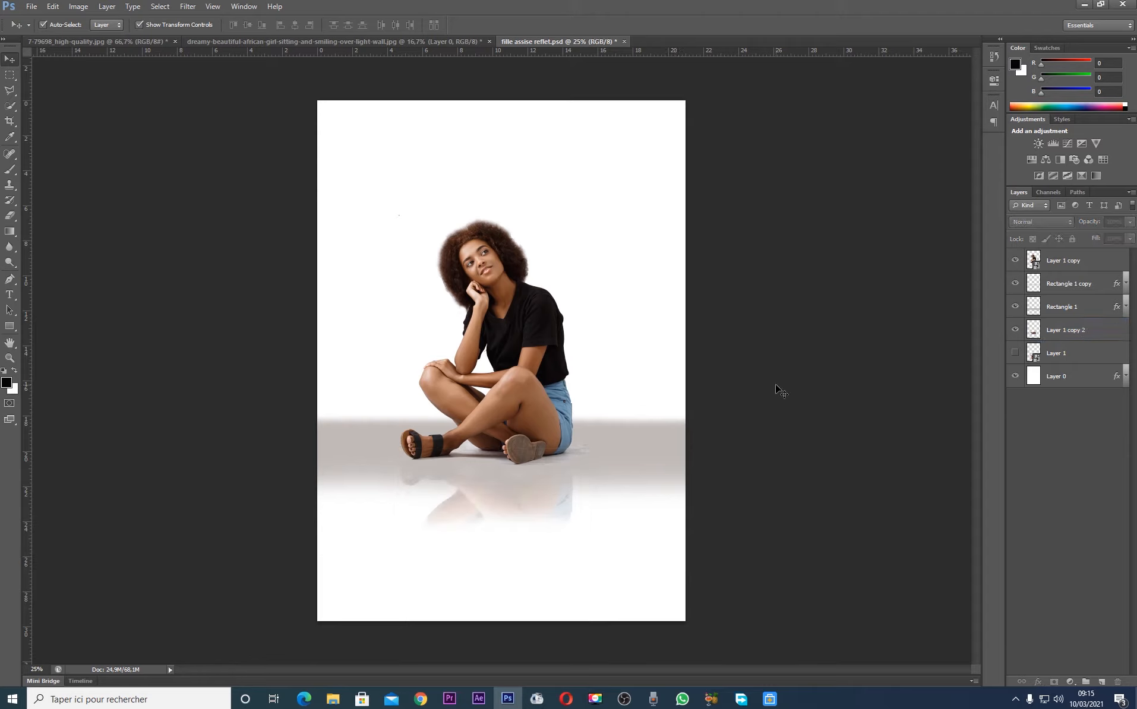
{"action": "key", "text": "ctrl+s"}
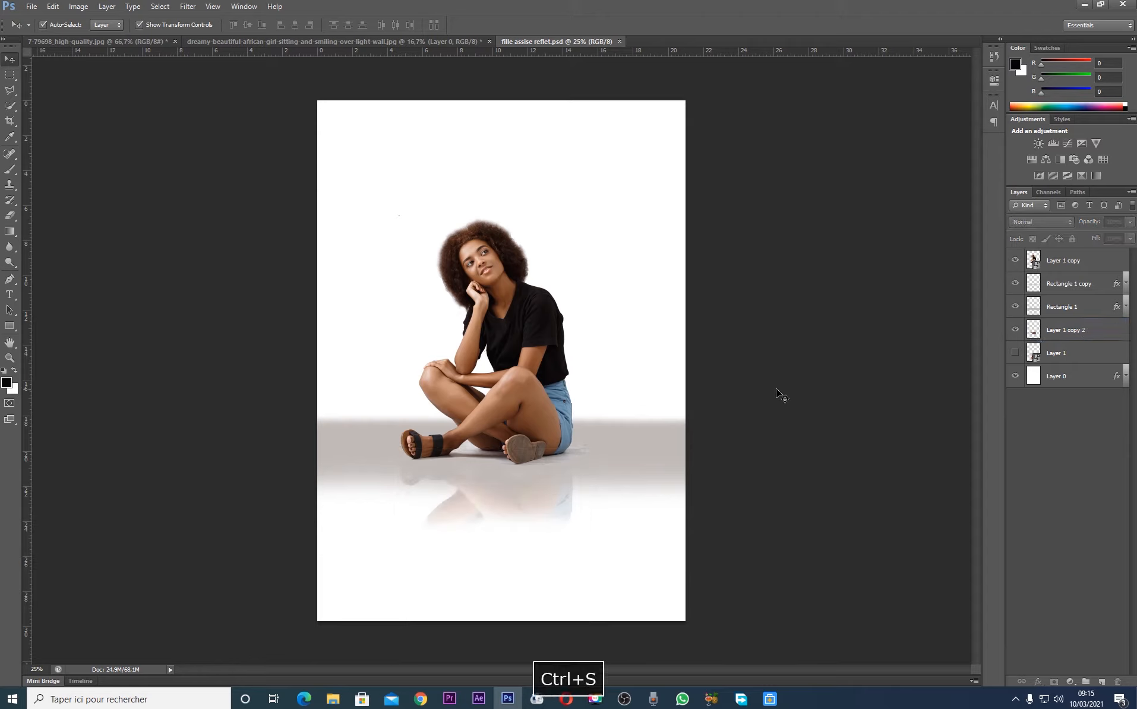
{"action": "left_click", "coordinate": [610, 438]}
{"action": "left_click", "coordinate": [826, 433]}
Turn on Layer 0's pale yellow Color Overlay in Normal mode at 100% opacity
{"action": "left_click", "coordinate": [1091, 379]}
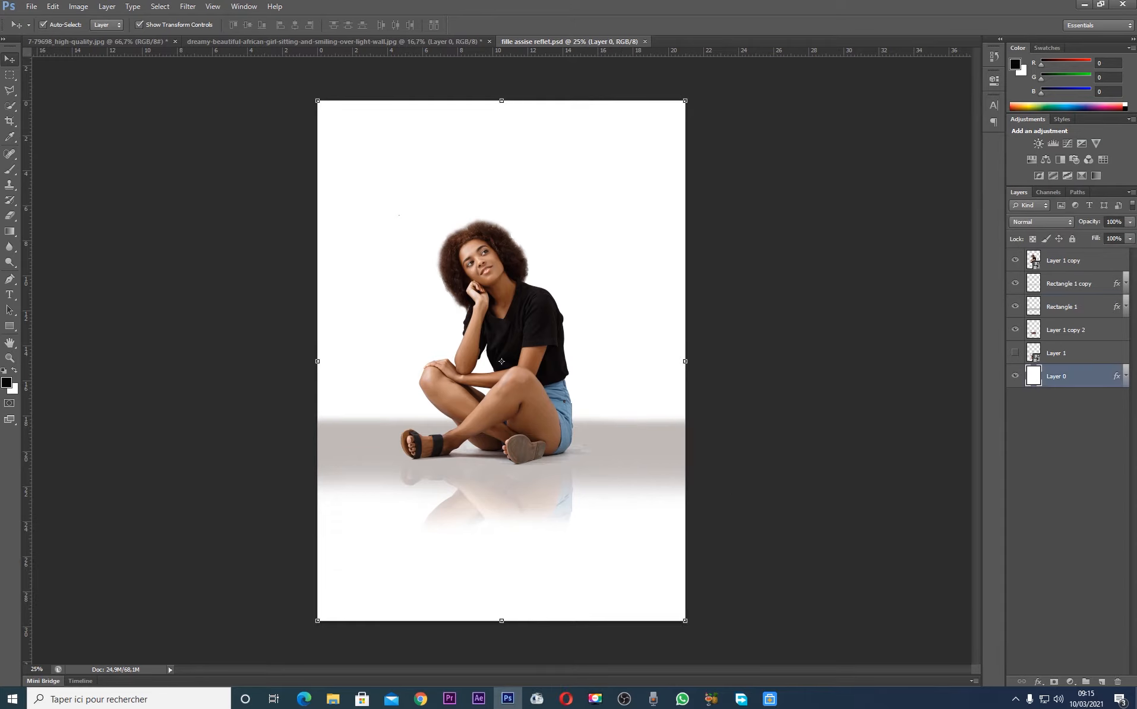
{"action": "left_click", "coordinate": [1126, 381]}
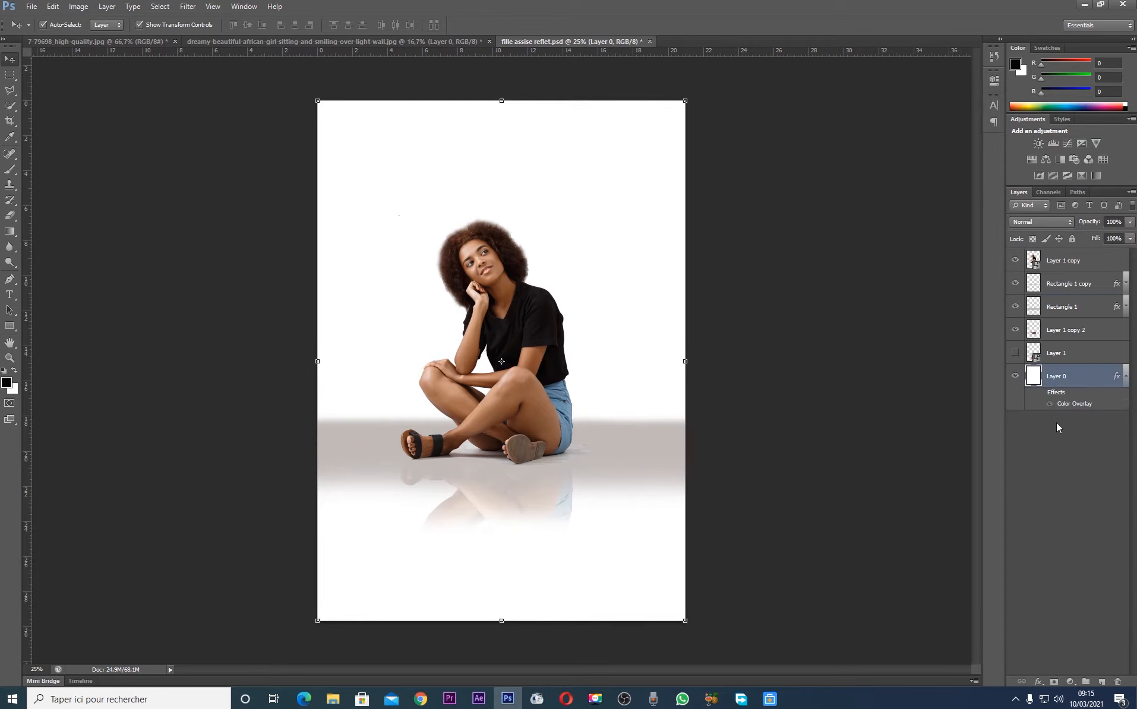
{"action": "left_click", "coordinate": [1041, 395]}
{"action": "double_click", "coordinate": [1057, 406]}
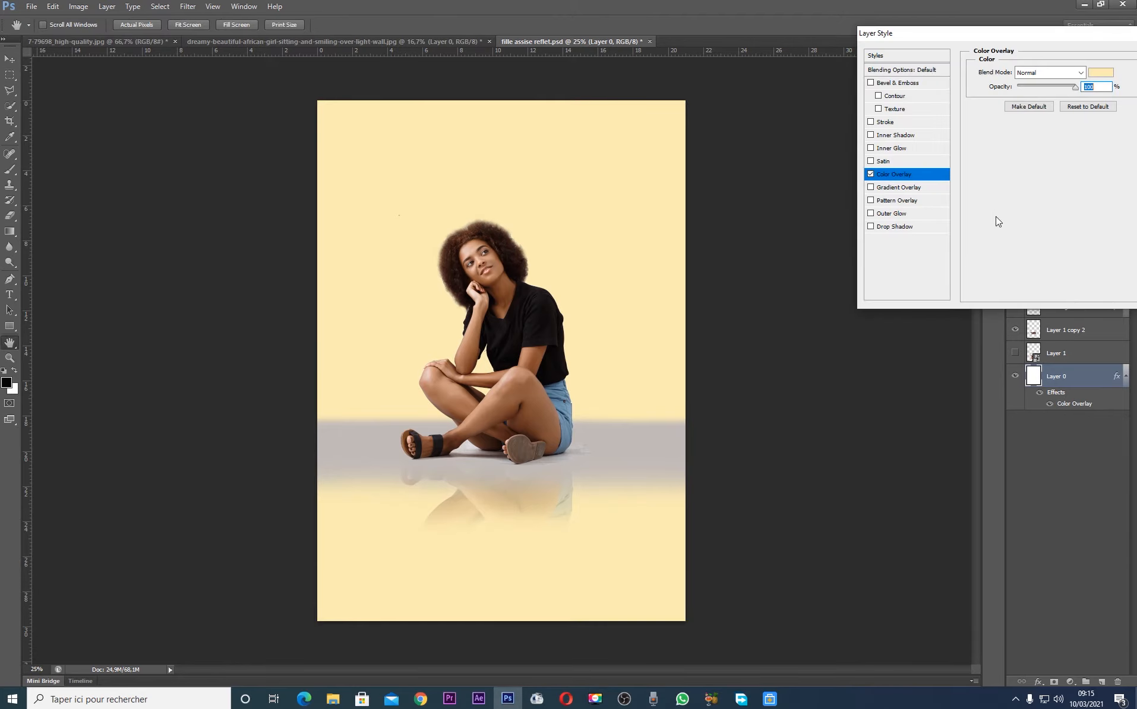
{"action": "key", "text": "Return"}
{"action": "key", "text": "v"}
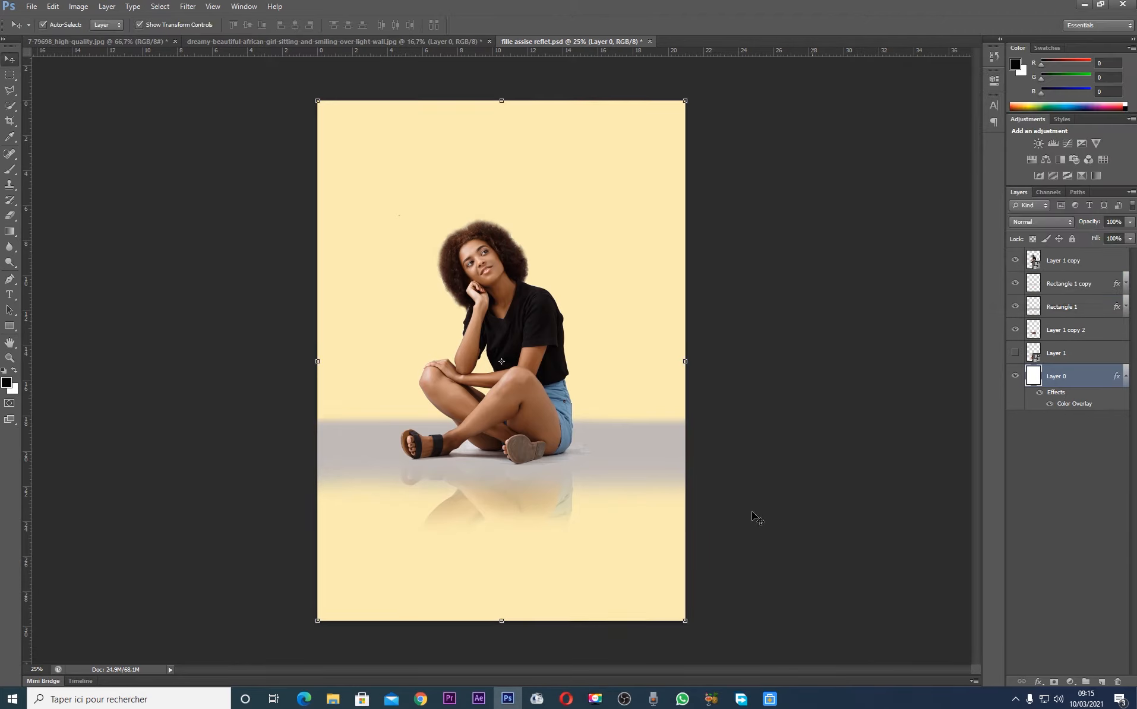
Hide the Rectangle 1 copy layer and sample the pale yellow backdrop, fcebb1, as Rectangle 1's Color Overlay colour
{"action": "left_click", "coordinate": [626, 456]}
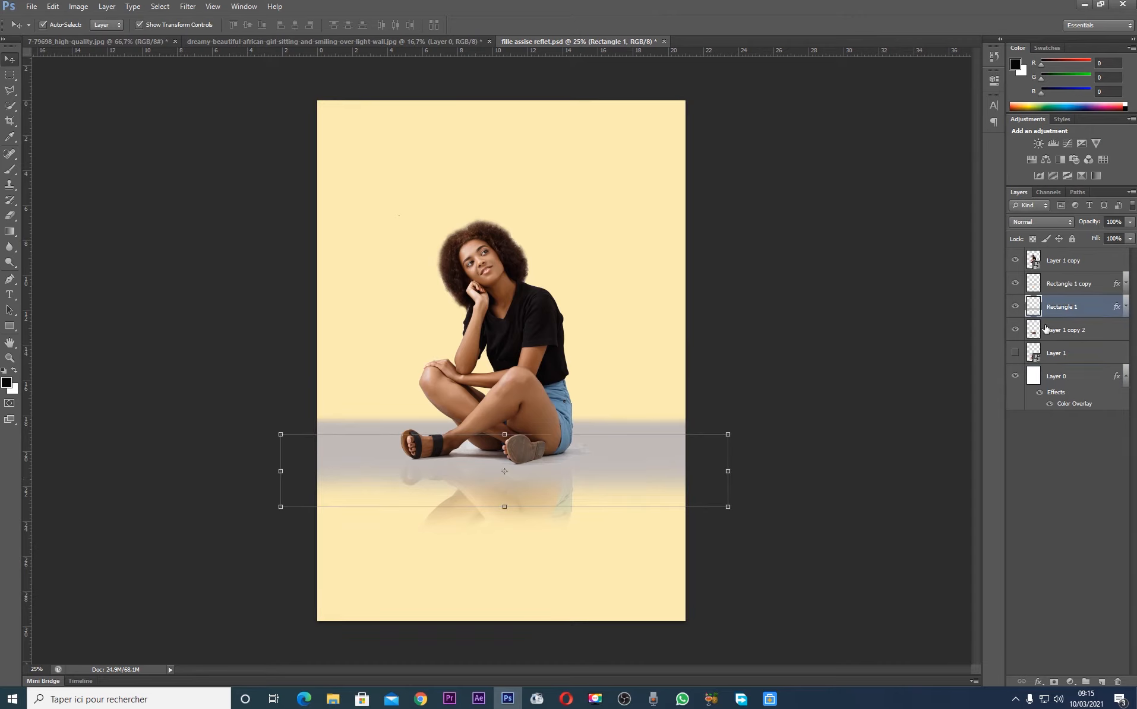
{"action": "left_click", "coordinate": [1015, 283]}
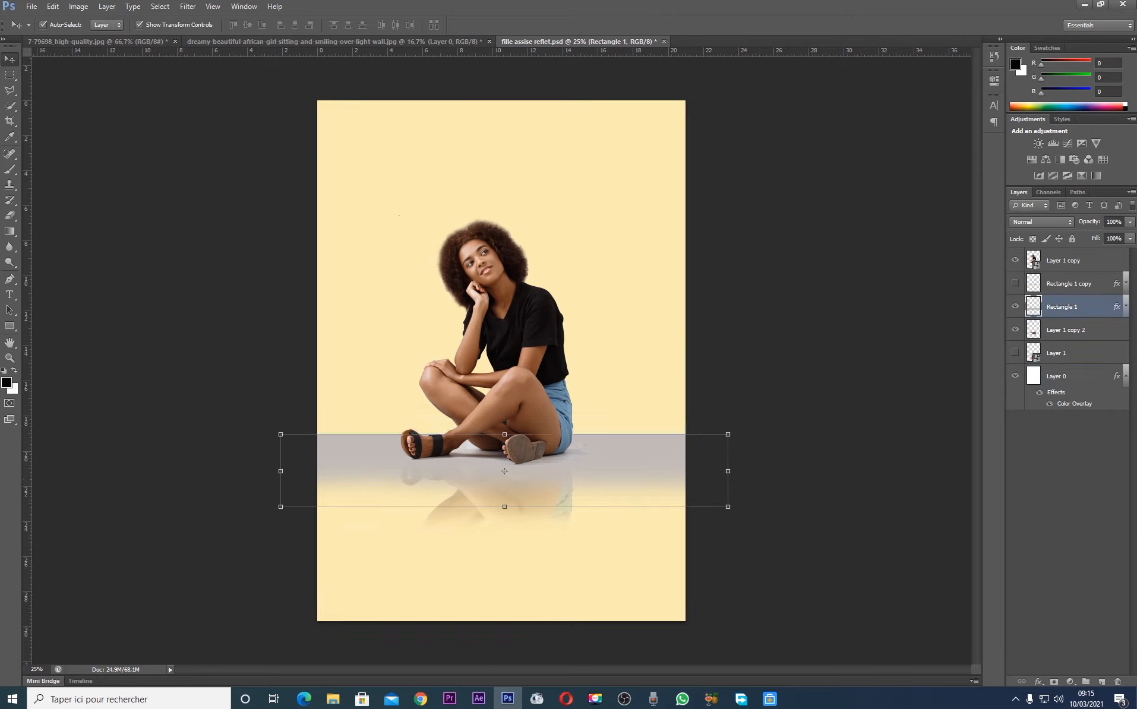
{"action": "left_click", "coordinate": [1125, 307]}
{"action": "double_click", "coordinate": [1072, 335]}
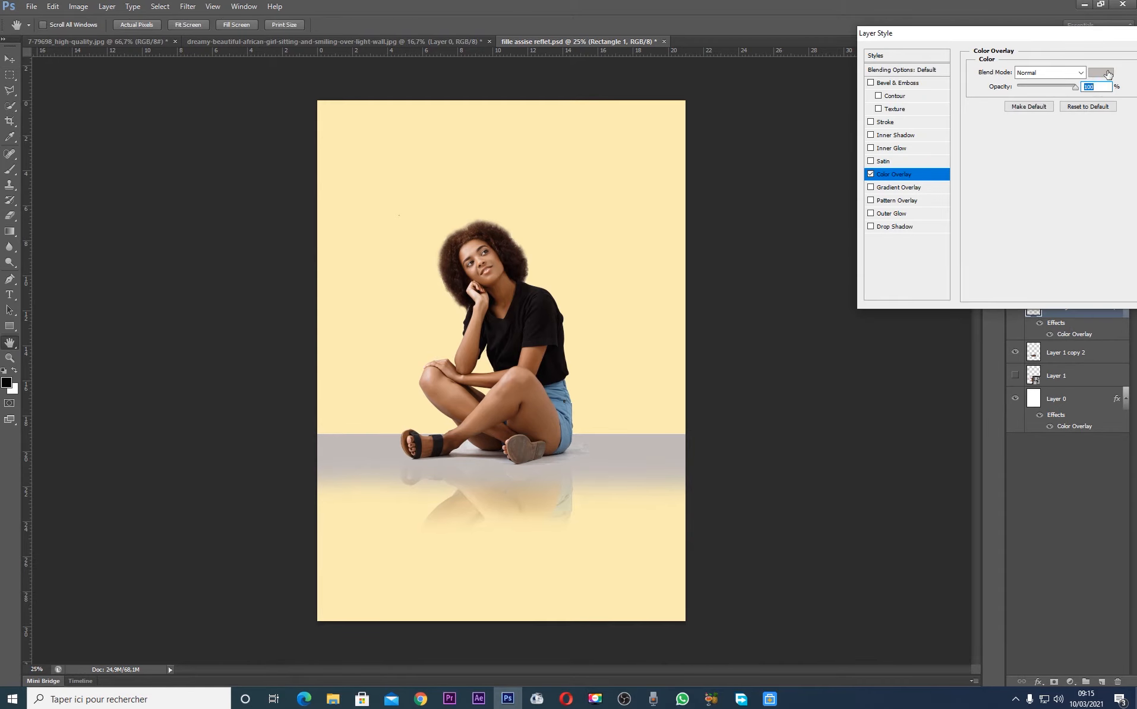
{"action": "left_click", "coordinate": [1102, 72]}
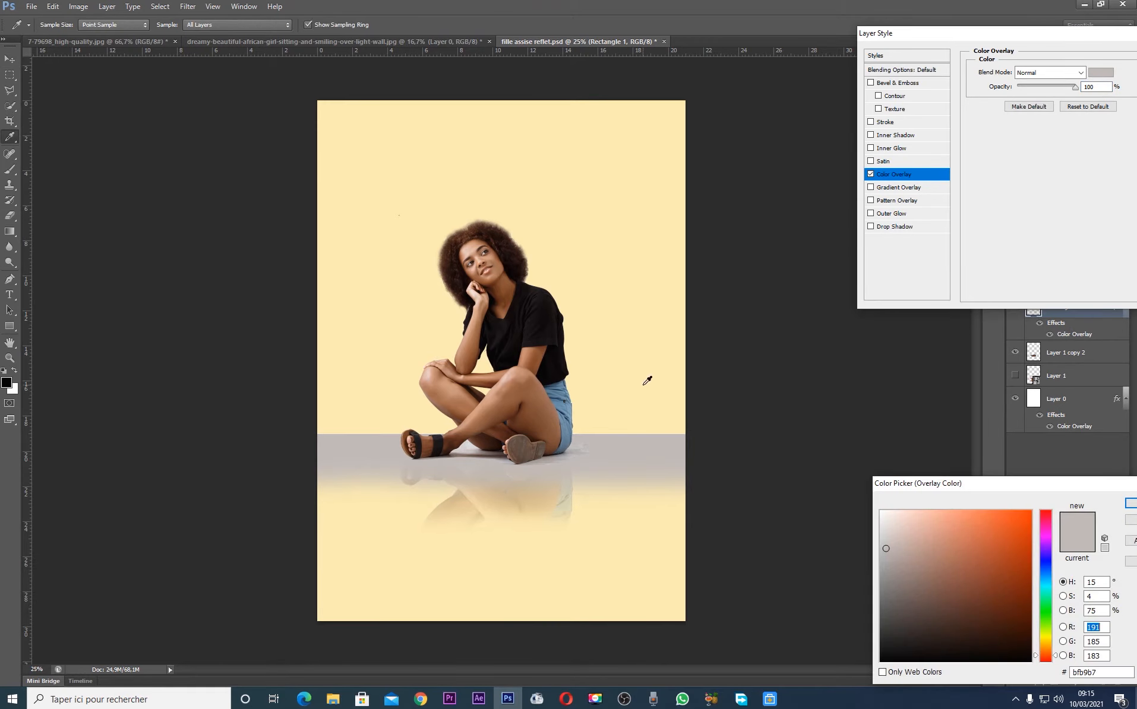
{"action": "left_click", "coordinate": [547, 412]}
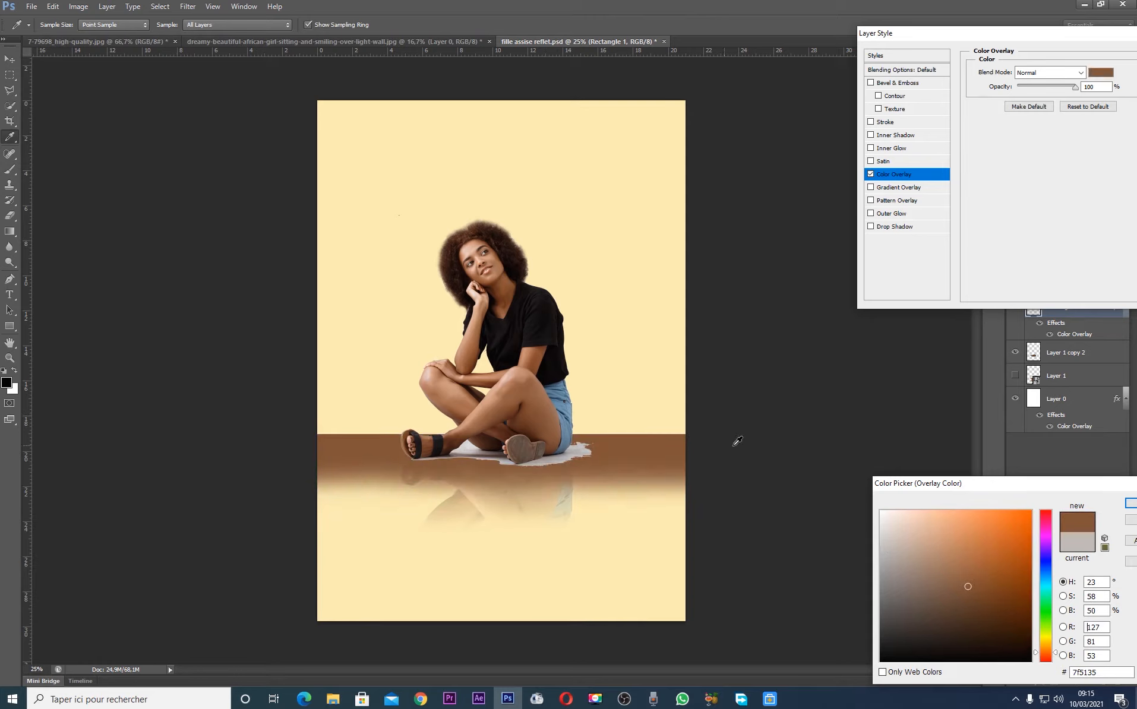
{"action": "left_click", "coordinate": [595, 380]}
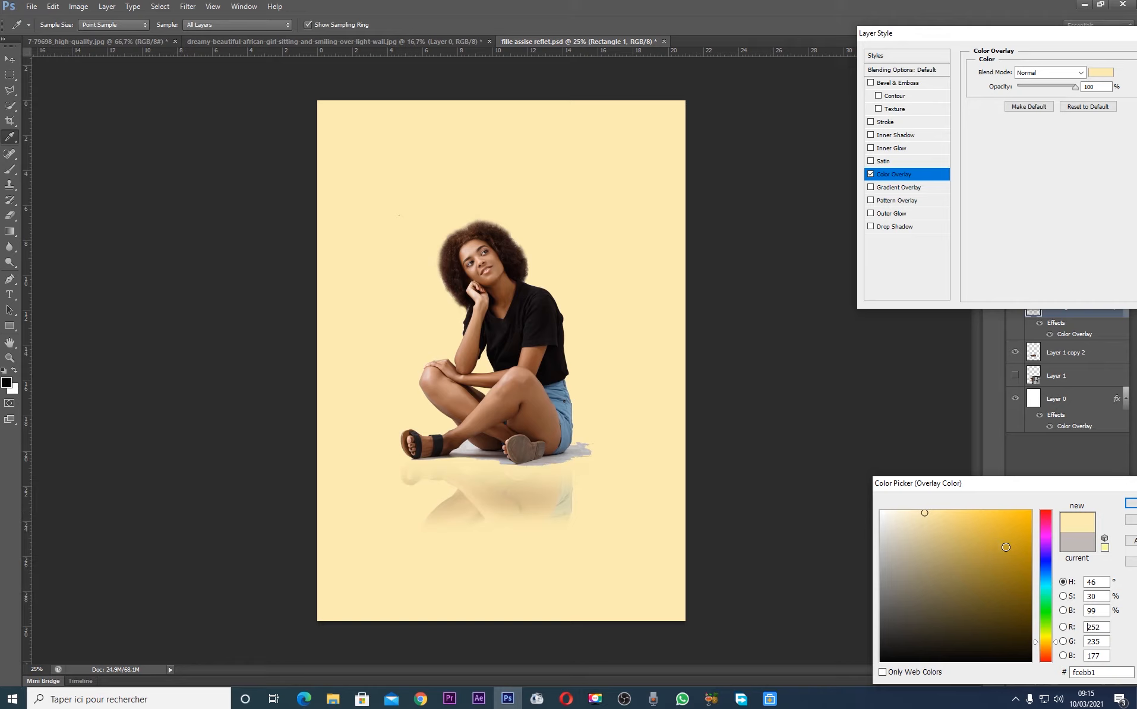
Darken Rectangle 1's overlay colour to a muted beige slightly deeper than the backdrop, apply it and deselect the layer
{"action": "left_click", "coordinate": [926, 533]}
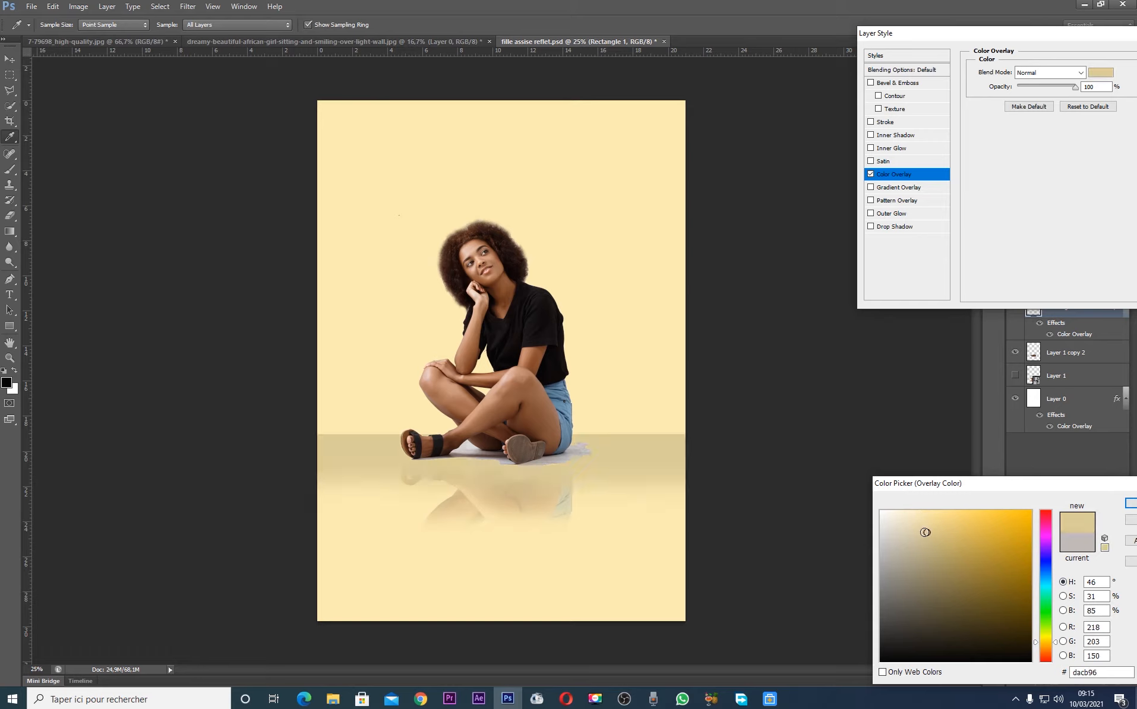
{"action": "left_click", "coordinate": [917, 531]}
{"action": "left_click", "coordinate": [922, 535]}
{"action": "key", "text": "Return"}
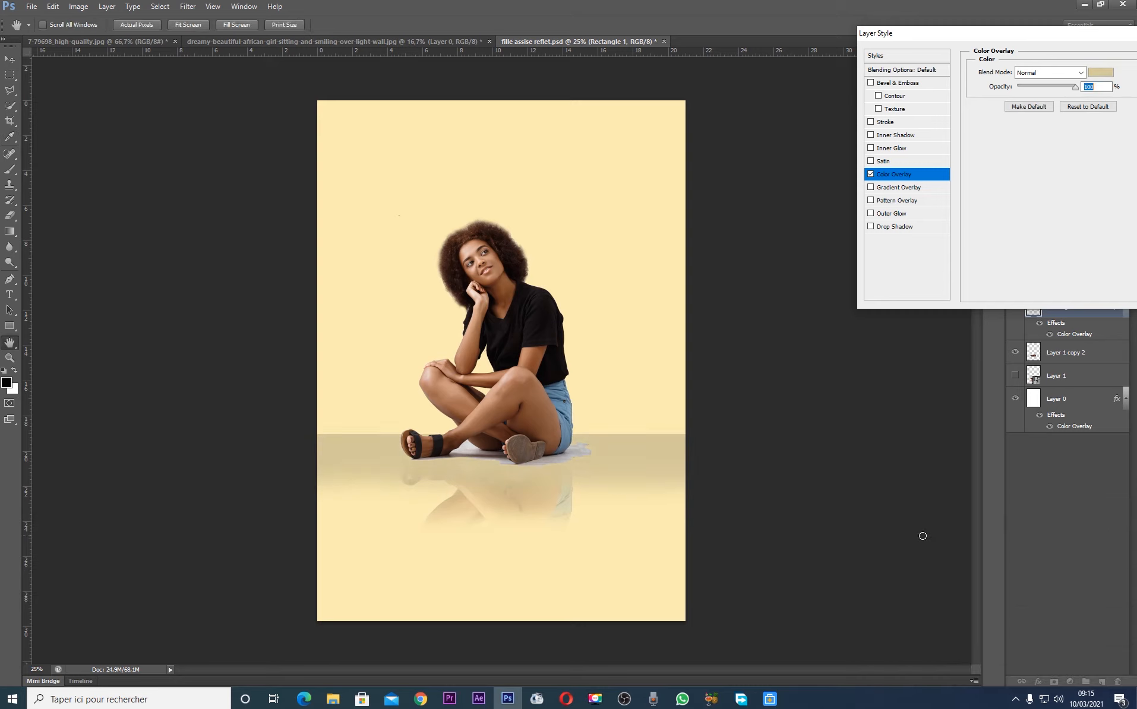
{"action": "key", "text": "Return"}
{"action": "key", "text": "v"}
{"action": "left_click", "coordinate": [754, 231]}
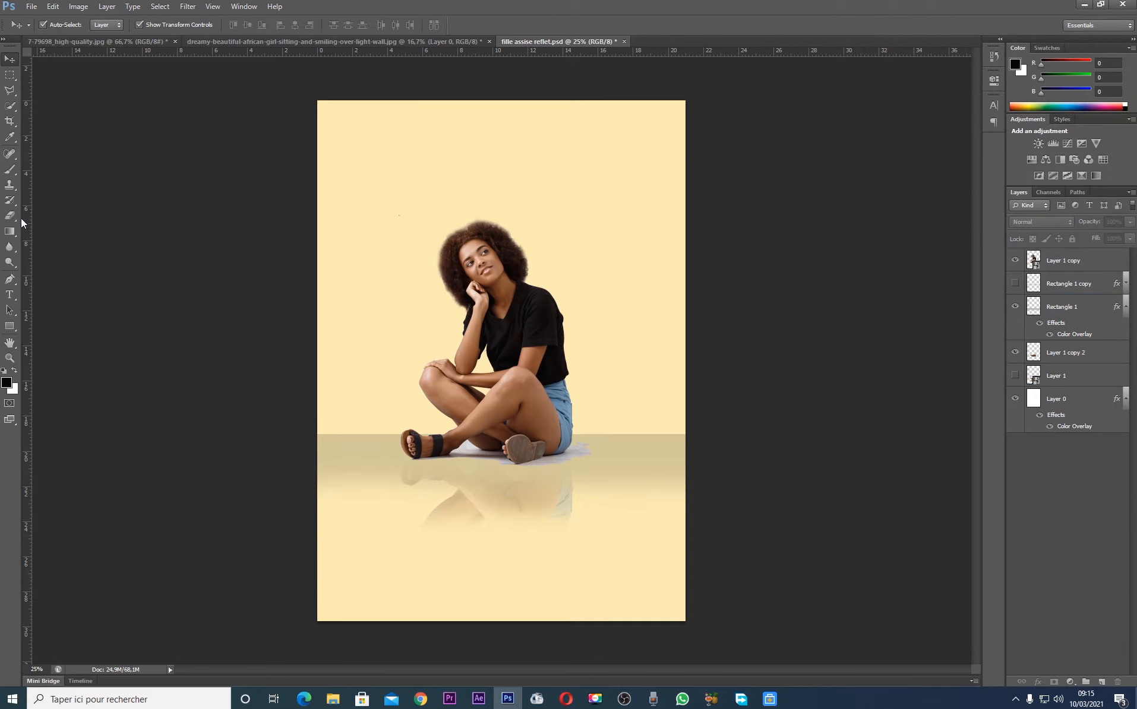
Duplicate the woman's Layer 1 copy, rasterize the duplicate and hide the layer it was copied from
{"action": "left_click", "coordinate": [566, 456]}
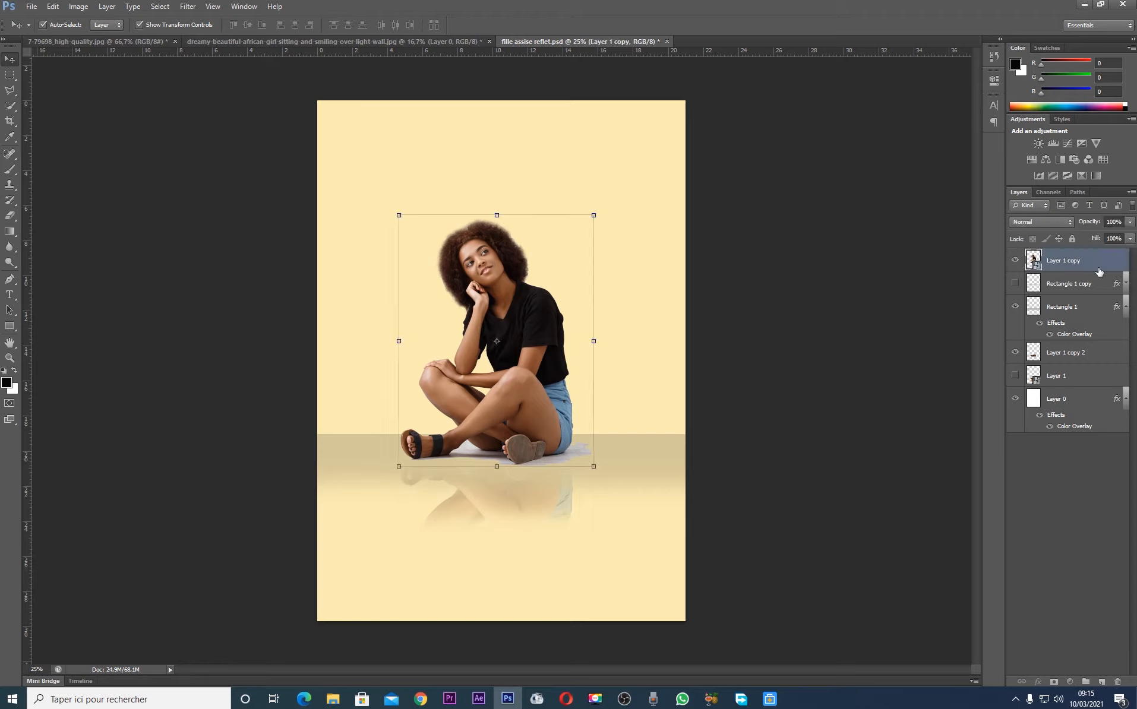
{"action": "left_click", "coordinate": [1125, 306]}
{"action": "left_click", "coordinate": [1105, 376]}
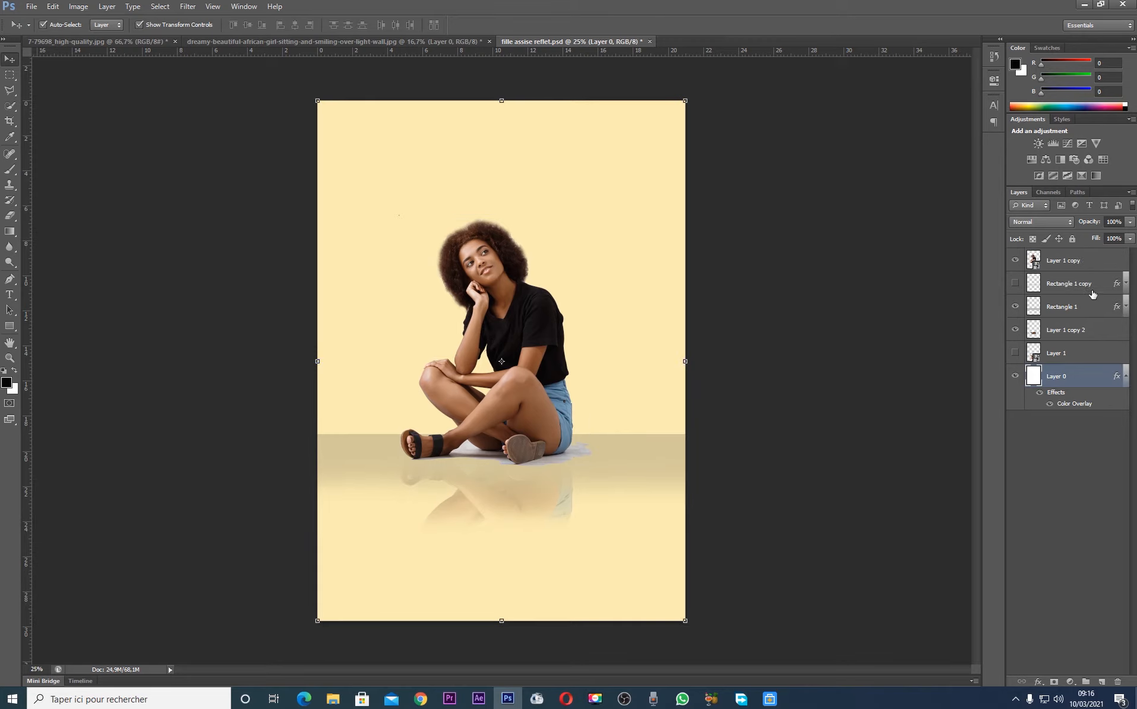
{"action": "left_click", "coordinate": [1078, 260]}
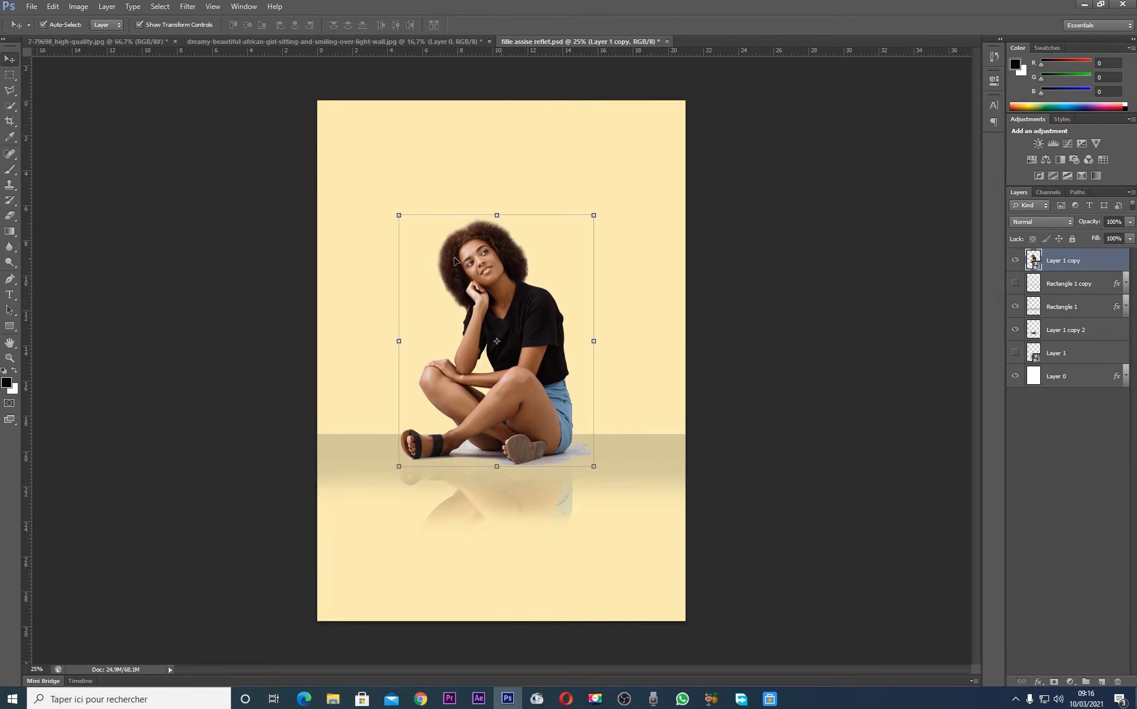
{"action": "key", "text": "ctrl+j"}
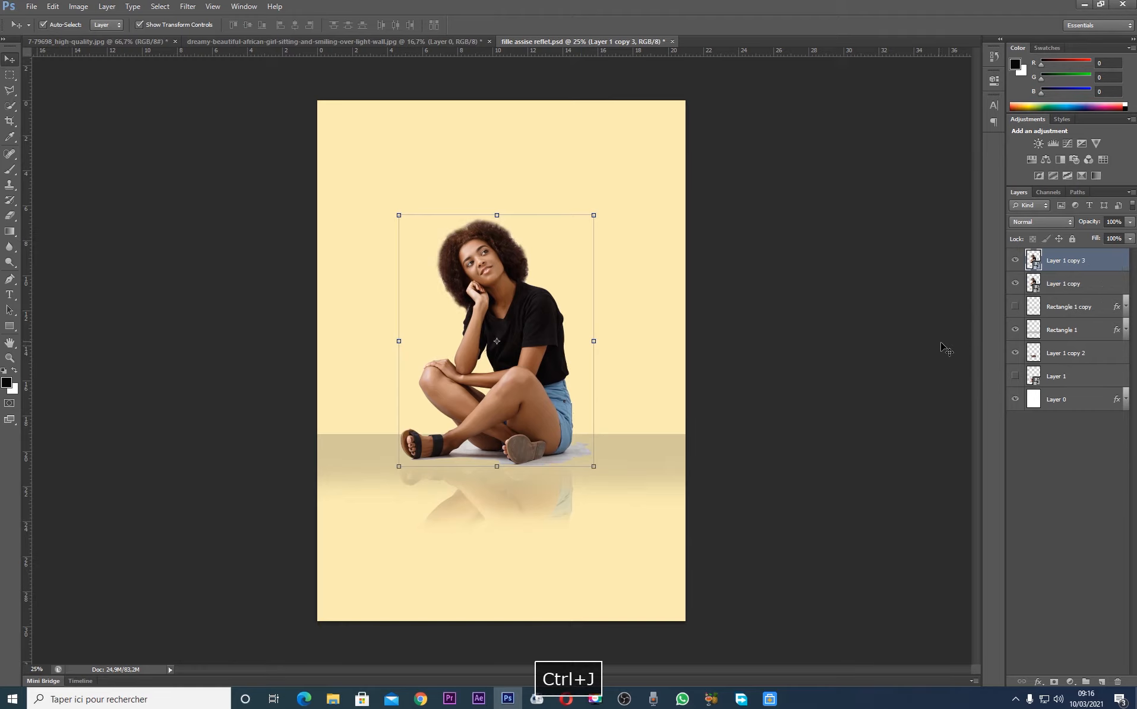
{"action": "right_click", "coordinate": [1088, 259]}
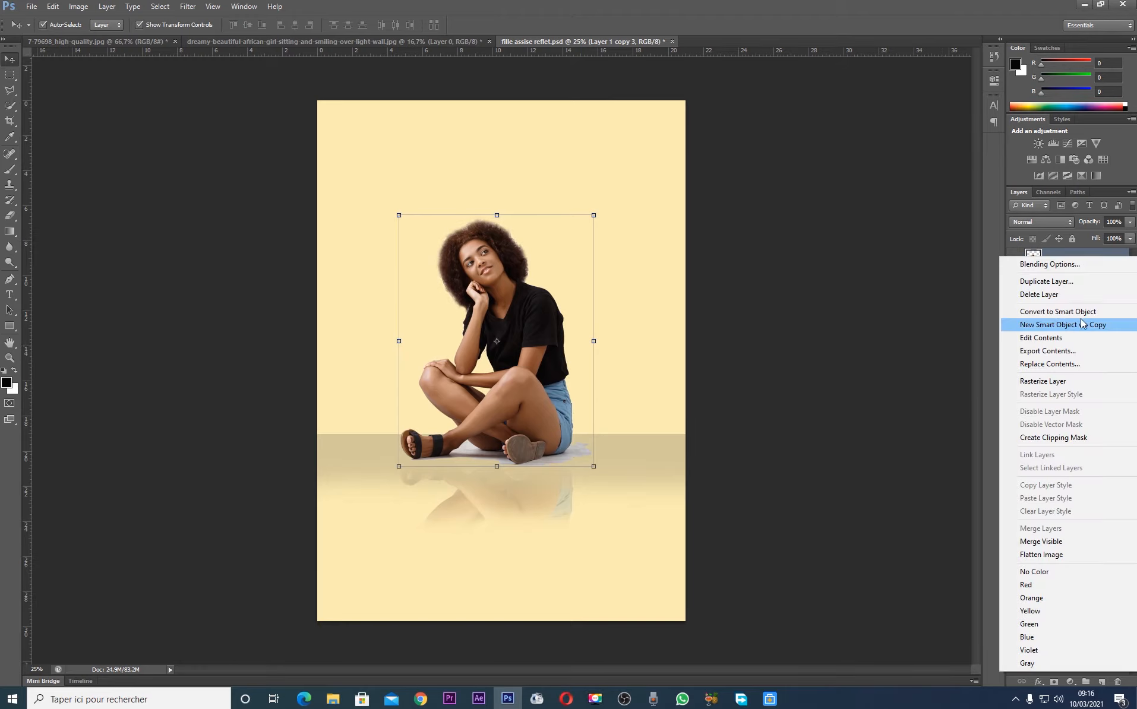
{"action": "left_click", "coordinate": [1057, 380]}
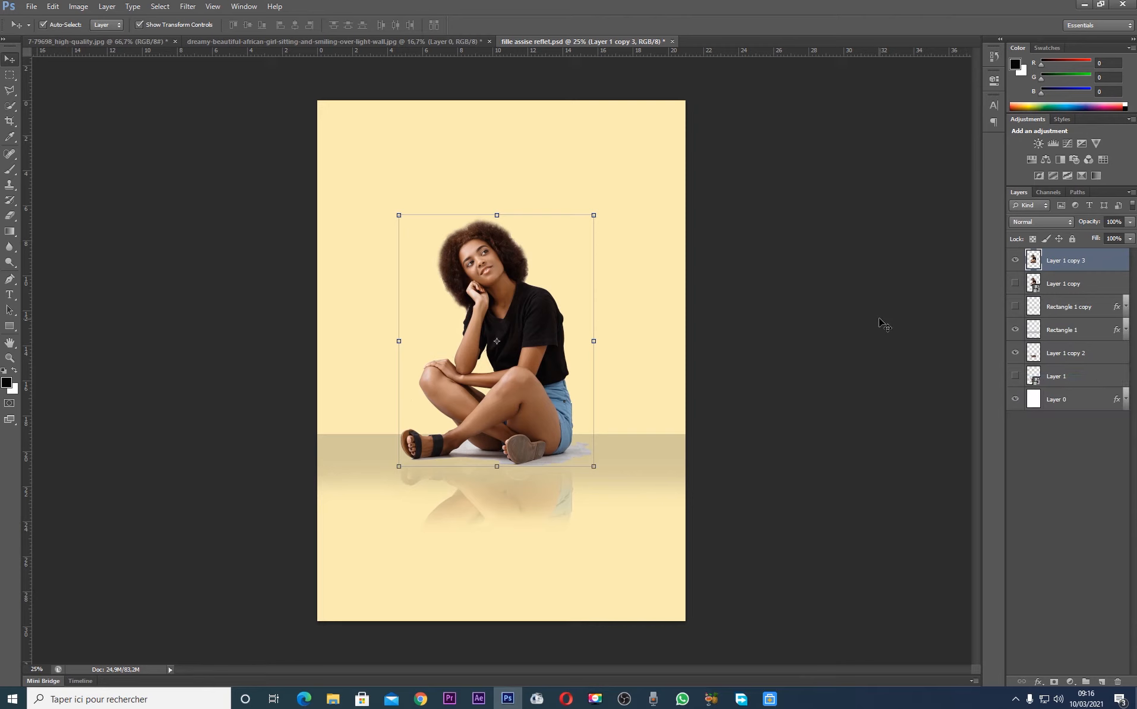
Convert the rasterized duplicate, Layer 1 copy 3, to a Smart Object
{"action": "key", "text": "ctrl+plus"}
{"action": "key", "text": "ctrl+plus"}
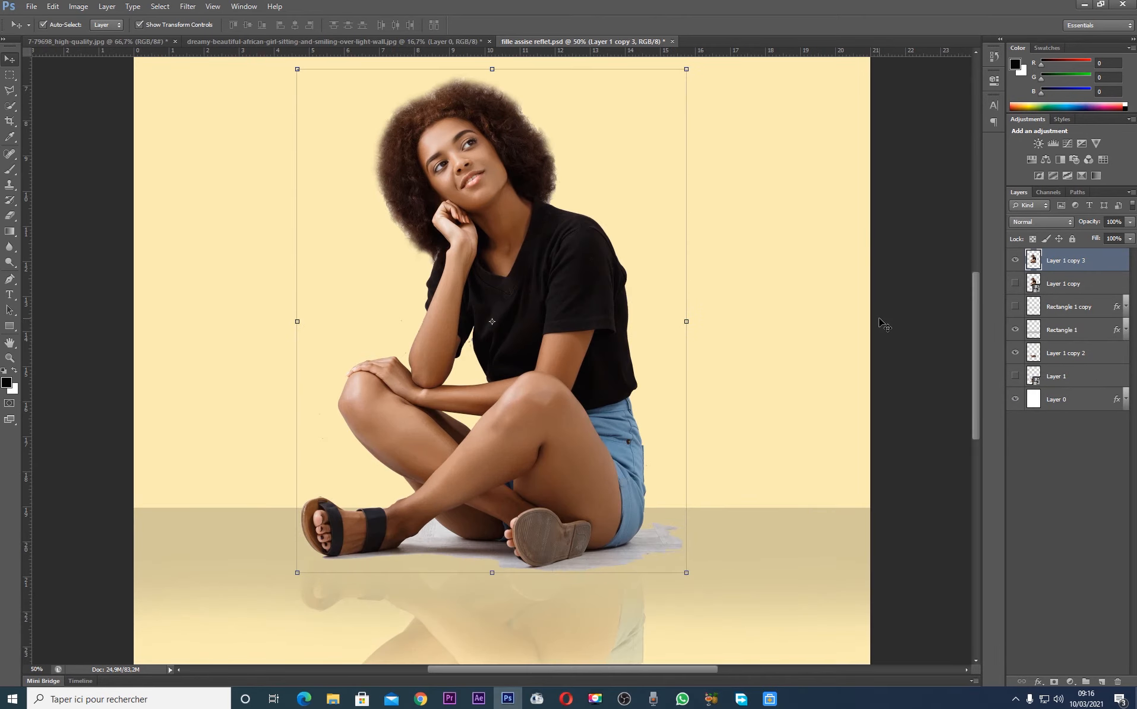
{"action": "left_click", "coordinate": [887, 322]}
{"action": "left_click", "coordinate": [589, 460]}
{"action": "key", "text": "ctrl+alt+z"}
{"action": "key", "text": "ctrl+shift+z"}
{"action": "right_click", "coordinate": [1065, 266]}
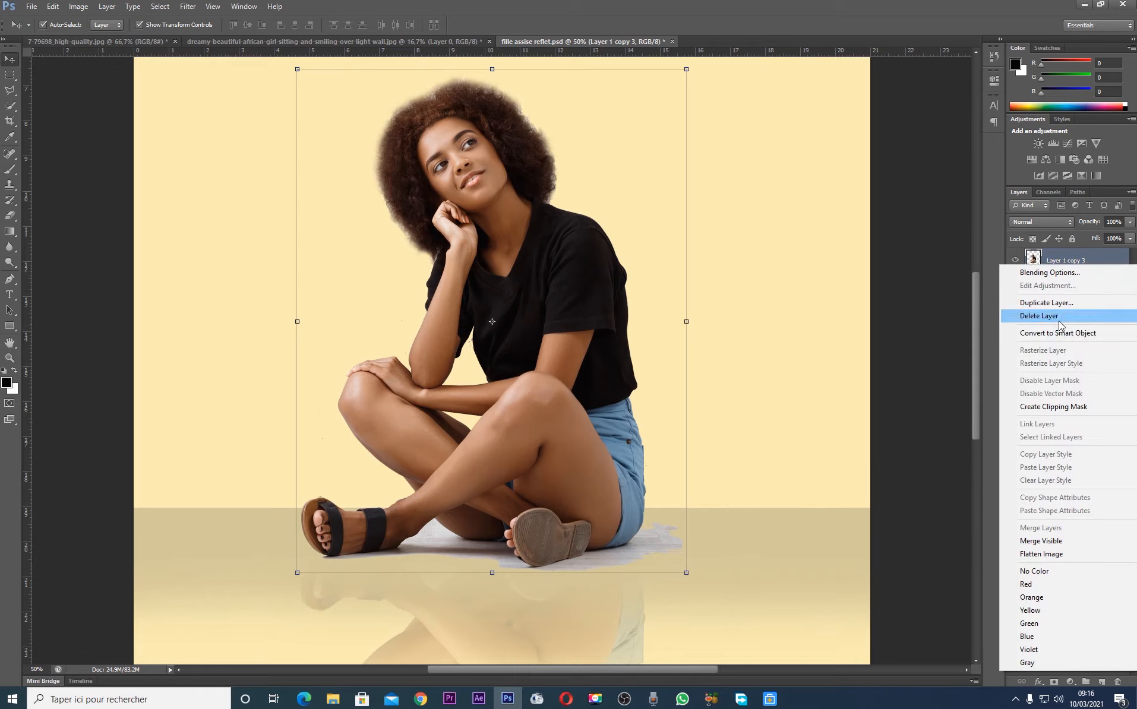
{"action": "left_click", "coordinate": [1057, 333]}
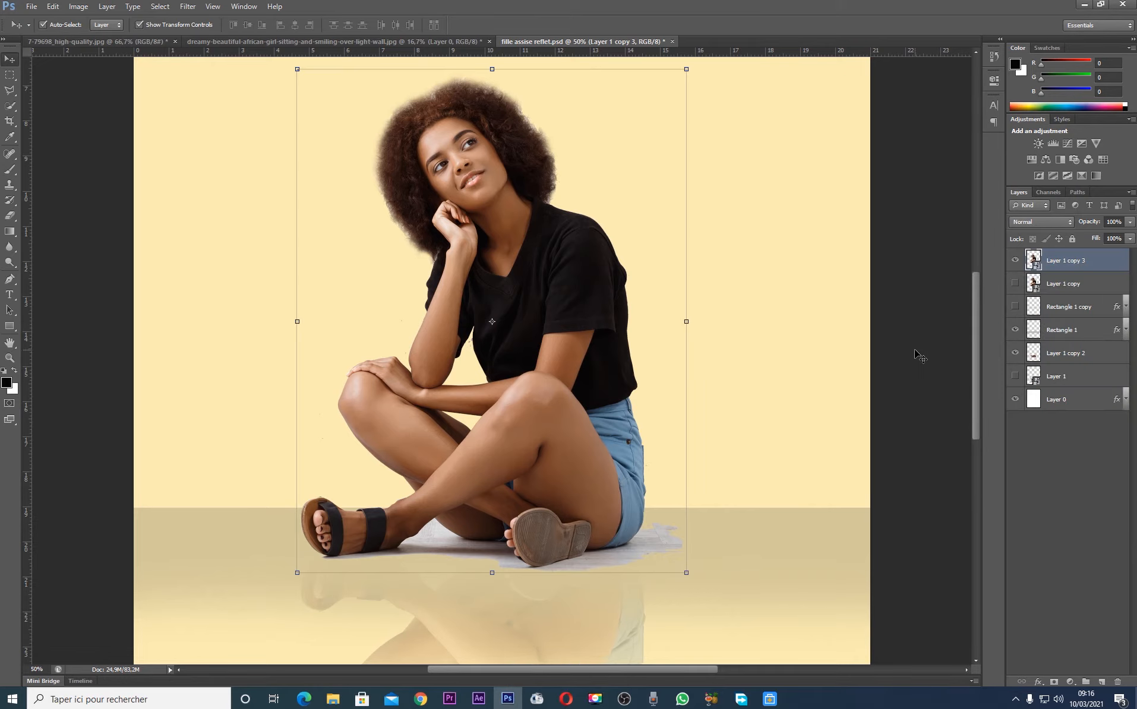
Open the Smart Object's contents in a floating window beside the composition and add a Hue/Saturation adjustment layer with on-image targeting
{"action": "double_click", "coordinate": [1034, 265]}
{"action": "left_click", "coordinate": [612, 279]}
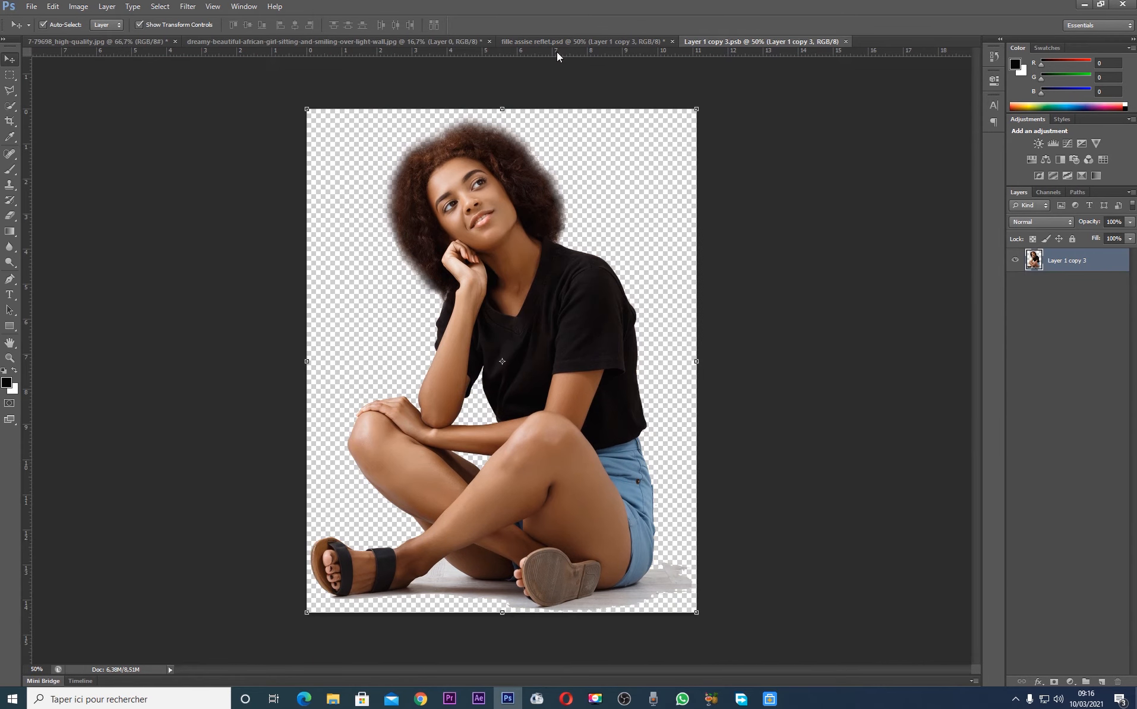
{"action": "left_click_drag", "start_coordinate": [766, 44], "coordinate": [142, 102]}
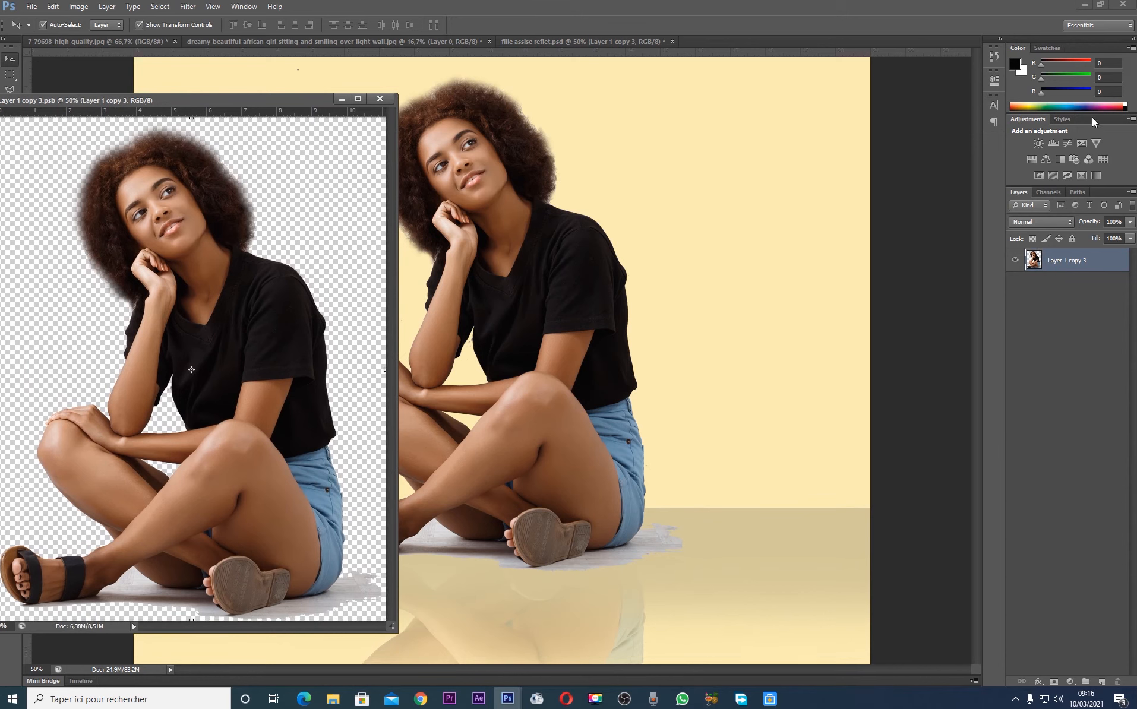
{"action": "left_click", "coordinate": [1032, 159]}
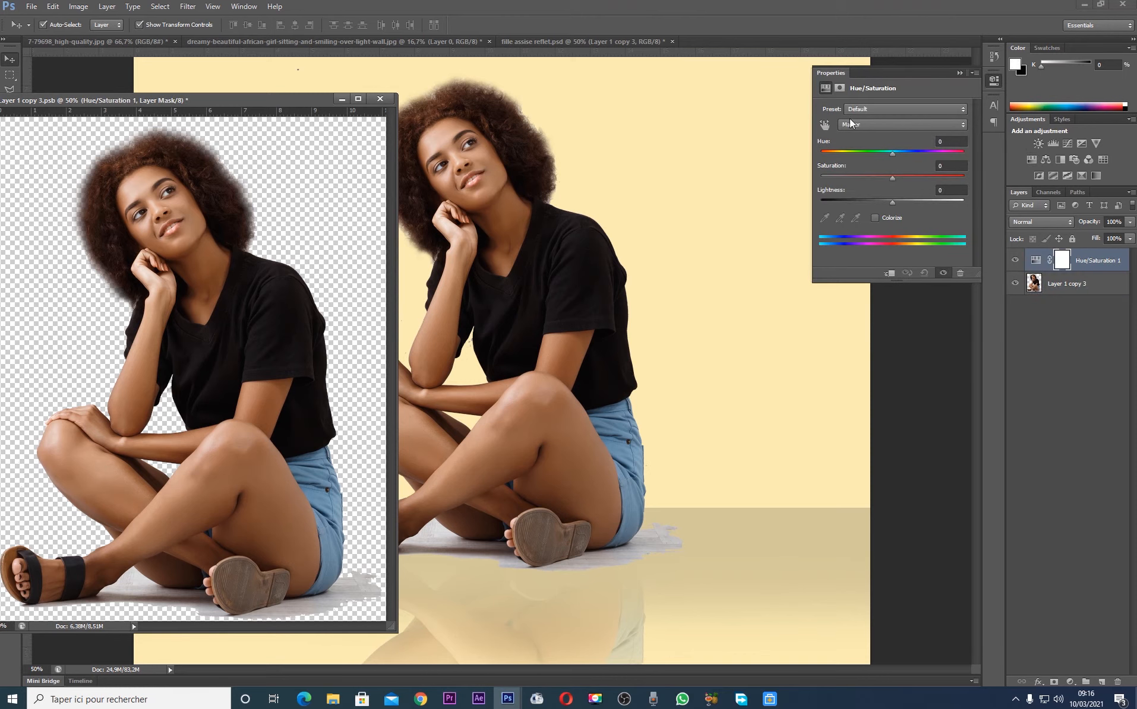
{"action": "left_click", "coordinate": [824, 124]}
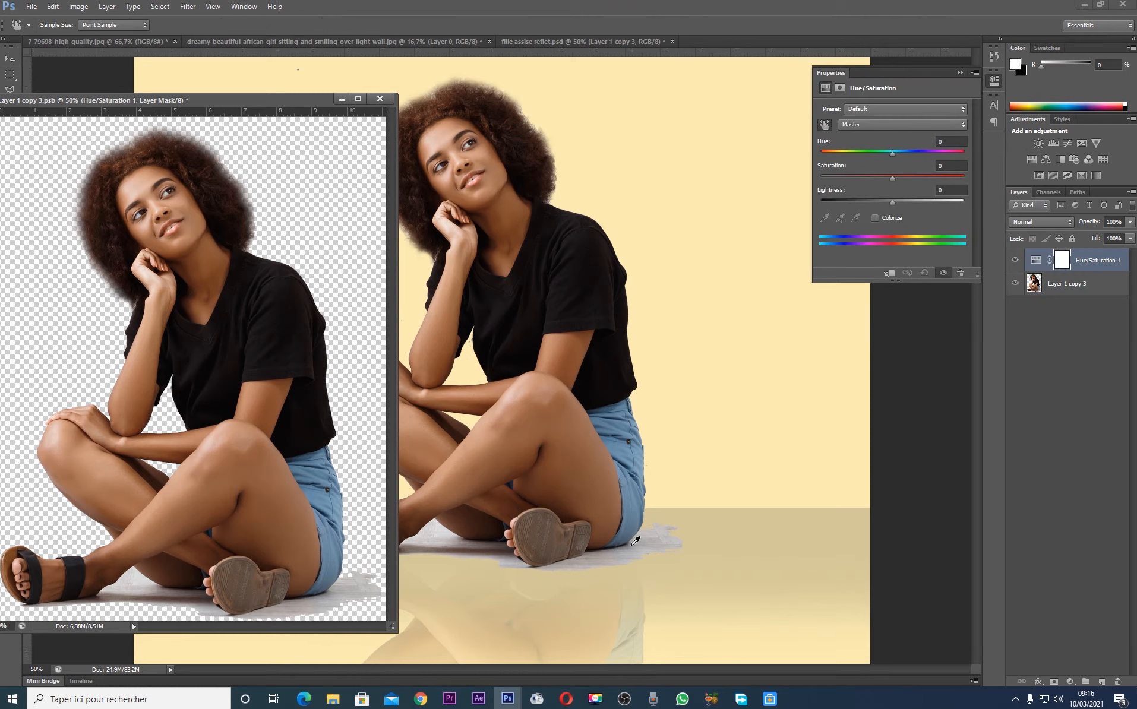
Try shifting the Reds hue to +30 in the Hue/Saturation adjustment, and undo the change
{"action": "left_click", "coordinate": [608, 552]}
{"action": "left_click_drag", "start_coordinate": [892, 153], "coordinate": [914, 173]}
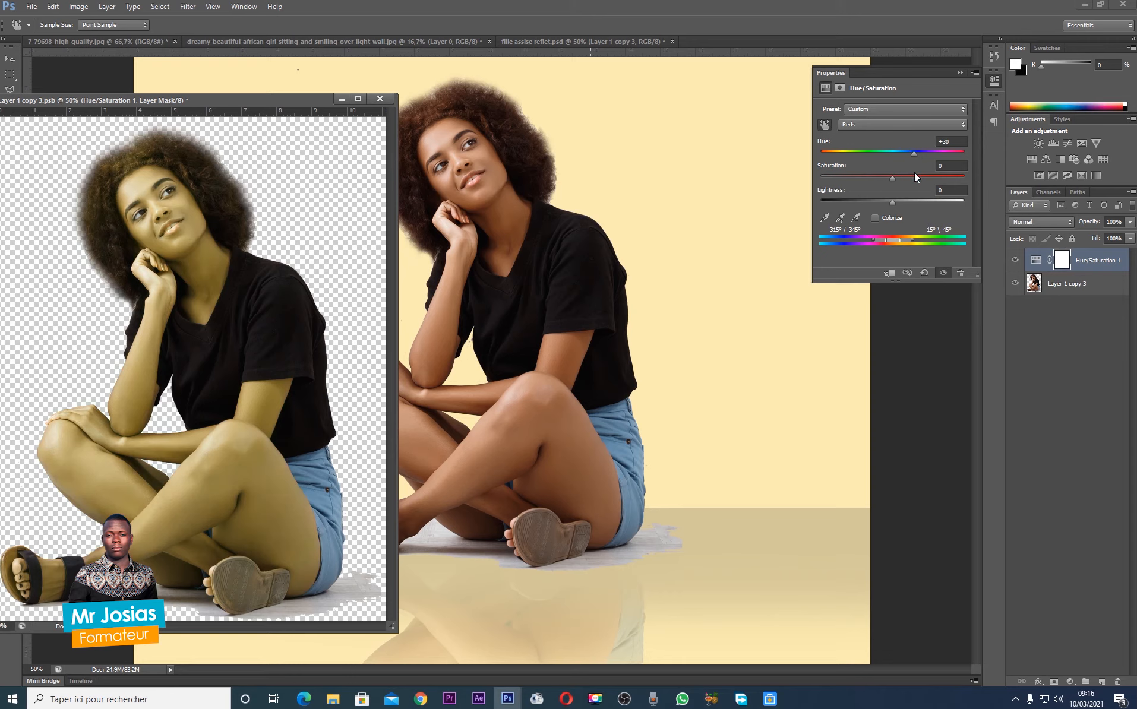
{"action": "key", "text": "ctrl+alt+z"}
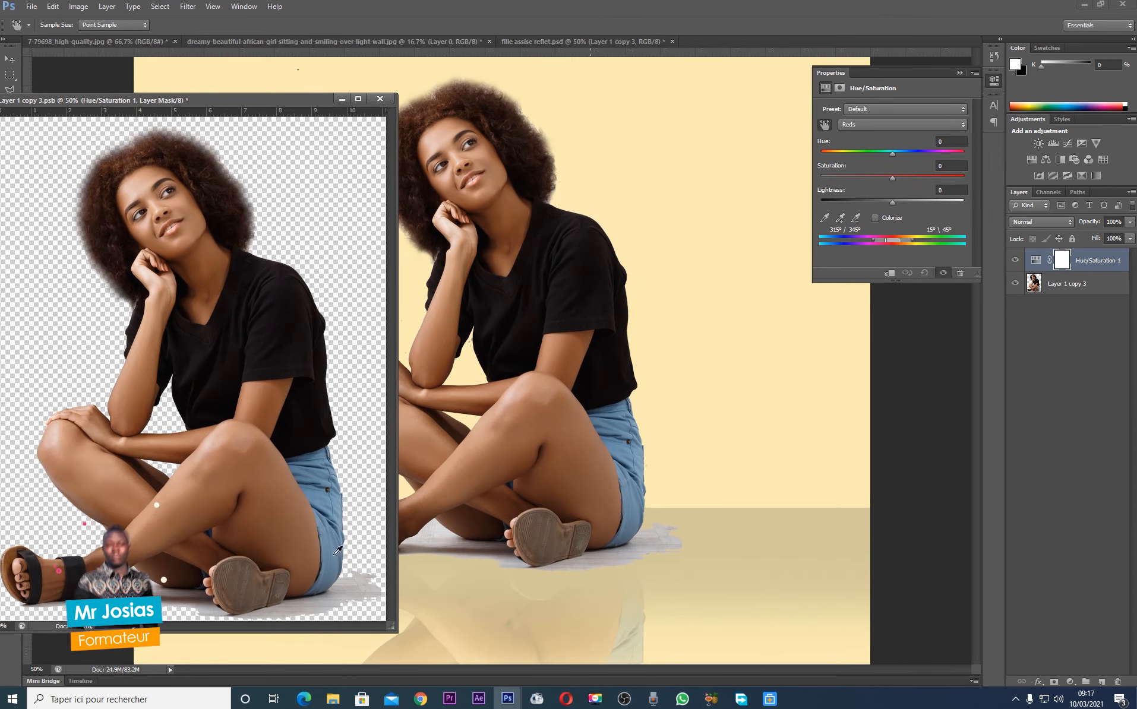
Sample the grey shadow patch beneath the woman to target the Blues range, and set its hue to +180
{"action": "left_click", "coordinate": [366, 592]}
{"action": "left_click", "coordinate": [314, 606]}
{"action": "left_click", "coordinate": [297, 613]}
{"action": "left_click", "coordinate": [342, 596]}
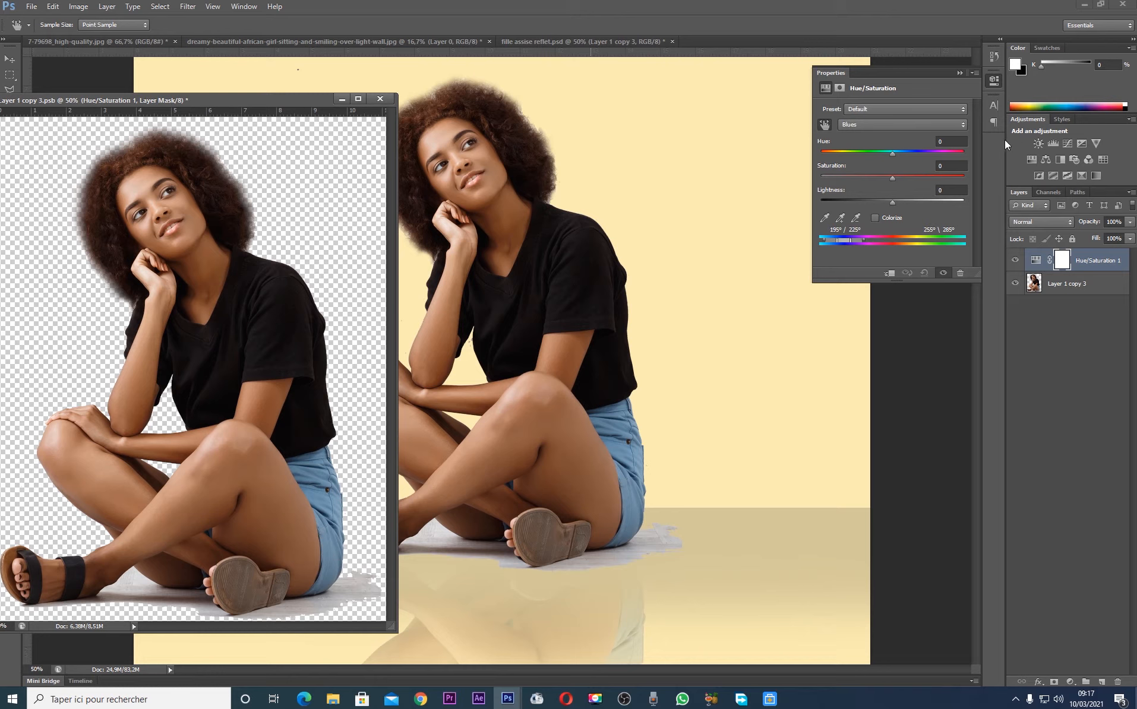
{"action": "left_click_drag", "start_coordinate": [892, 155], "coordinate": [973, 208]}
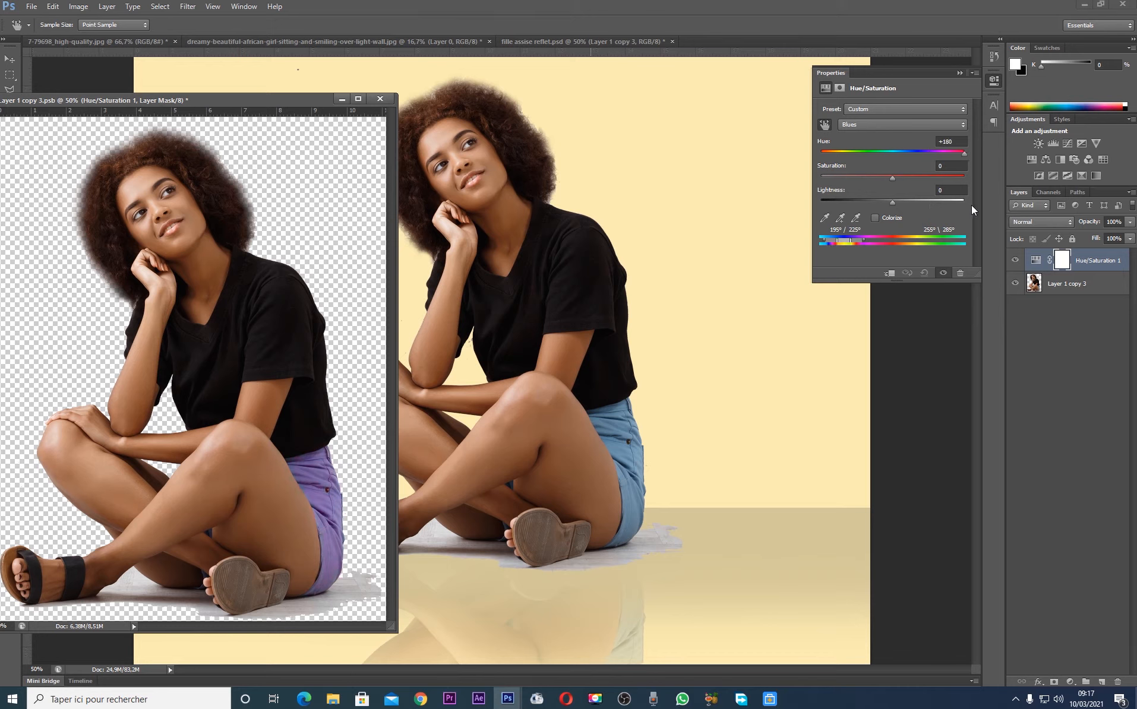
Turn the shorts green by setting the Blues hue to -172 and raising the Blues saturation to about +75
{"action": "left_click_drag", "start_coordinate": [888, 179], "coordinate": [825, 156]}
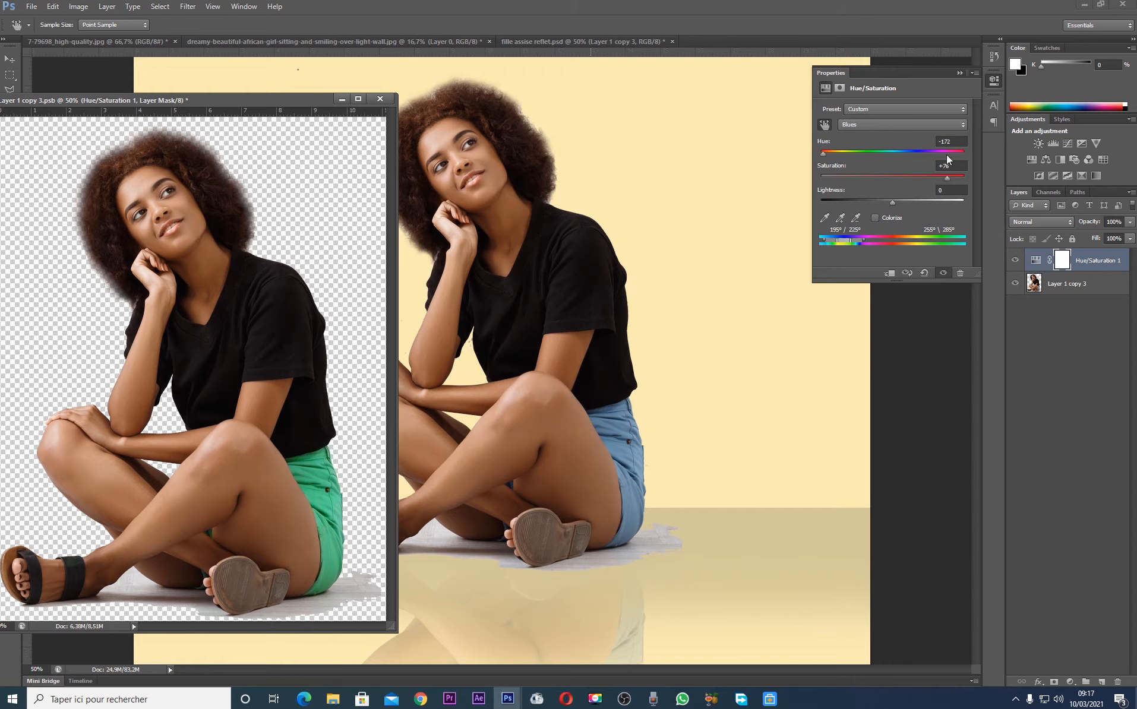
{"action": "left_click", "coordinate": [959, 73]}
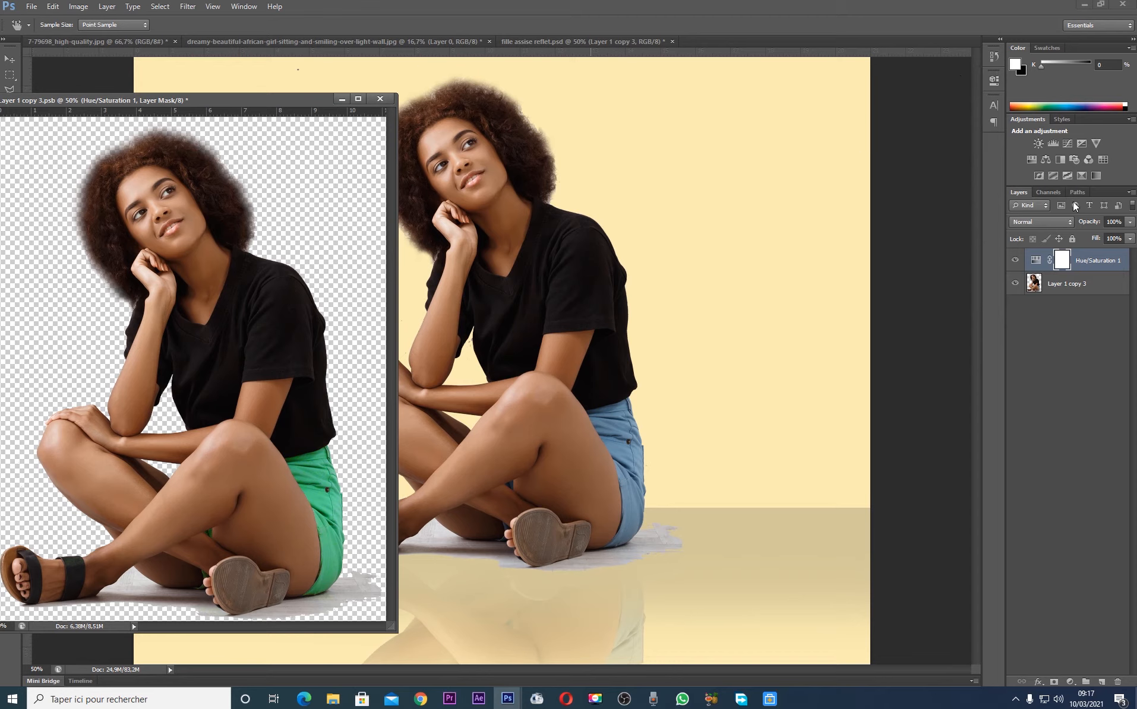
Add a second Hue/Saturation adjustment layer targeting the Magentas sampled from the grey floor patch, with hue set to -180
{"action": "left_click", "coordinate": [1032, 159]}
{"action": "left_click", "coordinate": [825, 124]}
{"action": "left_click", "coordinate": [363, 595]}
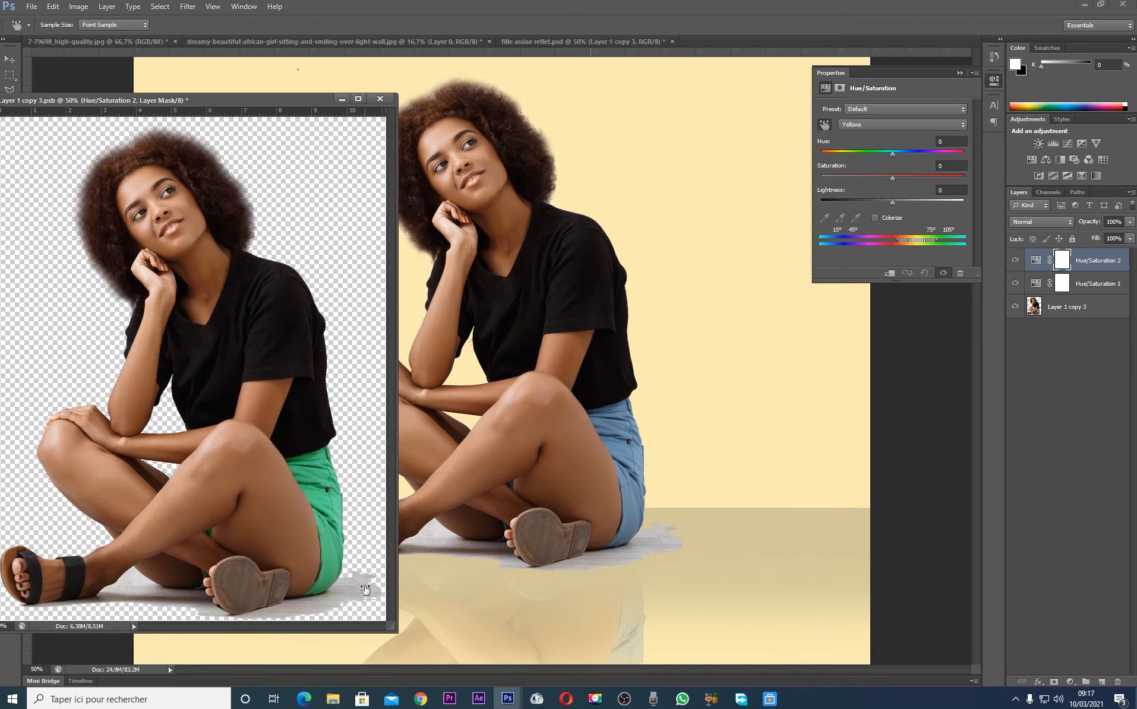
{"action": "left_click", "coordinate": [355, 597]}
{"action": "left_click", "coordinate": [321, 604]}
{"action": "left_click_drag", "start_coordinate": [892, 153], "coordinate": [815, 177]}
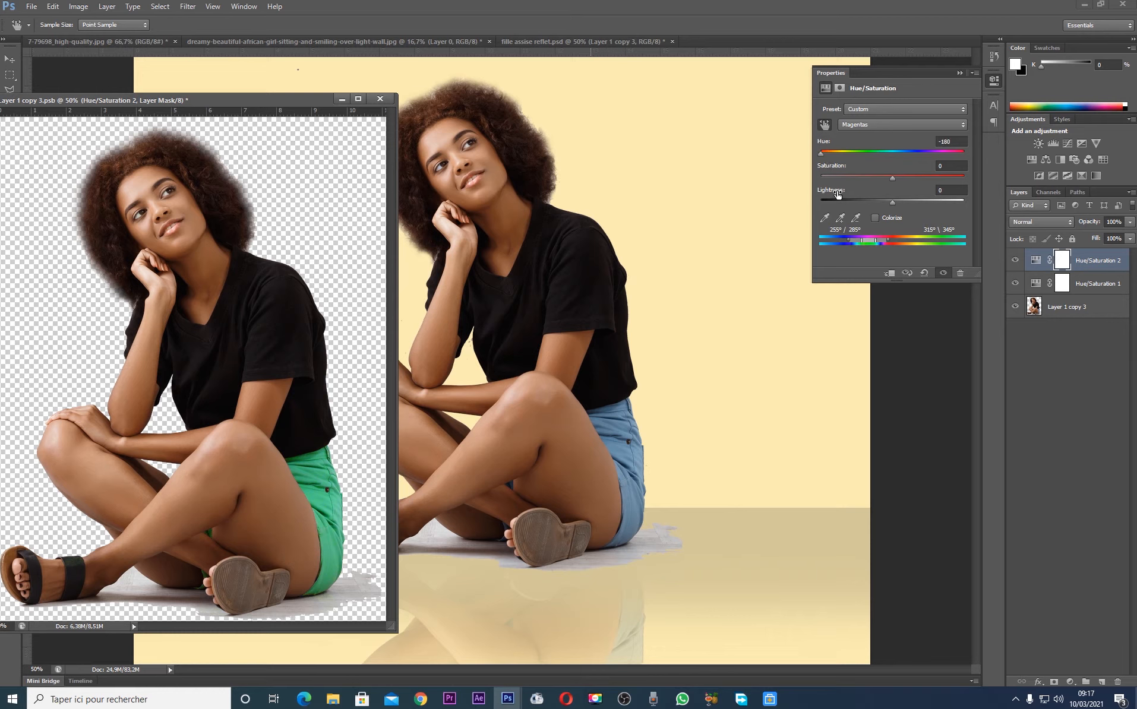
Save the Smart Object's edited contents and minimize its window to return to the composition
{"action": "key", "text": "ctrl+s"}
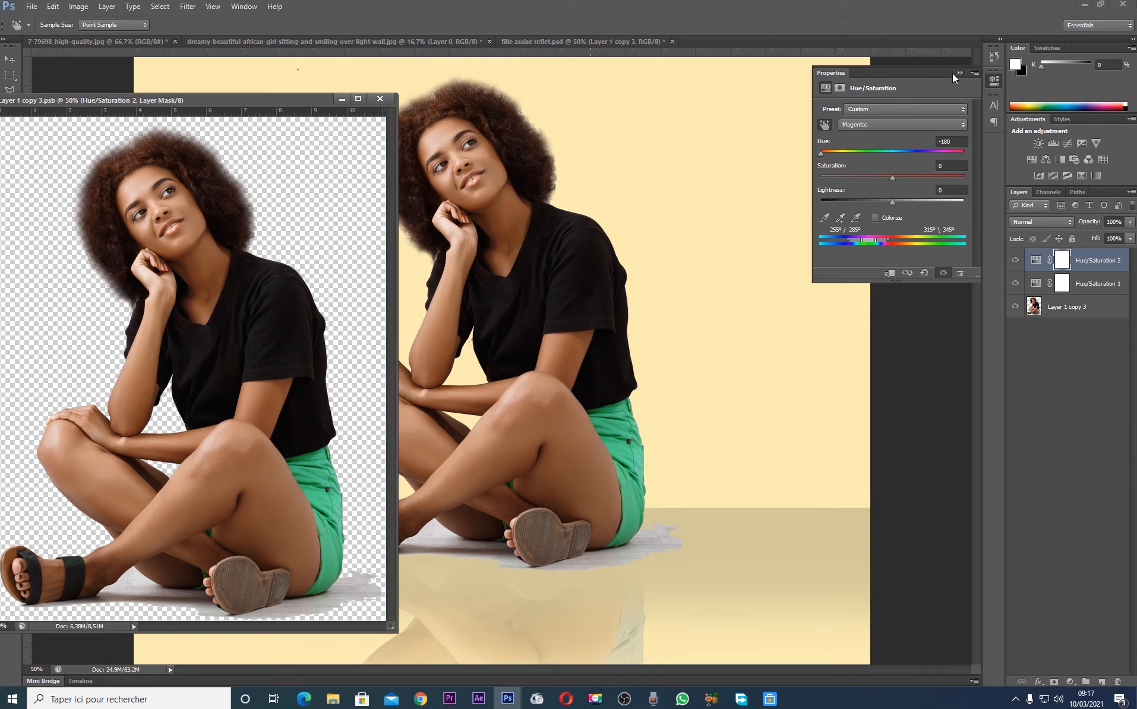
{"action": "left_click", "coordinate": [341, 99]}
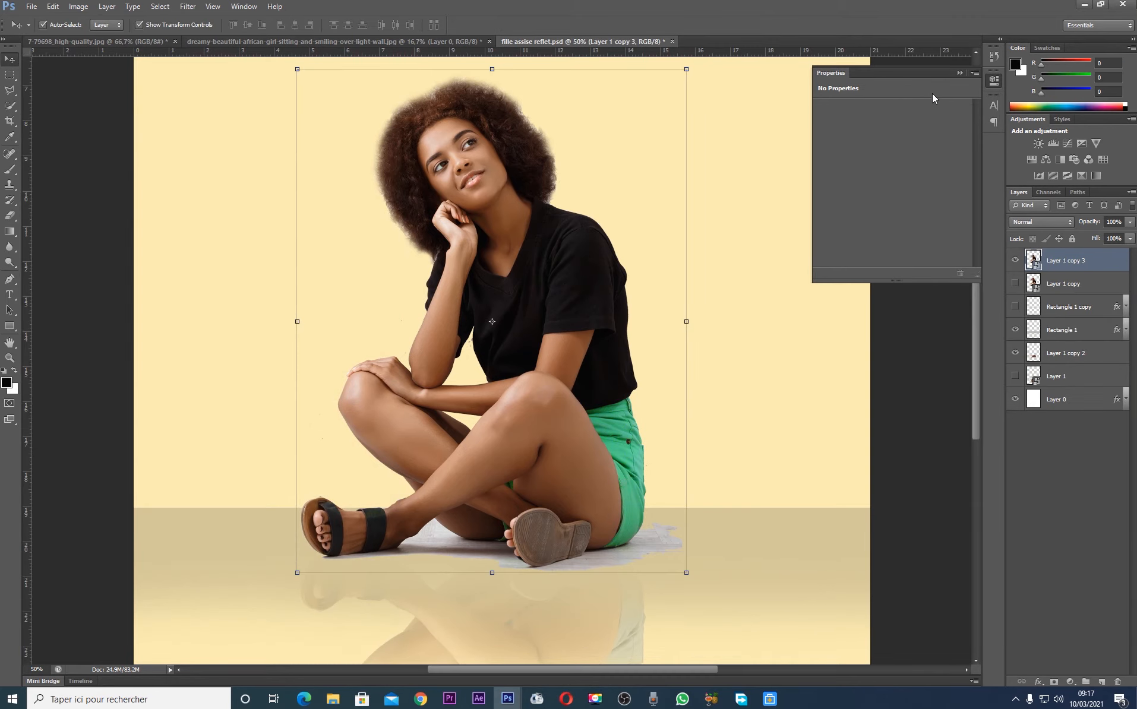
{"action": "left_click", "coordinate": [934, 479]}
{"action": "left_click", "coordinate": [957, 73]}
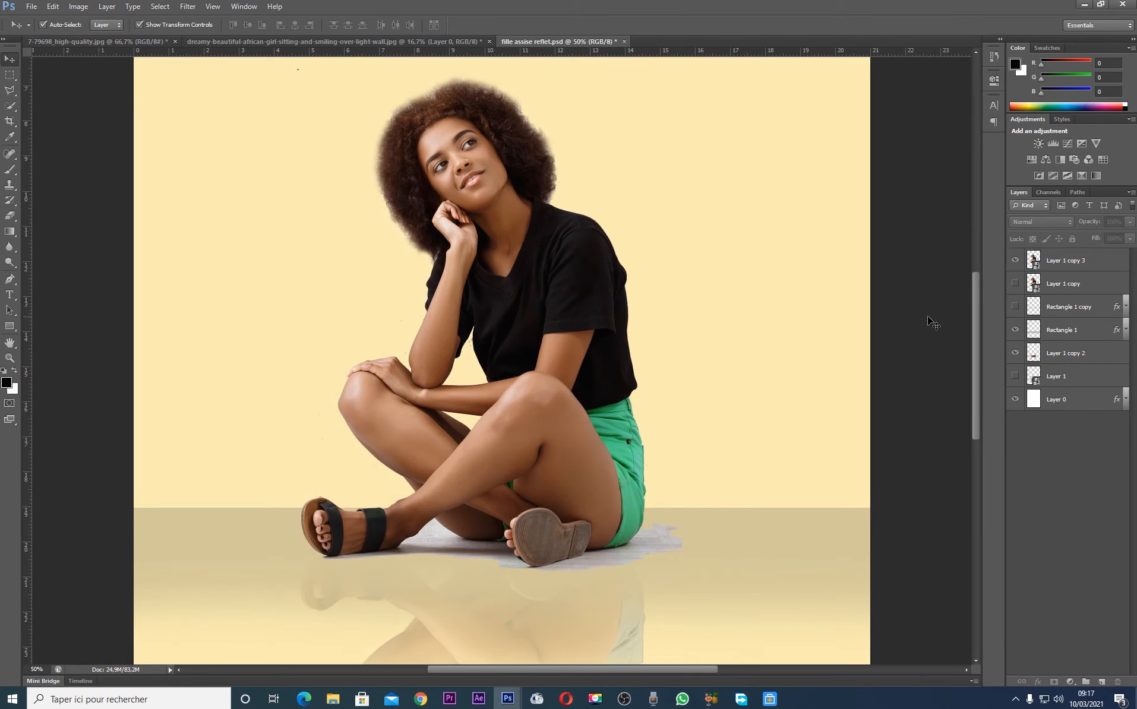
{"action": "key", "text": "ctrl+minus"}
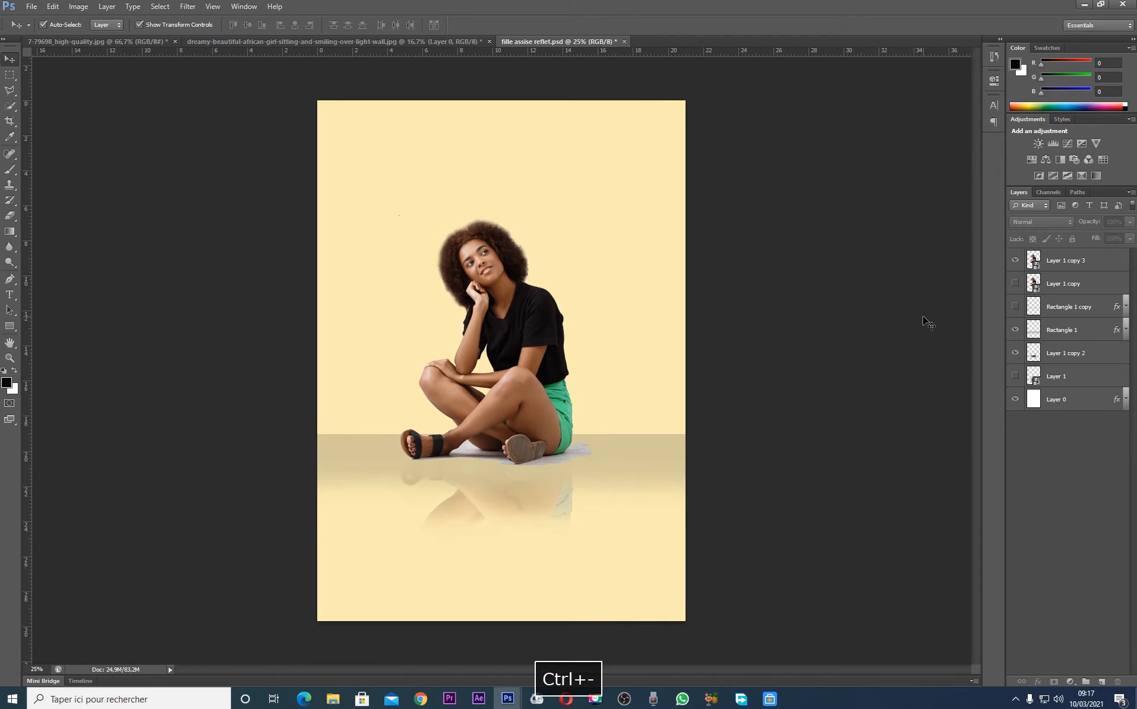
{"action": "key", "text": "ctrl+plus"}
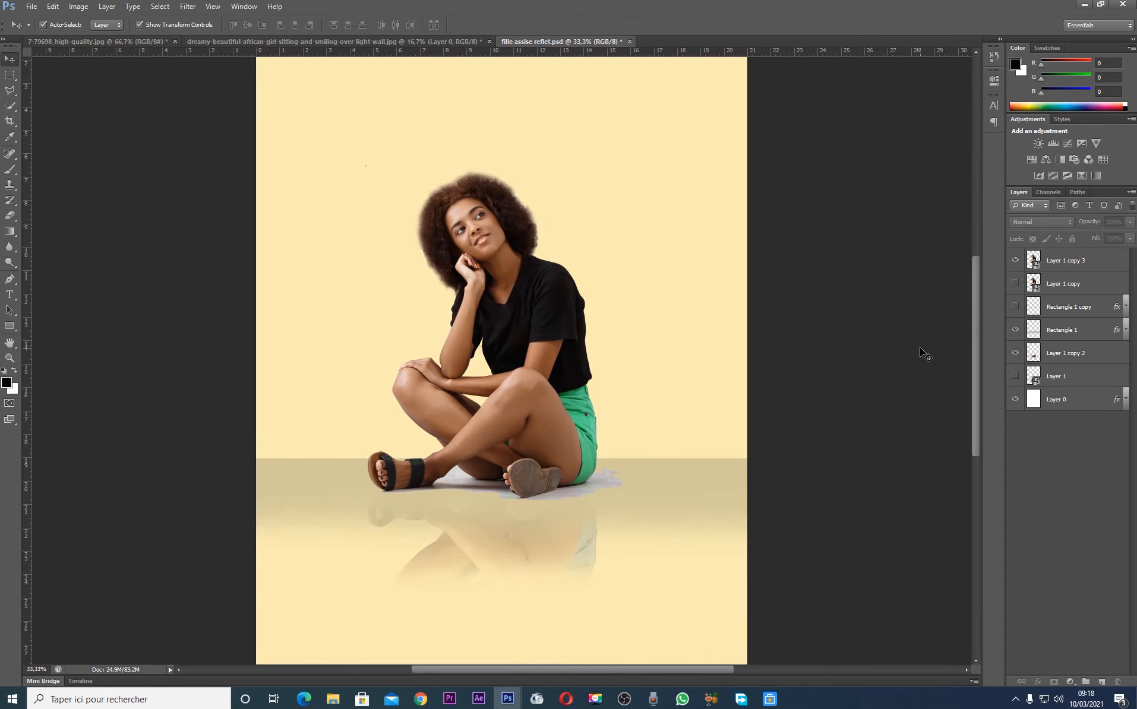
Rasterize the woman's Smart Object layer, Layer 1 copy 3
{"action": "left_click", "coordinate": [568, 439]}
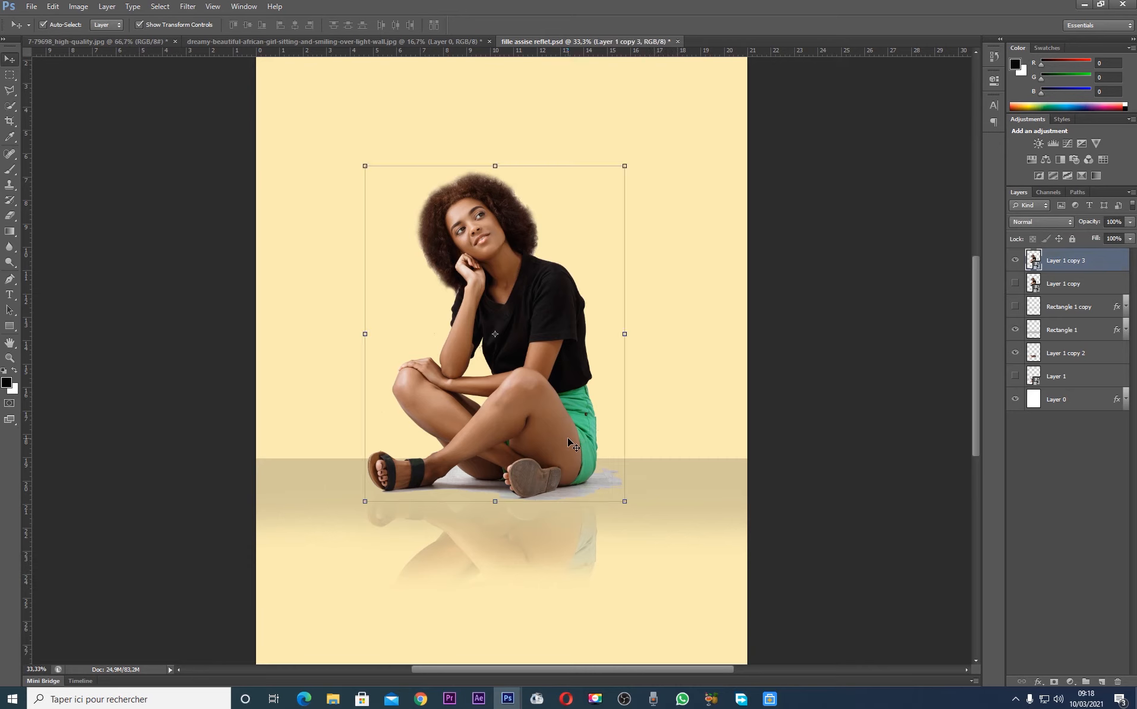
{"action": "key", "text": "ctrl+plus"}
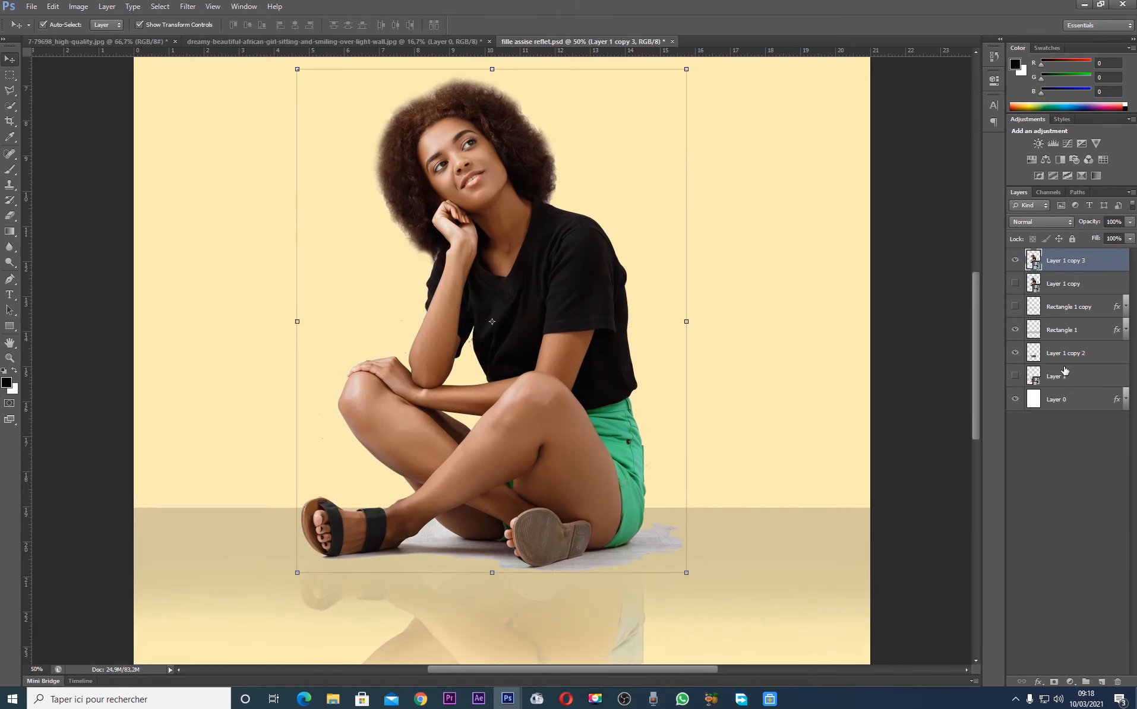
{"action": "key", "text": "ctrl+plus"}
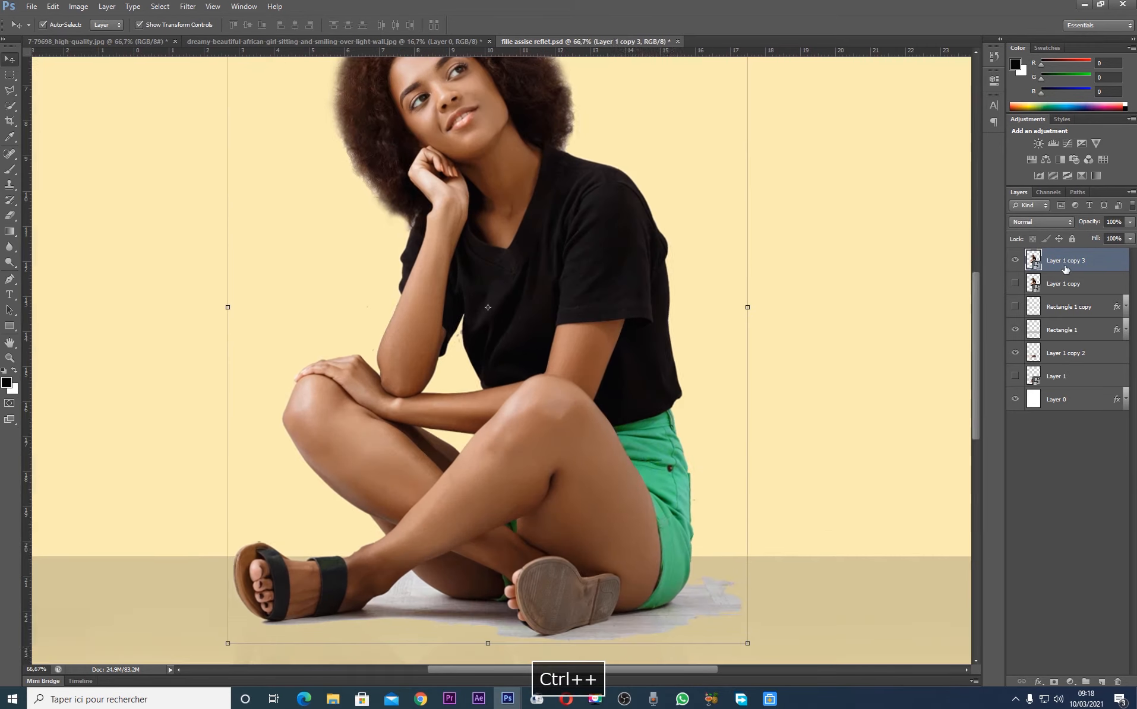
{"action": "right_click", "coordinate": [1065, 264]}
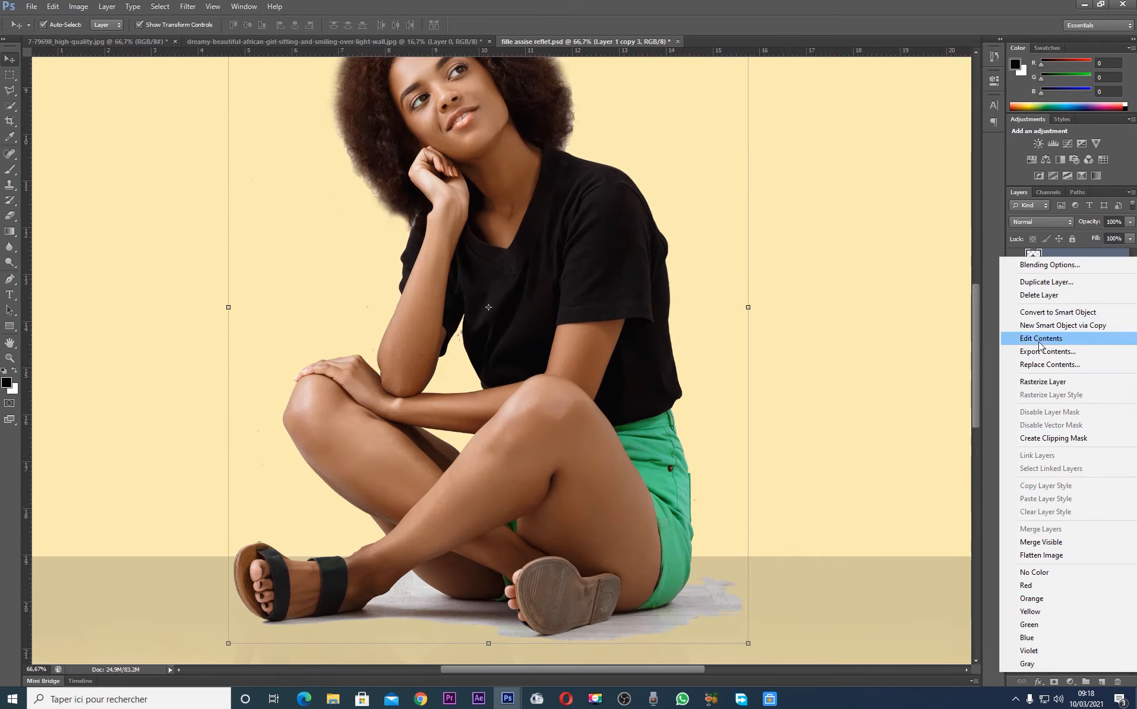
{"action": "left_click", "coordinate": [1040, 381]}
Erase the grey floor around and between the woman's legs with the Magic Eraser at tolerance 32, undoing the last erasure of the dark strip
{"action": "key", "text": "ctrl+plus"}
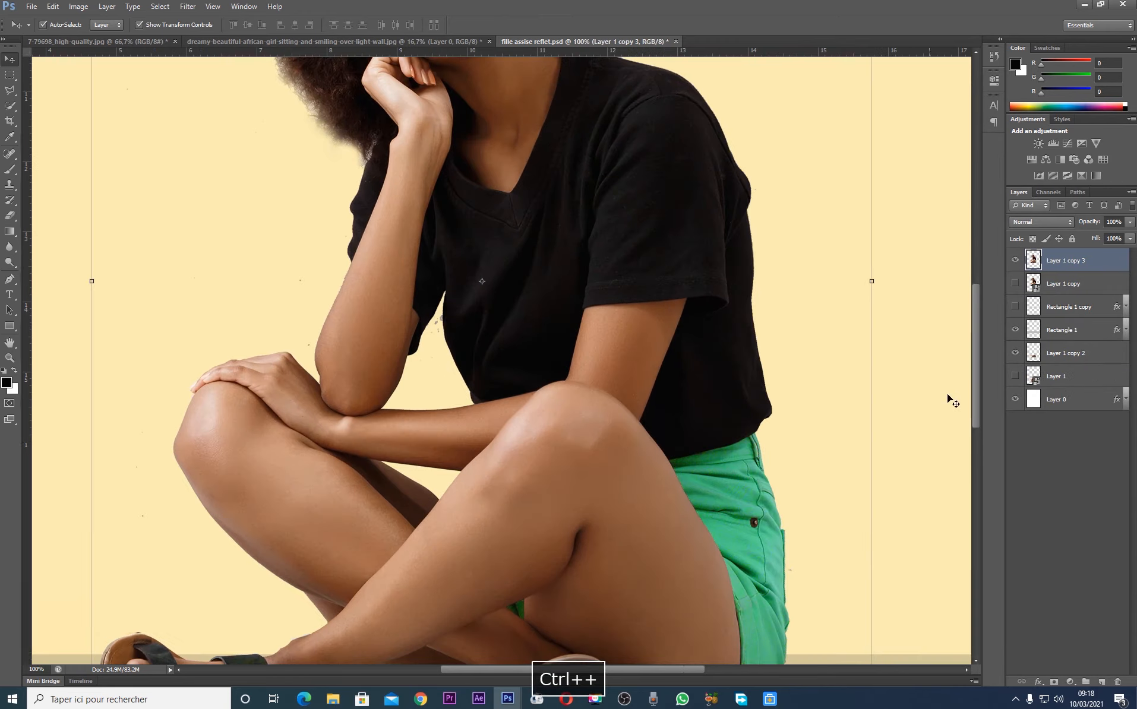
{"action": "scroll", "coordinate": [972, 364], "scroll_direction": "down", "scroll_amount": 6}
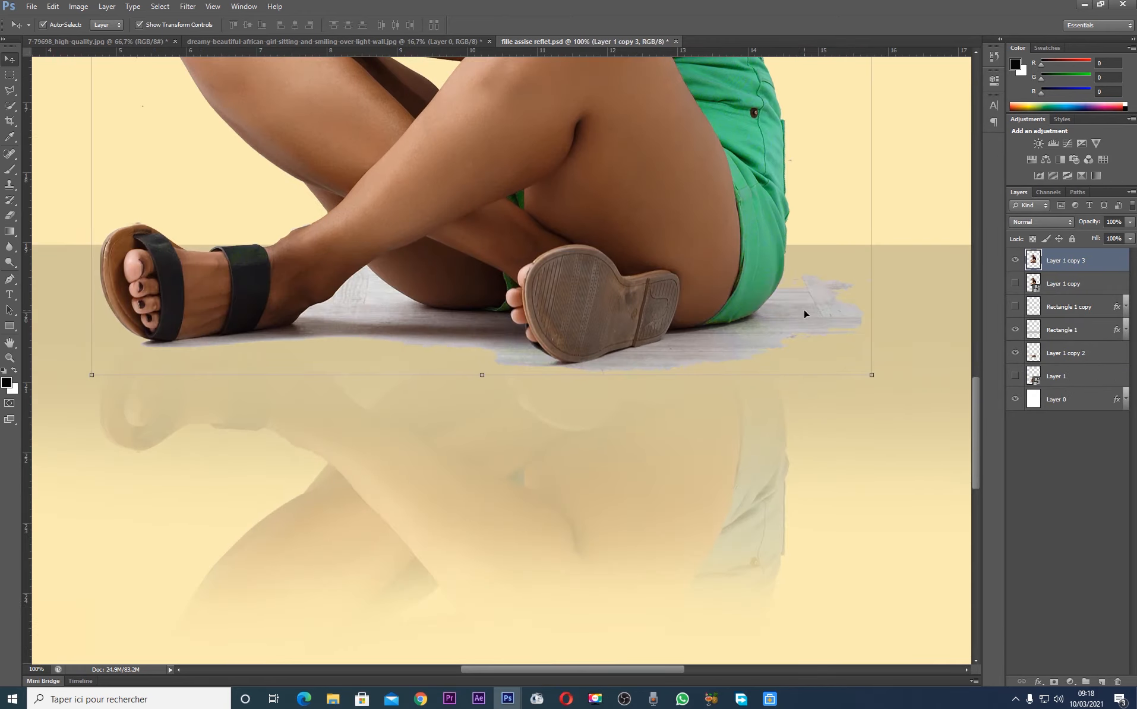
{"action": "left_click", "coordinate": [10, 216]}
{"action": "left_click", "coordinate": [42, 234]}
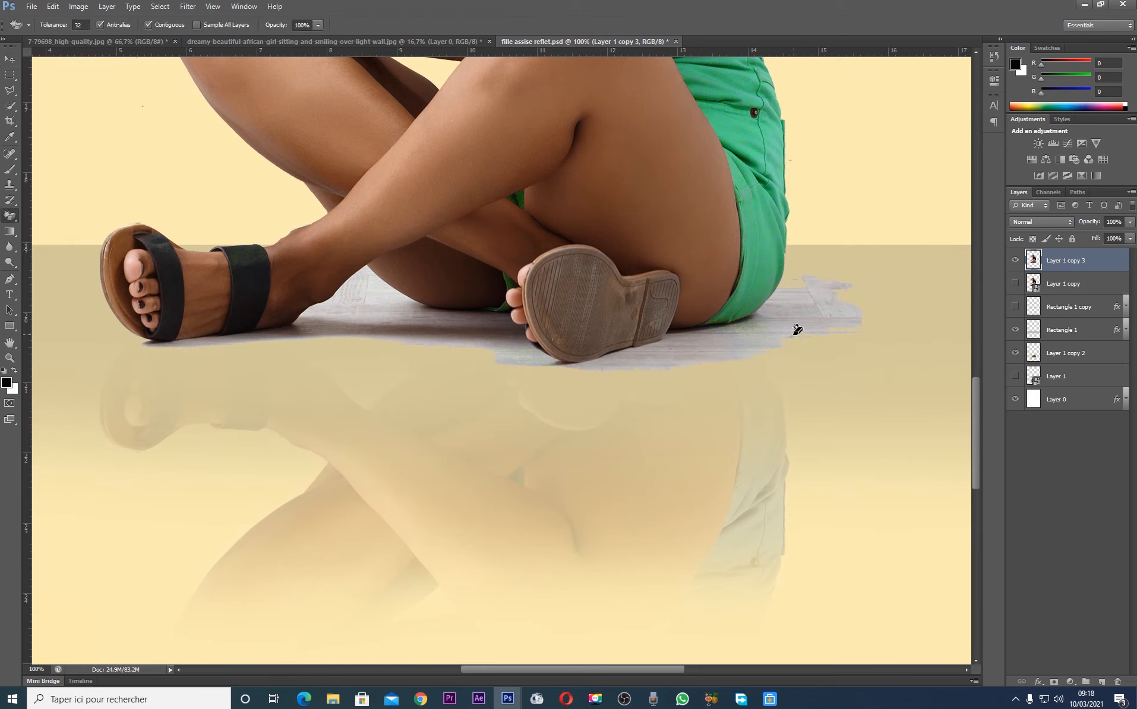
{"action": "left_click", "coordinate": [796, 327]}
{"action": "left_click", "coordinate": [693, 366]}
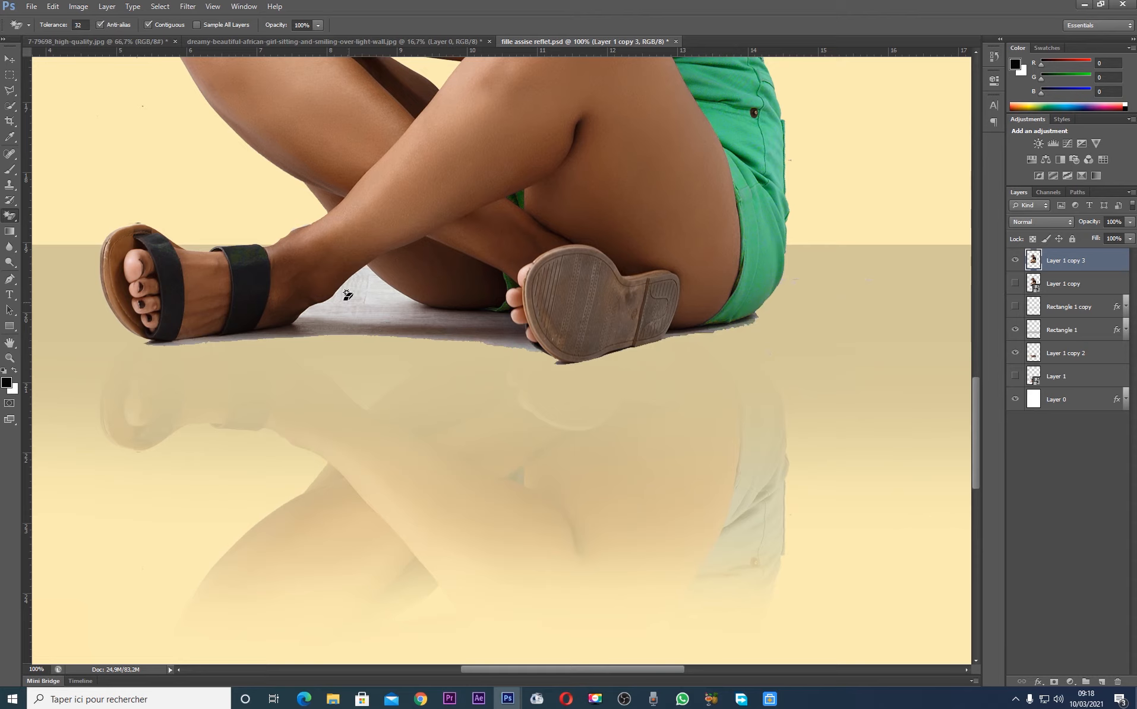
{"action": "left_click", "coordinate": [371, 295]}
{"action": "left_click", "coordinate": [418, 321]}
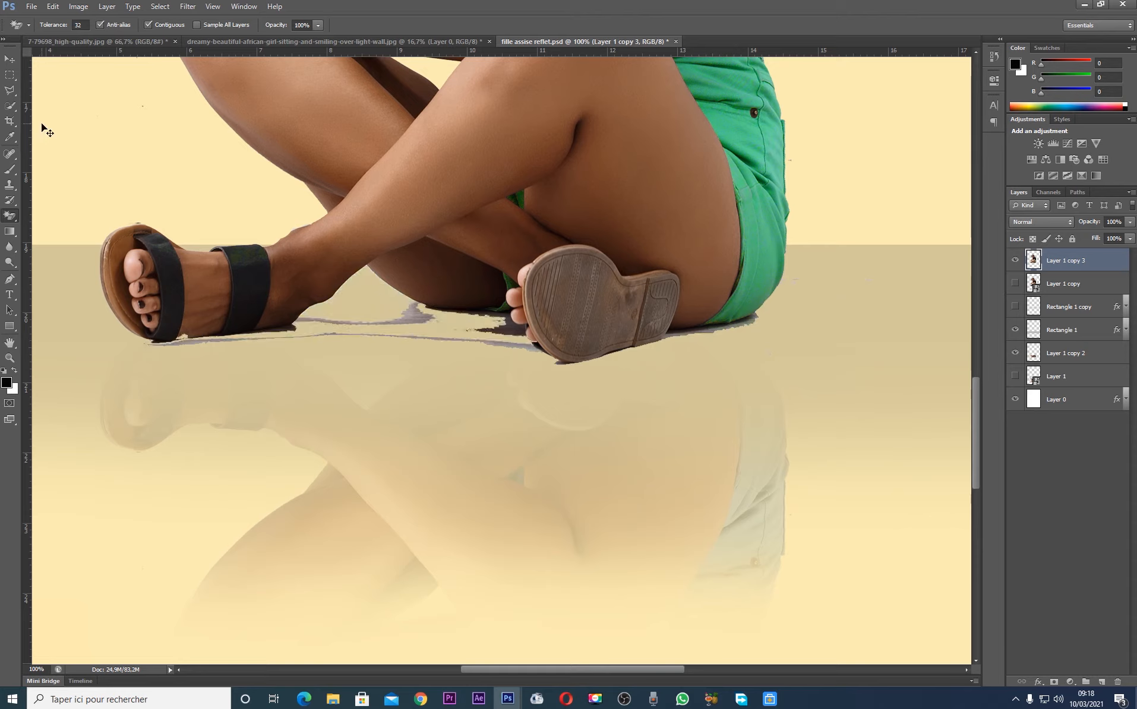
{"action": "key", "text": "ctrl+z"}
Begin a Polygonal Lasso outline tracing the lower edge of the green shorts and the upturned sandal sole
{"action": "left_click", "coordinate": [10, 91]}
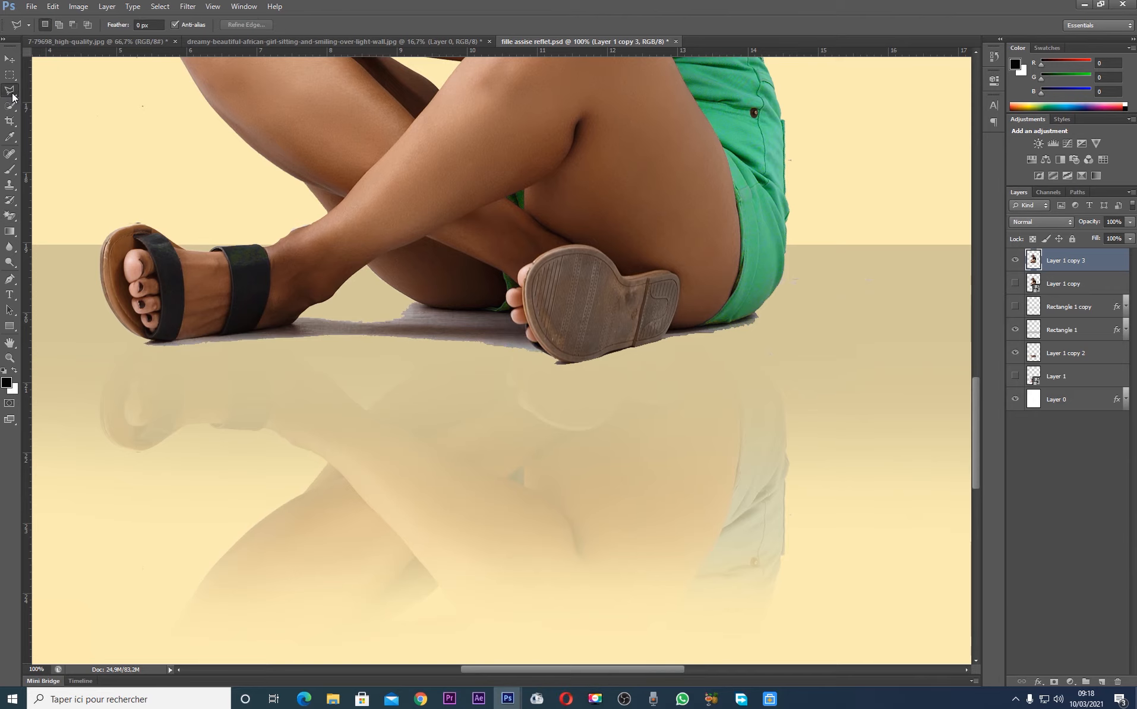
{"action": "key", "text": "ctrl+plus"}
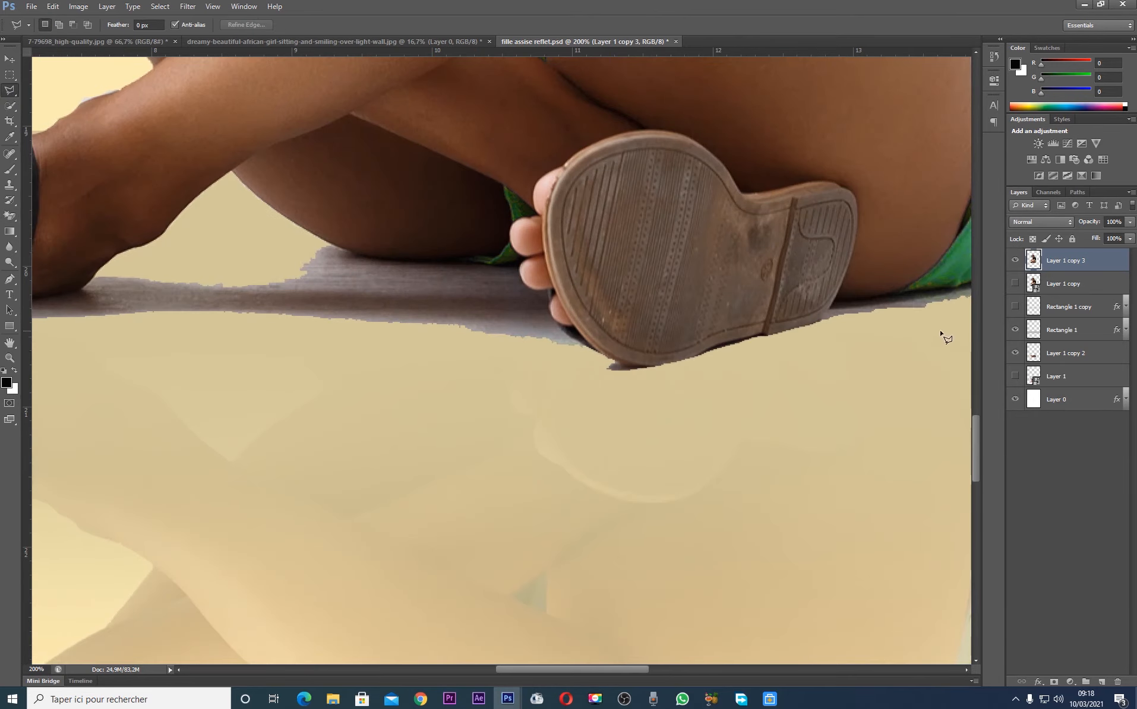
{"action": "left_click_drag", "start_coordinate": [517, 671], "coordinate": [547, 670]}
{"action": "left_click", "coordinate": [887, 226]}
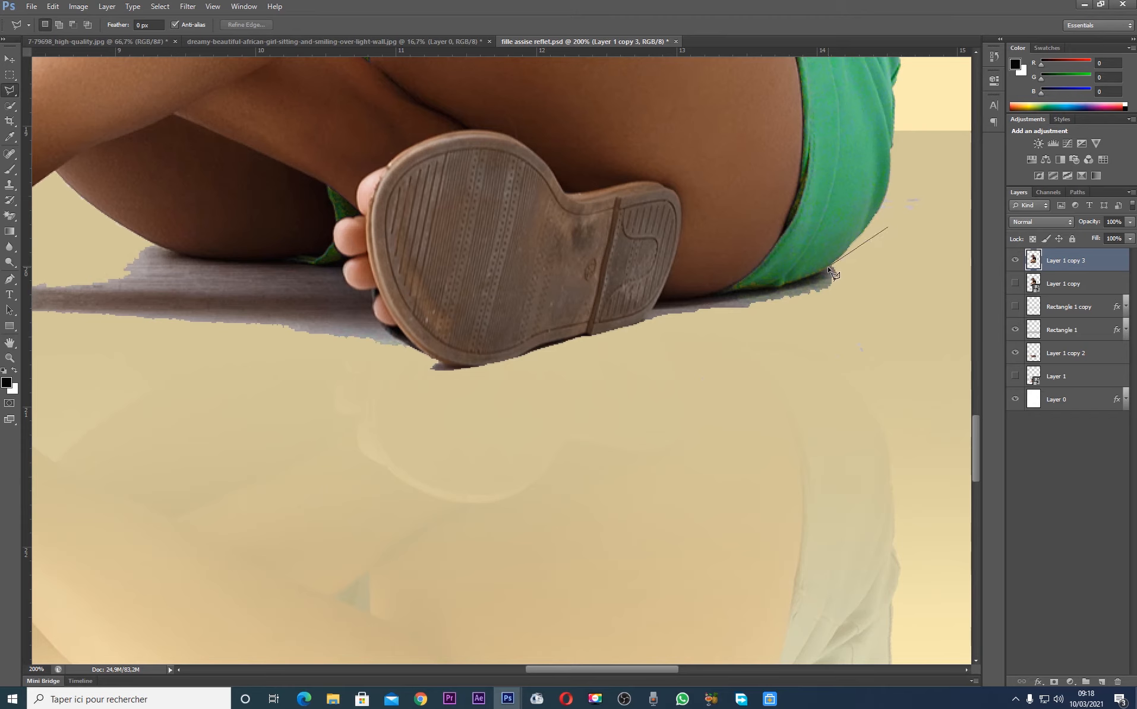
{"action": "left_click", "coordinate": [800, 281]}
{"action": "left_click", "coordinate": [782, 285]}
{"action": "left_click", "coordinate": [760, 288]}
{"action": "left_click", "coordinate": [666, 302]}
{"action": "left_click", "coordinate": [587, 333]}
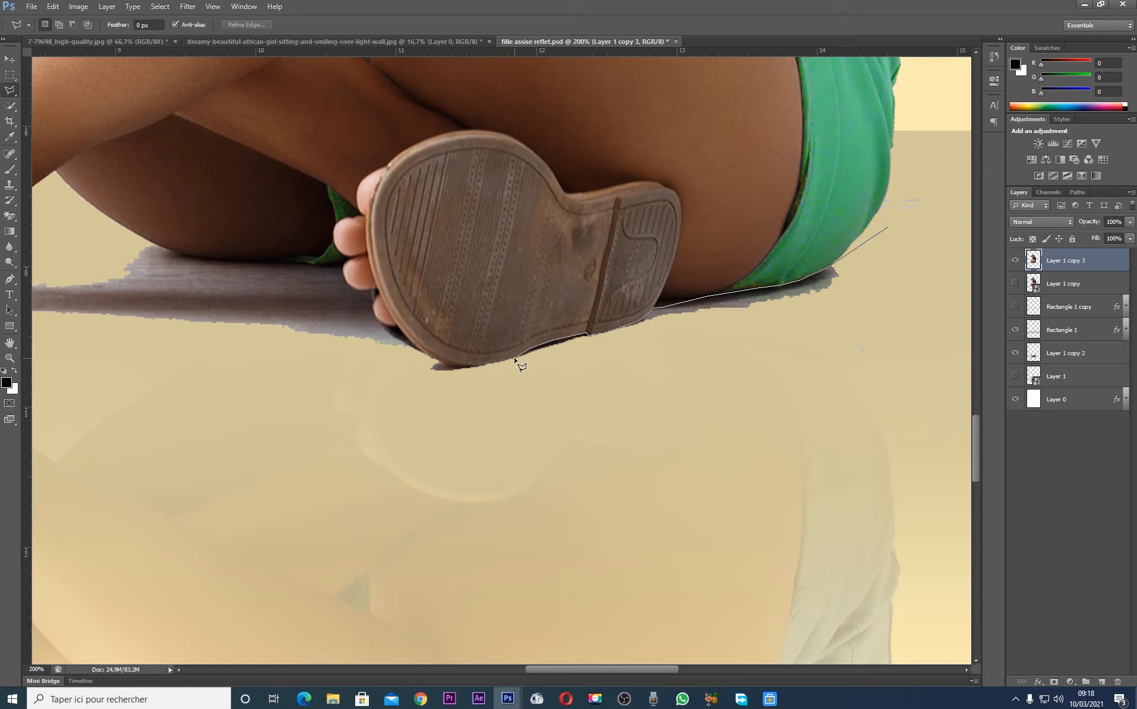
{"action": "left_click", "coordinate": [477, 365]}
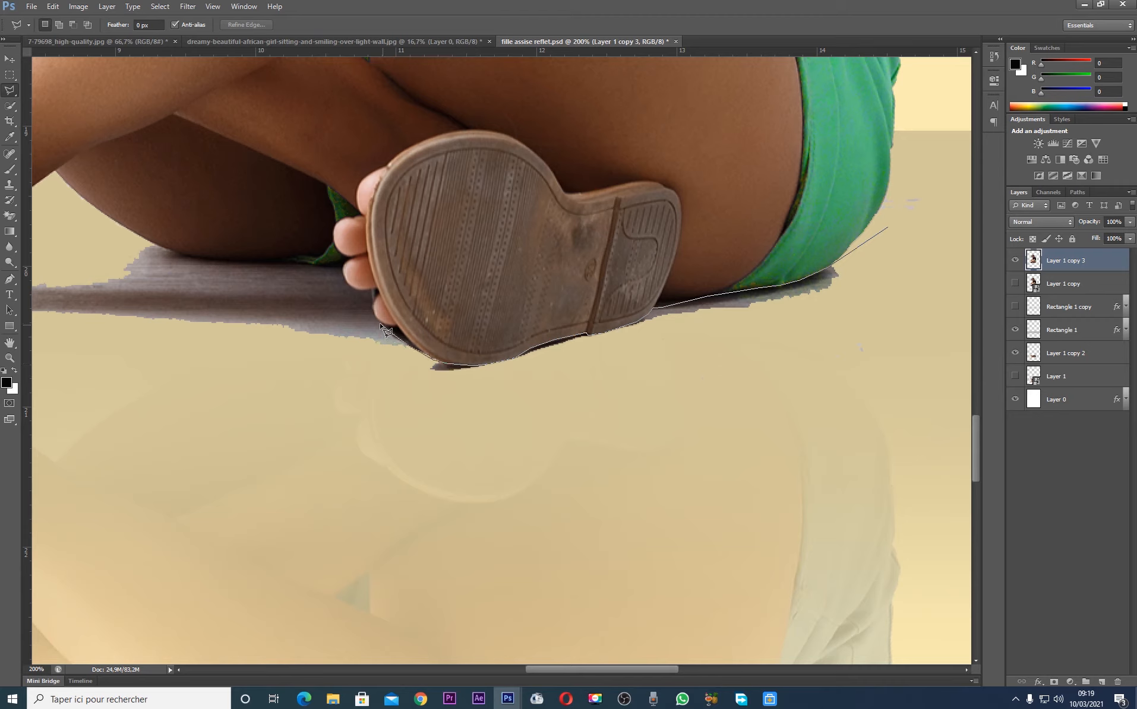
Continue the lasso outline past the toes and along the underside of the thigh toward the front ankle
{"action": "left_click", "coordinate": [346, 259]}
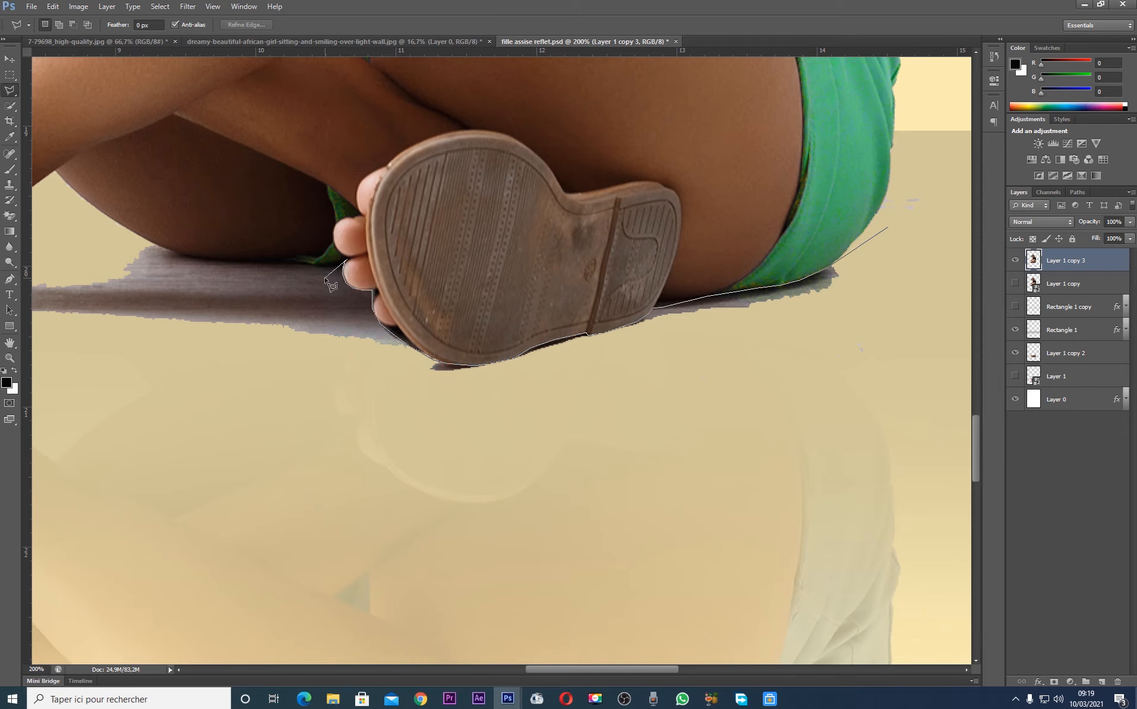
{"action": "left_click", "coordinate": [342, 270]}
{"action": "left_click", "coordinate": [256, 266]}
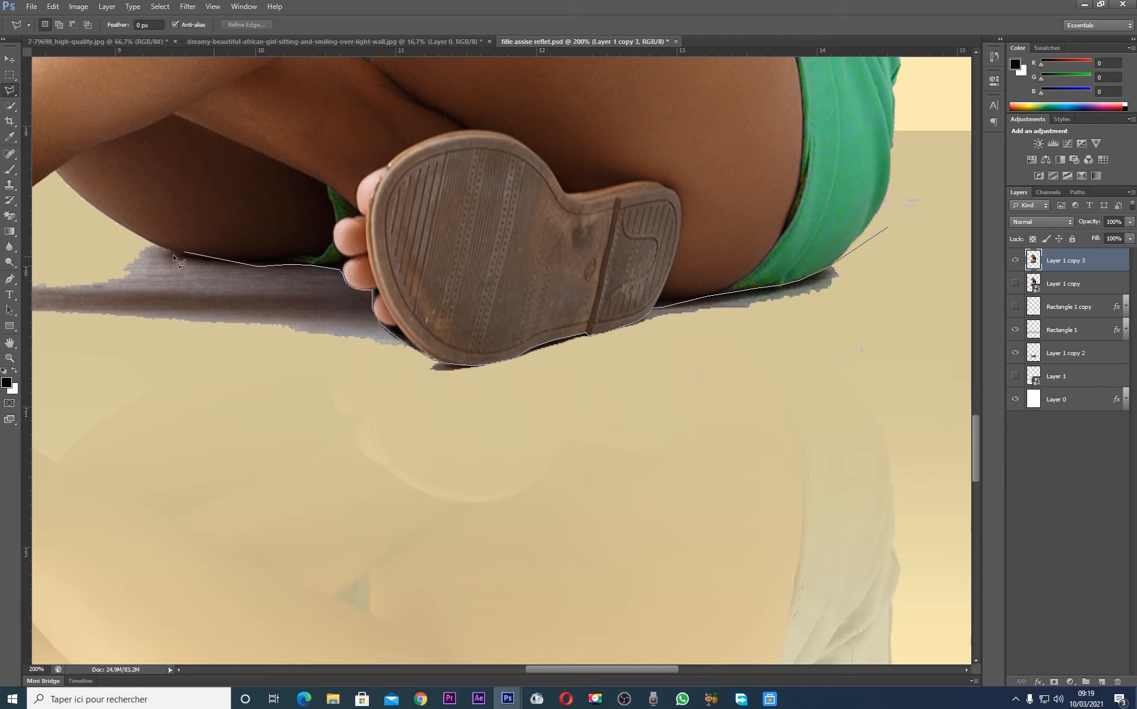
{"action": "left_click", "coordinate": [216, 264]}
{"action": "left_click", "coordinate": [175, 256]}
{"action": "left_click", "coordinate": [121, 234]}
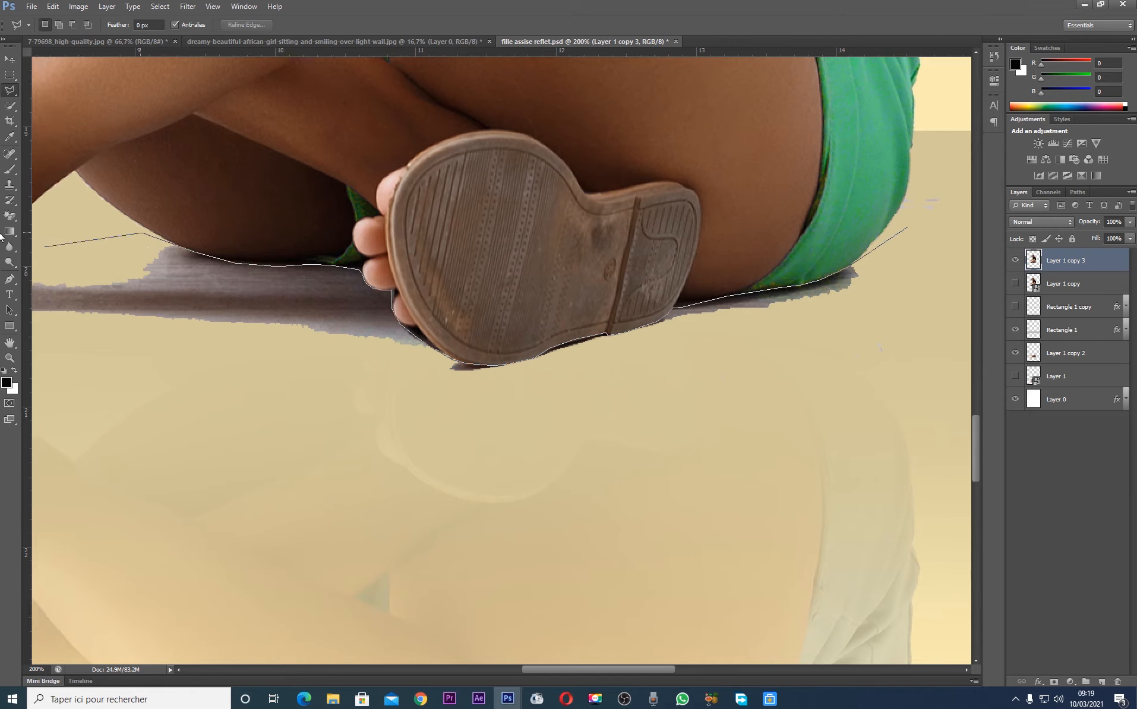
{"action": "left_click", "coordinate": [168, 260]}
{"action": "left_click", "coordinate": [219, 259]}
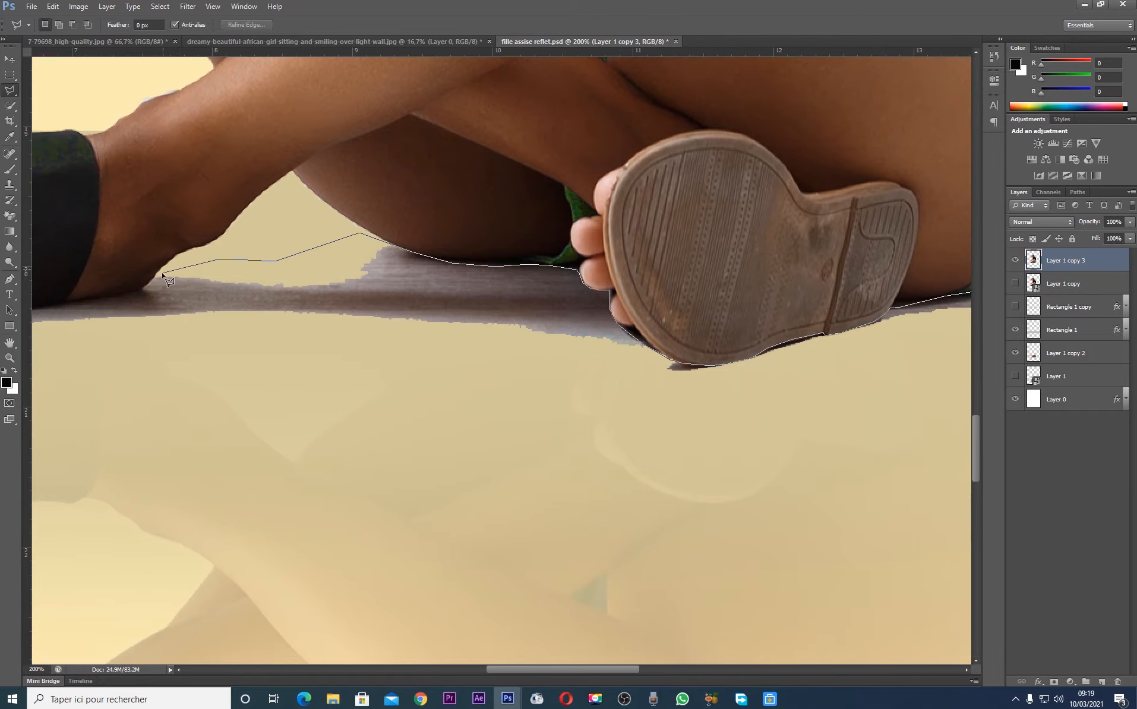
Extend the lasso outline along the underside of the front ankle and sandal, just past the shadow's end
{"action": "left_click", "coordinate": [137, 290]}
{"action": "left_click", "coordinate": [60, 302]}
{"action": "scroll", "coordinate": [61, 302], "scroll_direction": "left", "scroll_amount": 4}
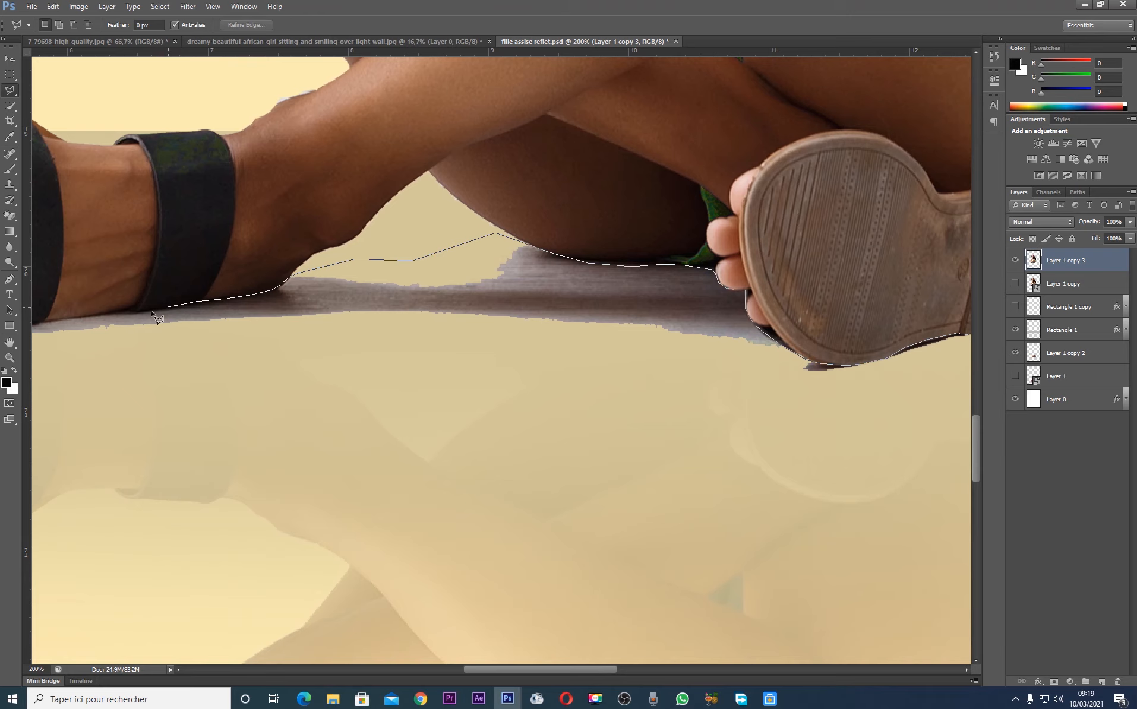
{"action": "left_click", "coordinate": [128, 312]}
{"action": "scroll", "coordinate": [89, 324], "scroll_direction": "left", "scroll_amount": 1}
{"action": "left_click", "coordinate": [57, 321]}
{"action": "mouse_move", "coordinate": [8, 331]}
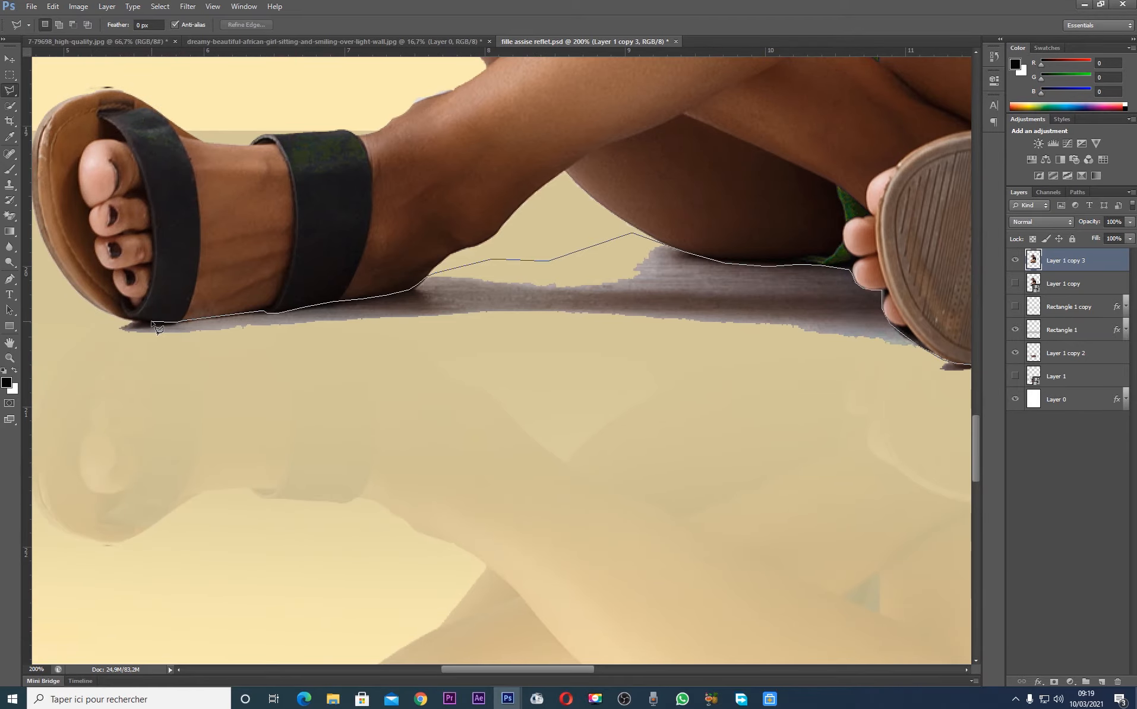
{"action": "left_click", "coordinate": [124, 324]}
{"action": "left_click", "coordinate": [85, 334]}
{"action": "left_click", "coordinate": [71, 375]}
Close the lasso outline around the remaining floor strip beneath the woman, delete its contents from Layer 1 copy 3, and deselect
{"action": "left_click", "coordinate": [605, 455]}
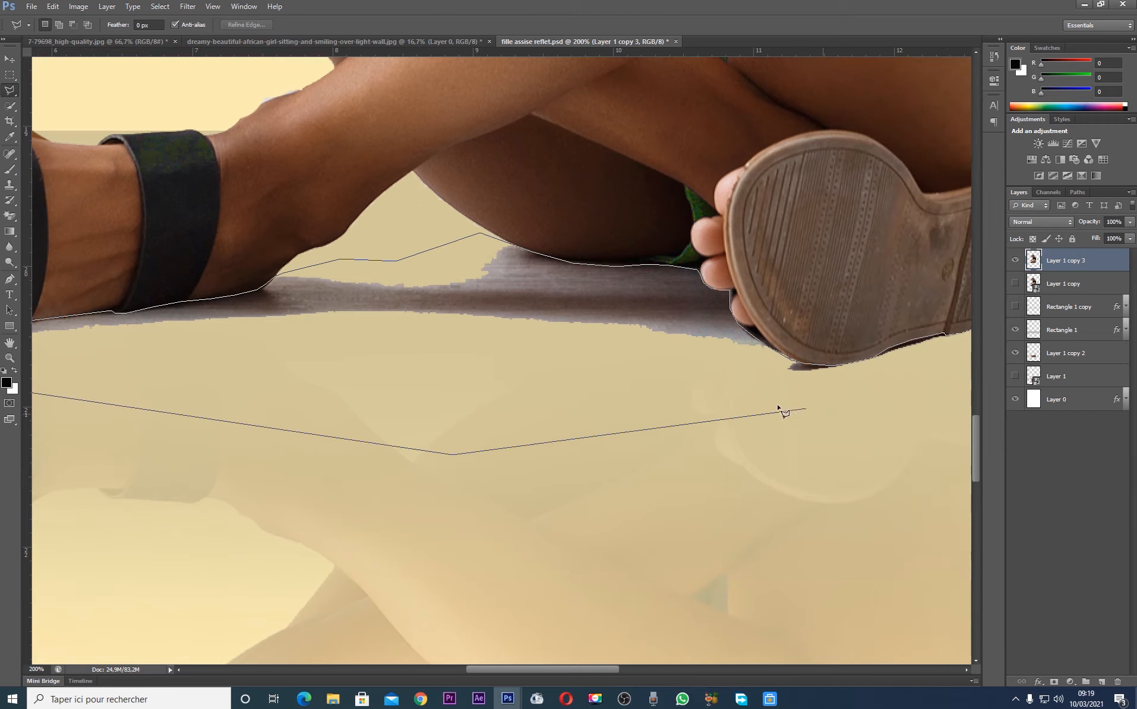
{"action": "left_click", "coordinate": [760, 404]}
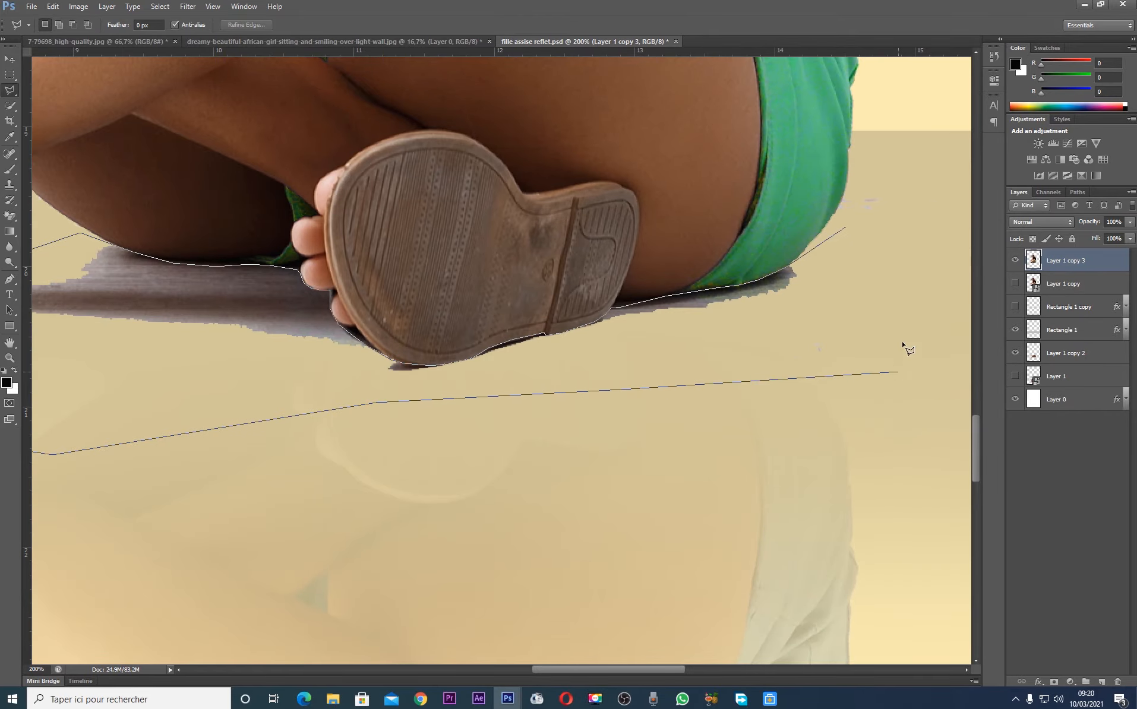
{"action": "left_click", "coordinate": [942, 184]}
{"action": "left_click", "coordinate": [883, 168]}
{"action": "left_click", "coordinate": [841, 199]}
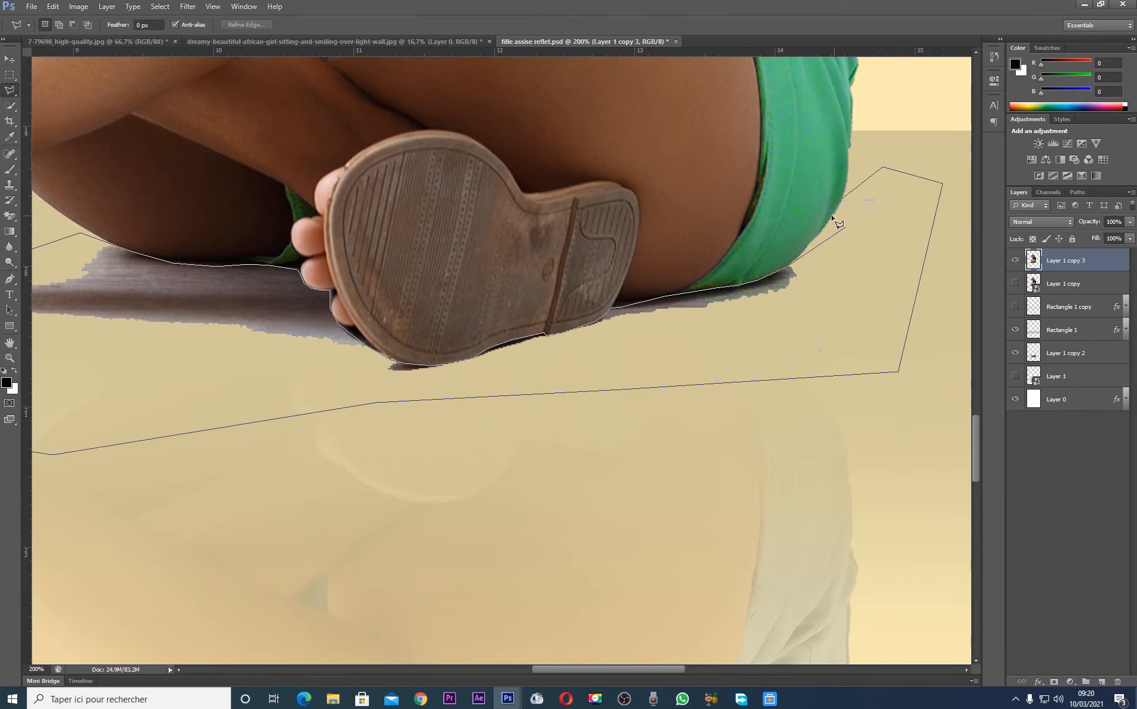
{"action": "left_click", "coordinate": [832, 216]}
{"action": "left_click", "coordinate": [847, 230]}
{"action": "key", "text": "Delete"}
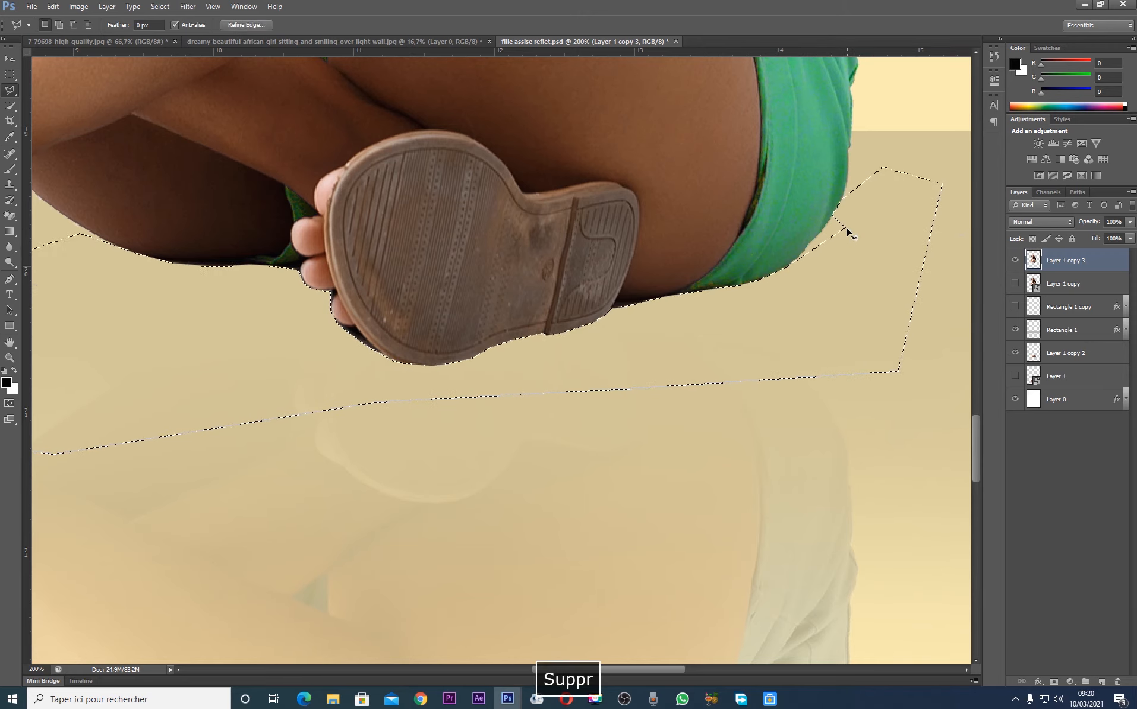
{"action": "key", "text": "ctrl+minus"}
{"action": "key", "text": "ctrl+minus"}
{"action": "key", "text": "ctrl+minus"}
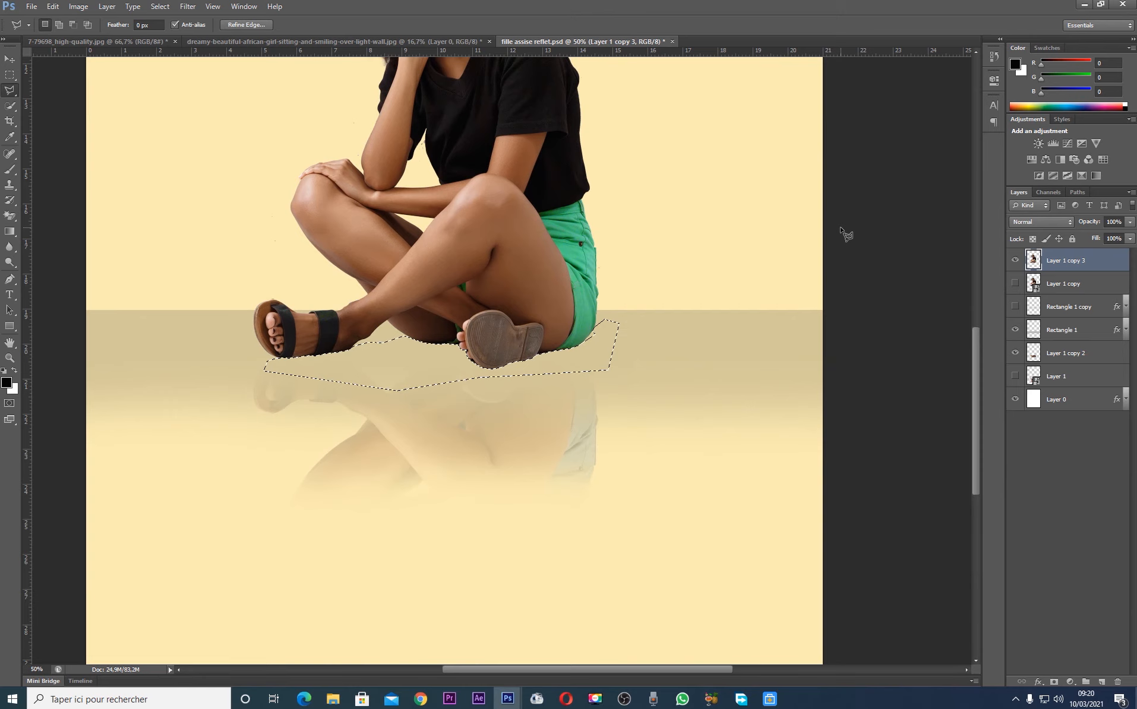
{"action": "key", "text": "m"}
{"action": "key", "text": "ctrl+d"}
{"action": "key", "text": "ctrl+minus"}
{"action": "key", "text": "ctrl+minus"}
{"action": "key", "text": "ctrl+minus"}
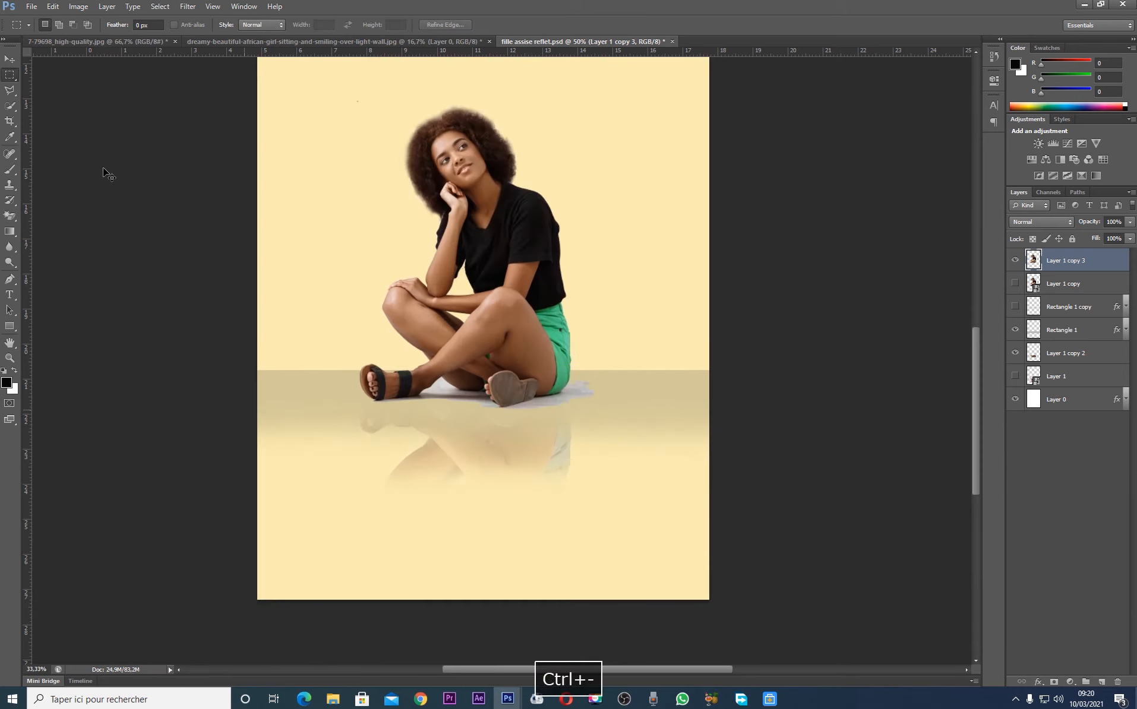
{"action": "left_click", "coordinate": [10, 59]}
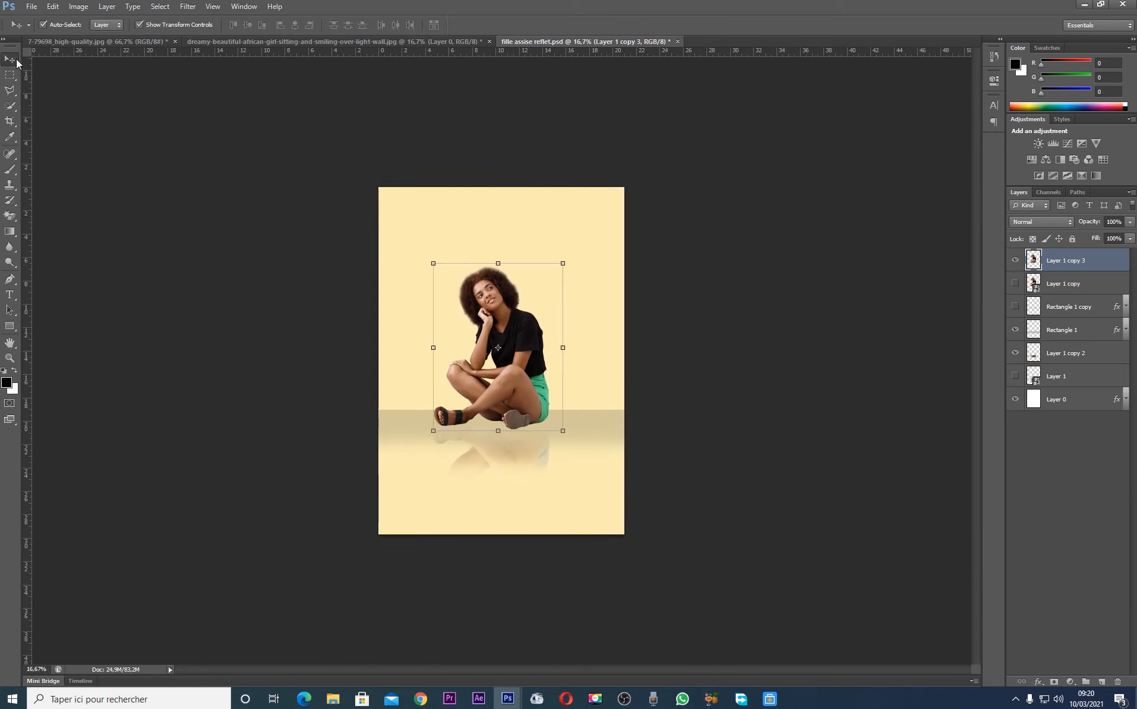
{"action": "left_click", "coordinate": [592, 439]}
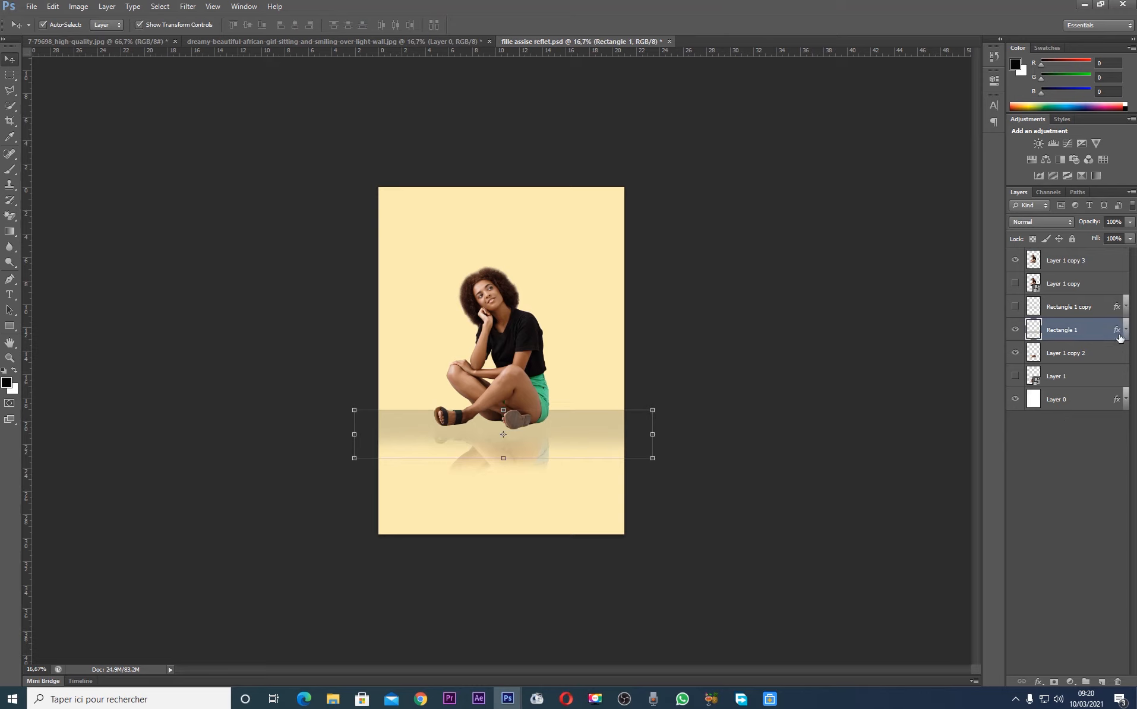
{"action": "key", "text": "ctrl+j"}
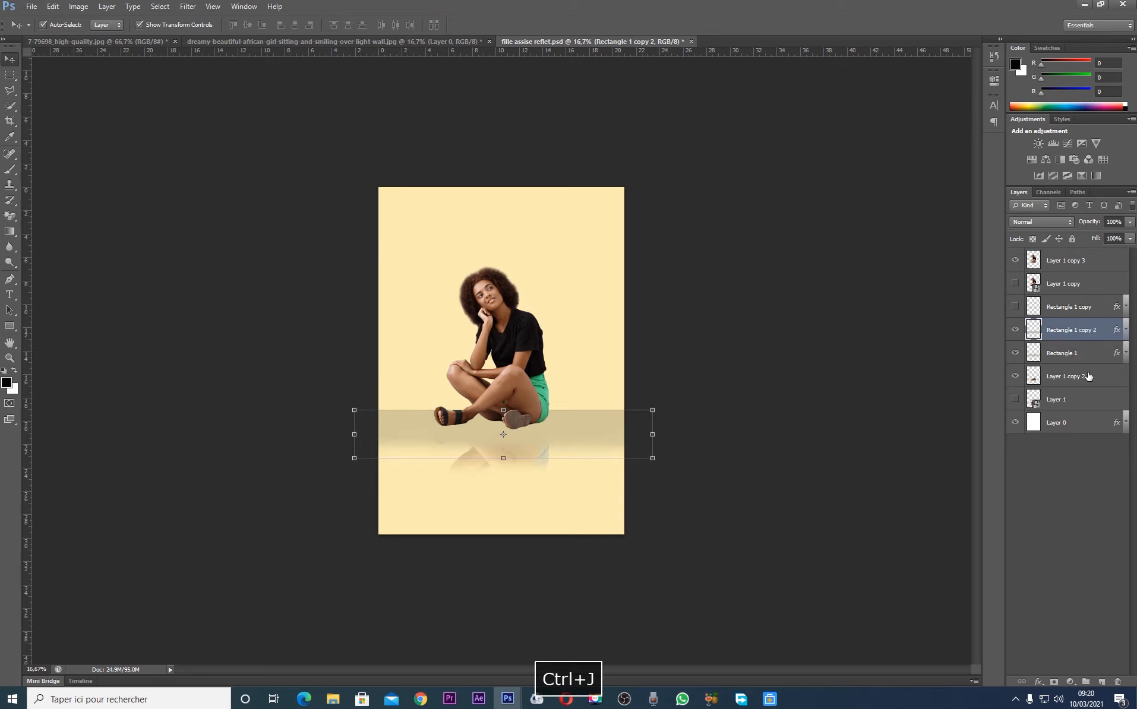
{"action": "key", "text": "ctrl+z"}
{"action": "left_click", "coordinate": [856, 336]}
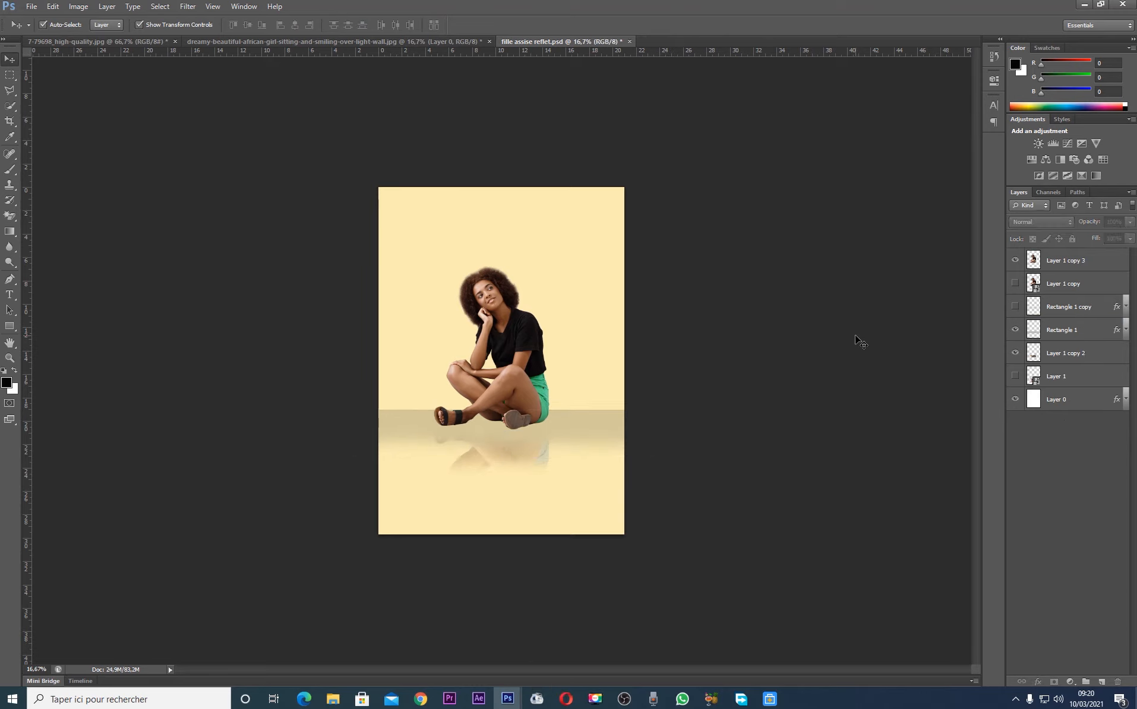
Move the floor band, Rectangle 1, up slightly and stretch its upper edge to a height of 100.81%
{"action": "key", "text": "ctrl+plus"}
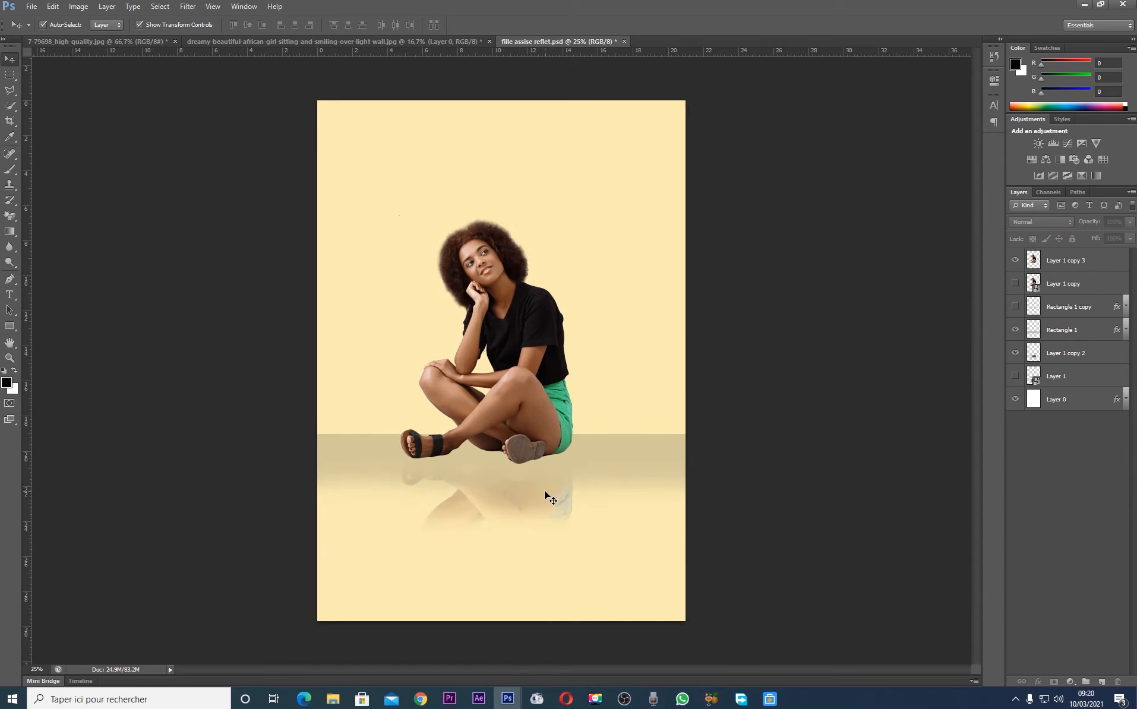
{"action": "left_click", "coordinate": [618, 459]}
{"action": "left_click", "coordinate": [898, 423]}
{"action": "left_click", "coordinate": [669, 451]}
{"action": "mouse_move", "coordinate": [674, 451]}
{"action": "left_mouse_down"}
{"action": "mouse_move", "coordinate": [677, 428]}
{"action": "mouse_move", "coordinate": [677, 447]}
{"action": "left_mouse_up"}
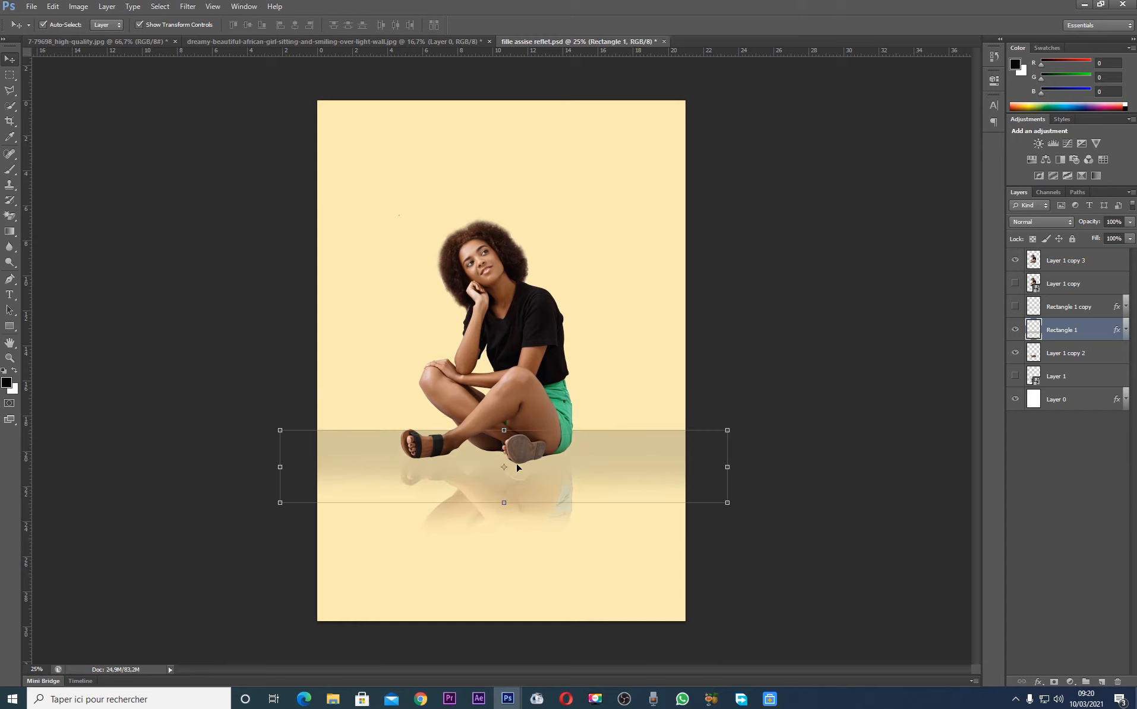
{"action": "mouse_move", "coordinate": [504, 430]}
{"action": "left_mouse_down"}
{"action": "mouse_move", "coordinate": [508, 390]}
{"action": "mouse_move", "coordinate": [510, 429]}
{"action": "left_mouse_up"}
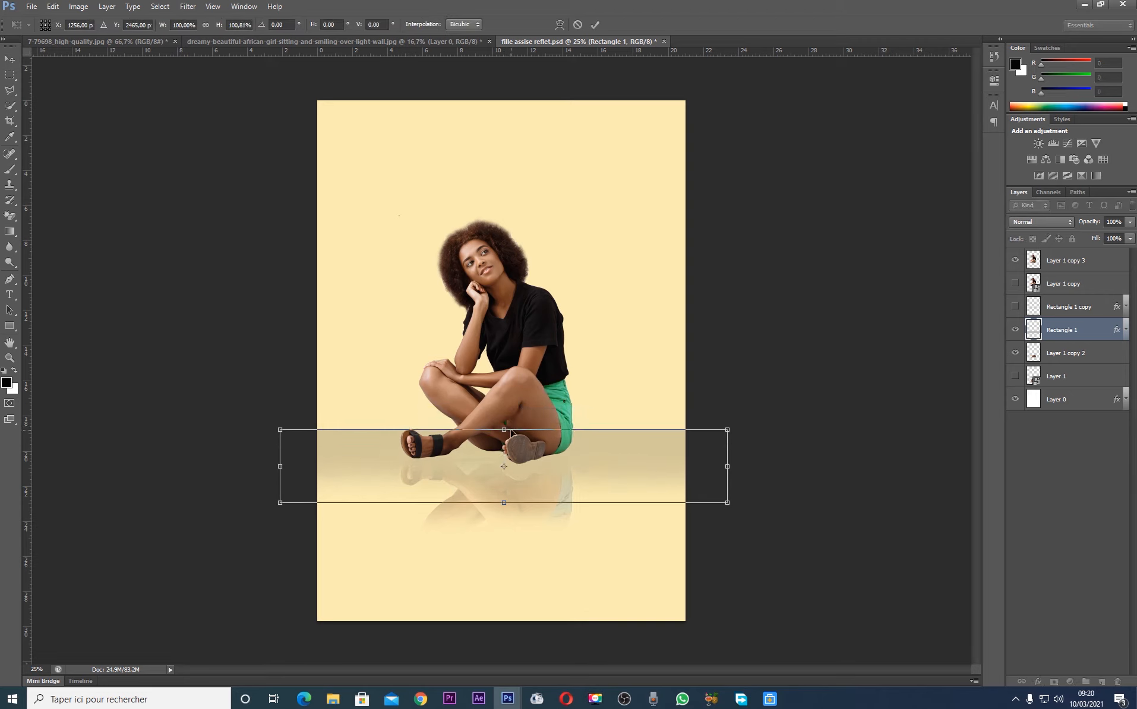
{"action": "key", "text": "Return"}
{"action": "left_click", "coordinate": [861, 486]}
Nudge the Rectangle 1 floor band up slightly so its upper edge sits a little higher behind the sandals
{"action": "left_click", "coordinate": [656, 452]}
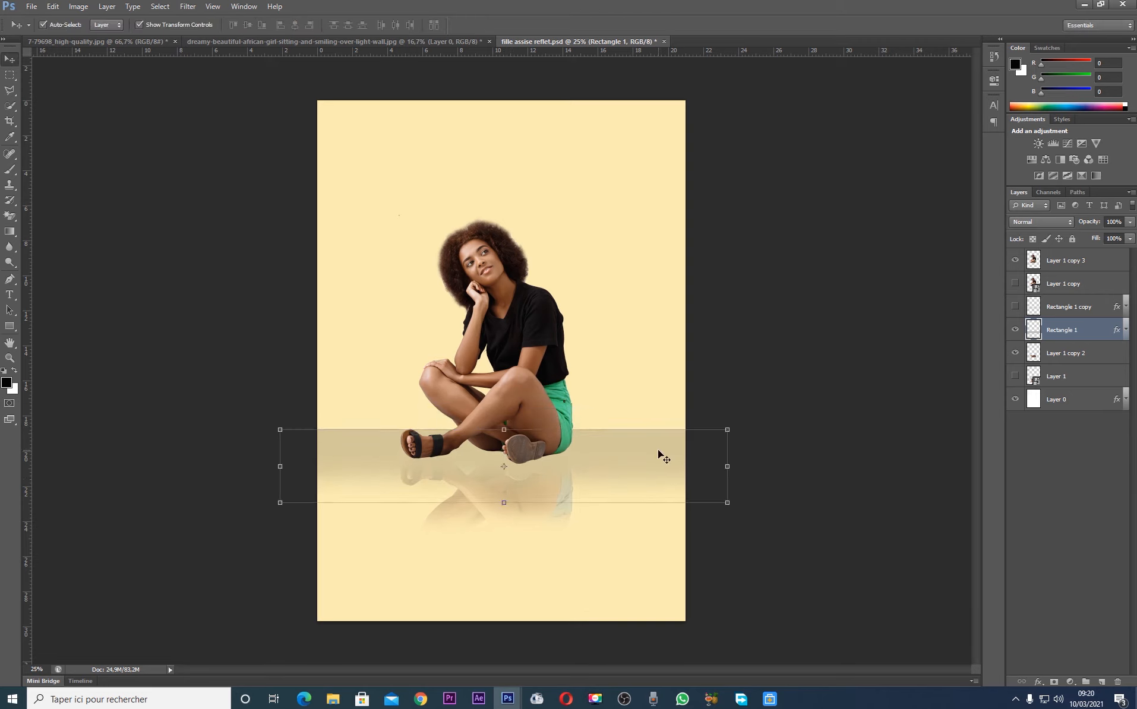
{"action": "key", "text": "Up"}
{"action": "key", "text": "Up"}
{"action": "key", "text": "Up"}
{"action": "key", "text": "Up"}
{"action": "key", "text": "Up"}
{"action": "key", "text": "Up"}
{"action": "key", "text": "Up"}
{"action": "key", "text": "Up"}
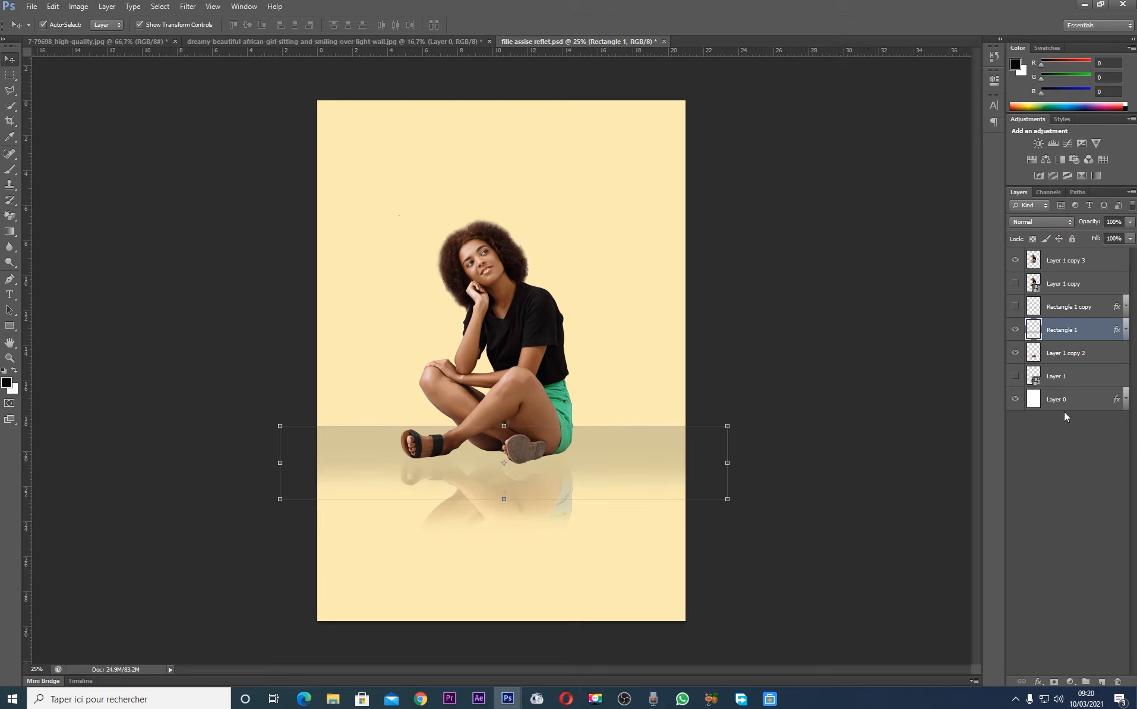
Set the Color Overlay of the background, Layer 0, to bright yellow ffc600
{"action": "left_click", "coordinate": [1126, 400]}
{"action": "double_click", "coordinate": [1064, 427]}
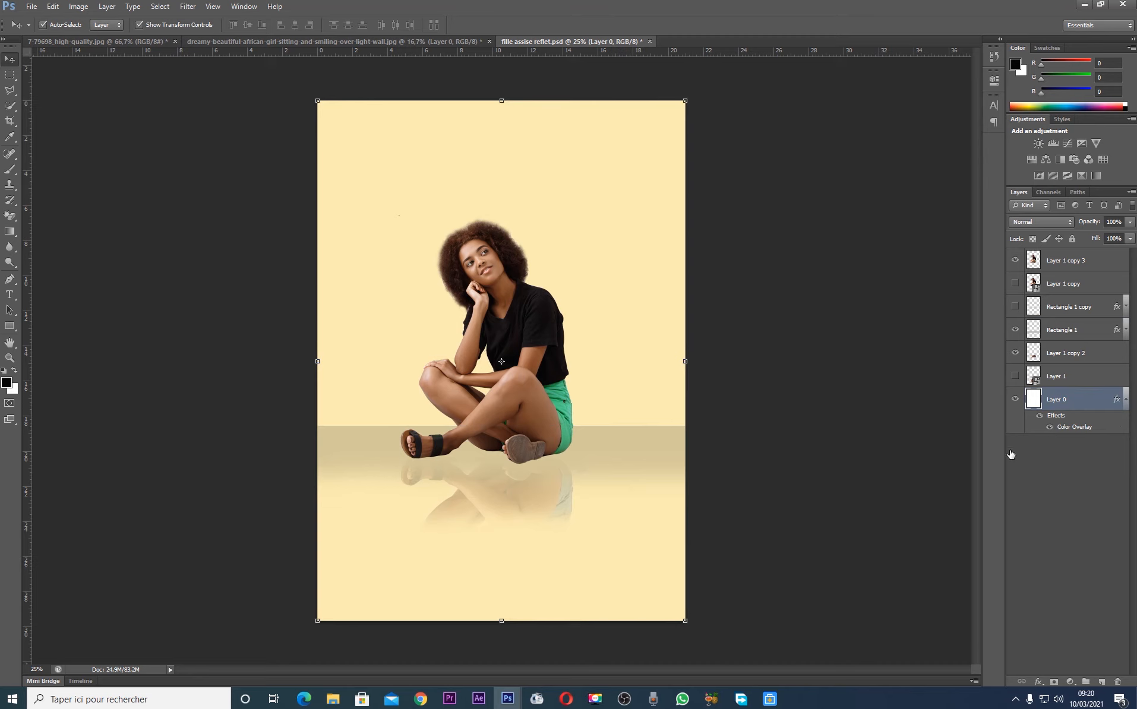
{"action": "left_click", "coordinate": [1106, 73]}
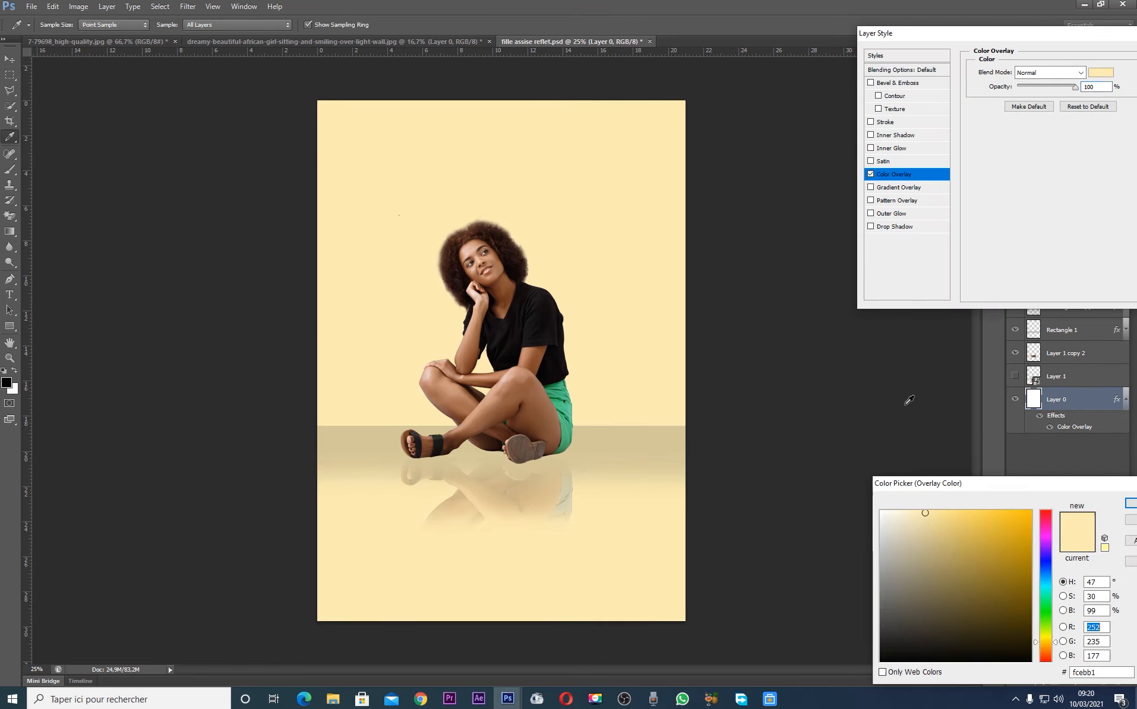
{"action": "left_click_drag", "start_coordinate": [1000, 514], "coordinate": [1057, 456]}
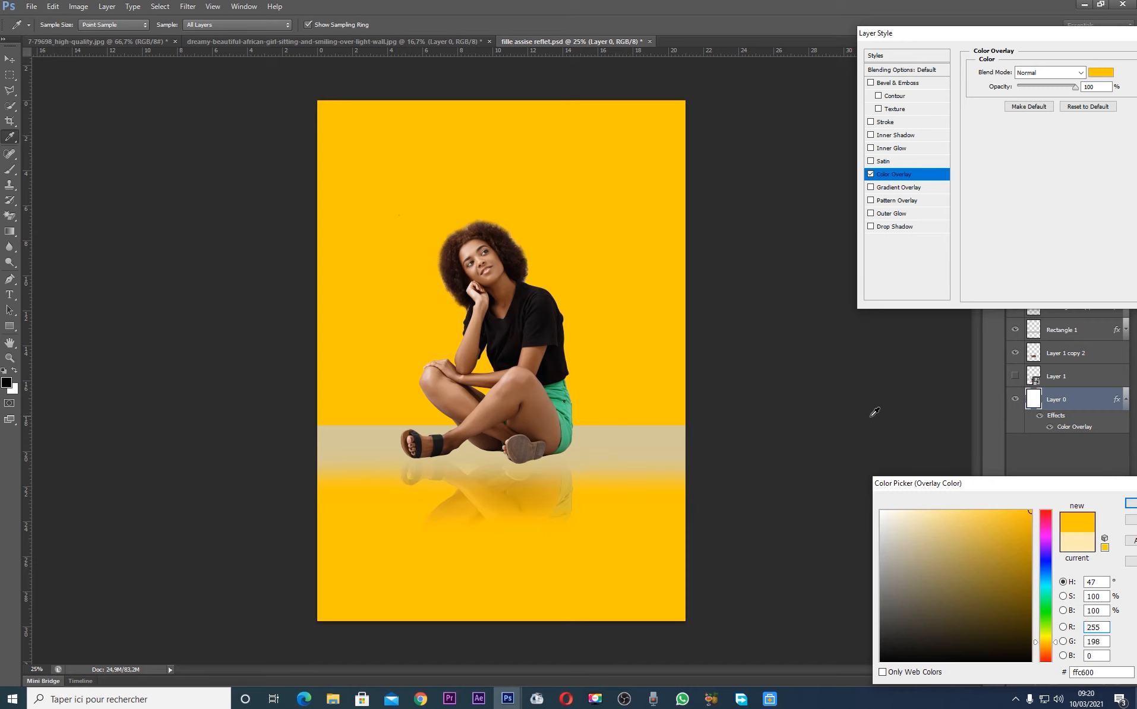
{"action": "key", "text": "Return"}
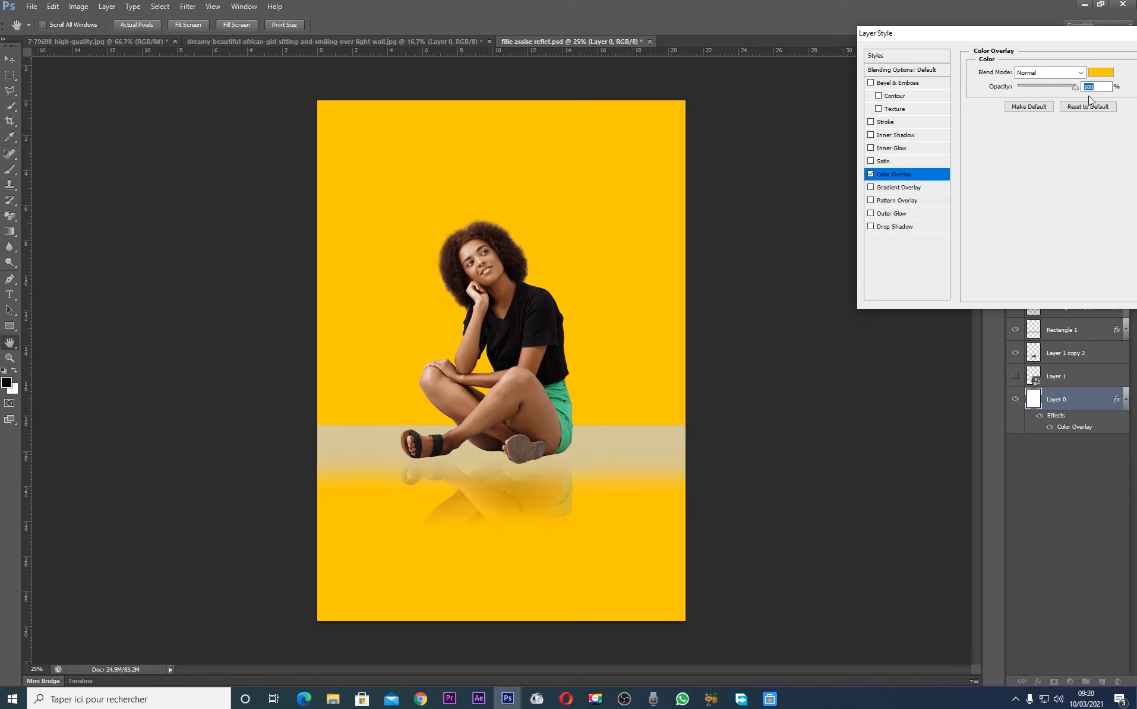
{"action": "key", "text": "Return"}
{"action": "left_click", "coordinate": [1126, 399]}
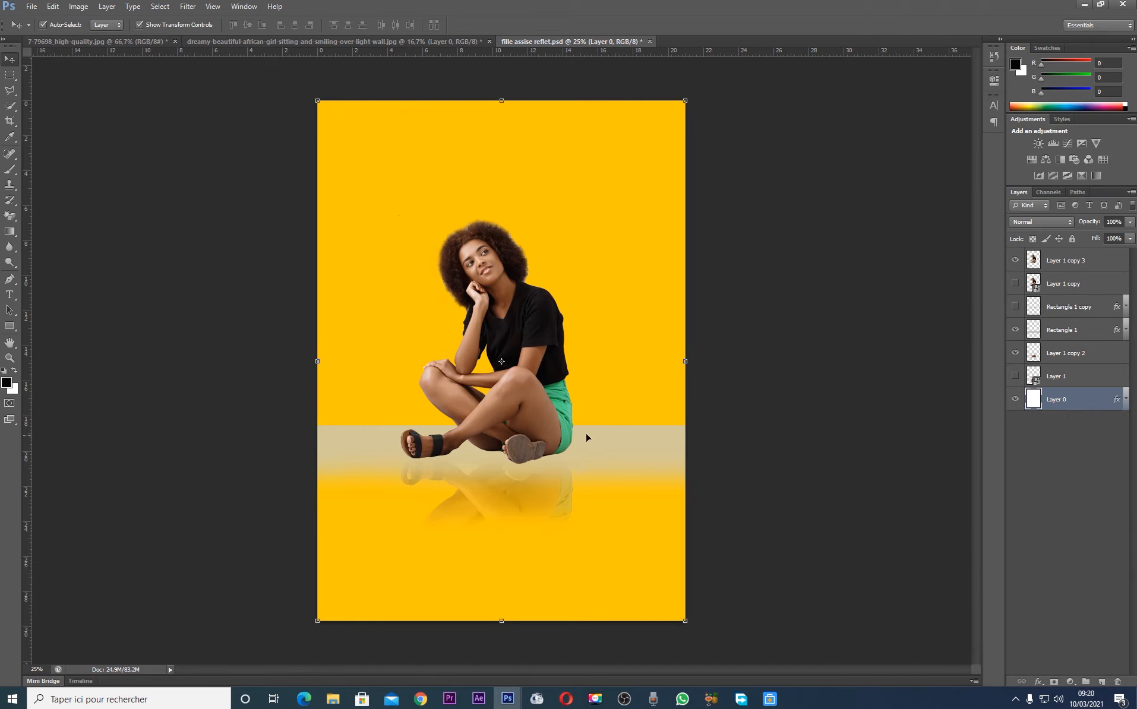
Try several darker golden shades for the Color Overlay of Rectangle 1 and set it to bb9201
{"action": "left_click", "coordinate": [587, 432]}
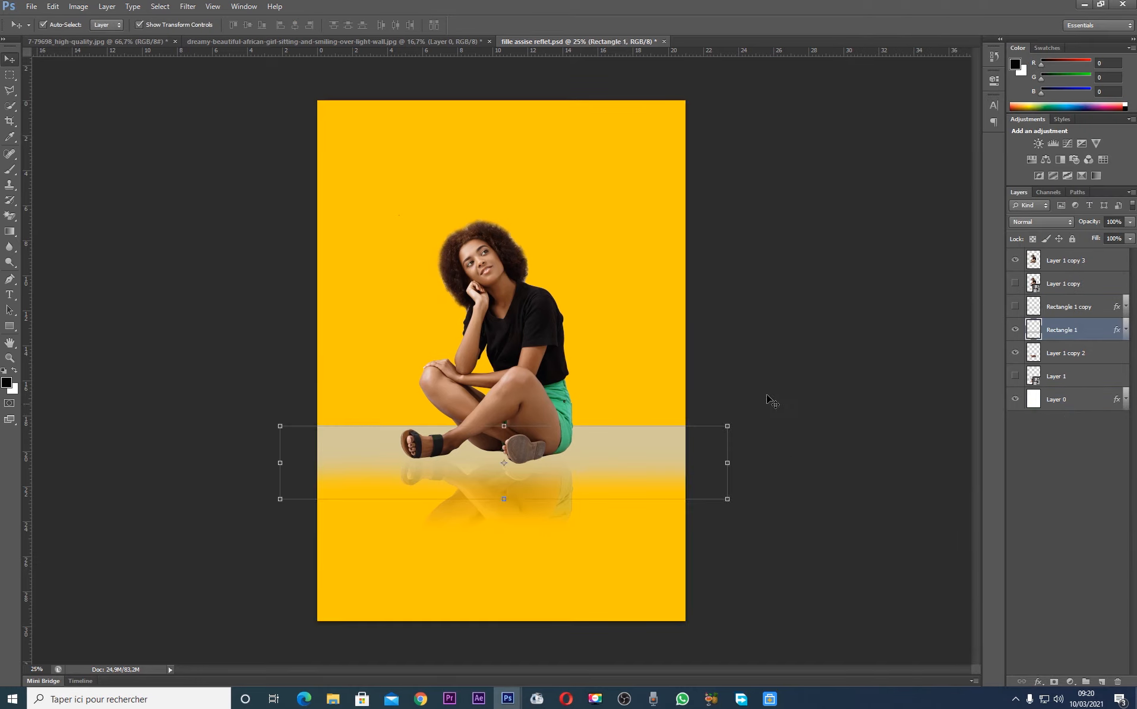
{"action": "left_click", "coordinate": [1125, 329]}
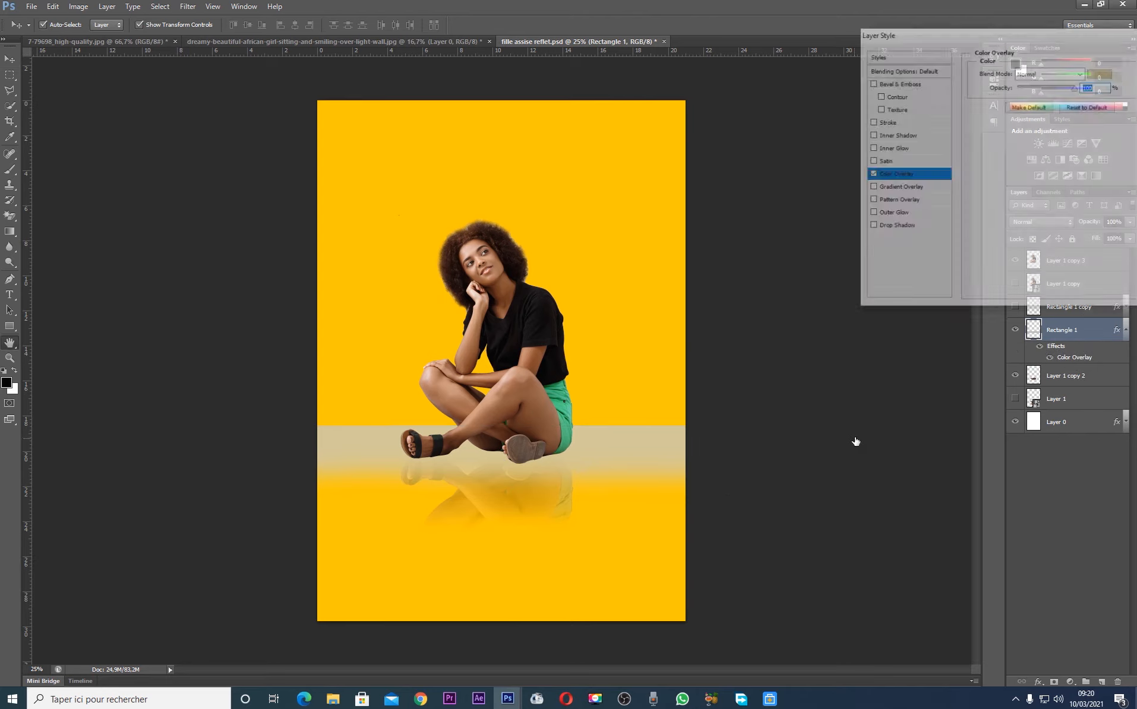
{"action": "left_click", "coordinate": [1103, 81]}
{"action": "left_click", "coordinate": [663, 397]}
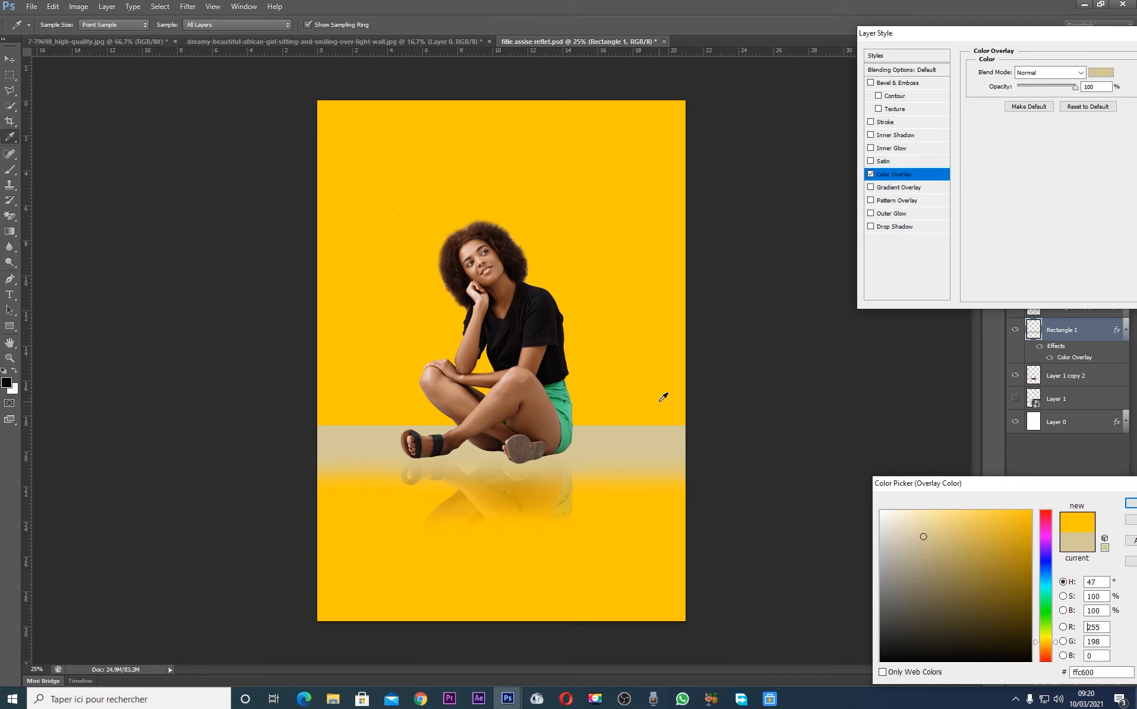
{"action": "mouse_move", "coordinate": [904, 545]}
{"action": "left_mouse_down"}
{"action": "mouse_move", "coordinate": [975, 518]}
{"action": "mouse_move", "coordinate": [968, 527]}
{"action": "mouse_move", "coordinate": [1017, 555]}
{"action": "left_mouse_up"}
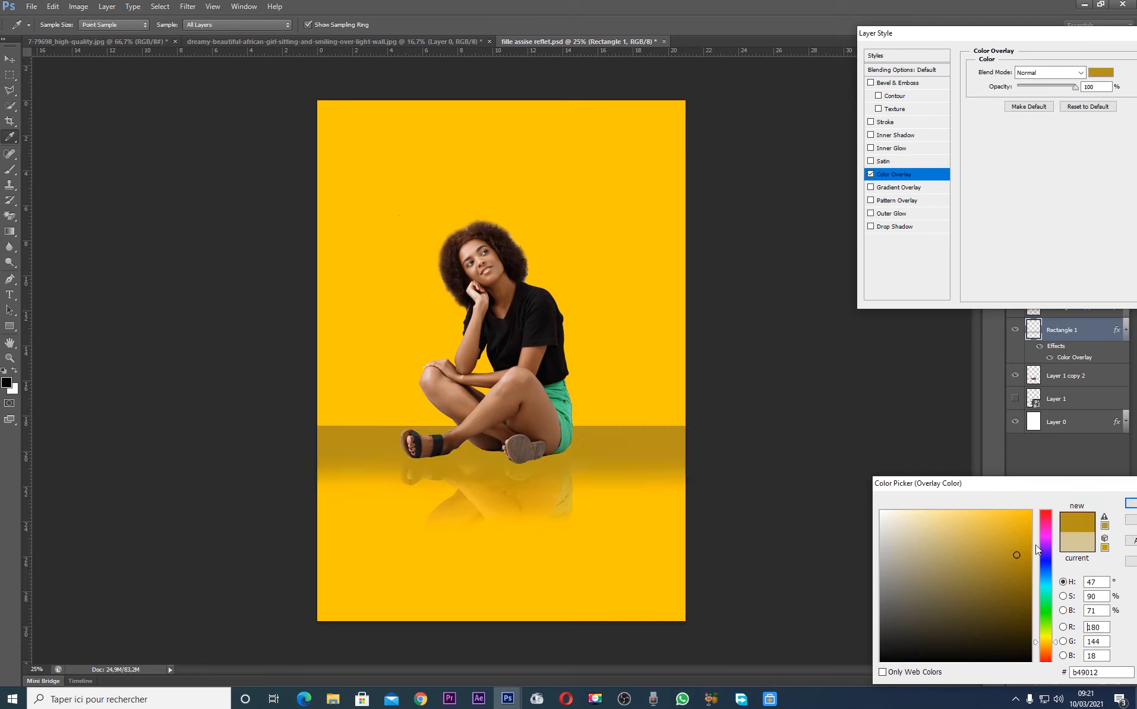
{"action": "left_click", "coordinate": [1026, 559]}
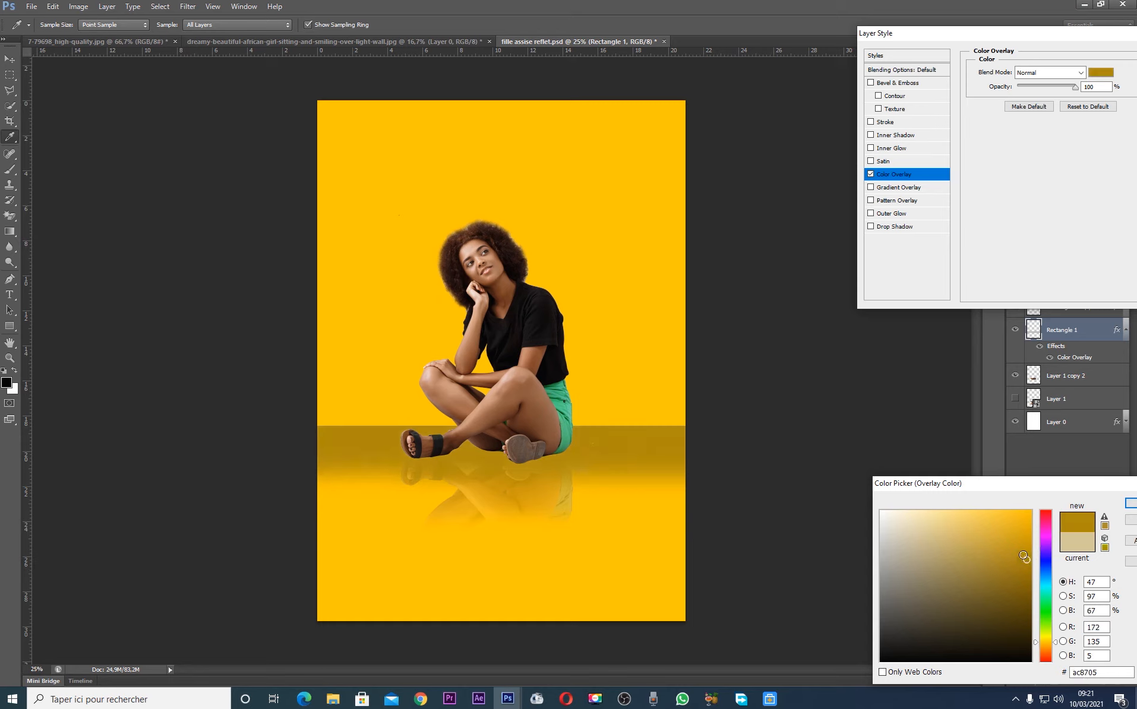
{"action": "left_click", "coordinate": [1007, 552]}
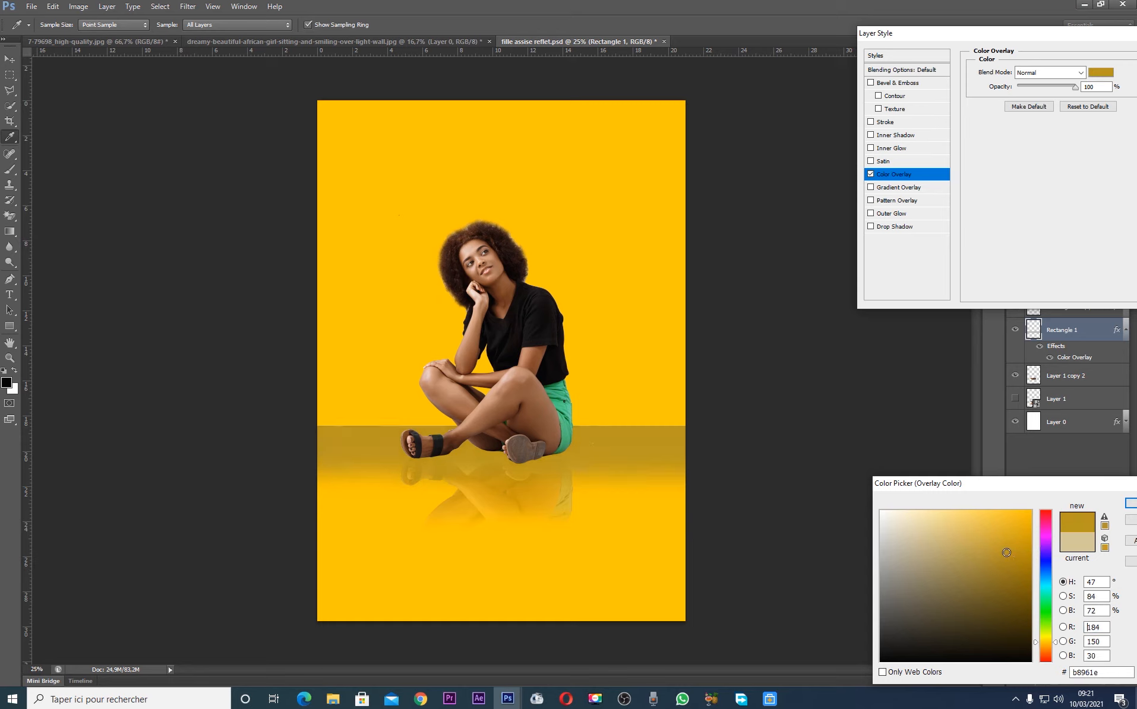
{"action": "left_click", "coordinate": [1014, 563]}
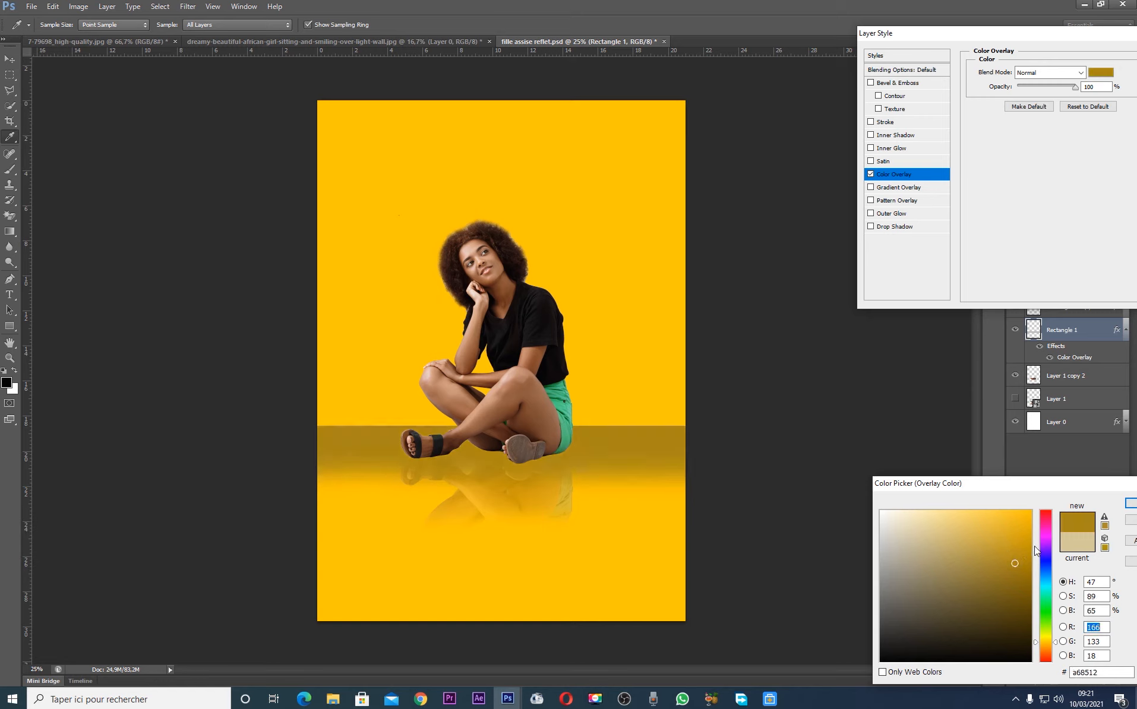
{"action": "left_click", "coordinate": [1029, 550]}
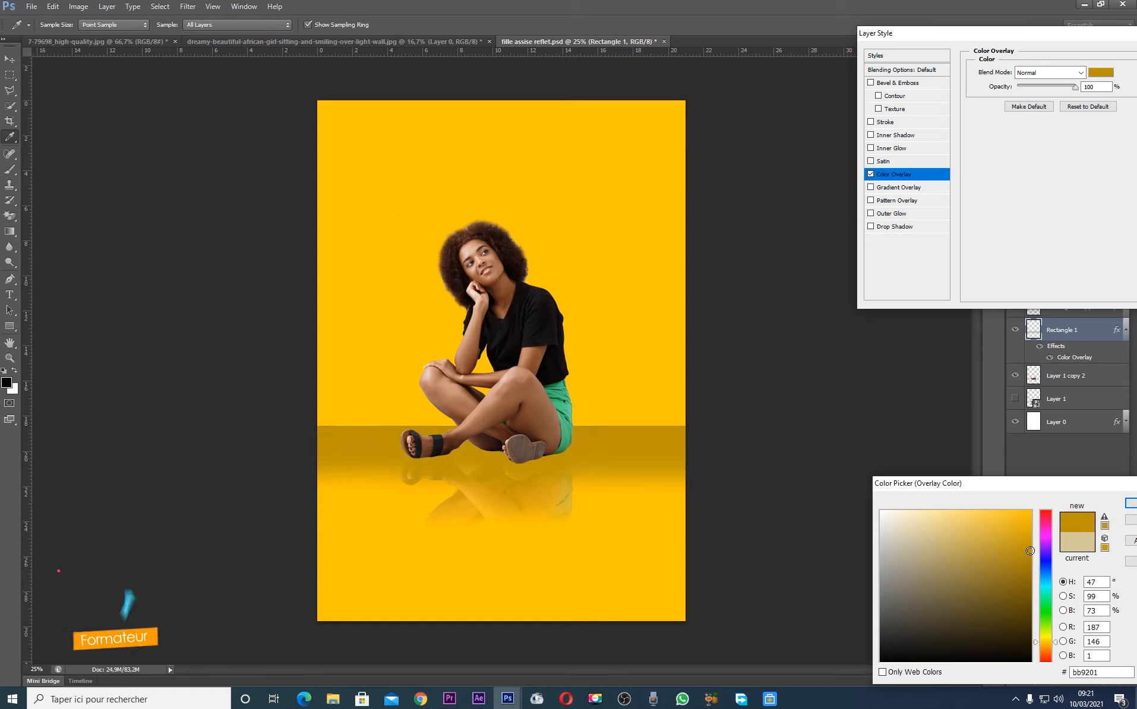
{"action": "key", "text": "Return"}
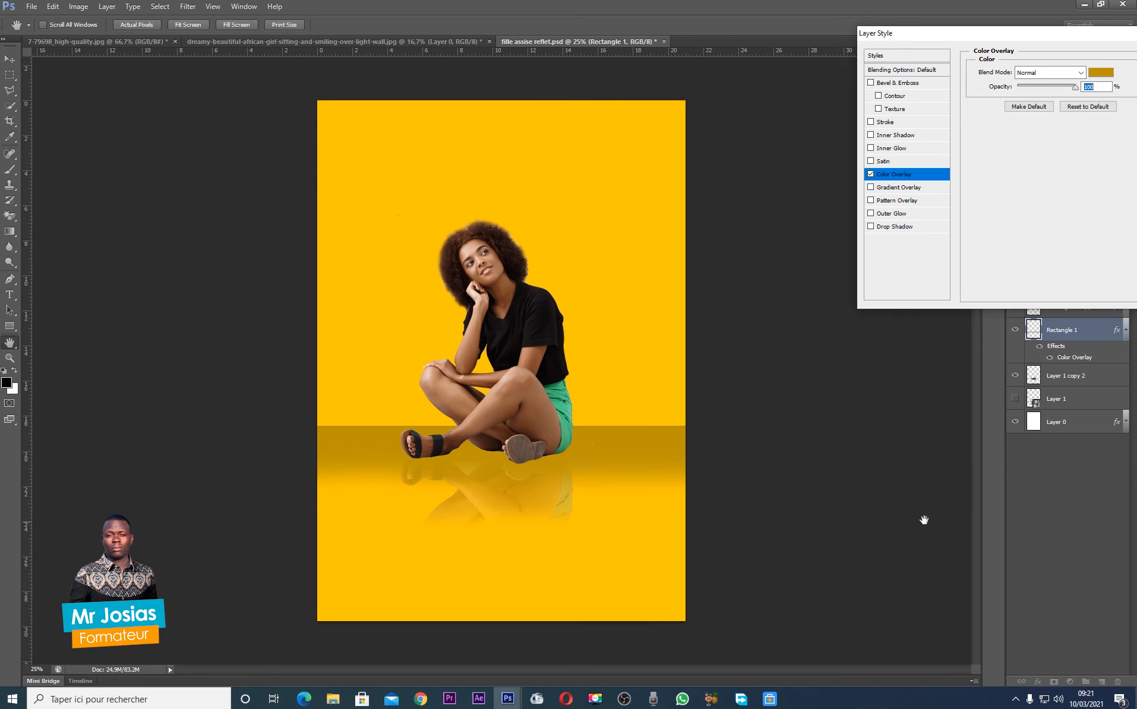
{"action": "key", "text": "Return"}
Examine the recoloured floor band, the edges of the woman's cutout and her reflection at closer range
{"action": "left_click", "coordinate": [845, 463]}
{"action": "left_click", "coordinate": [648, 436]}
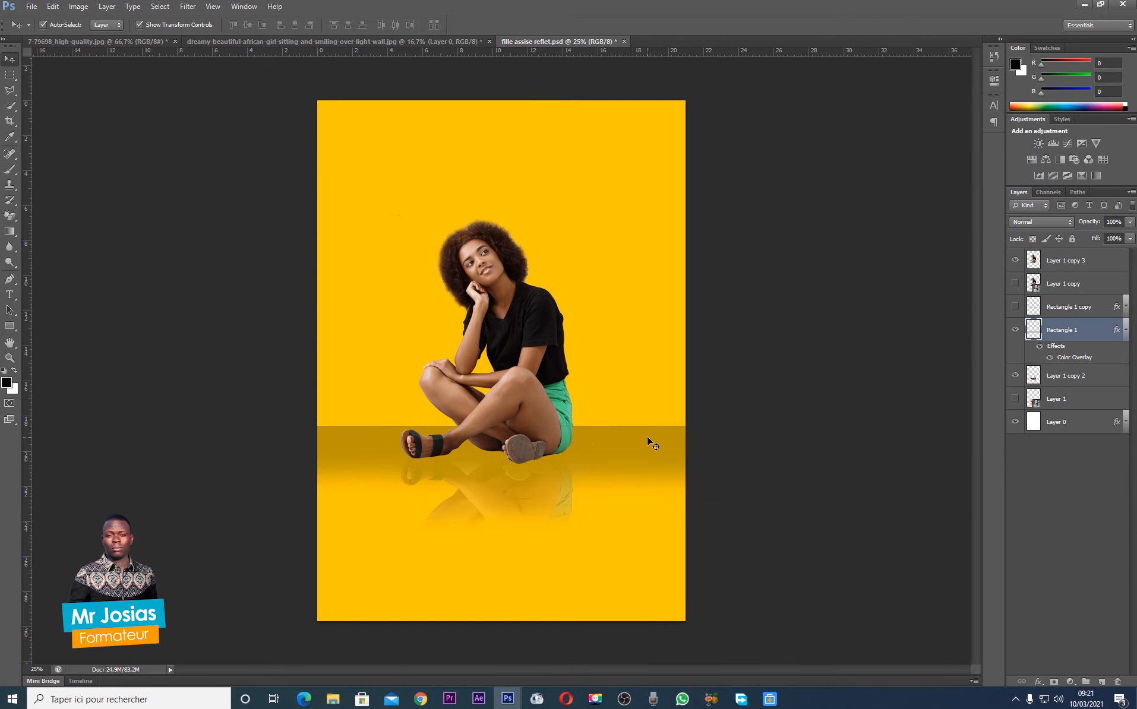
{"action": "left_click", "coordinate": [831, 399]}
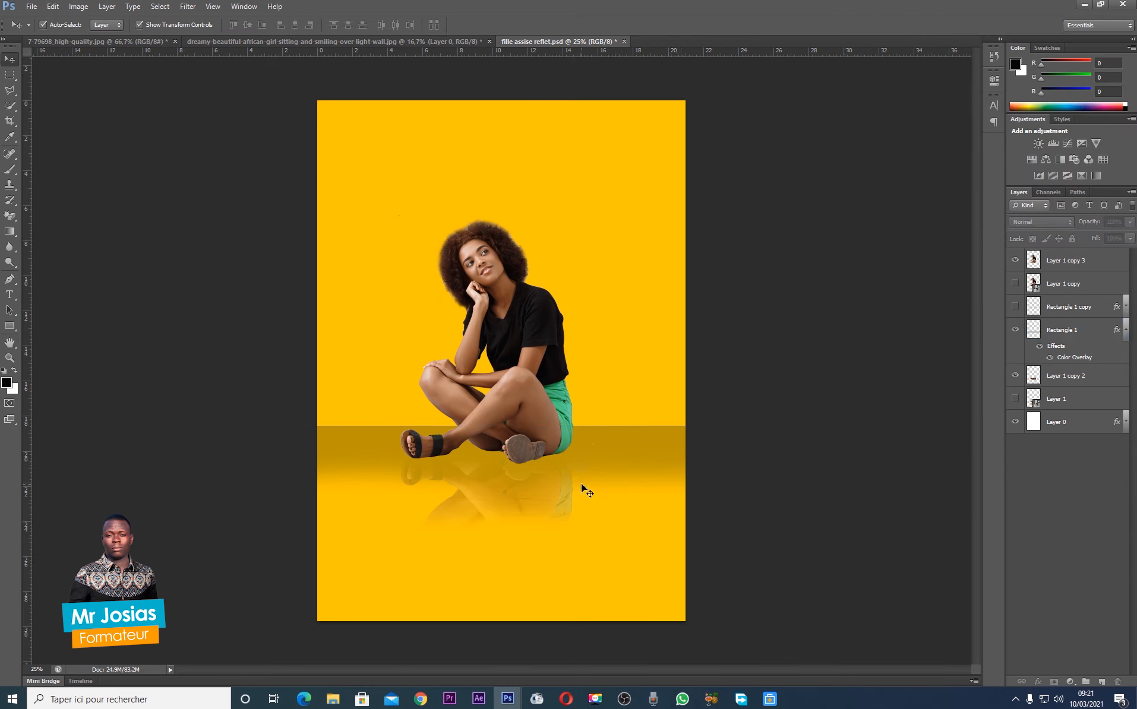
{"action": "left_click", "coordinate": [630, 447]}
{"action": "left_click", "coordinate": [786, 440]}
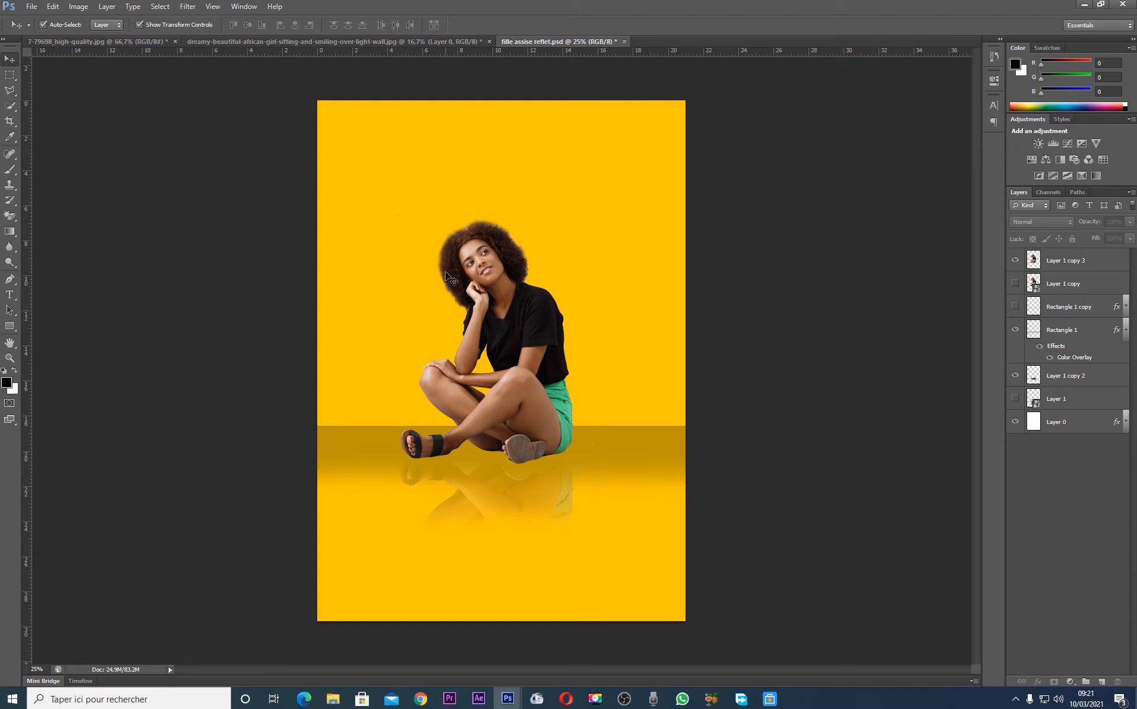
{"action": "key", "text": "ctrl+plus"}
{"action": "key", "text": "ctrl+plus"}
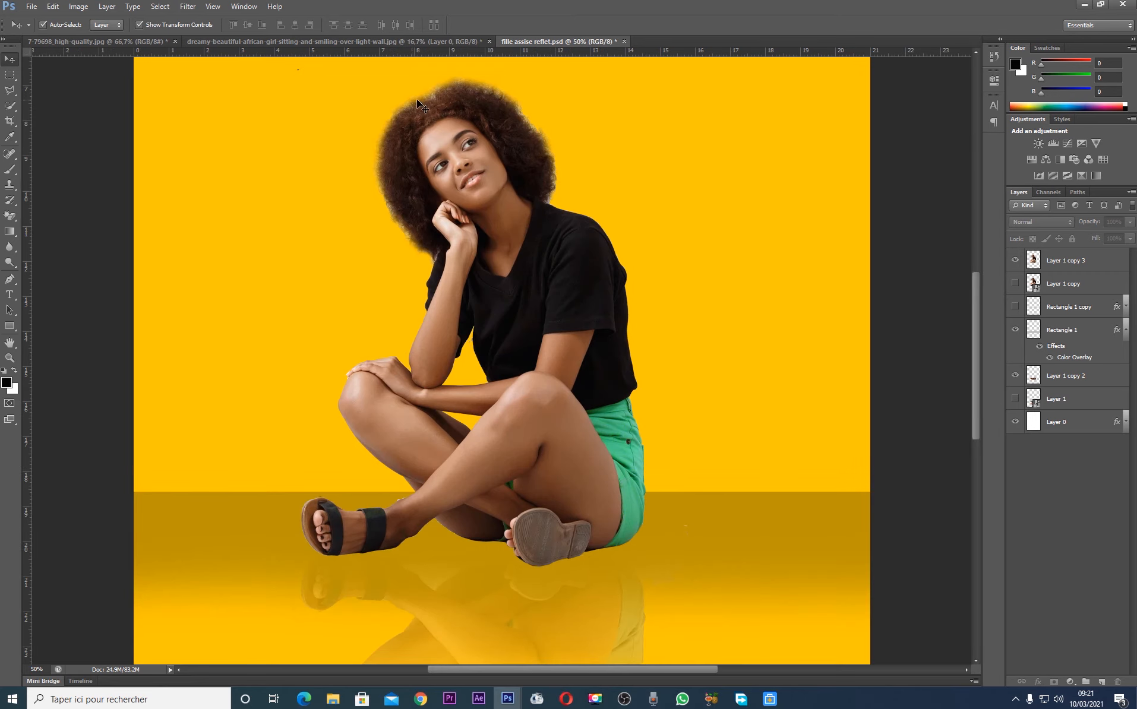
{"action": "left_click_drag", "start_coordinate": [972, 379], "coordinate": [994, 416]}
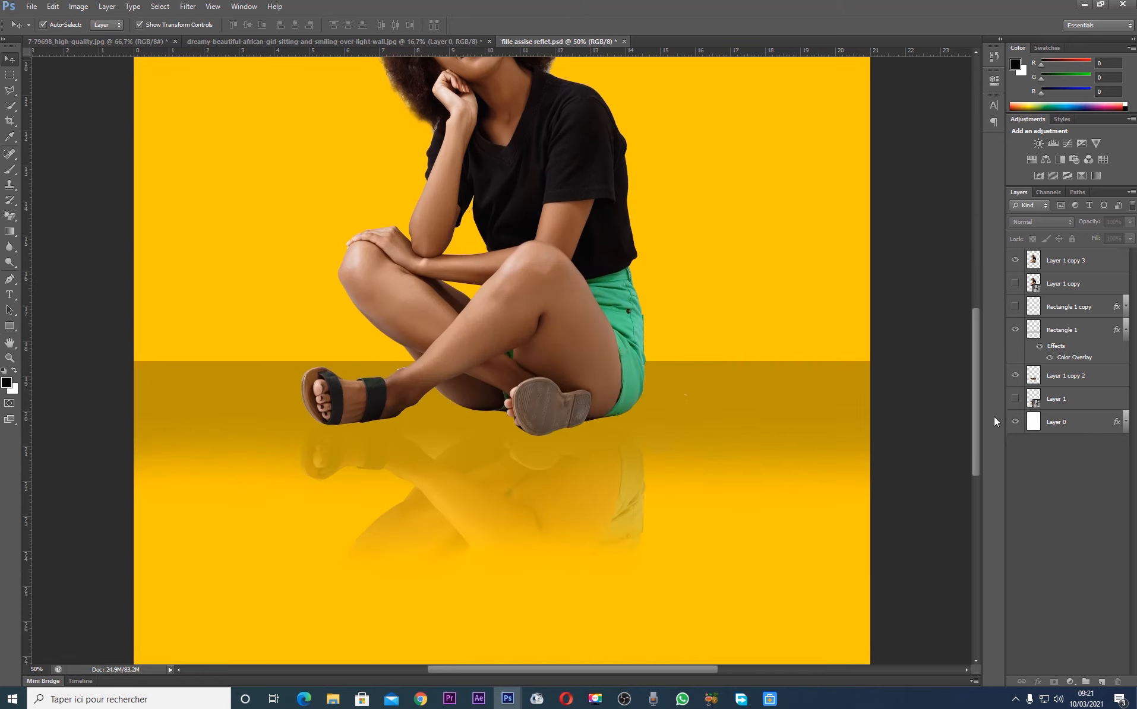
{"action": "key", "text": "ctrl+minus"}
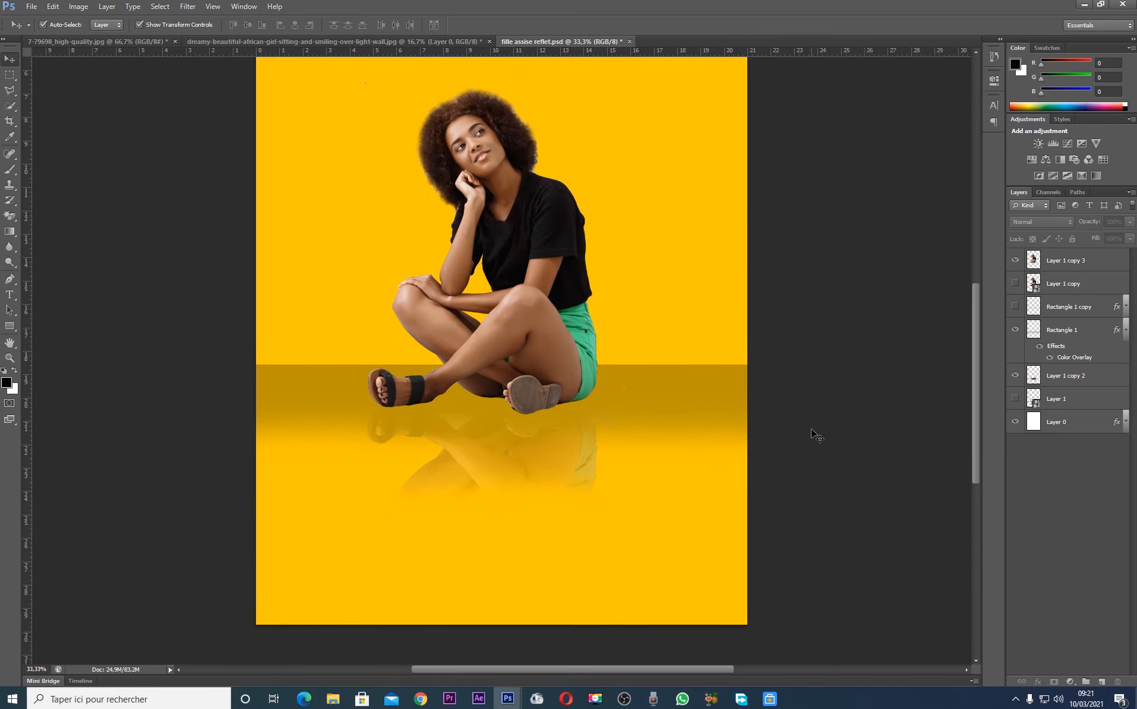
{"action": "mouse_move", "coordinate": [974, 440]}
{"action": "left_mouse_down"}
{"action": "mouse_move", "coordinate": [975, 407]}
{"action": "mouse_move", "coordinate": [976, 438]}
{"action": "left_mouse_up"}
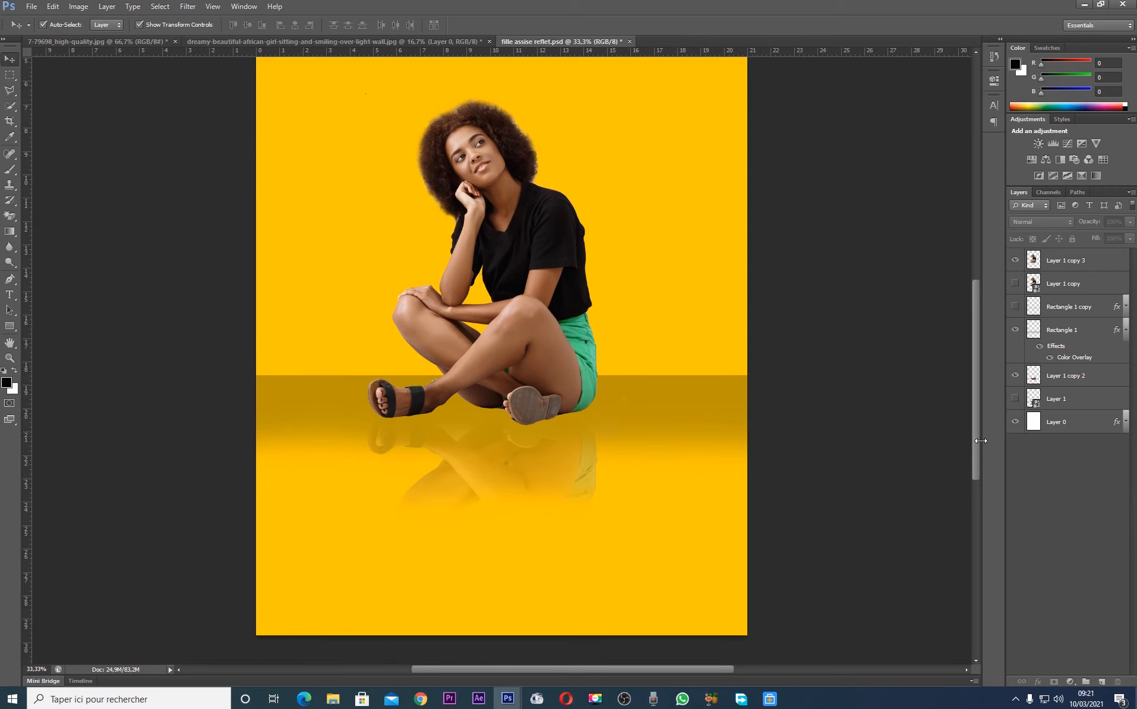
{"action": "mouse_move", "coordinate": [975, 441]}
{"action": "left_mouse_down"}
{"action": "mouse_move", "coordinate": [981, 411]}
{"action": "mouse_move", "coordinate": [982, 421]}
{"action": "left_mouse_up"}
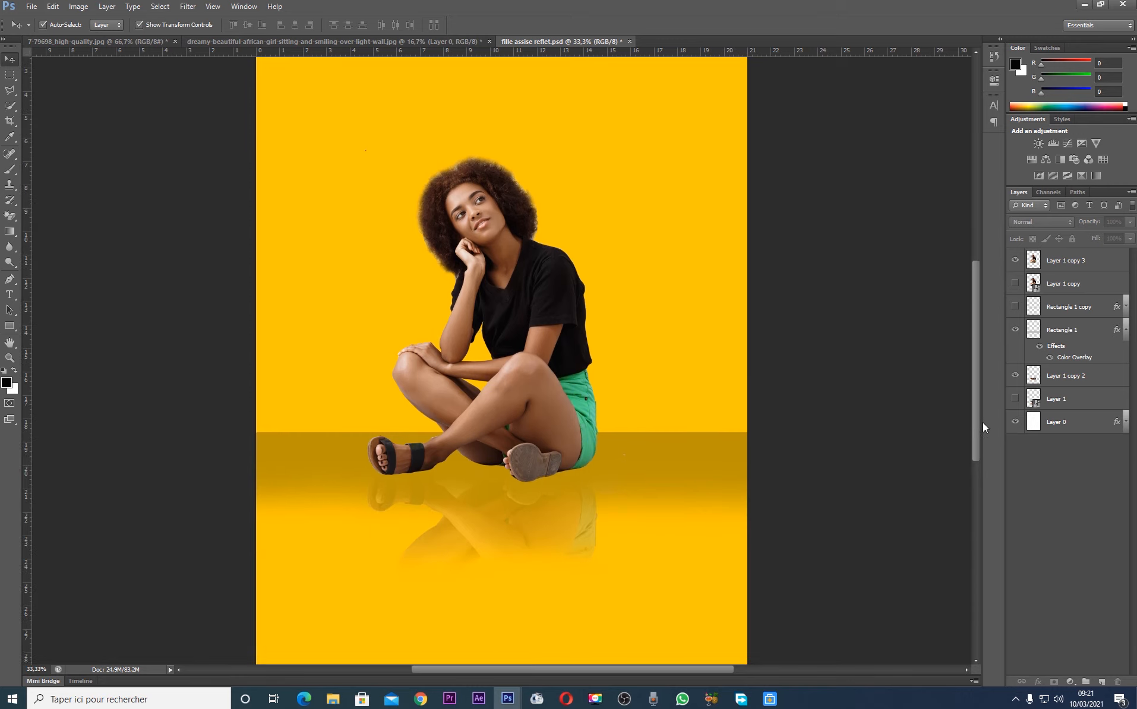
Apply Auto Contrast to the woman's cutout layer, Layer 1 copy 3
{"action": "left_click", "coordinate": [490, 308]}
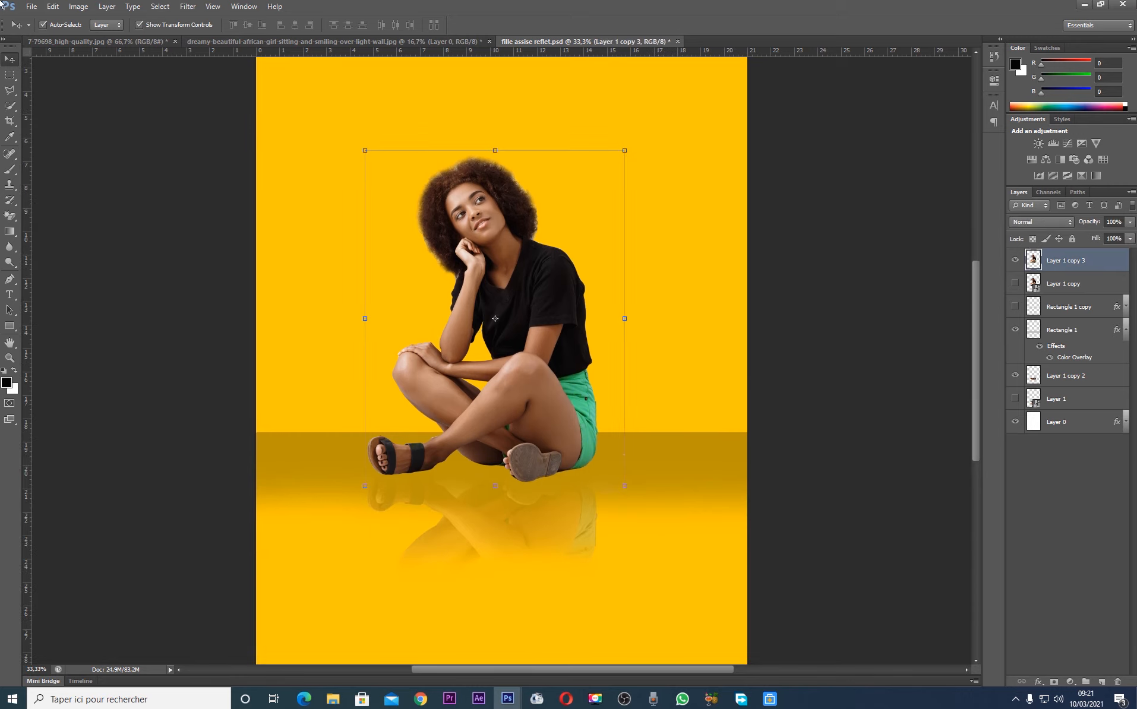
{"action": "left_click", "coordinate": [31, 6]}
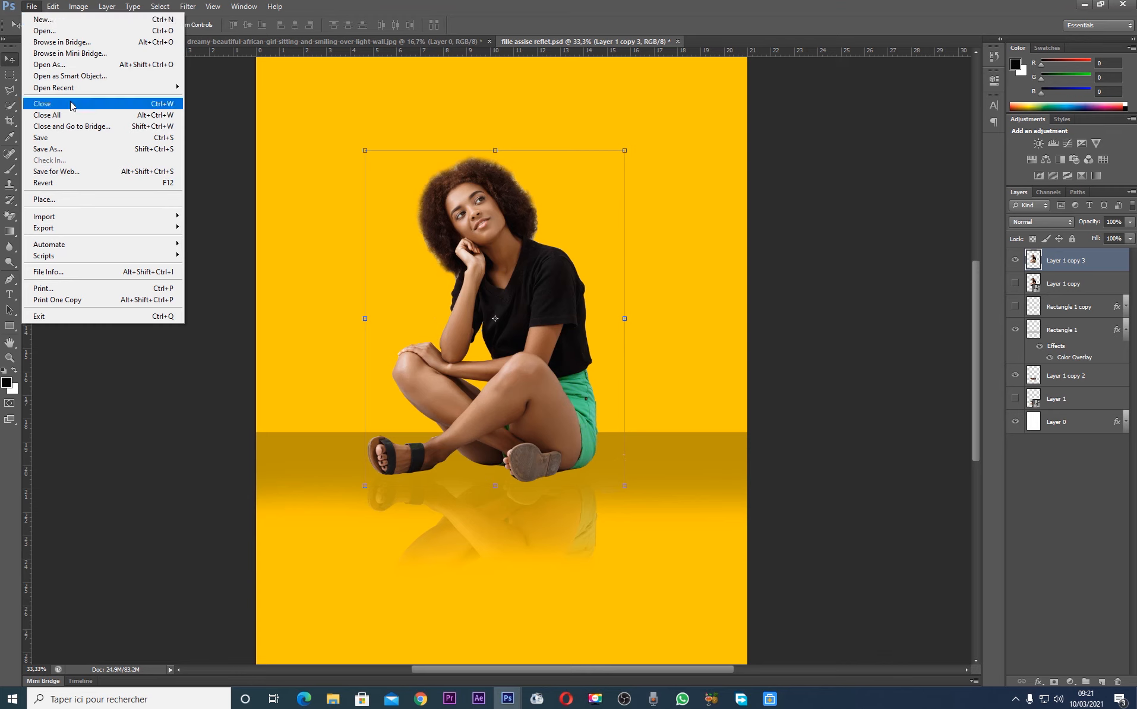
{"action": "mouse_move", "coordinate": [78, 5]}
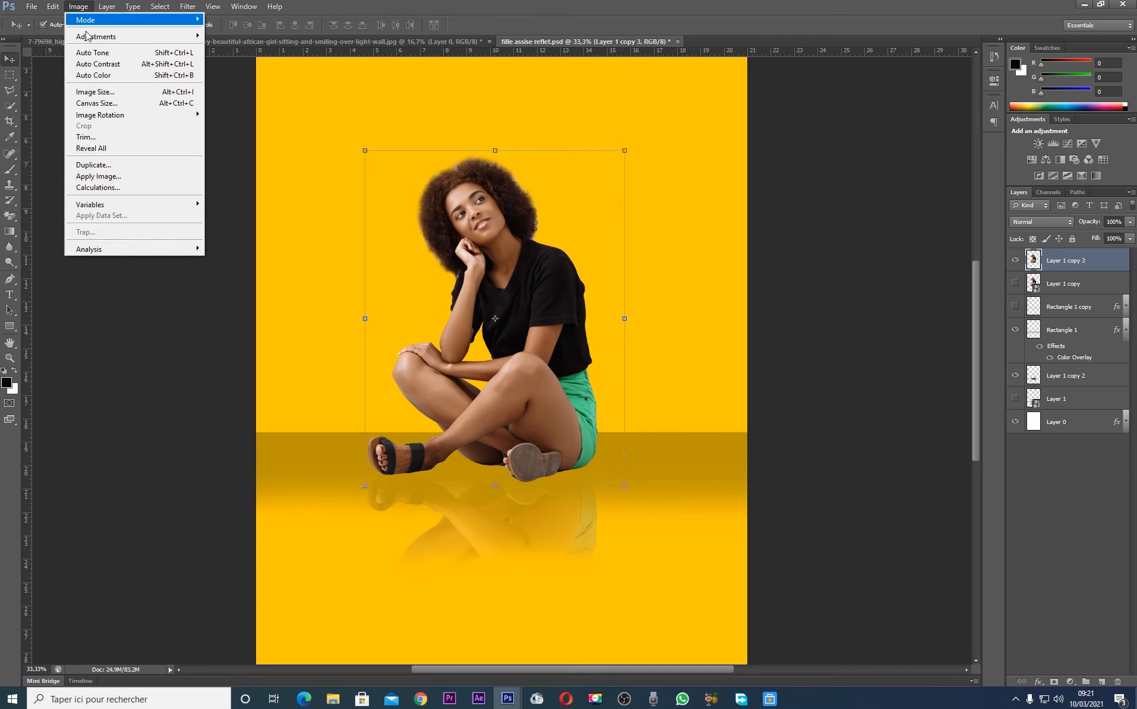
{"action": "left_click", "coordinate": [110, 67]}
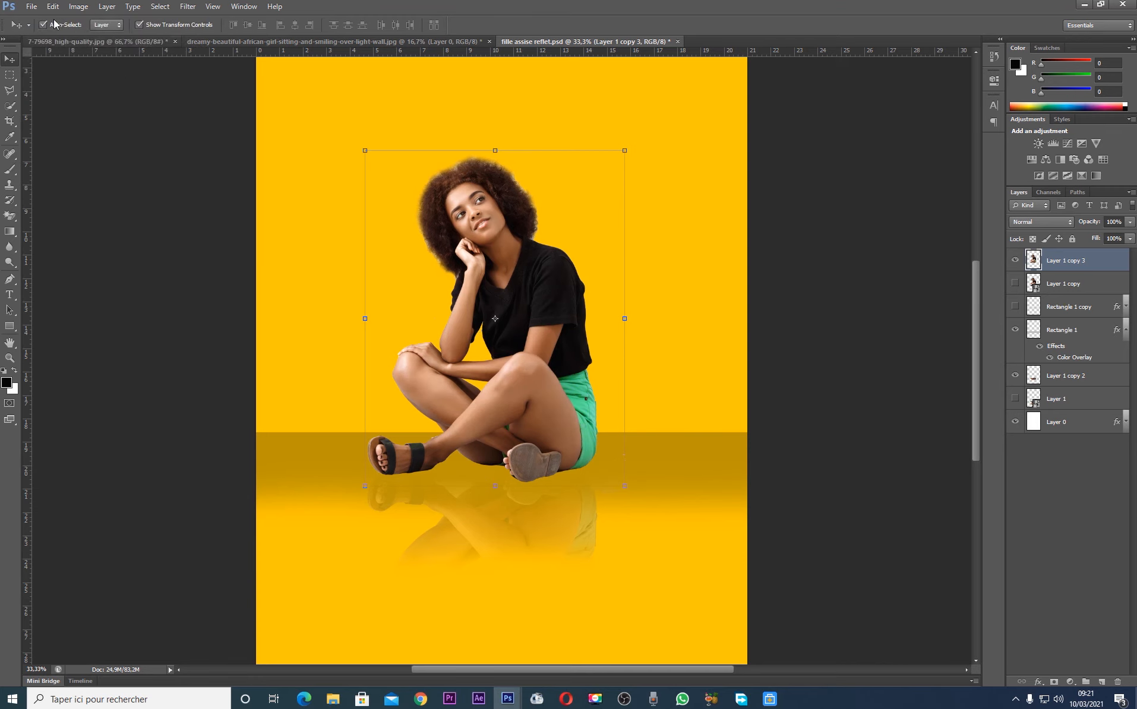
{"action": "left_click", "coordinate": [74, 6]}
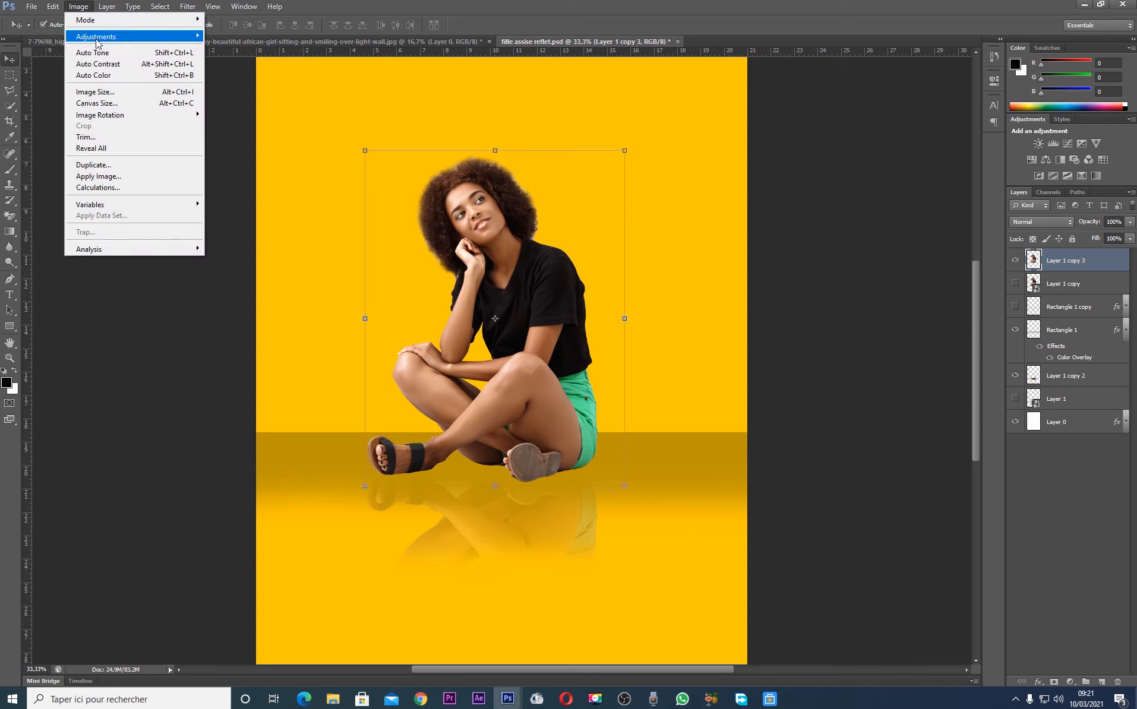
{"action": "left_click", "coordinate": [107, 67]}
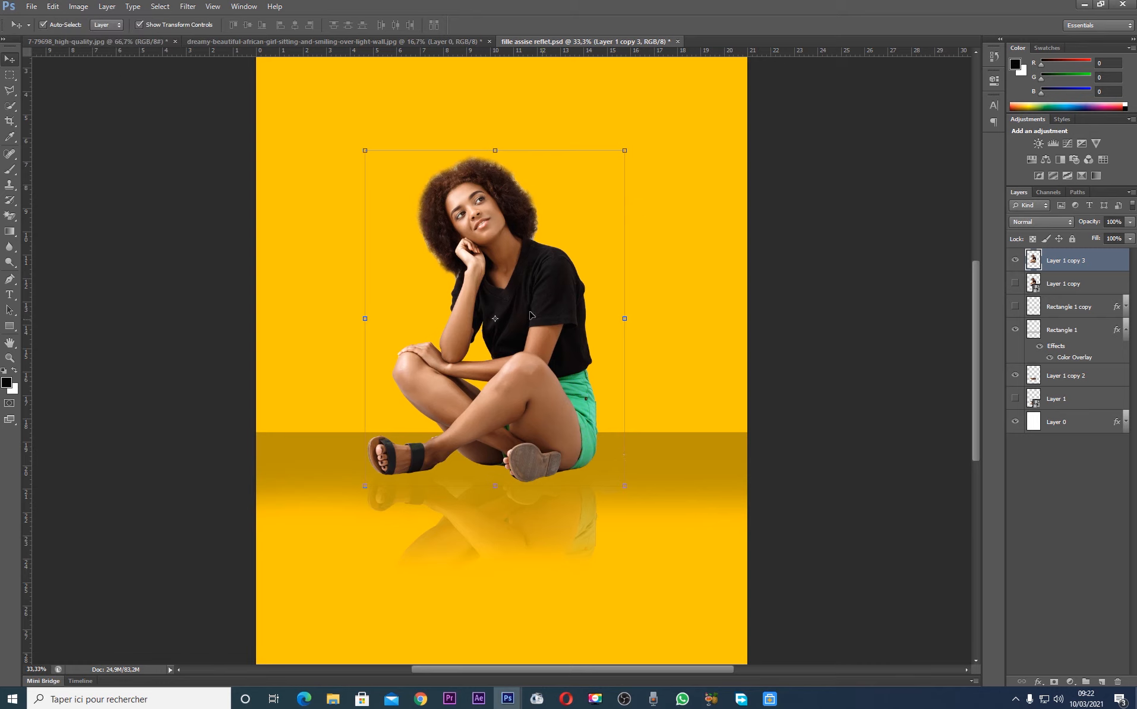
Adjust the midtones of the woman's layer with Variations, resetting to the original and applying a cooler colour pick
{"action": "left_click", "coordinate": [81, 8]}
{"action": "mouse_move", "coordinate": [105, 41]}
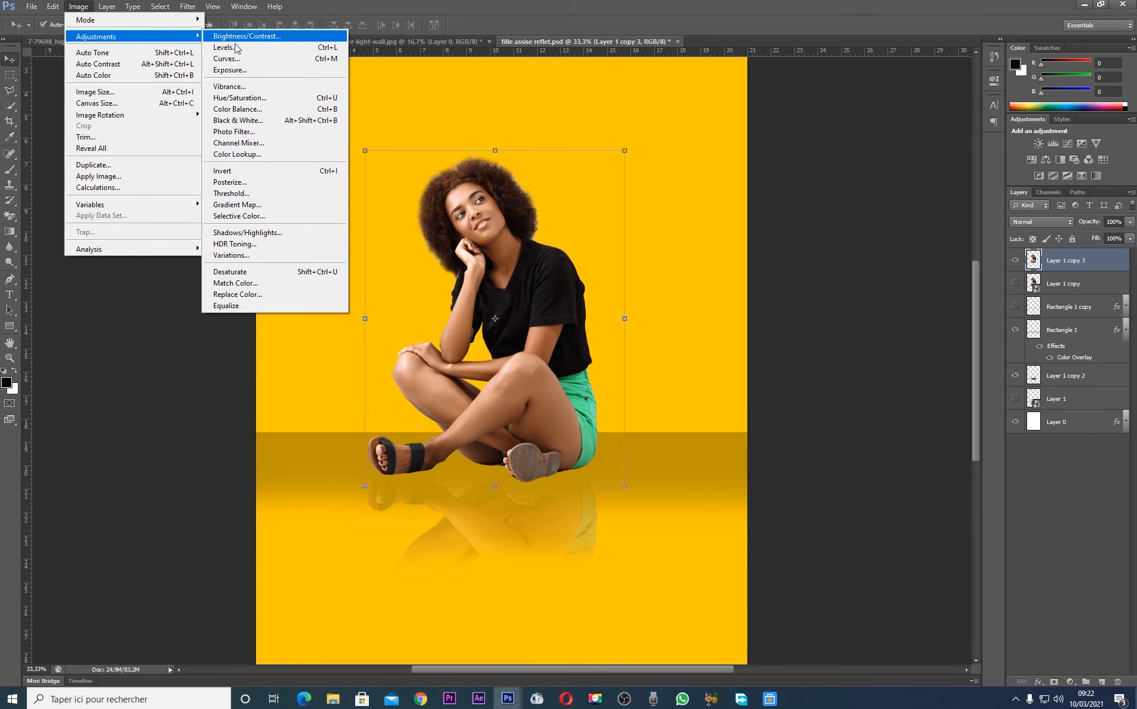
{"action": "left_click", "coordinate": [231, 255]}
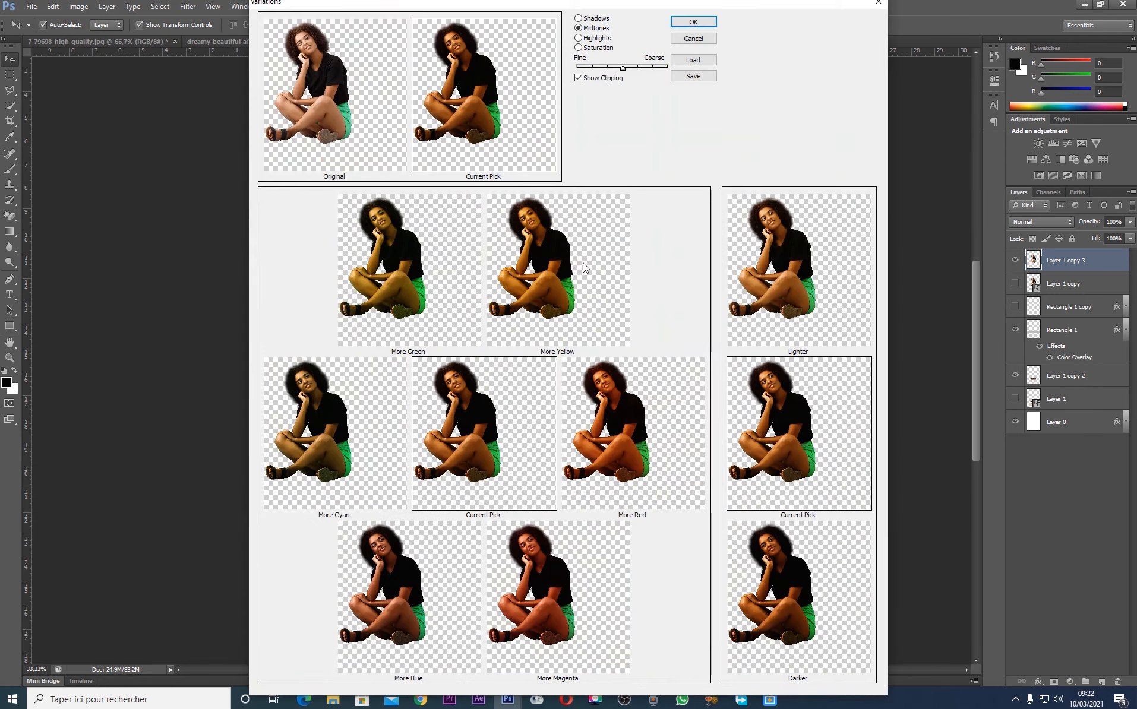
{"action": "left_click", "coordinate": [318, 105]}
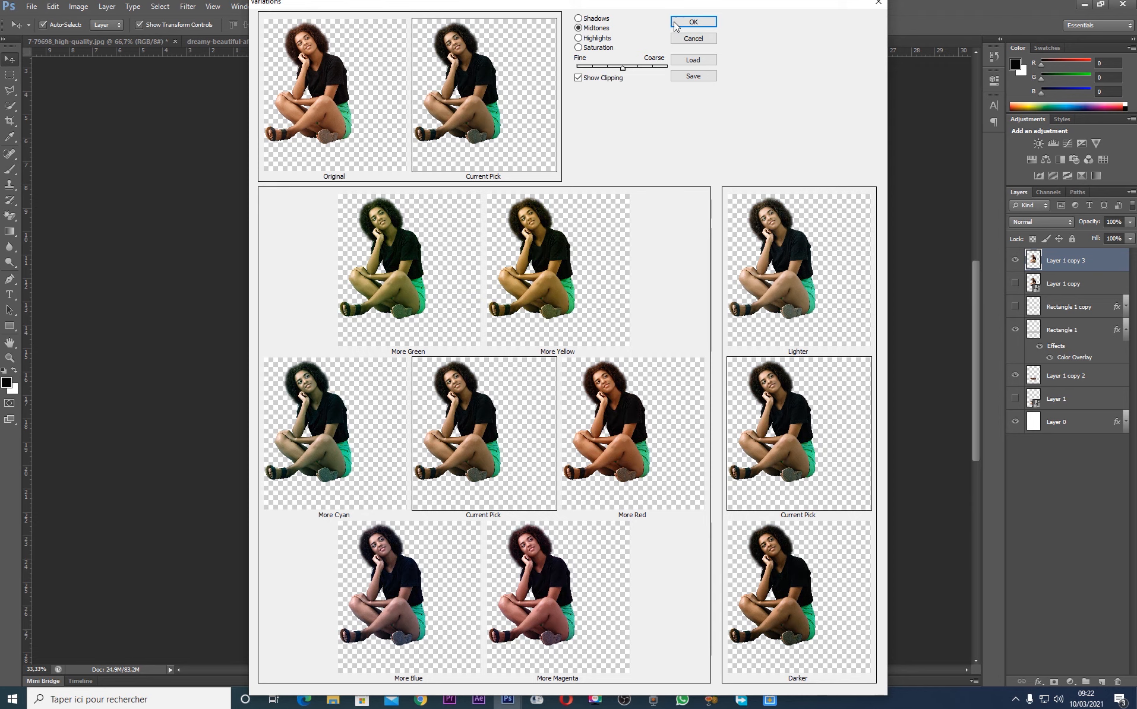
{"action": "left_click", "coordinate": [693, 21]}
{"action": "left_click", "coordinate": [856, 199]}
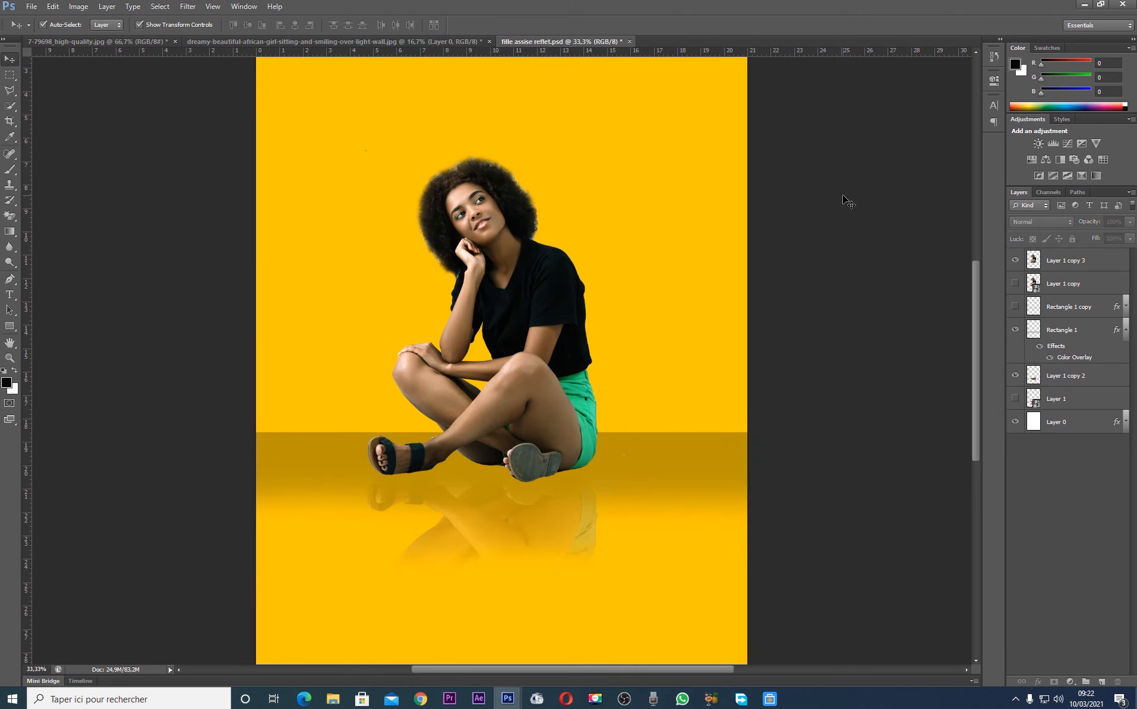
{"action": "key", "text": "ctrl+minus"}
{"action": "left_click", "coordinate": [551, 315]}
{"action": "left_click", "coordinate": [810, 404]}
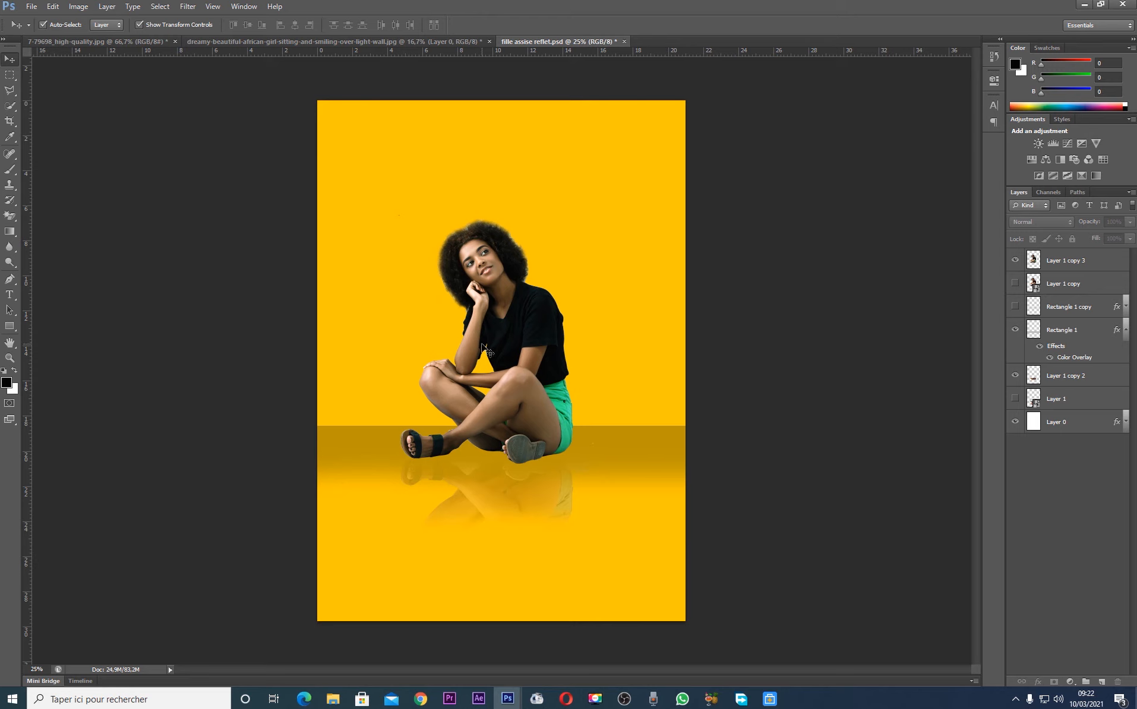
{"action": "left_click", "coordinate": [559, 344]}
{"action": "left_click", "coordinate": [729, 441]}
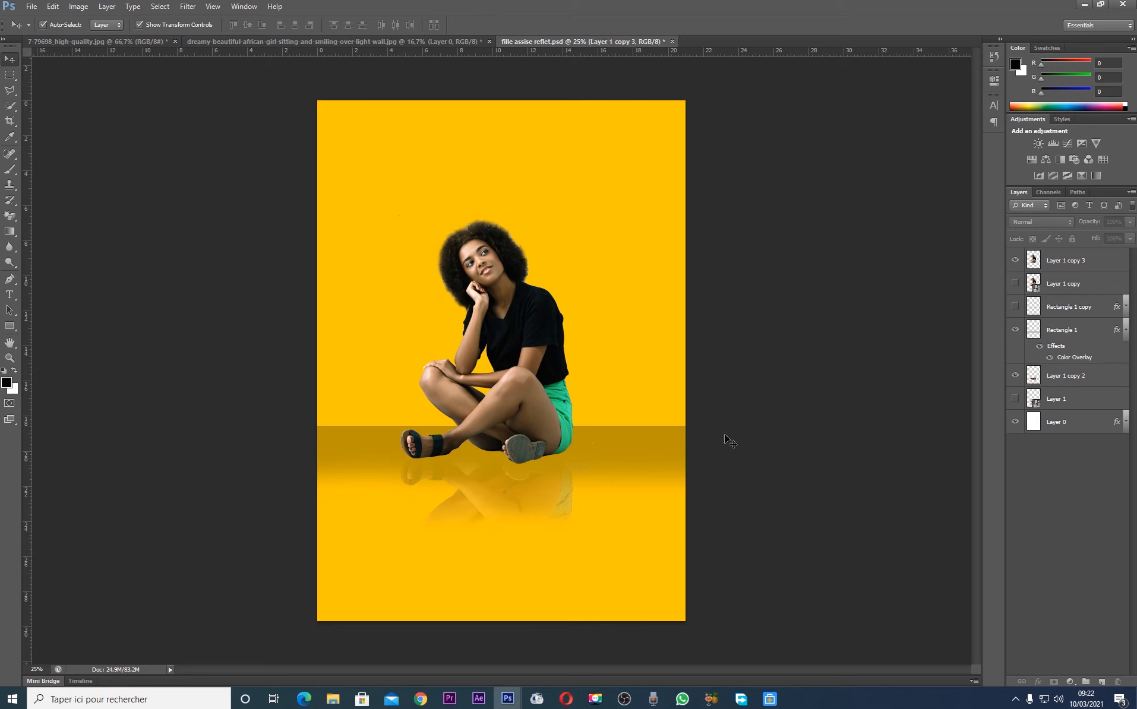
{"action": "left_click", "coordinate": [1125, 423]}
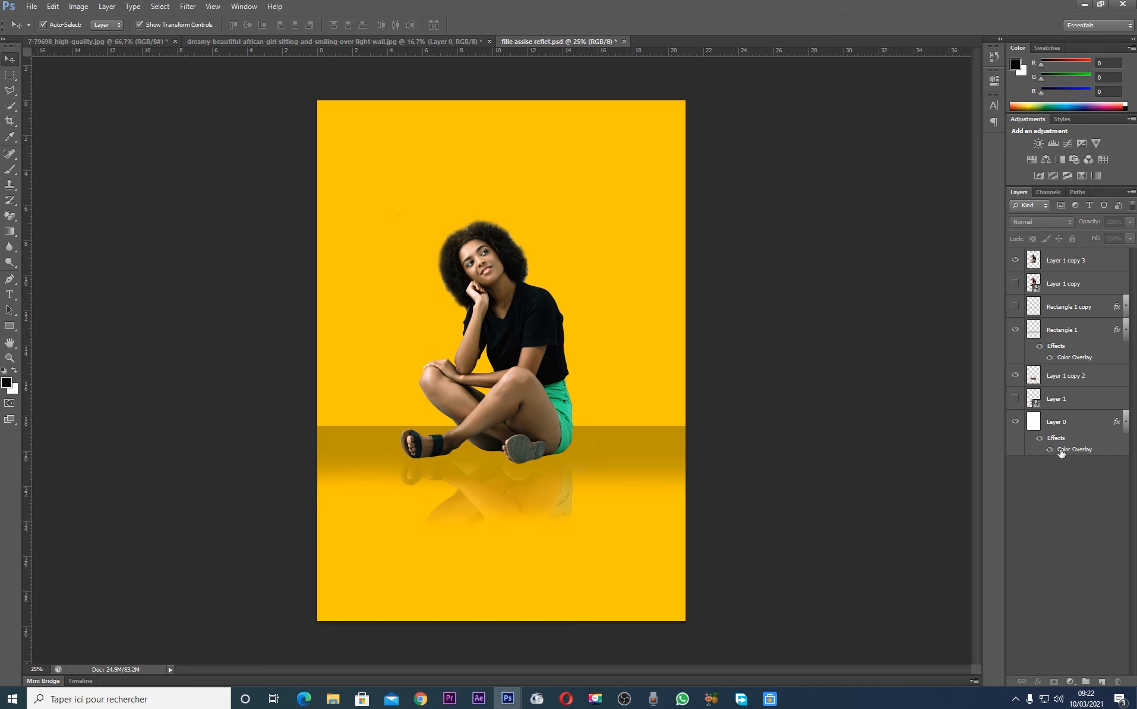
{"action": "left_click", "coordinate": [1041, 439]}
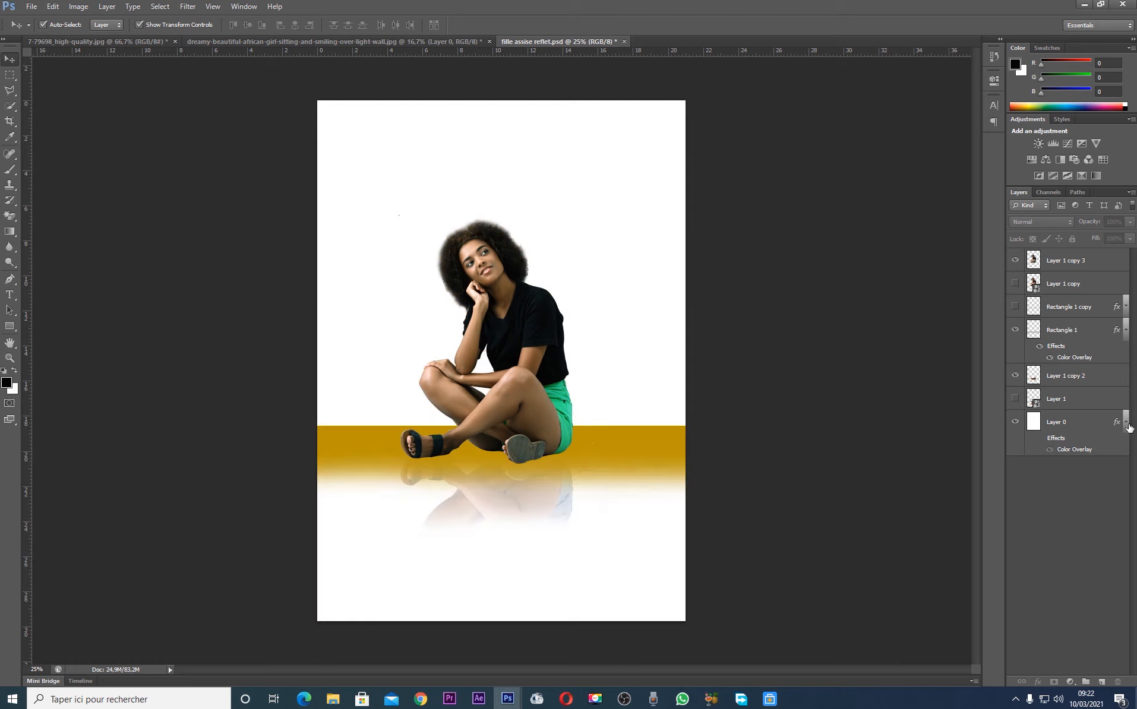
{"action": "left_click", "coordinate": [1125, 422]}
{"action": "left_click", "coordinate": [627, 448]}
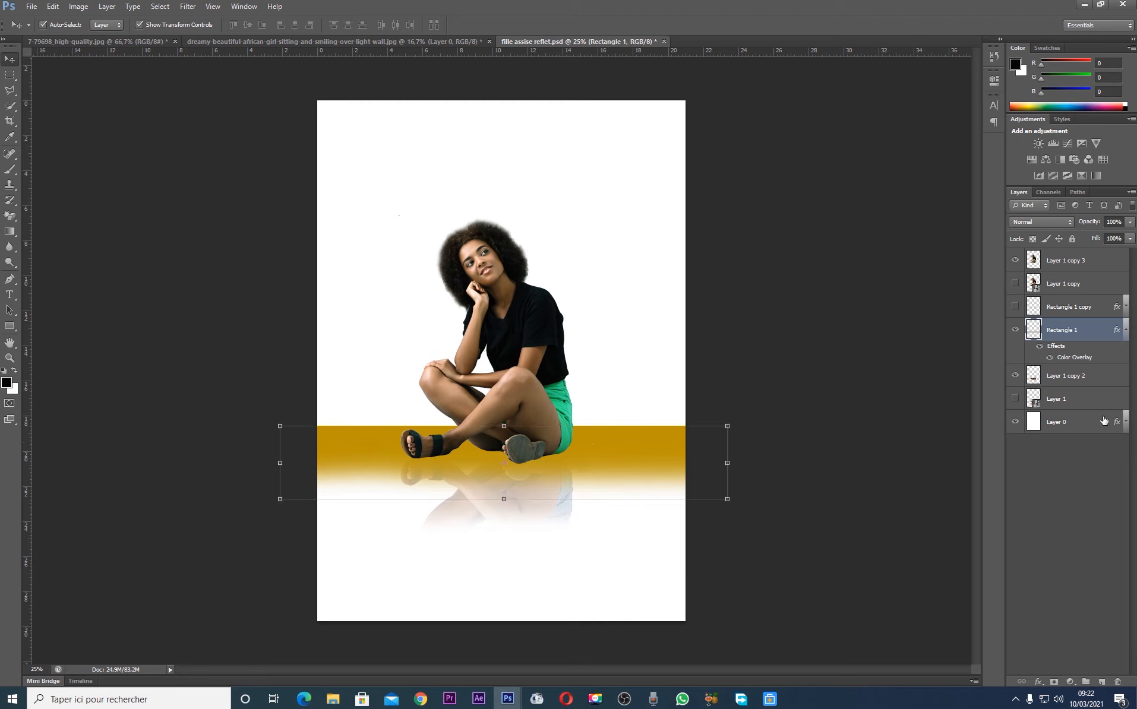
{"action": "key", "text": "ctrl+z"}
{"action": "key", "text": "ctrl+alt+z"}
{"action": "key", "text": "ctrl+alt+z"}
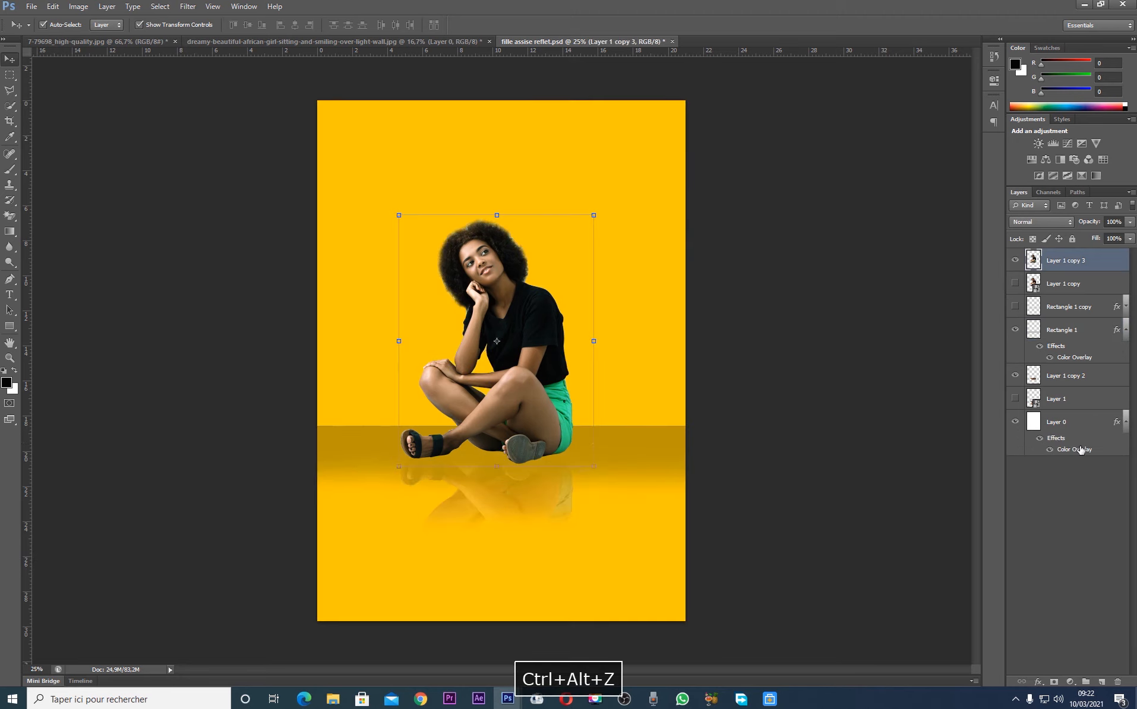
Duplicate the background Layer 0, hide the original and turn off the duplicate's effects to get a white backdrop
{"action": "left_click", "coordinate": [1125, 422]}
{"action": "left_click", "coordinate": [1084, 418]}
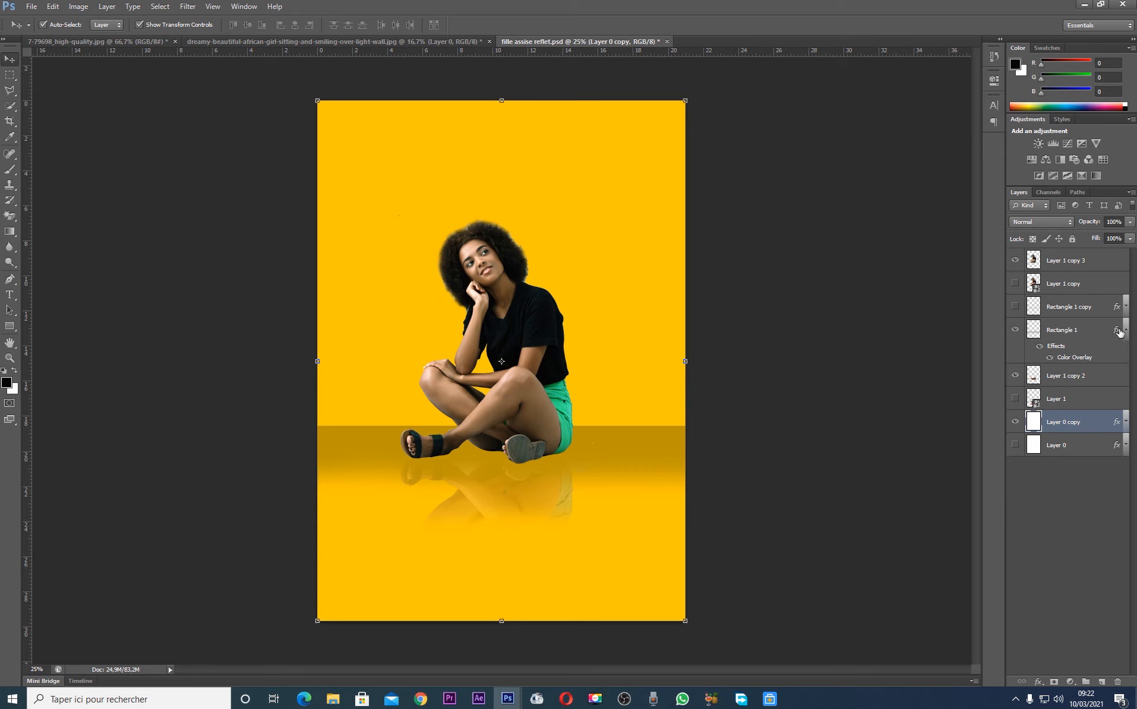
{"action": "left_click", "coordinate": [1125, 332]}
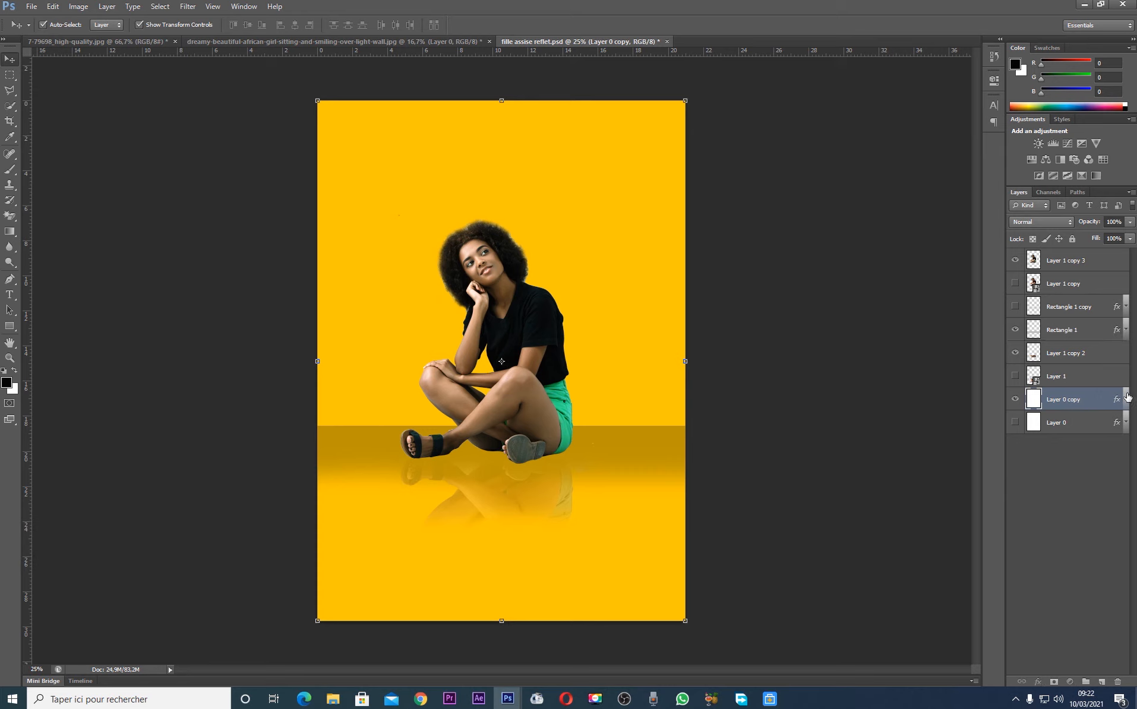
{"action": "left_click", "coordinate": [1125, 399]}
{"action": "left_click", "coordinate": [1039, 416]}
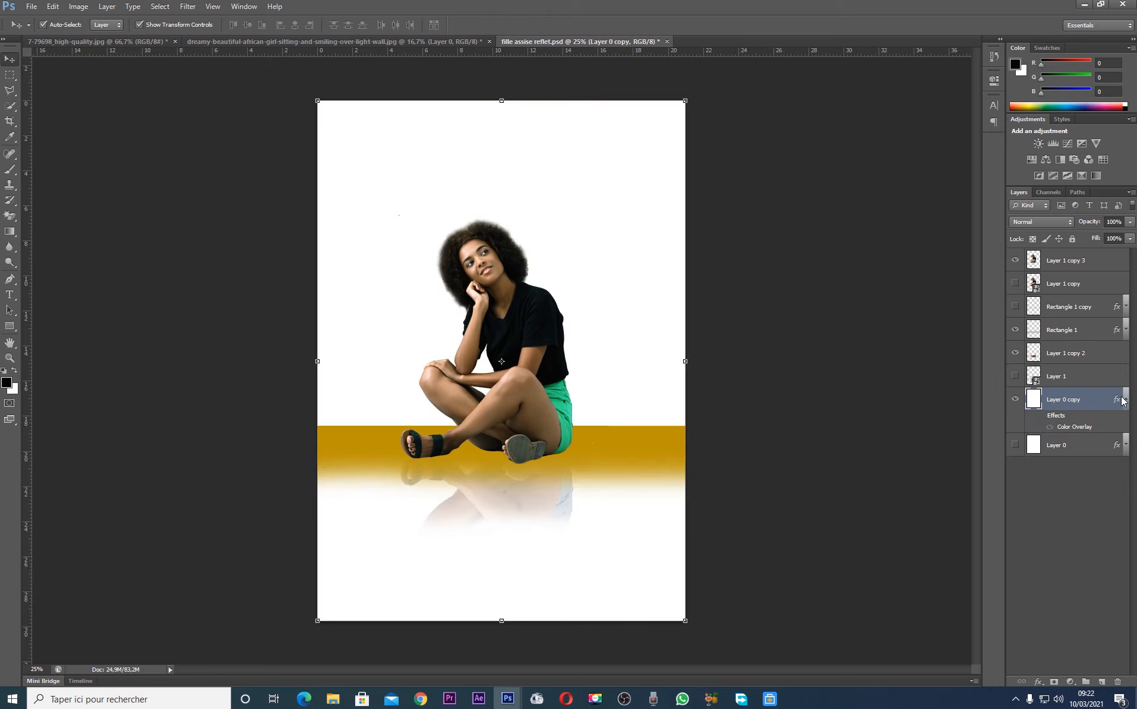
{"action": "left_click", "coordinate": [1127, 375]}
{"action": "left_click", "coordinate": [1125, 399]}
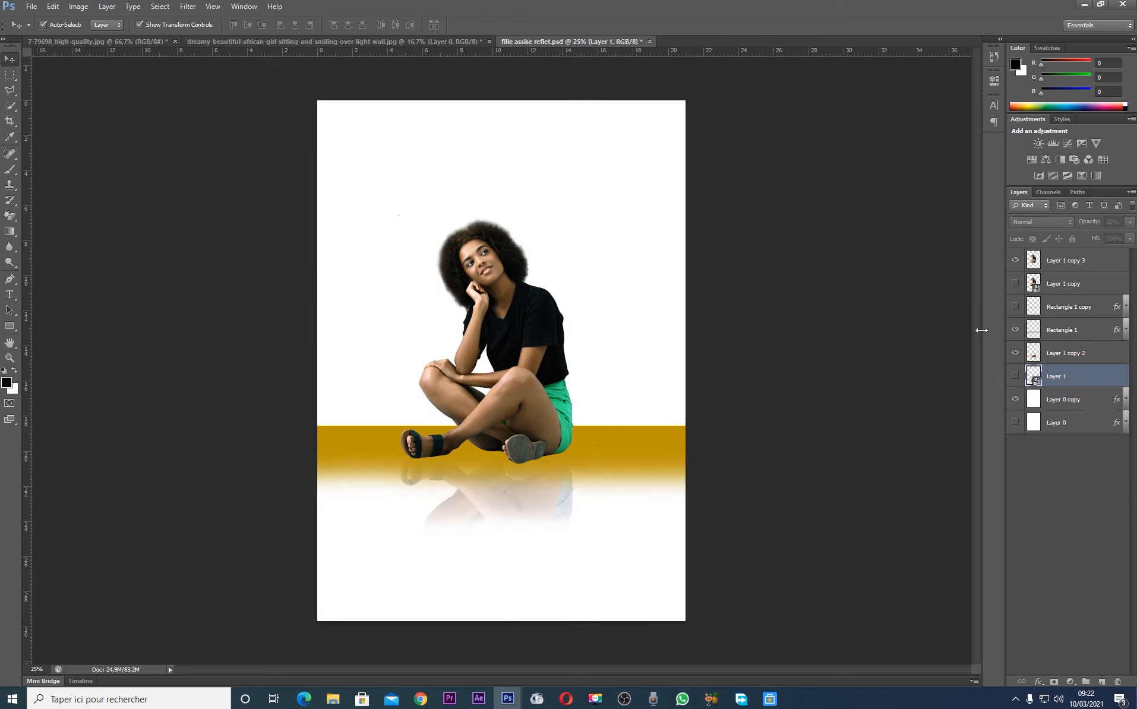
Duplicate the Rectangle 1 floor band, hide the original and turn off the duplicate's effects to get a grey floor
{"action": "left_click", "coordinate": [1063, 334]}
{"action": "key", "text": "ctrl+j"}
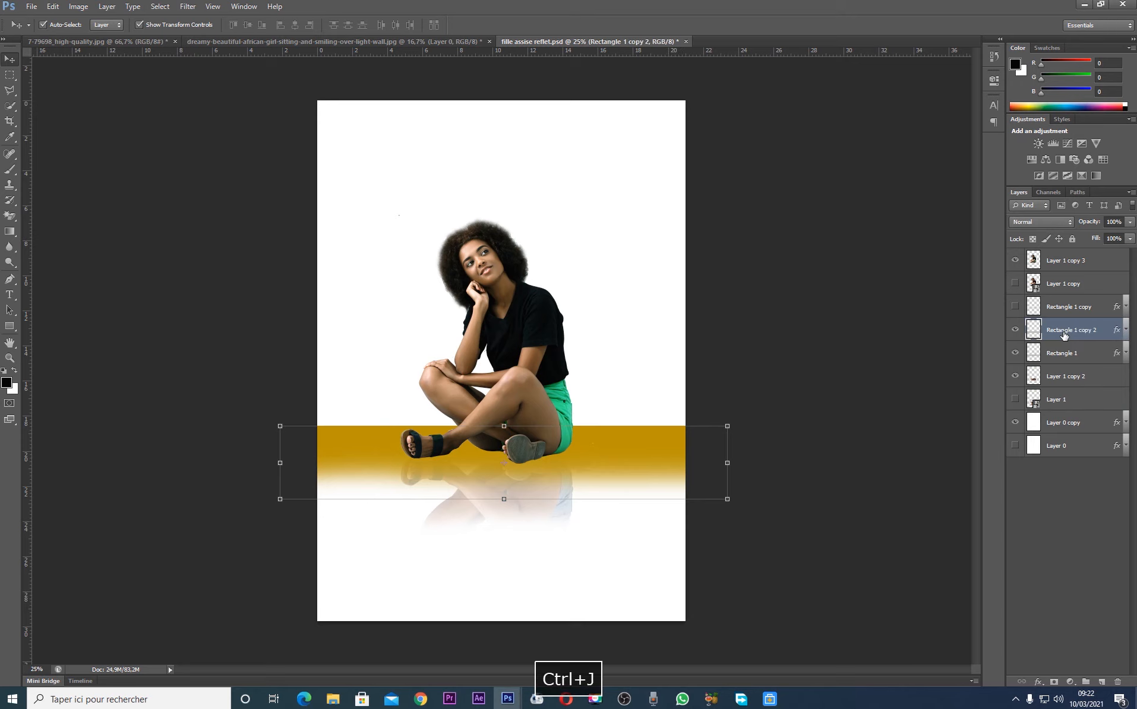
{"action": "left_click", "coordinate": [1015, 352]}
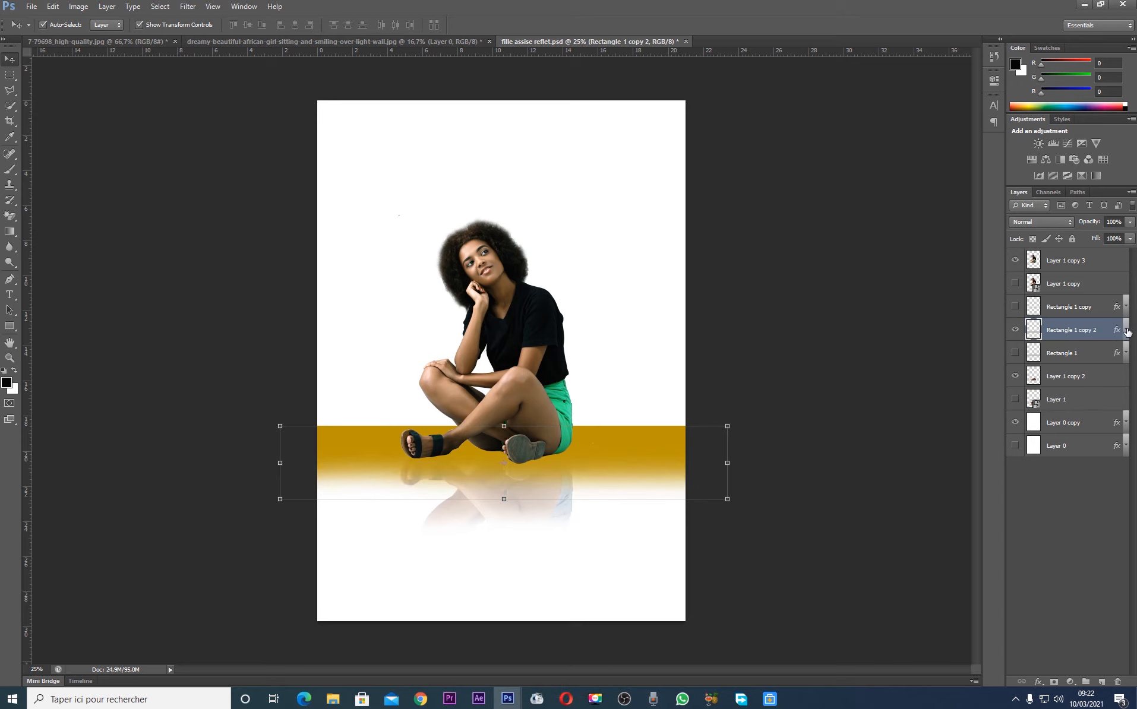
{"action": "left_click", "coordinate": [1125, 330]}
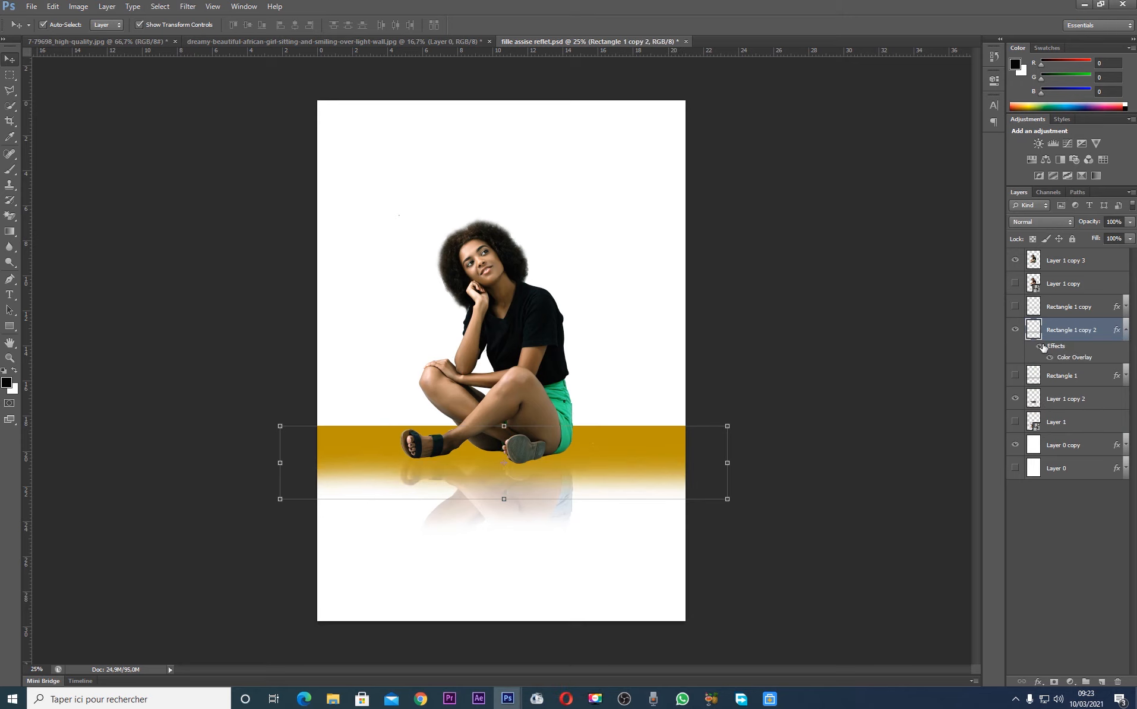
{"action": "left_click", "coordinate": [1039, 347]}
{"action": "left_click", "coordinate": [857, 331]}
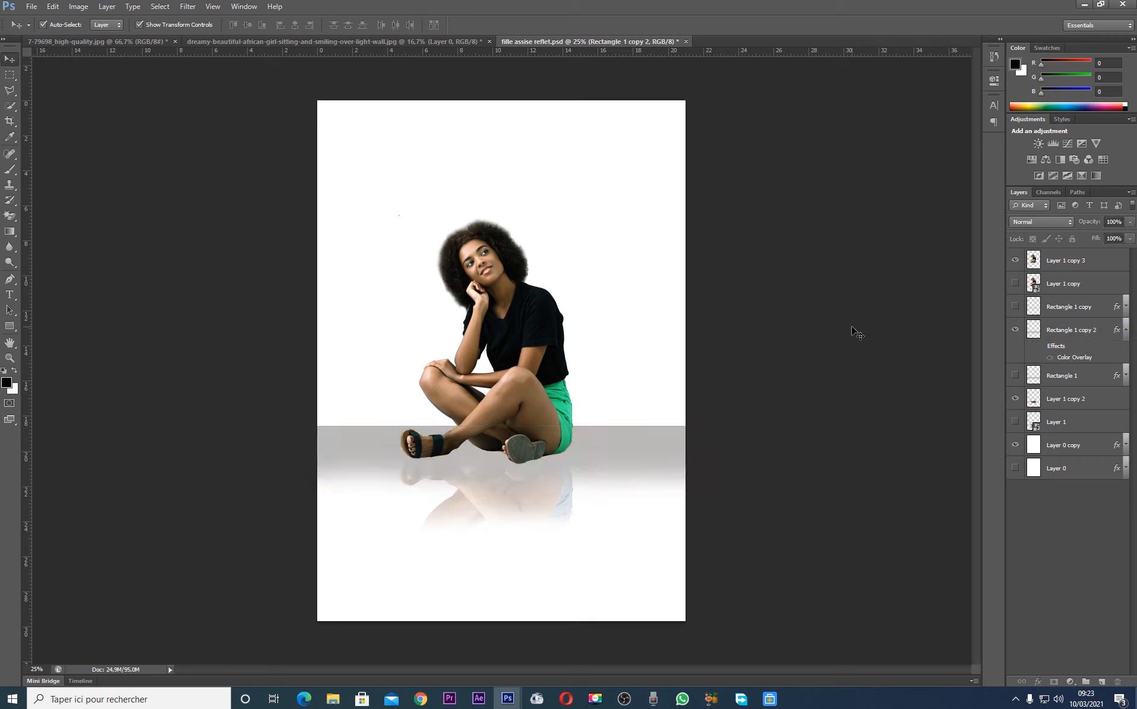
Reposition the grey floor band so its upper edge sits slightly higher behind the woman's legs
{"action": "left_click", "coordinate": [672, 429]}
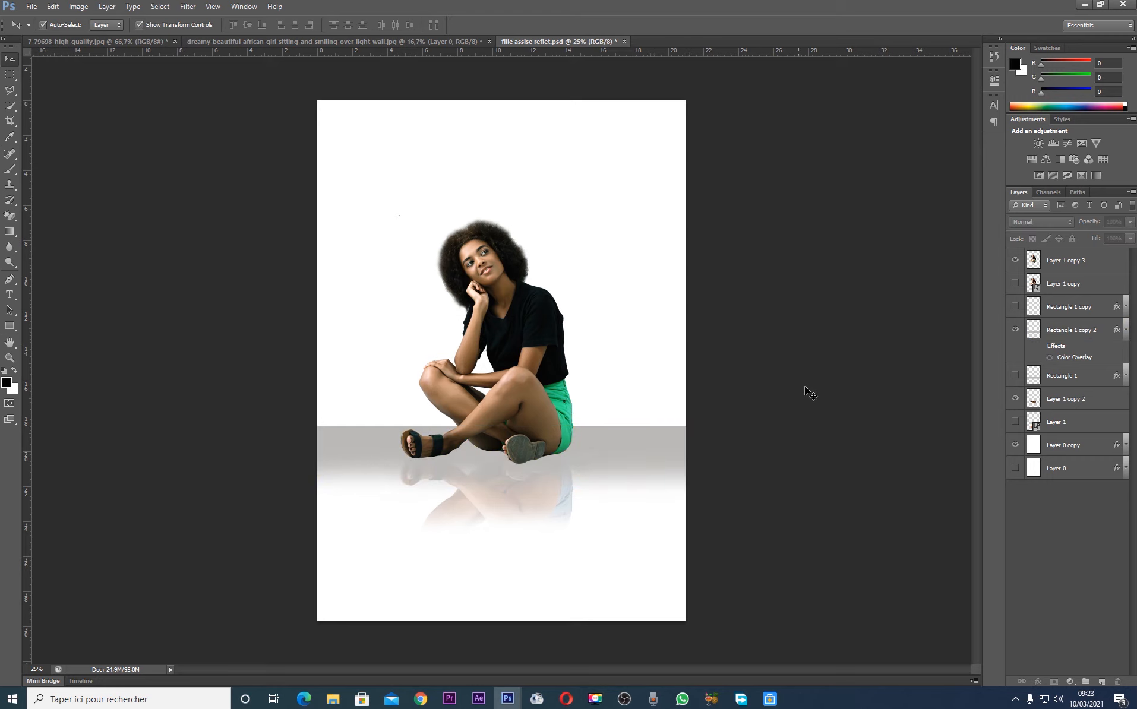
{"action": "left_click_drag", "start_coordinate": [662, 448], "coordinate": [655, 452]}
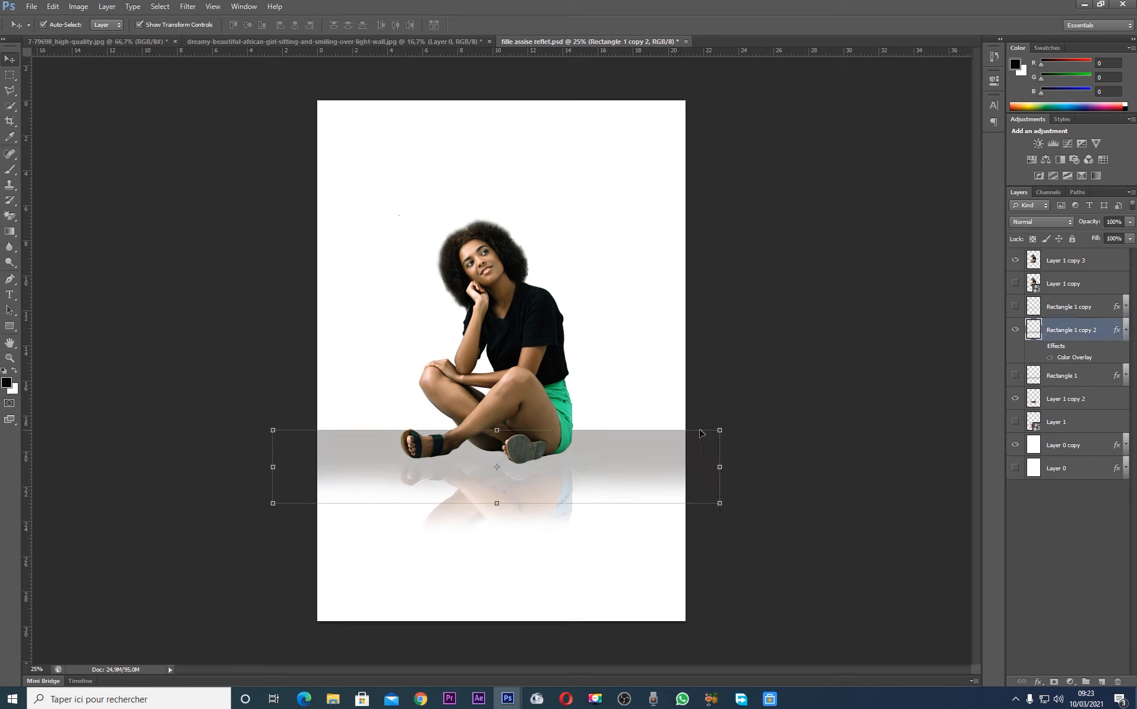
{"action": "key", "text": "Up"}
{"action": "key", "text": "Up"}
{"action": "key", "text": "Up"}
{"action": "key", "text": "Up"}
{"action": "left_click", "coordinate": [816, 437]}
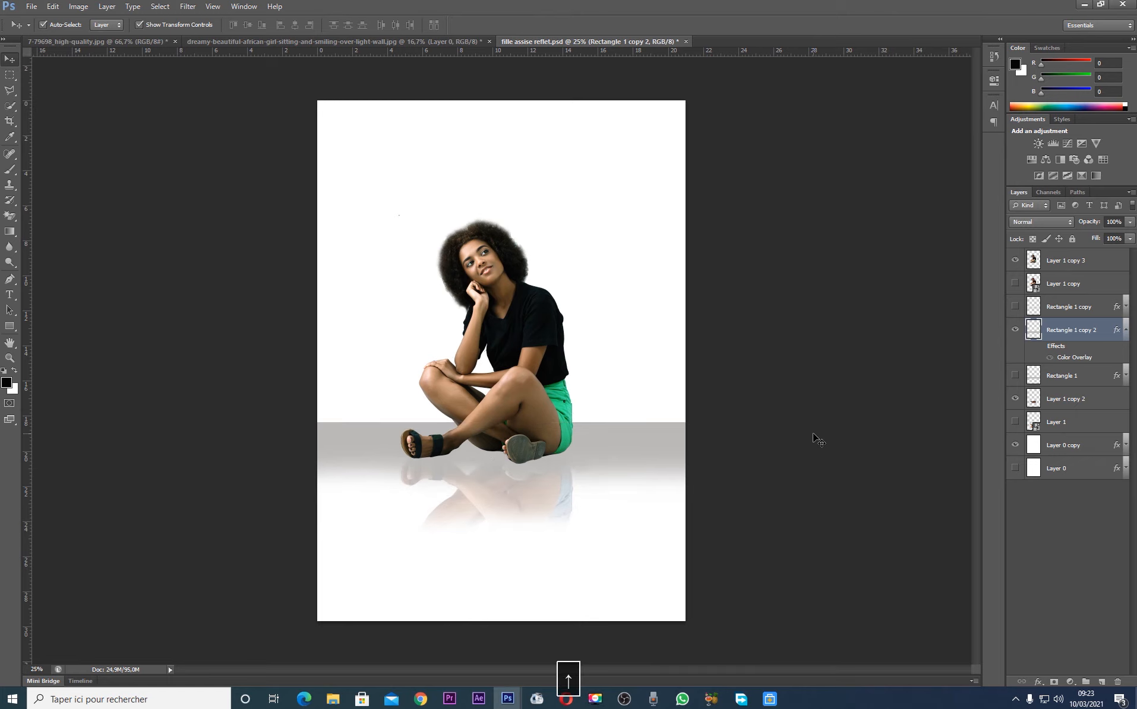
Nudge the woman's reflection, Layer 1 copy 2, slightly up and to the right and reduce its opacity to 20%
{"action": "left_click", "coordinate": [534, 488]}
{"action": "key", "text": "Up"}
{"action": "key", "text": "Up"}
{"action": "key", "text": "Up"}
{"action": "key", "text": "Up"}
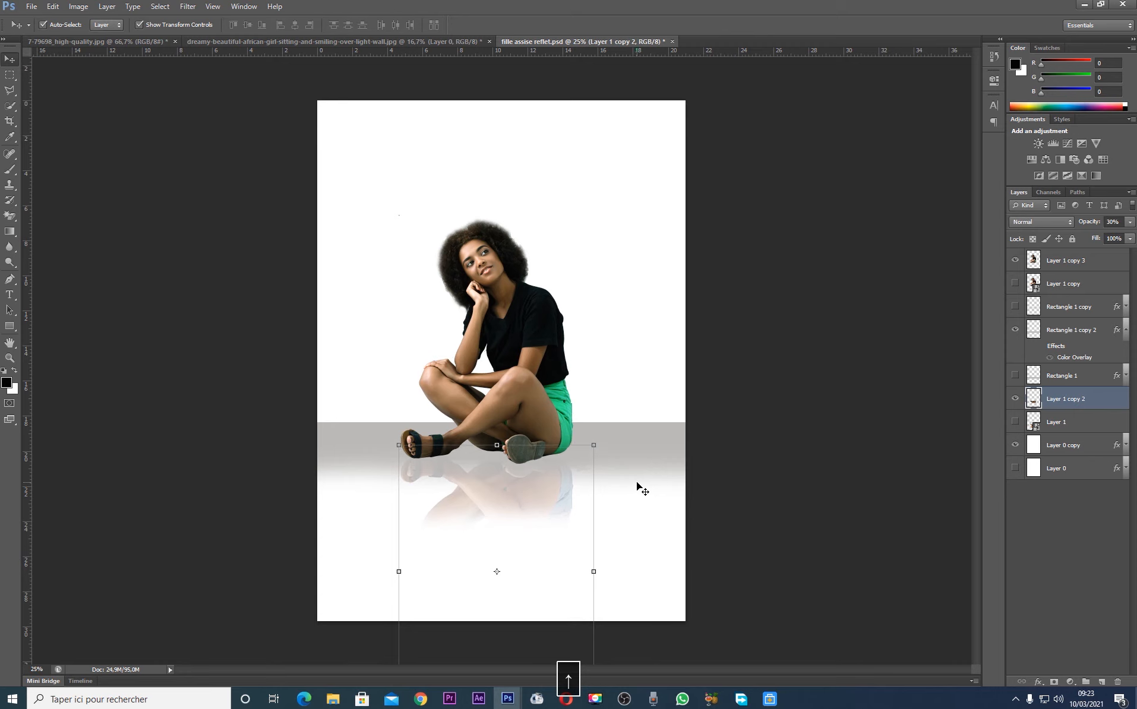
{"action": "key", "text": "Right"}
{"action": "key", "text": "Right"}
{"action": "key", "text": "Right"}
{"action": "key", "text": "Right"}
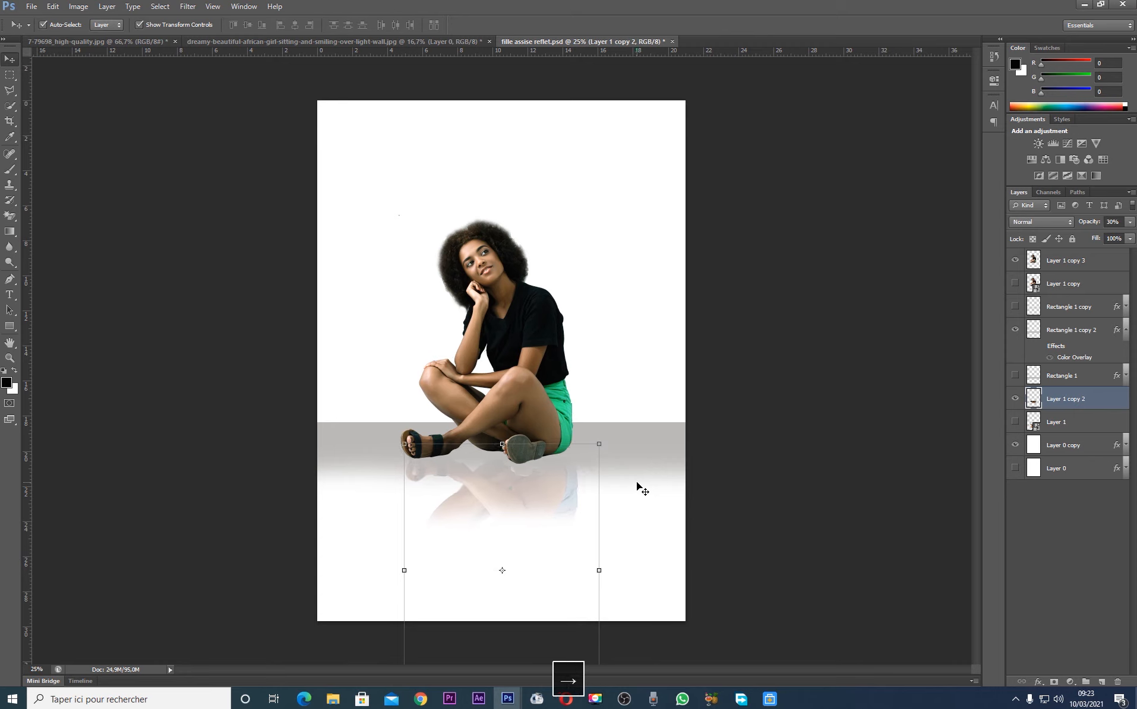
{"action": "key", "text": "Down"}
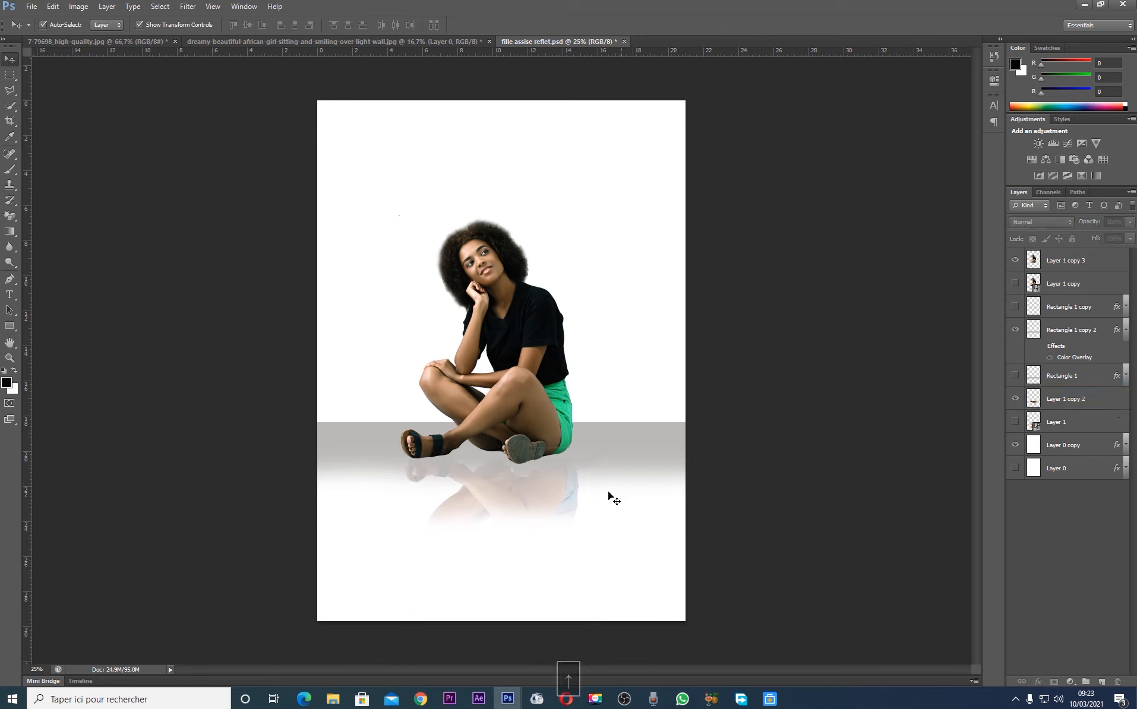
{"action": "left_click", "coordinate": [746, 508]}
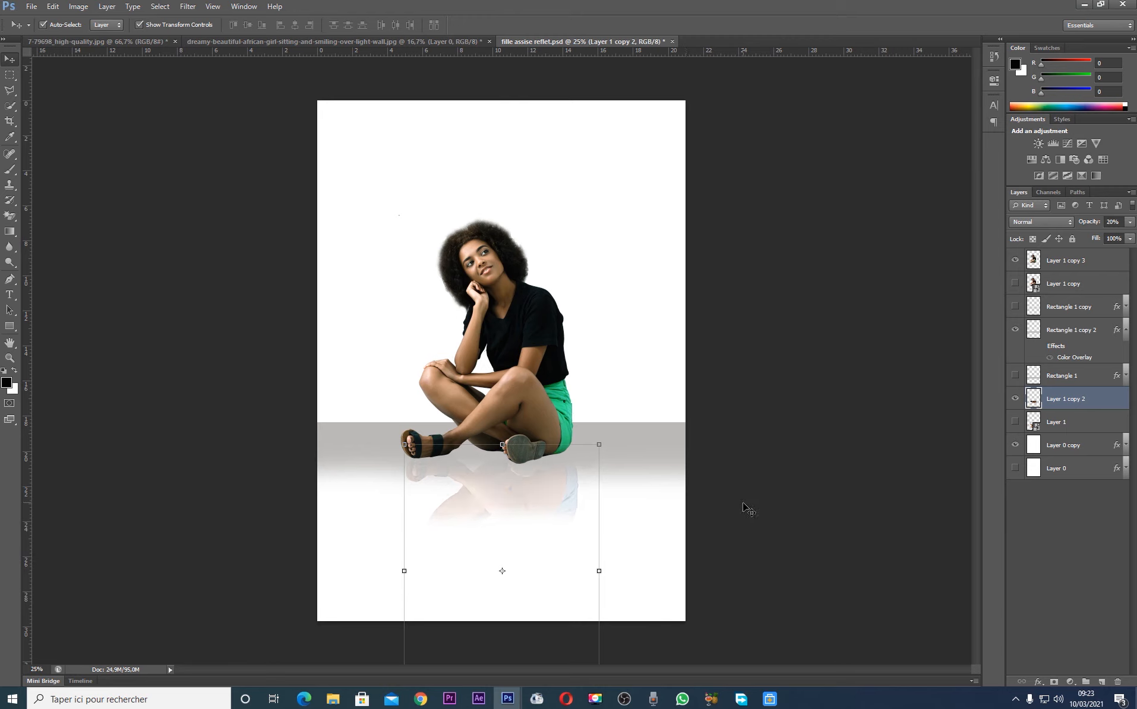
Stretch the grey floor band downward so its fade reaches the lower end of the reflection
{"action": "left_click", "coordinate": [615, 460]}
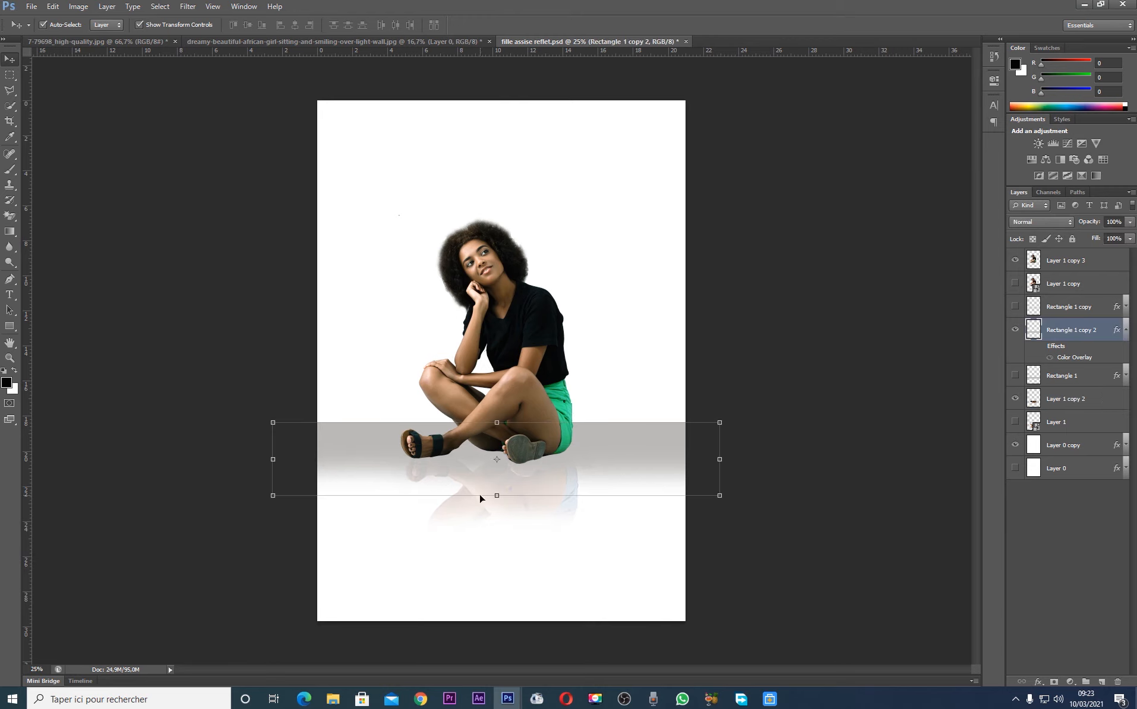
{"action": "left_click_drag", "start_coordinate": [496, 497], "coordinate": [491, 520]}
{"action": "key", "text": "Return"}
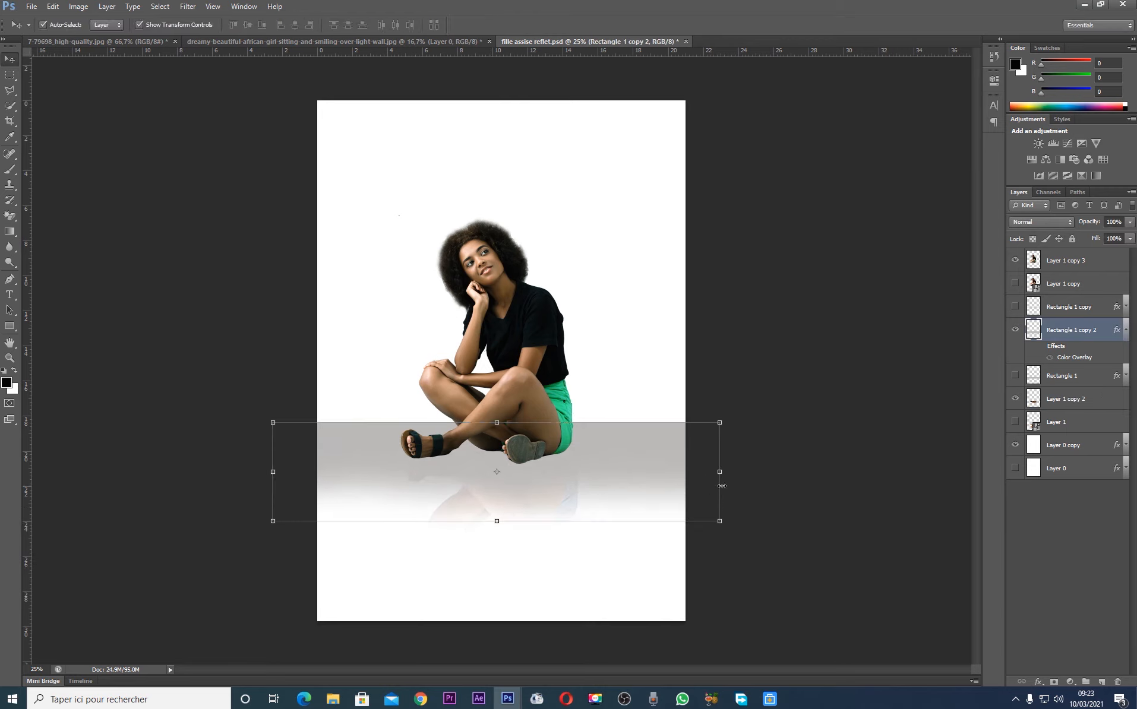
{"action": "left_click", "coordinate": [833, 503]}
Nudge the stretched floor band up slightly behind the woman's thighs
{"action": "left_click", "coordinate": [659, 446]}
{"action": "key", "text": "Up"}
{"action": "key", "text": "Up"}
{"action": "key", "text": "Up"}
{"action": "key", "text": "Up"}
{"action": "key", "text": "Up"}
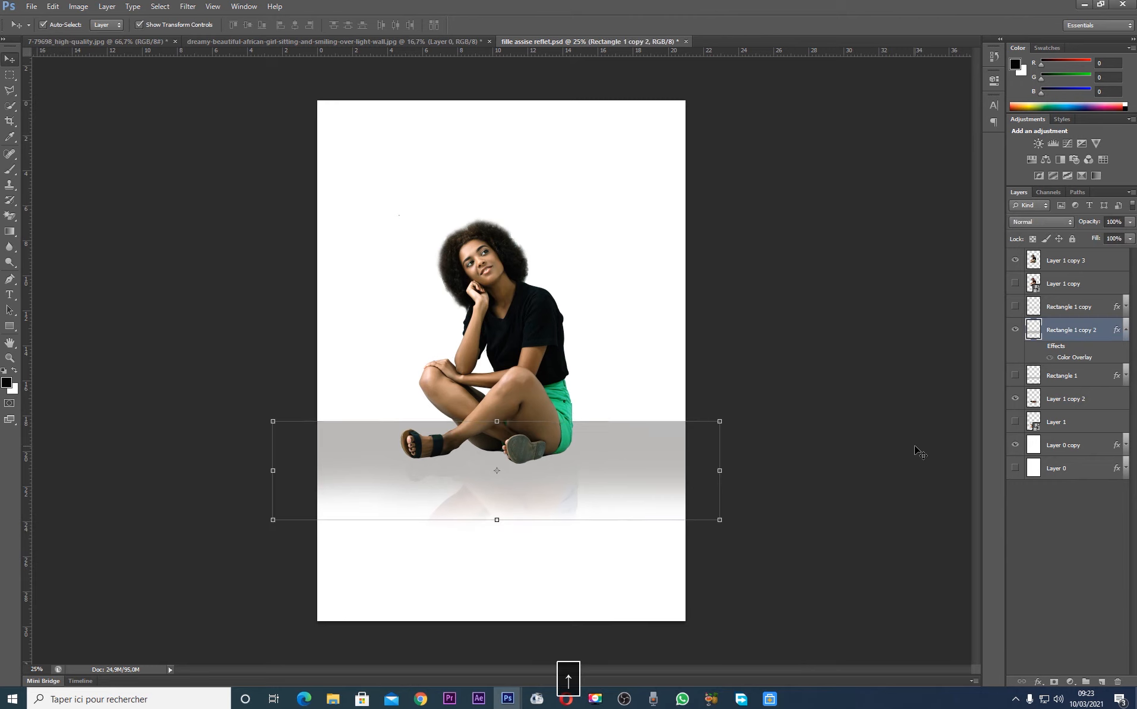
{"action": "key", "text": "Up"}
{"action": "key", "text": "Up"}
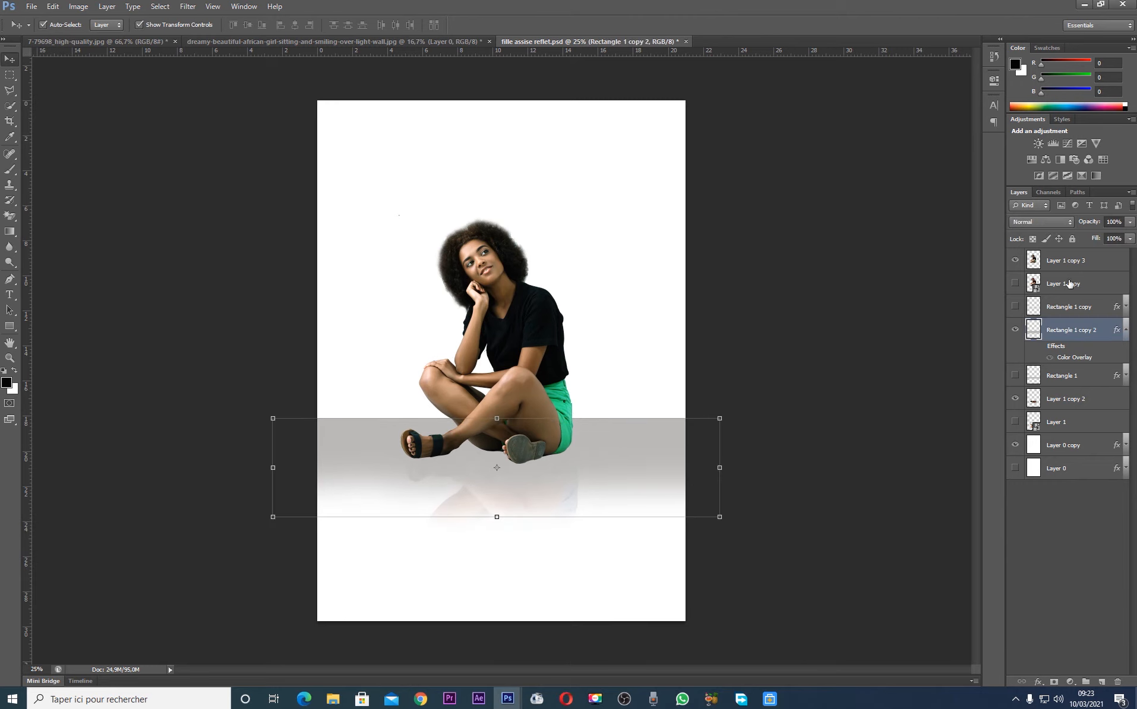
Re-enable the layer effects on the floor band, Rectangle 1 copy 2, and set its Color Overlay to light grey #e1e1e1
{"action": "left_click", "coordinate": [1041, 349]}
{"action": "double_click", "coordinate": [1049, 348]}
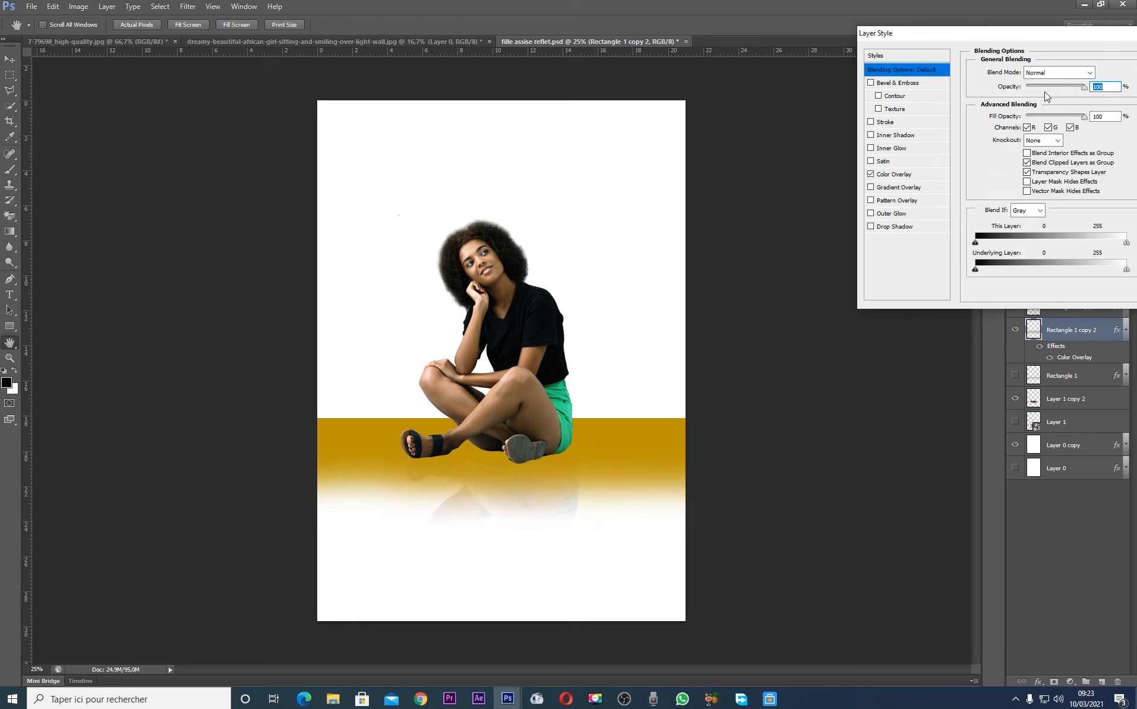
{"action": "left_click", "coordinate": [894, 174]}
{"action": "left_click", "coordinate": [1100, 72]}
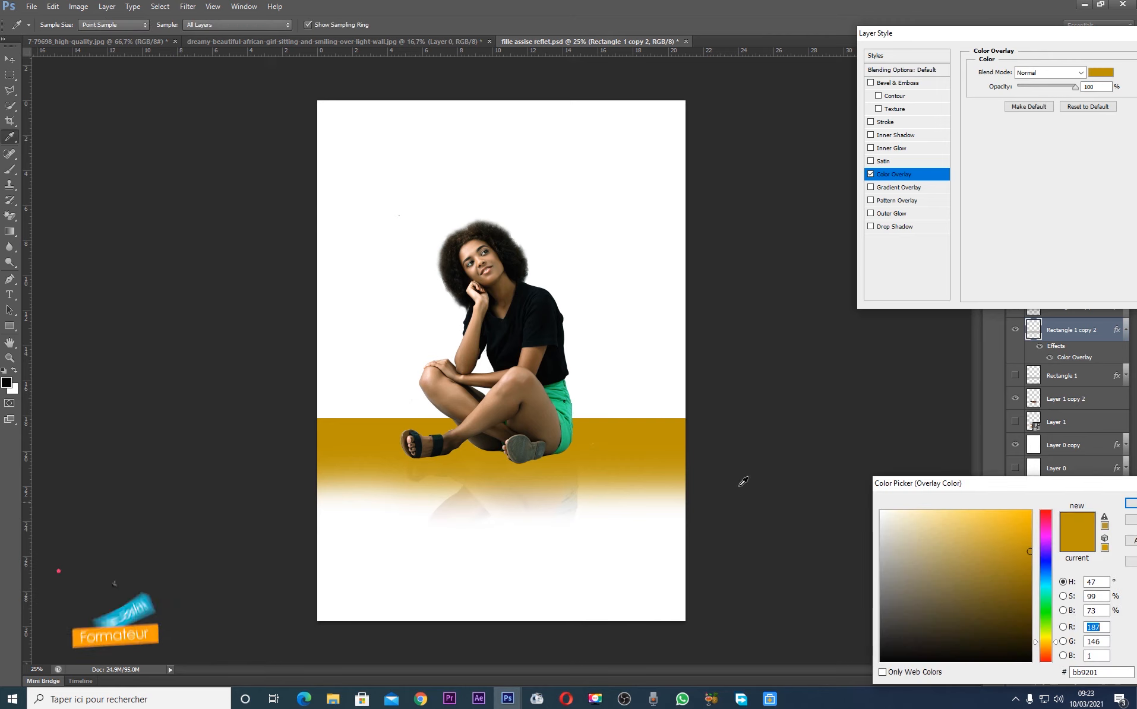
{"action": "left_click", "coordinate": [644, 505]}
{"action": "mouse_move", "coordinate": [893, 538]}
{"action": "left_mouse_down"}
{"action": "mouse_move", "coordinate": [884, 520]}
{"action": "mouse_move", "coordinate": [882, 549]}
{"action": "mouse_move", "coordinate": [879, 537]}
{"action": "left_mouse_up"}
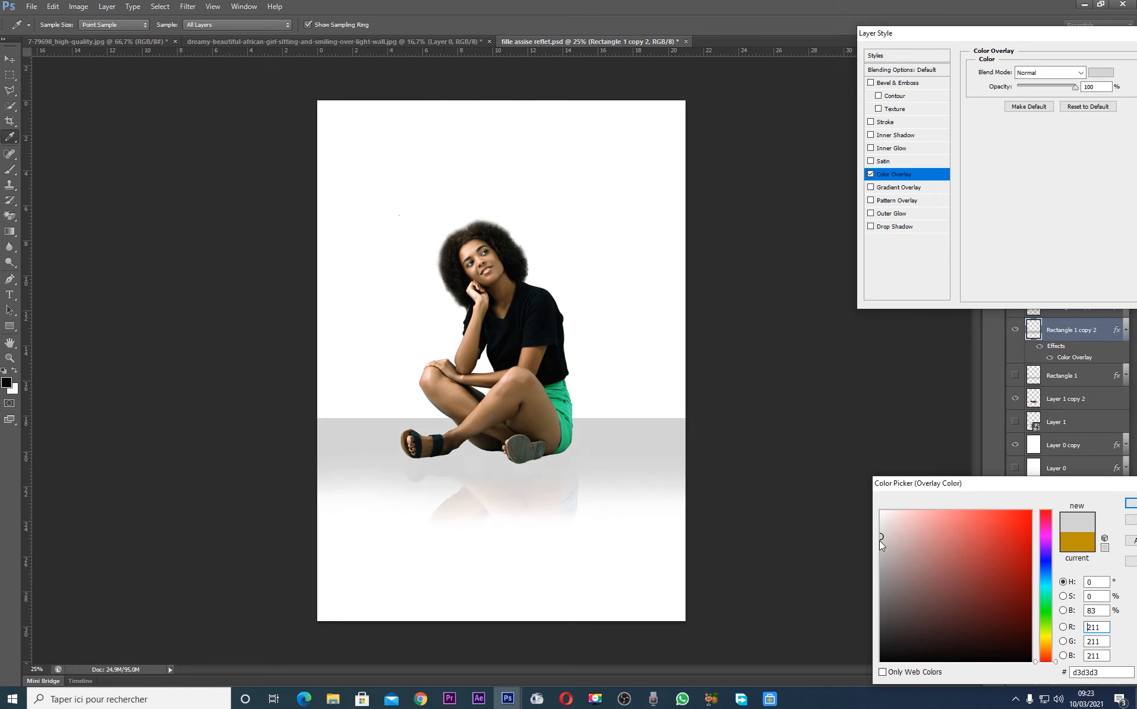
{"action": "left_click", "coordinate": [879, 528]}
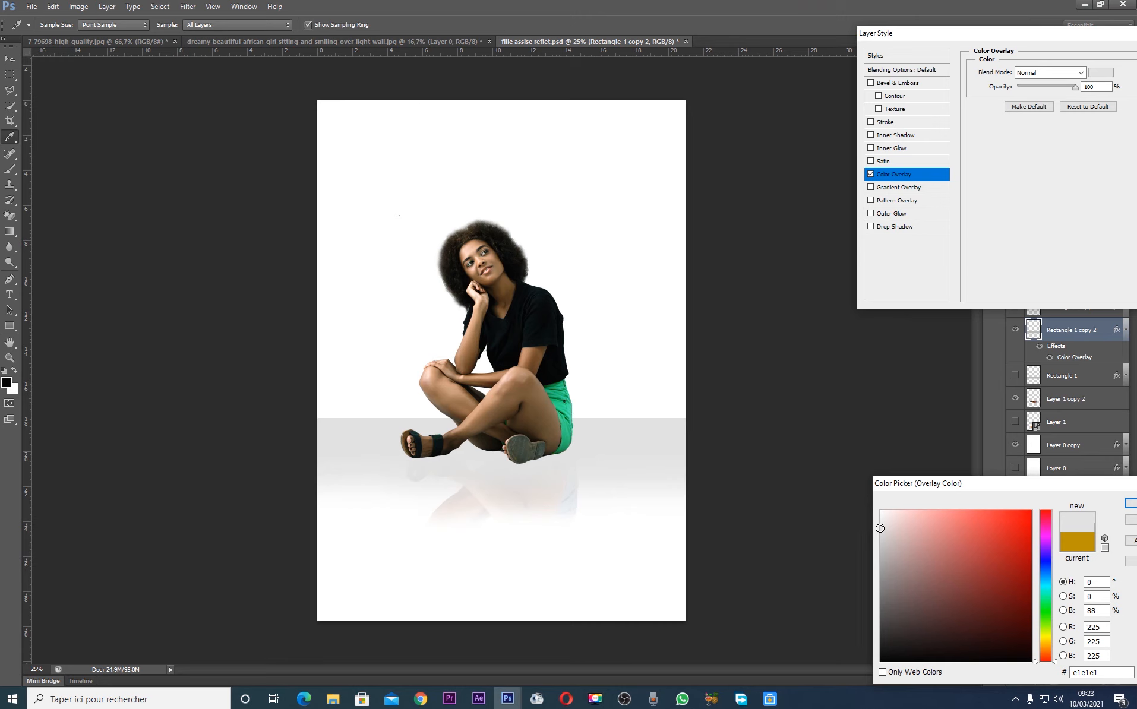
{"action": "key", "text": "Return"}
{"action": "key", "text": "Return"}
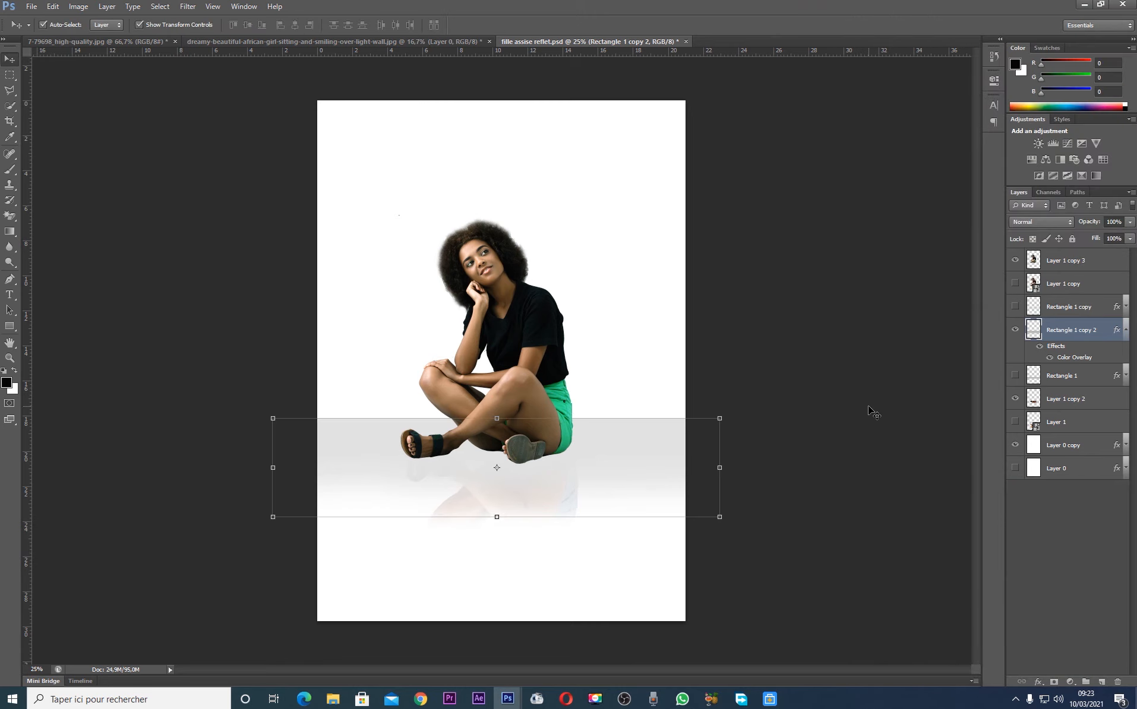
{"action": "left_click", "coordinate": [859, 362]}
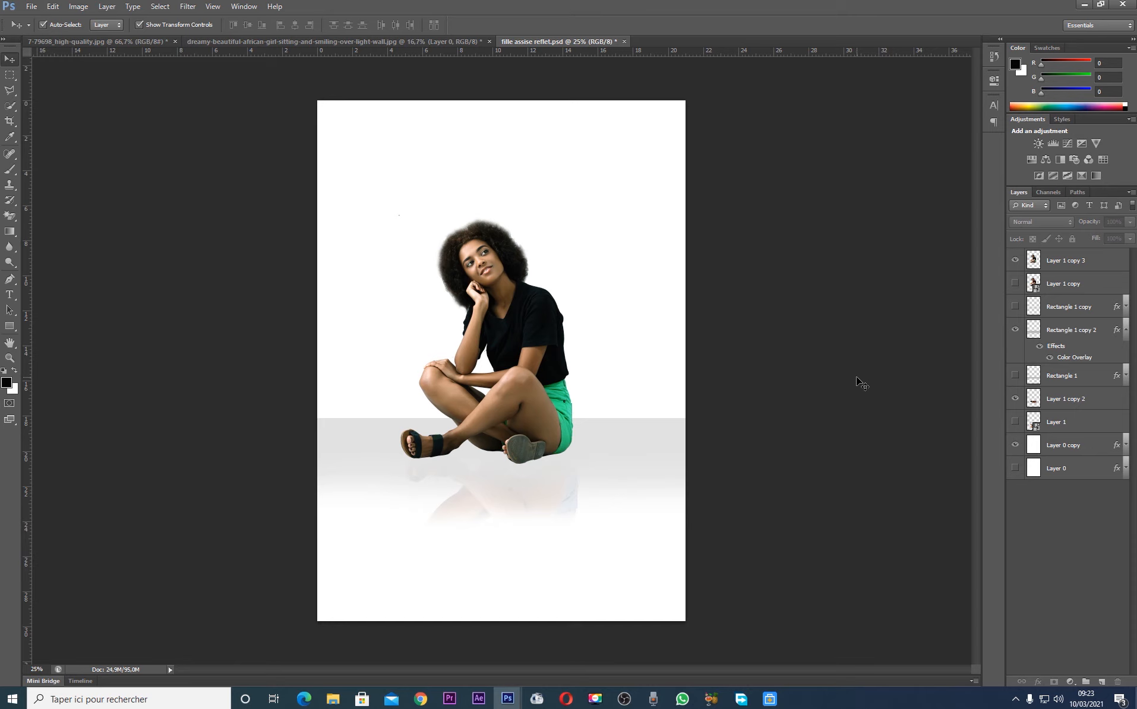
{"action": "left_click", "coordinate": [1125, 332]}
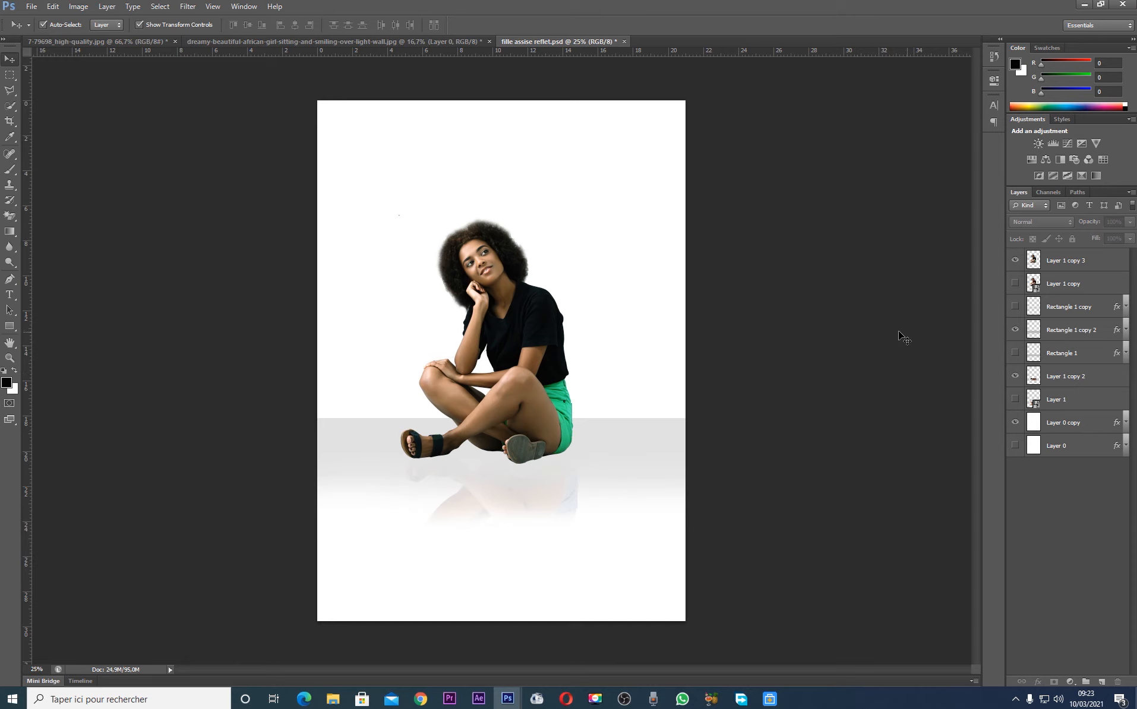